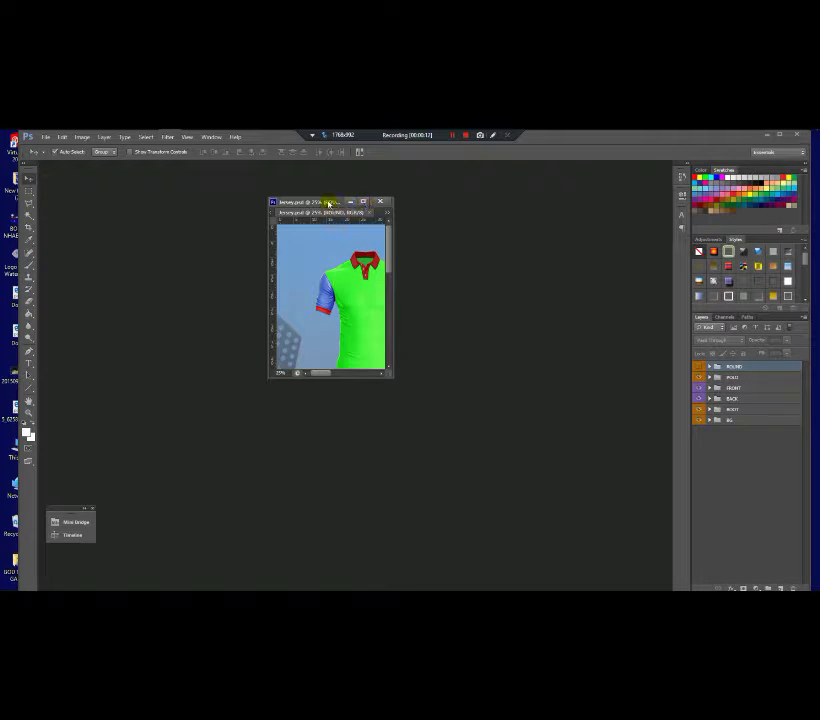
Step: Dock jersey.psd as a tab and zoom in so both full collars are visible
left_click_drag(329, 203, 392, 288)
left_click(372, 206)
left_click(426, 289)
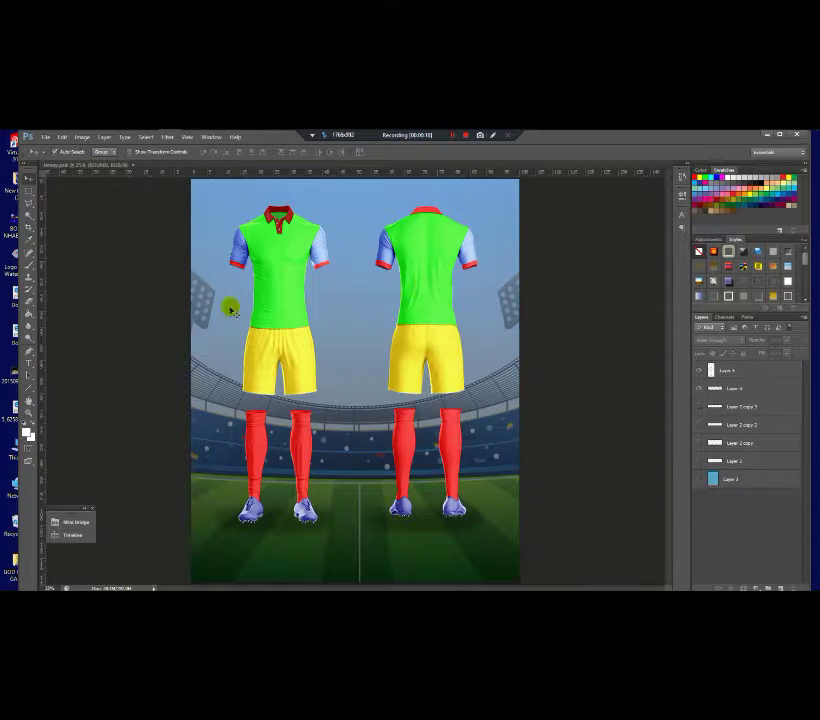
left_click(346, 287)
key("ctrl+plus")
scroll(335, 255, "up", 2)
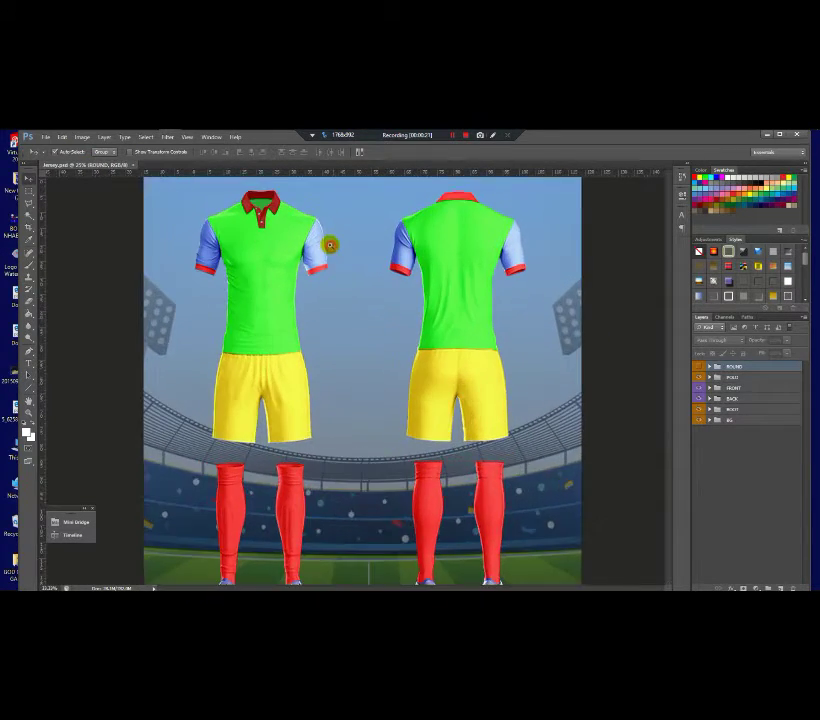
scroll(210, 230, "down", 1)
left_click_drag(211, 227, 225, 284)
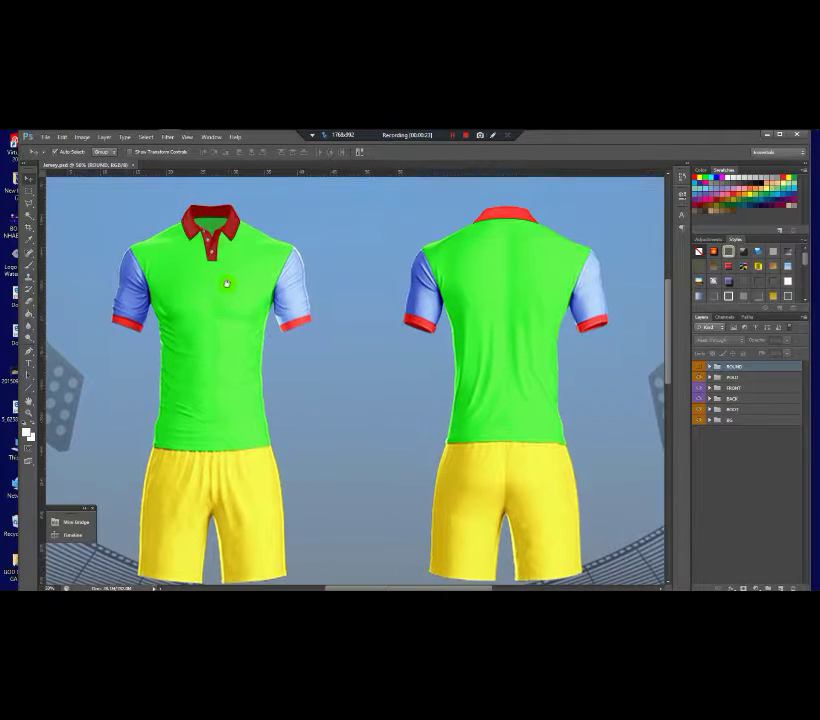
Step: Hide the Polo collar layer and show the ROUND neck collars on both jerseys
left_click(709, 377)
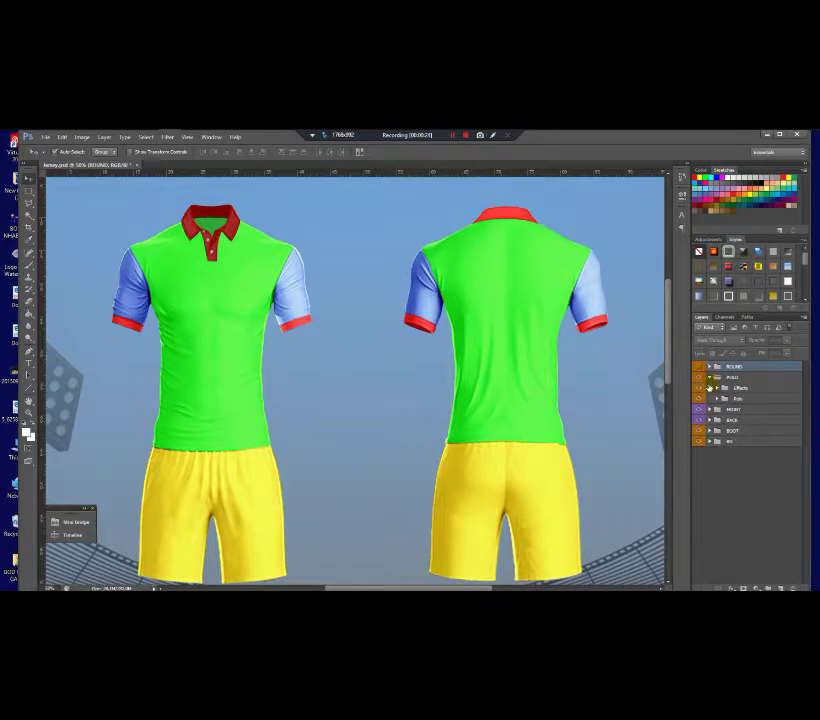
left_click(700, 398)
left_click(713, 396)
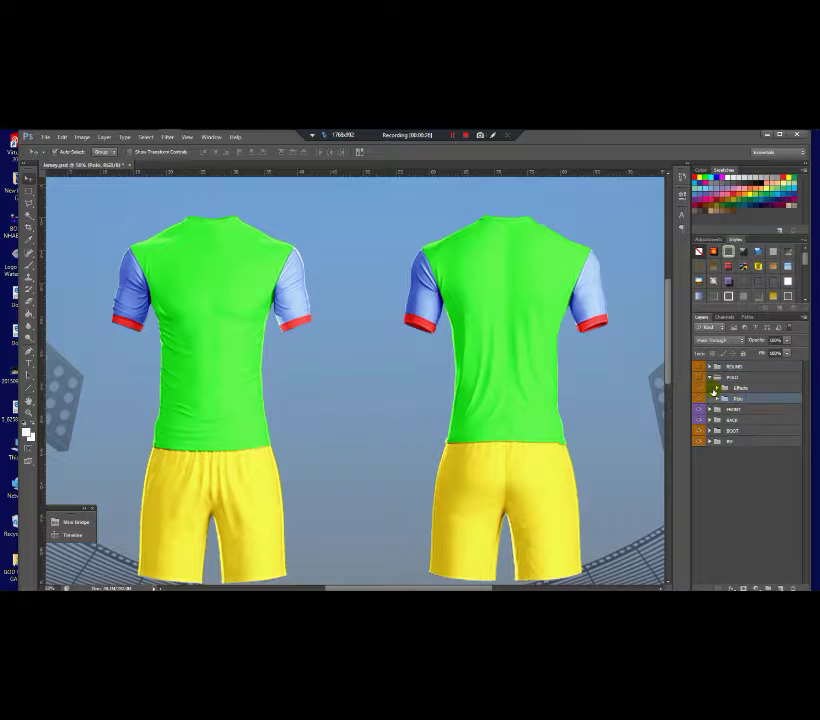
left_click(699, 398)
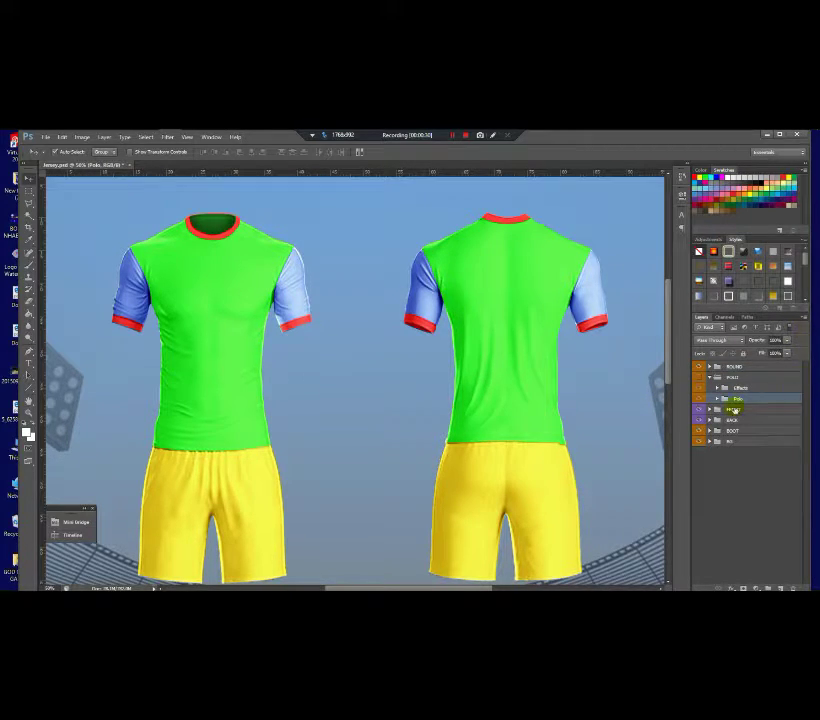
Step: Expand the FRONT group and its Shirt group, and select the Shirt color layer
left_click(720, 410)
left_click(710, 409)
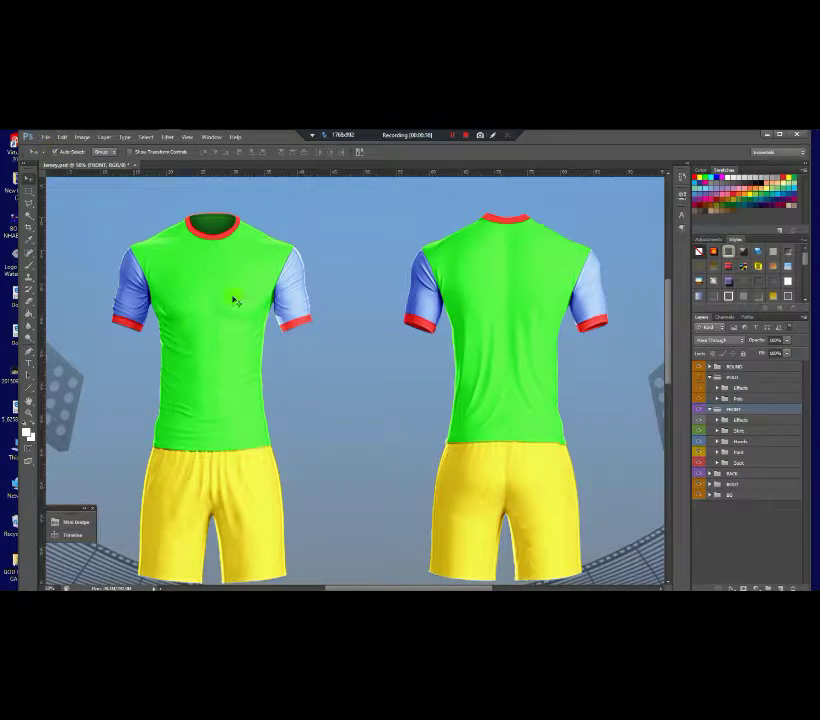
left_click(735, 420)
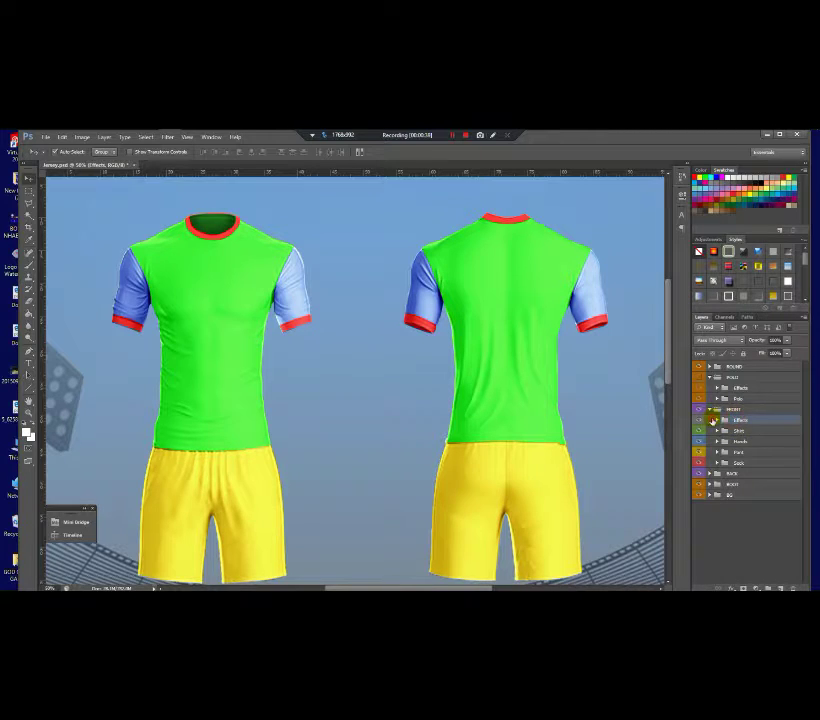
left_click(716, 421)
left_click(717, 422)
left_click(718, 431)
left_click(737, 449)
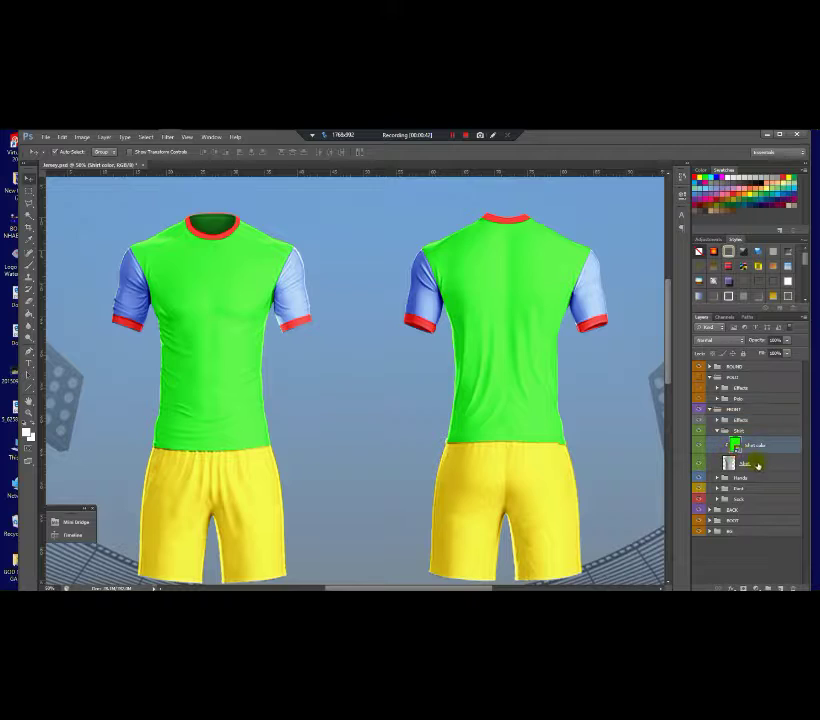
Step: Open the Shirt color smart object and paint its green panel white with a large round brush
double_click(735, 449)
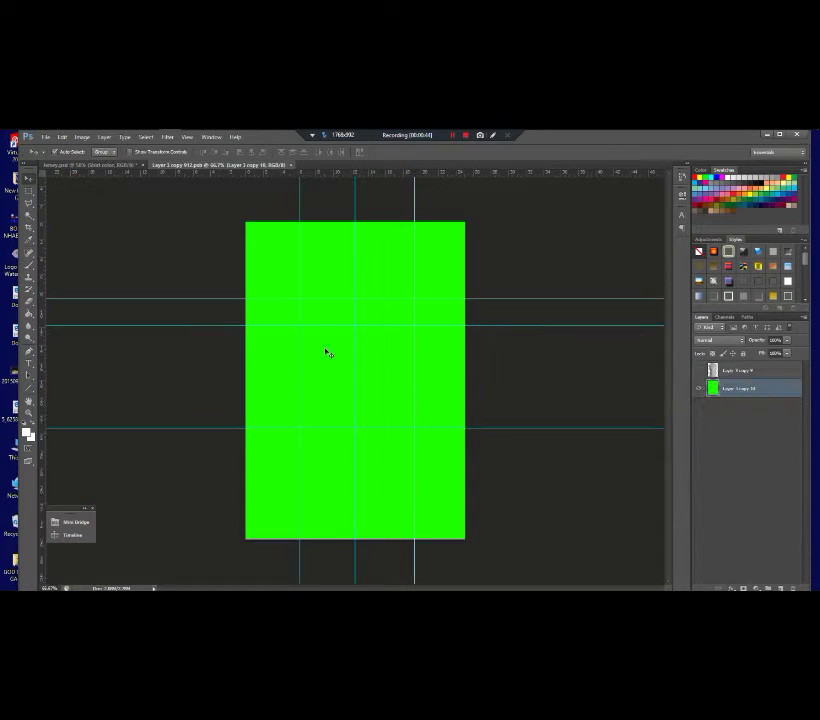
left_click(28, 262)
mouse_move(480, 250)
left_mouse_down()
mouse_move(420, 300)
mouse_move(430, 330)
left_mouse_up()
left_click(66, 152)
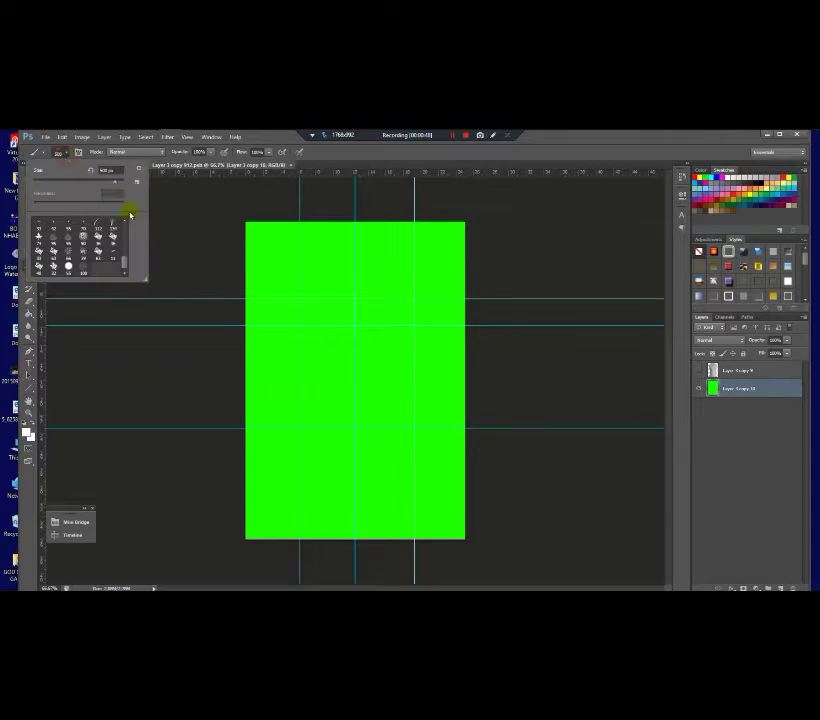
left_click_drag(123, 260, 131, 220)
left_click(113, 224)
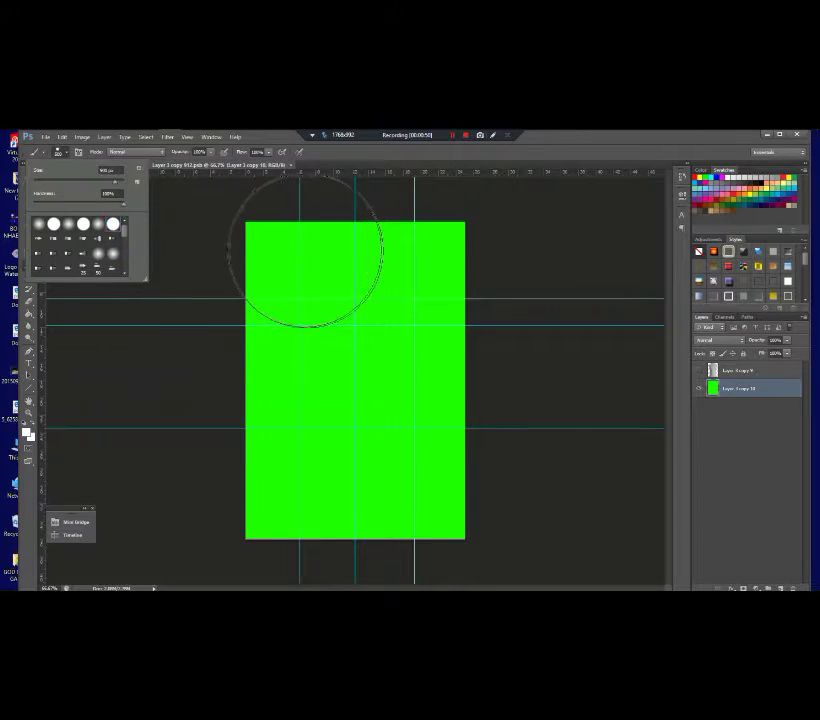
left_click(320, 263)
key("ctrl+z")
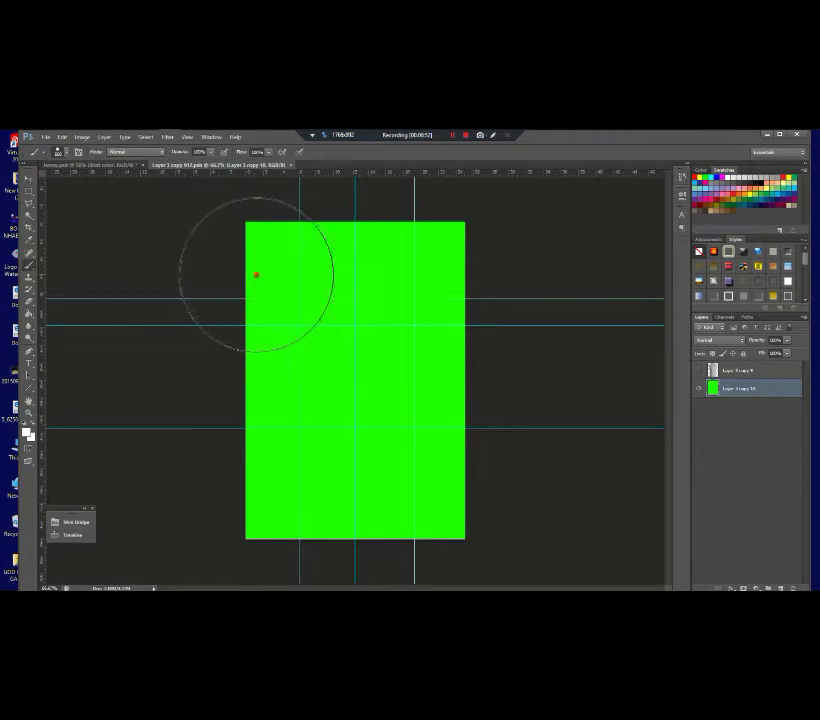
mouse_move(256, 275)
left_mouse_down()
mouse_move(514, 276)
mouse_move(136, 355)
mouse_move(341, 425)
mouse_move(381, 513)
mouse_move(535, 517)
left_mouse_up()
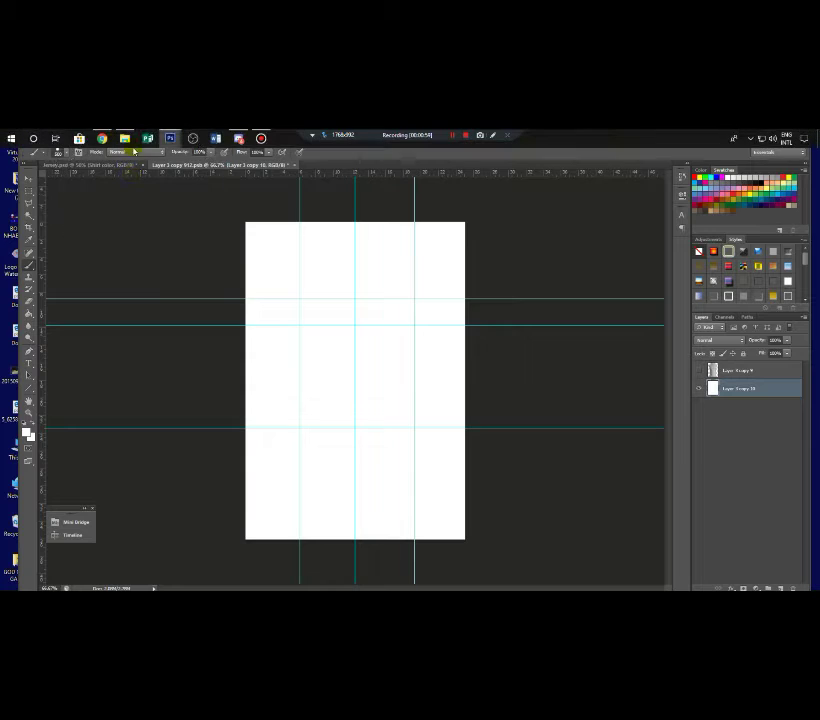
Step: Open New folder (2) in File Explorer and drag the Happy Team pattern into Photoshop
left_click(124, 137)
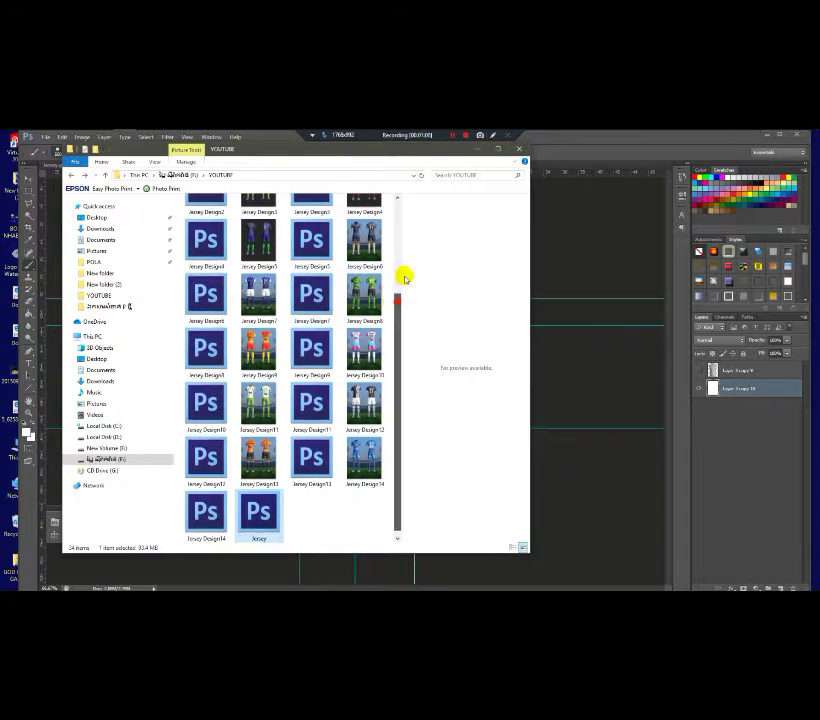
left_click_drag(403, 275, 412, 194)
double_click(313, 222)
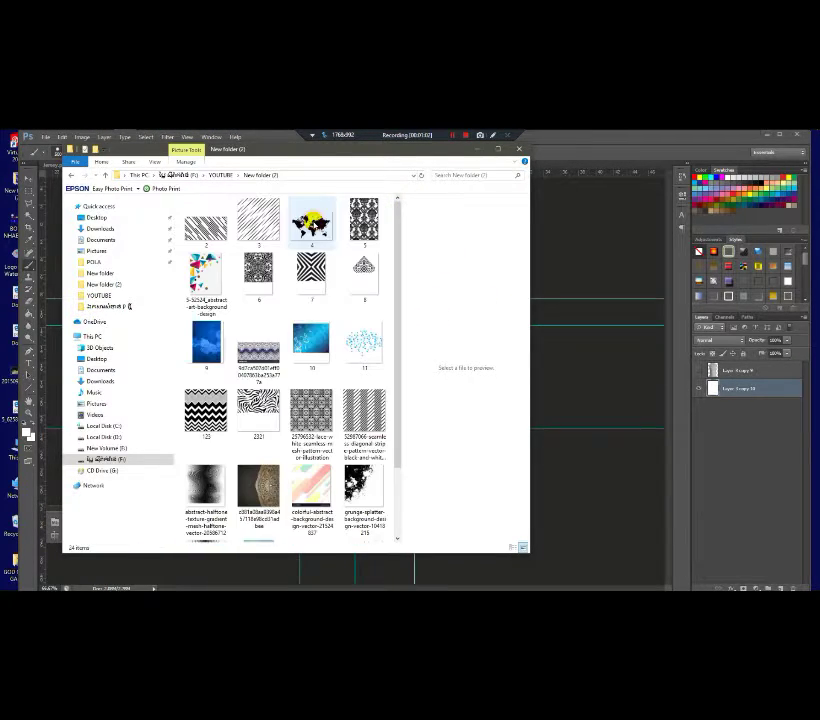
scroll(396, 341, "down", 2)
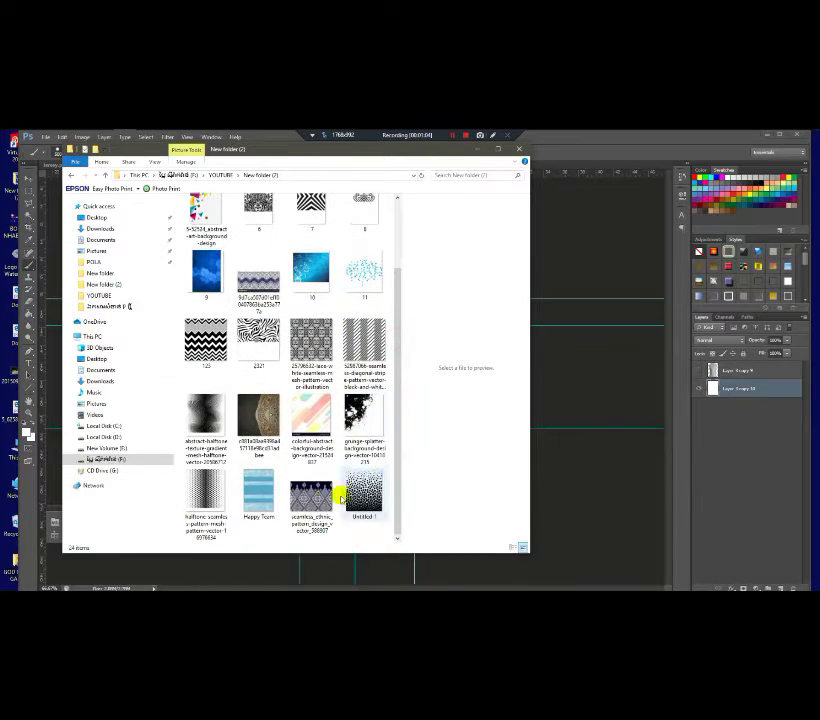
left_click(259, 497)
left_click_drag(257, 500, 388, 330)
Step: Confirm placing the Happy Team pattern and stretch its edges to fill the shirt panel
left_click(37, 189)
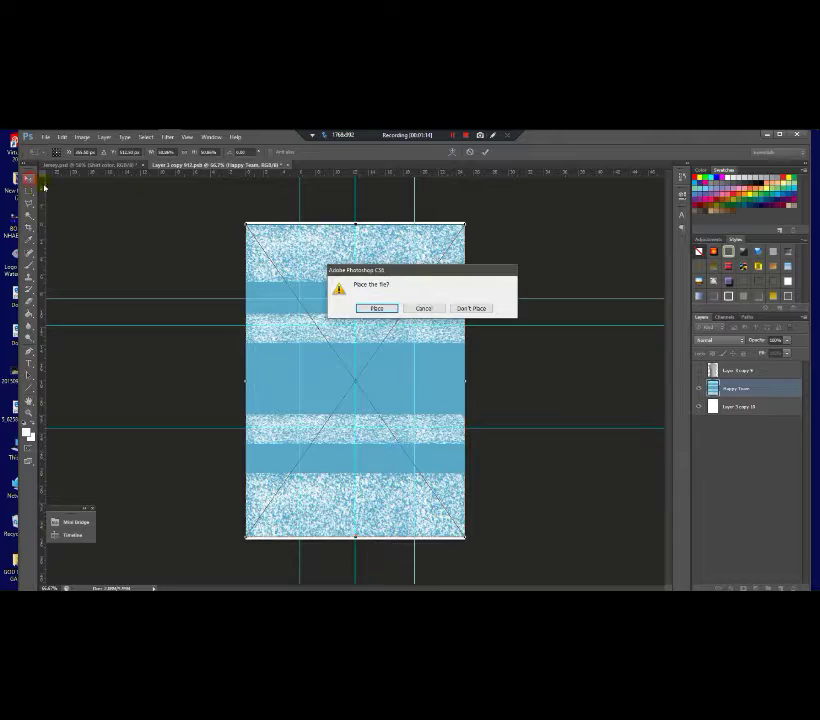
left_click(378, 309)
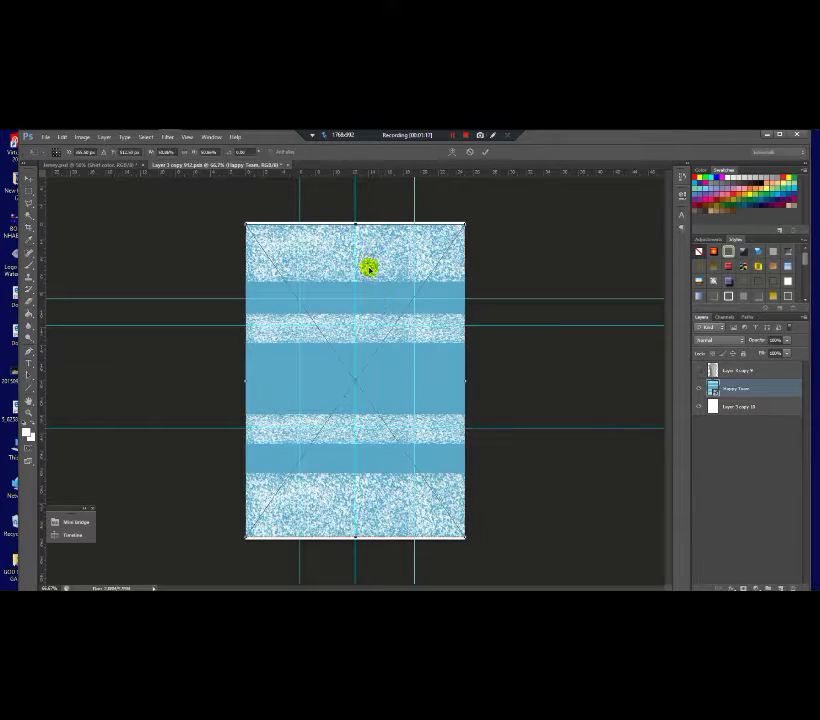
left_click_drag(356, 224, 357, 221)
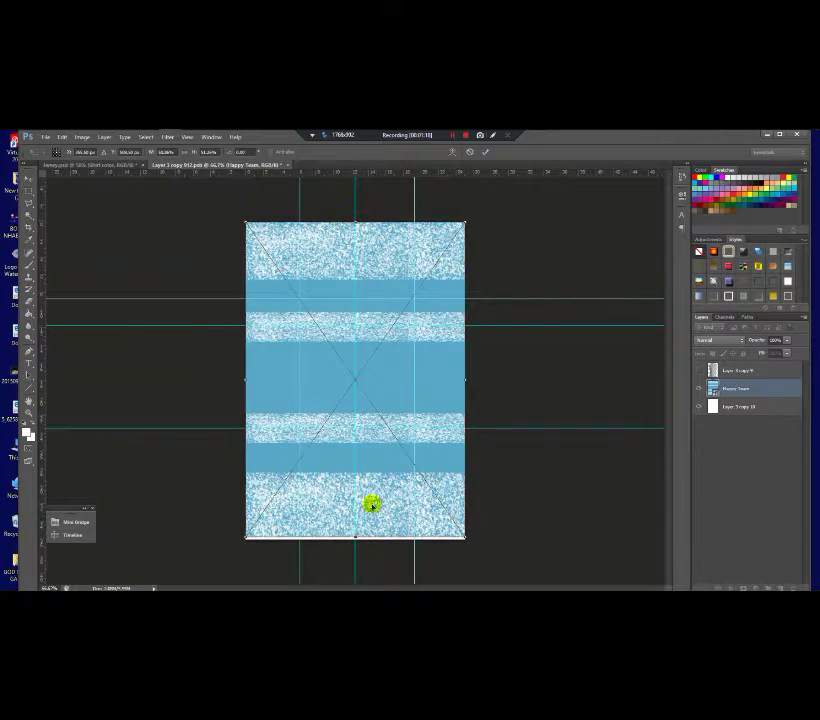
left_click_drag(356, 533, 355, 536)
key("Return")
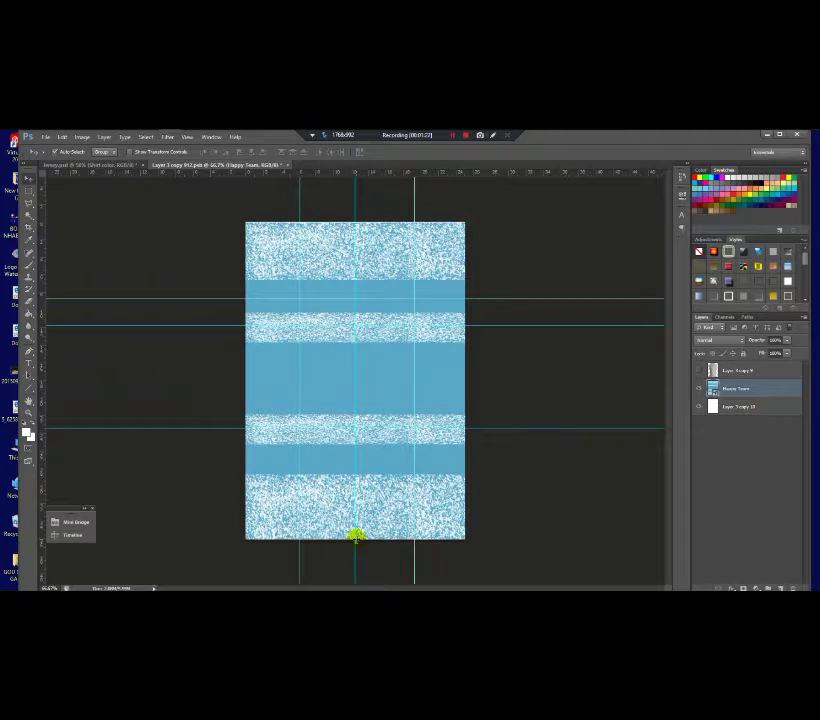
scroll(377, 290, "up", 3)
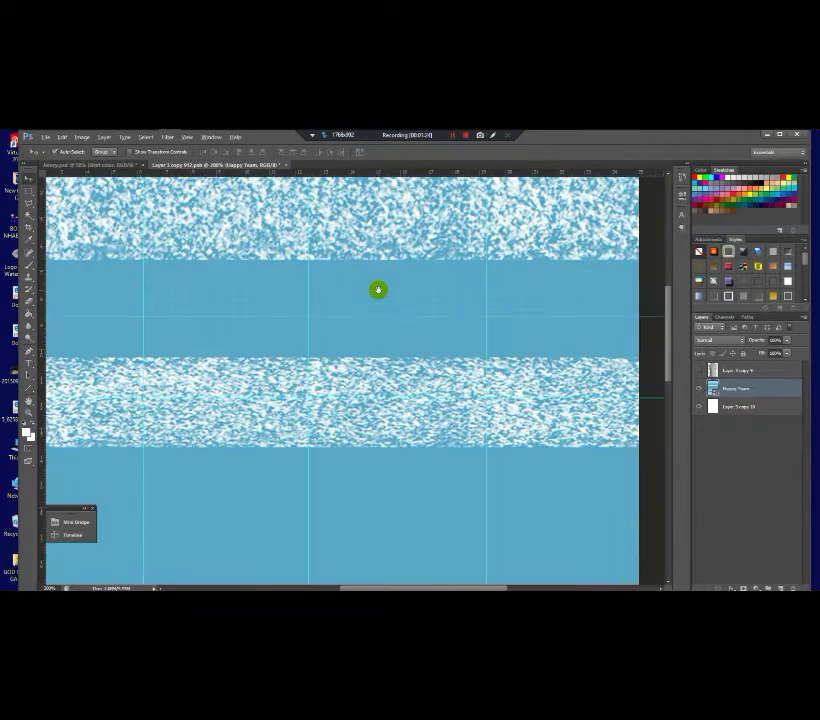
scroll(377, 290, "down", 3)
scroll(381, 288, "up", 1)
scroll(381, 289, "down", 1)
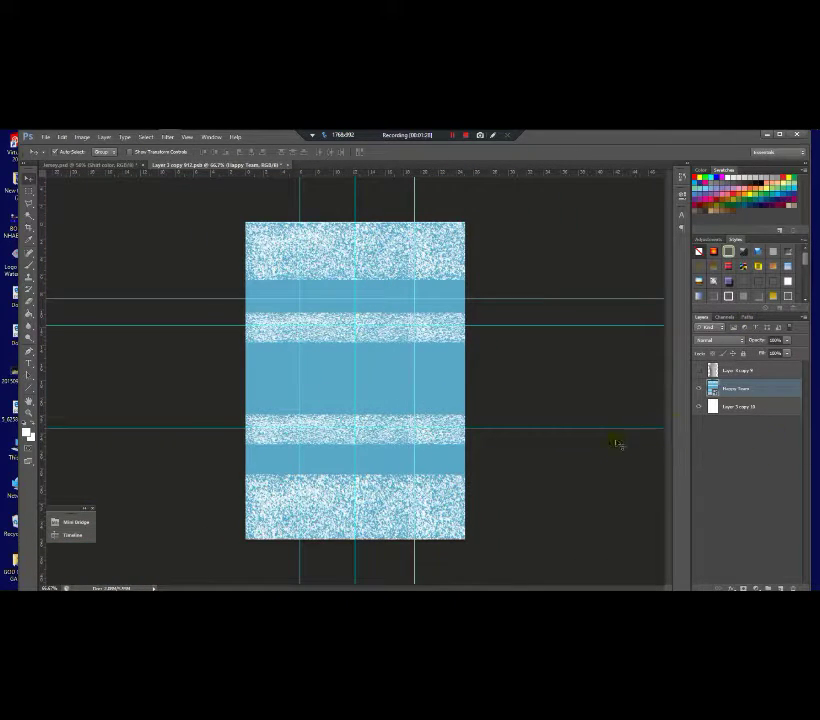
Step: Copy the Happy Team crest from its own document into the shirt panel
mouse_move(170, 138)
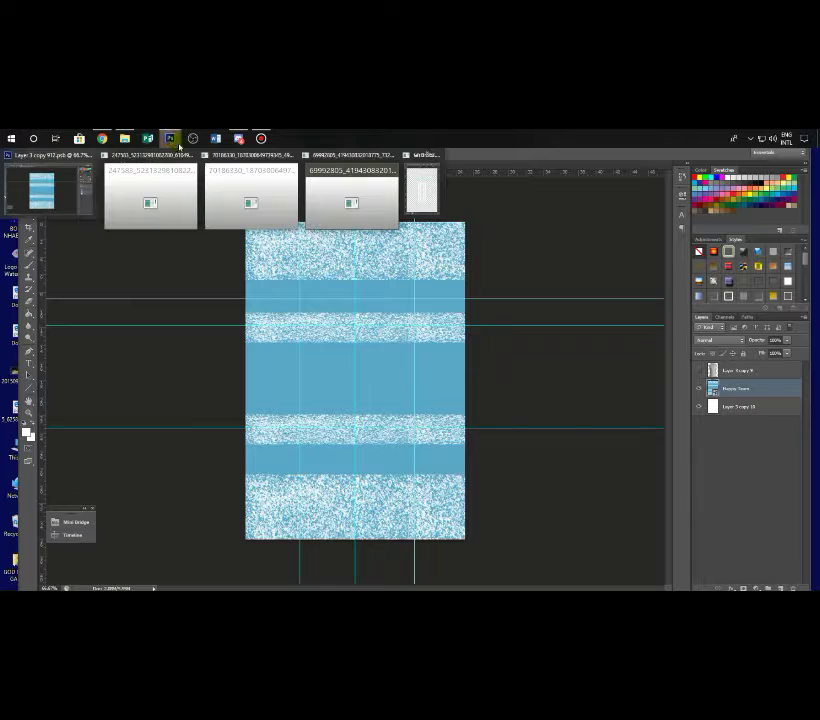
left_click(324, 190)
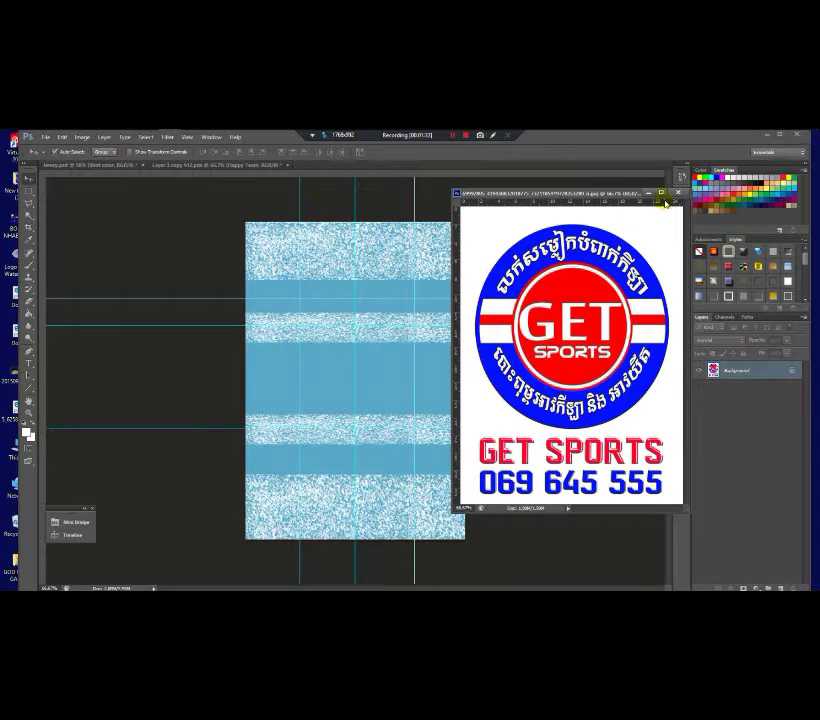
left_click(650, 191)
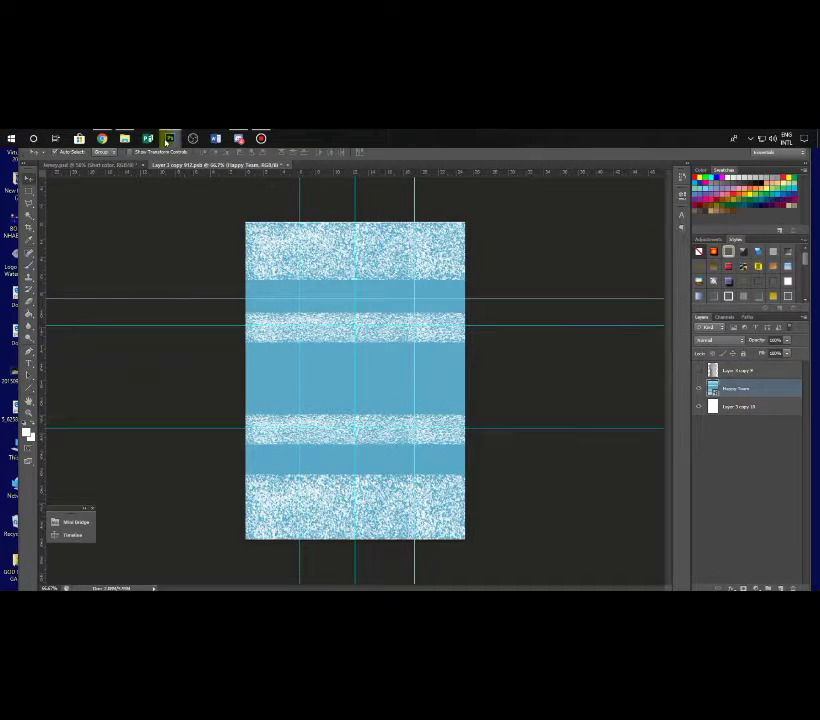
mouse_move(168, 141)
left_click(256, 178)
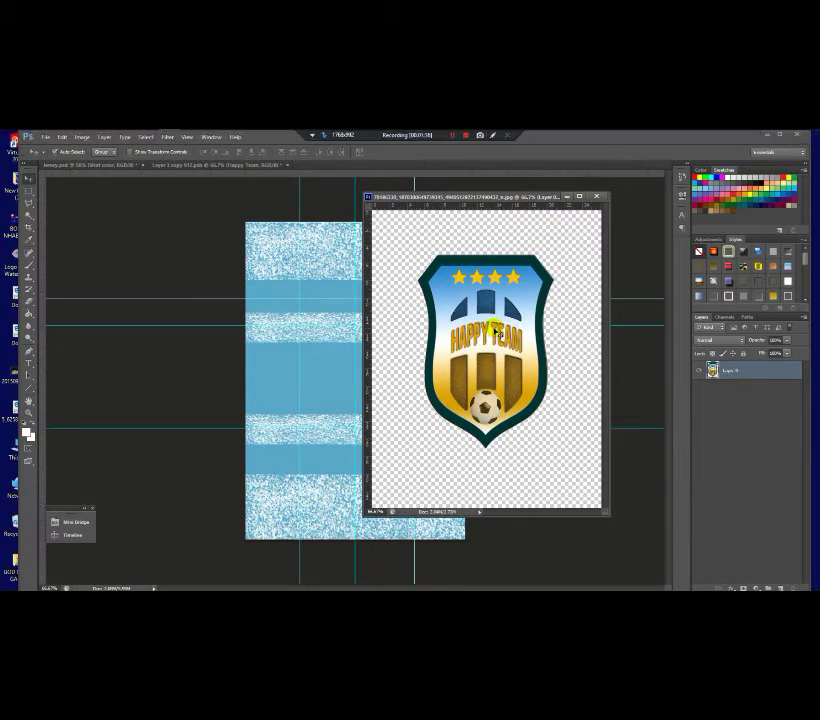
left_click_drag(510, 352, 333, 315)
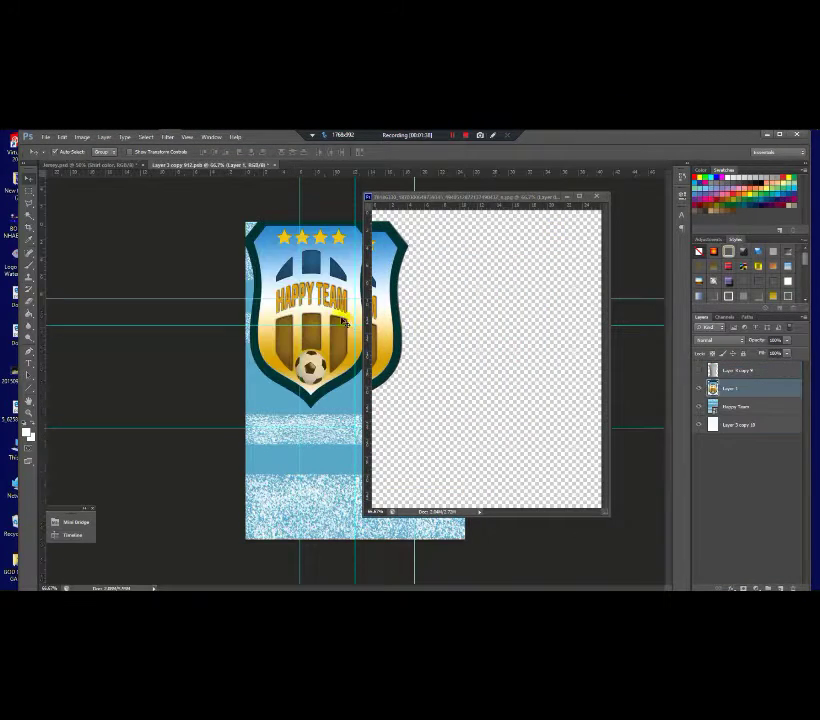
left_click(566, 198)
Step: Shrink and slightly tilt the crest into a chest badge, then show the grey shirt layer
key("ctrl+t")
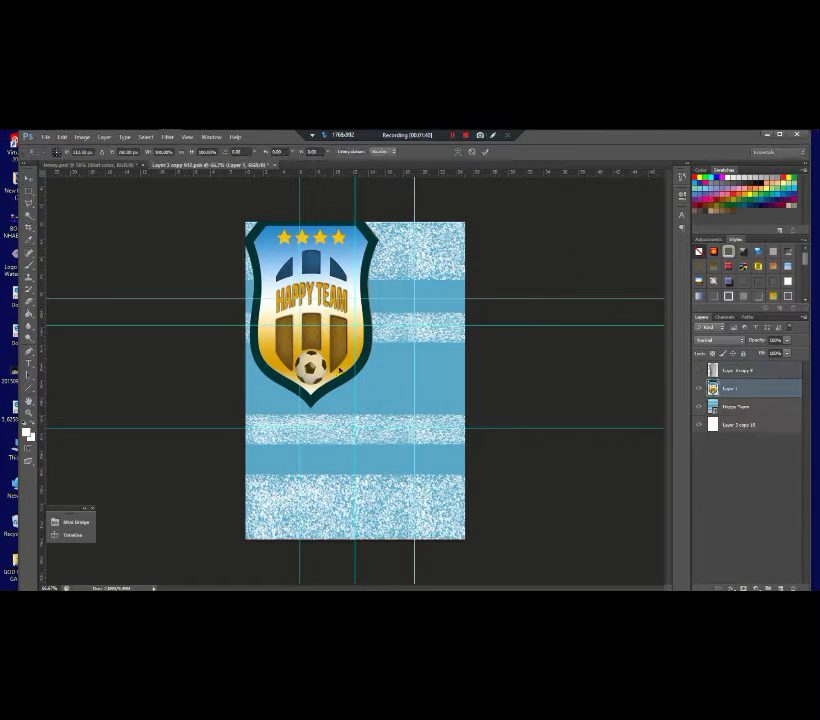
left_click_drag(377, 411, 414, 304)
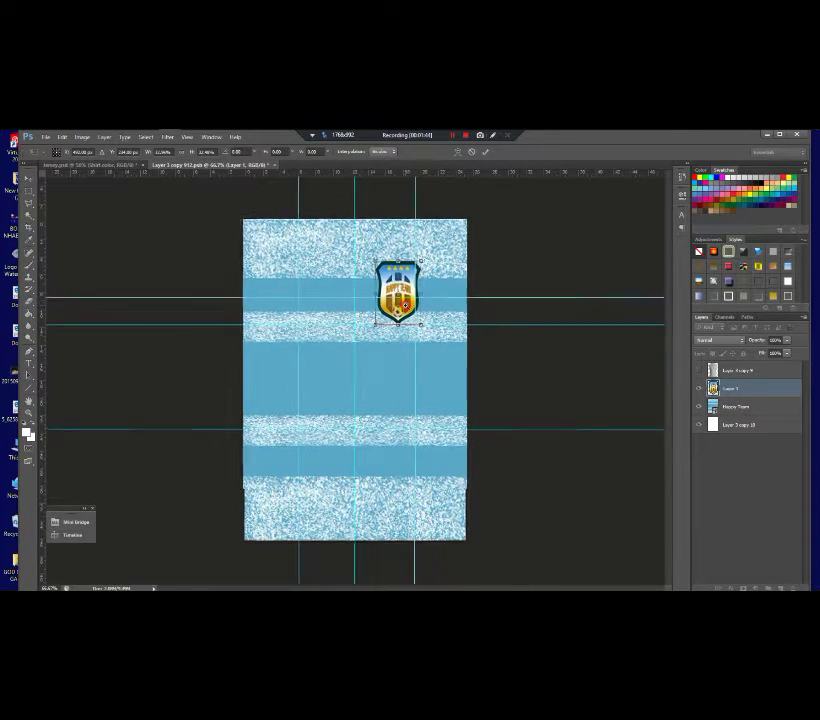
key("ctrl+plus")
key("ctrl+plus")
key("ctrl+minus")
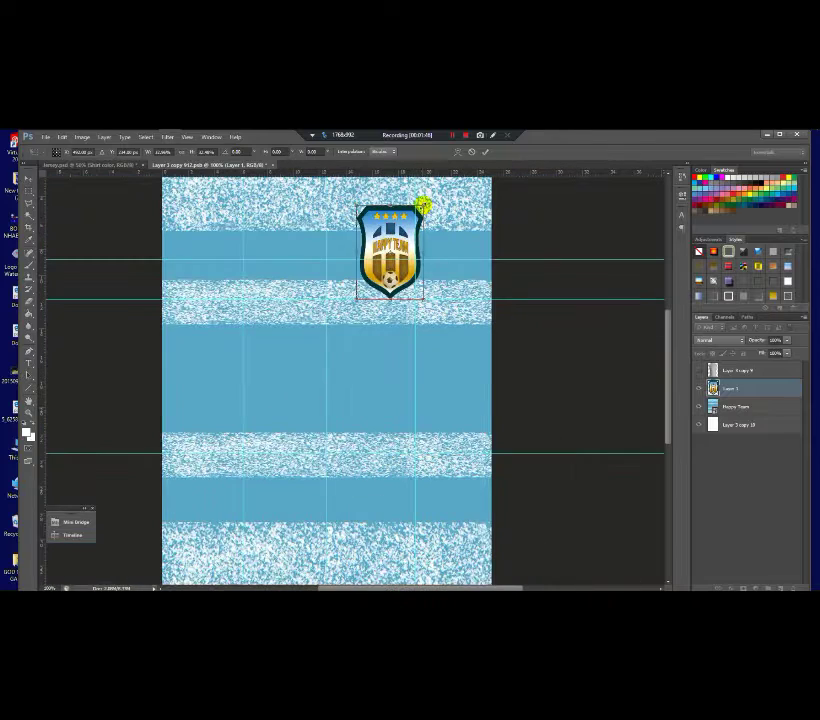
left_click_drag(425, 201, 410, 234)
left_click_drag(418, 290, 407, 272)
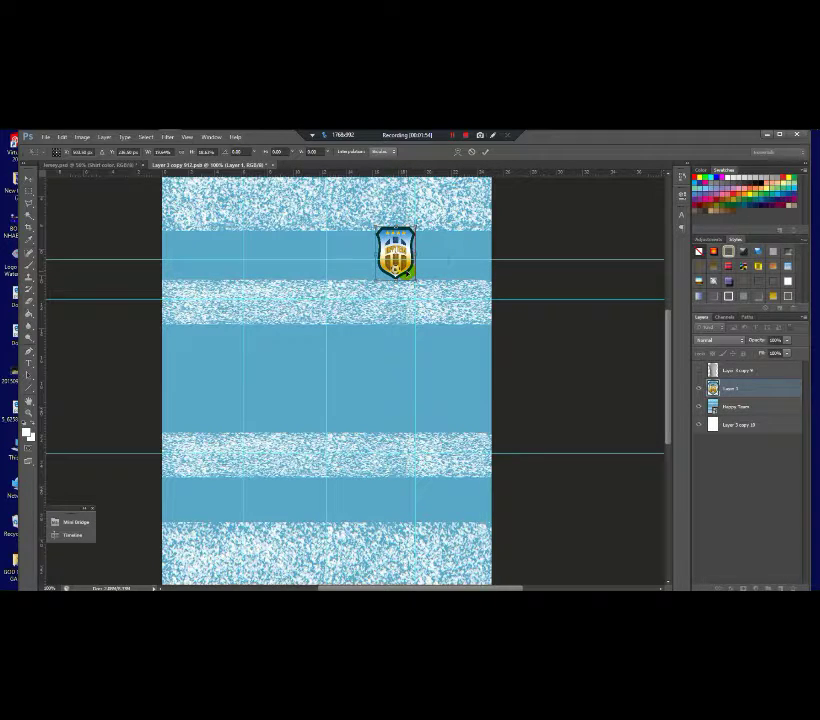
left_click_drag(373, 222, 368, 217)
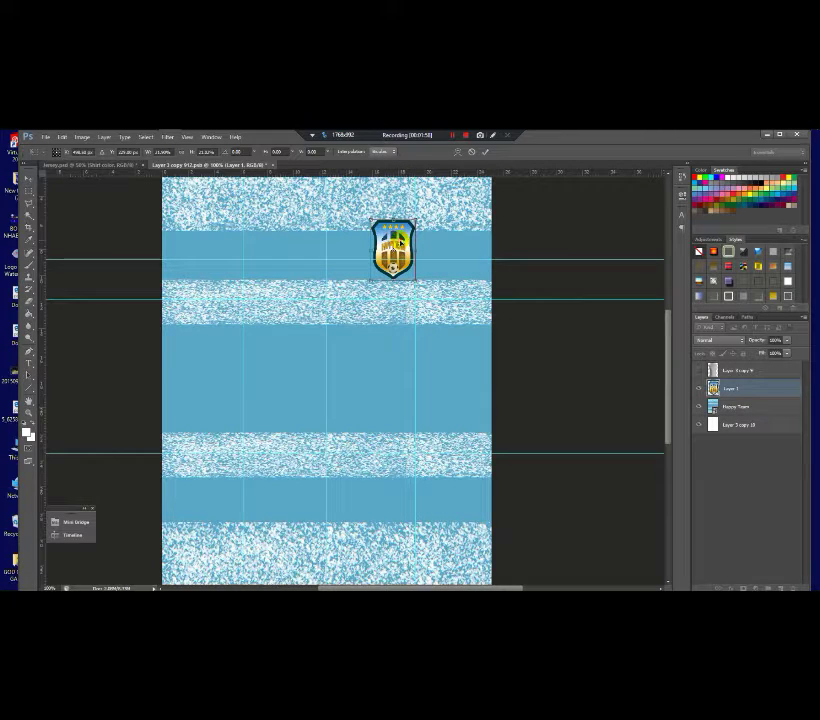
key("Return")
left_click(699, 370)
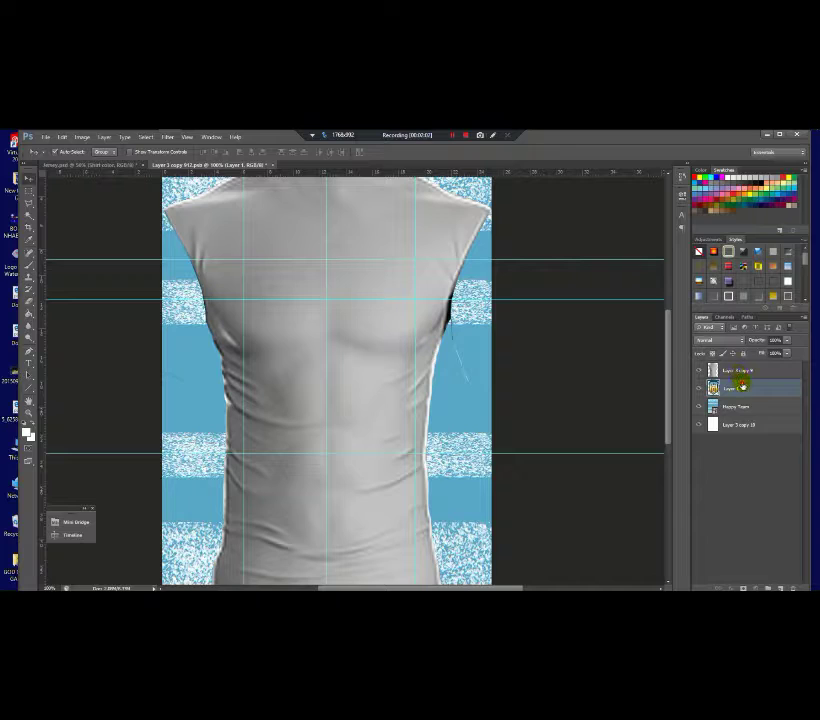
Step: Move the crest layer above the grey shirt layer
left_click_drag(741, 385, 741, 367)
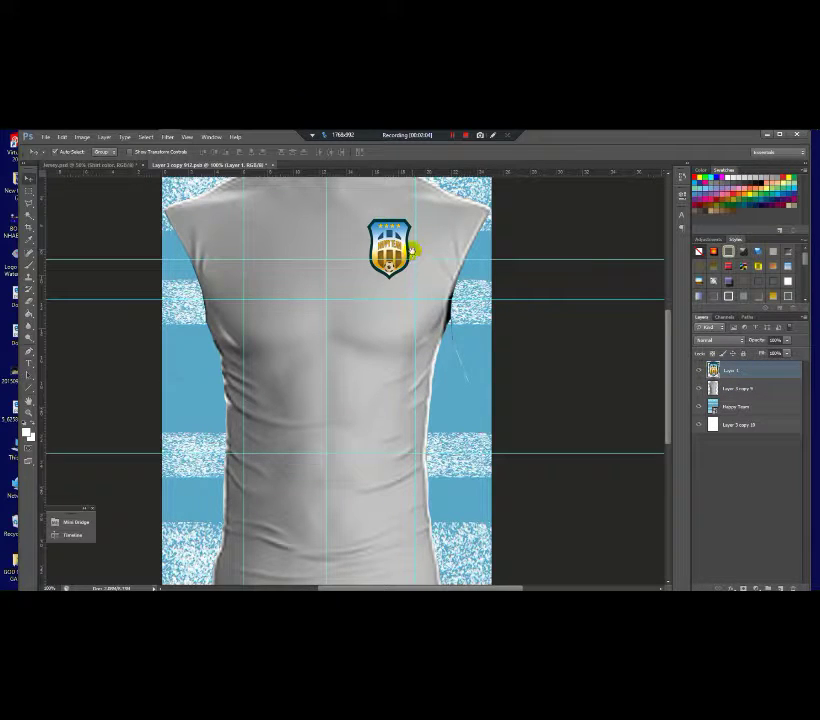
scroll(411, 250, "down", 3)
scroll(410, 285, "up", 4)
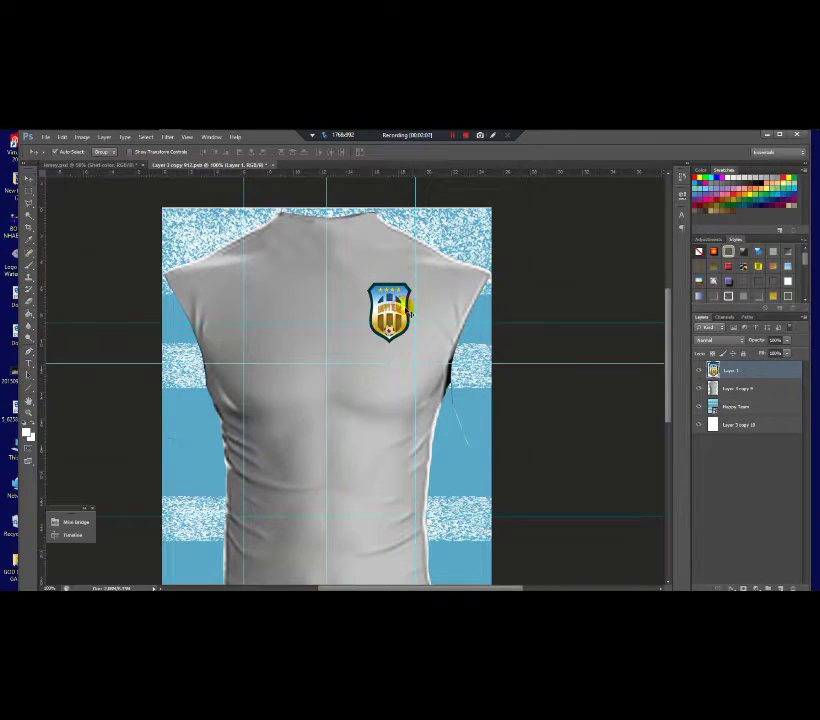
Step: Shrink the crest a little more and hide the grey shirt layer
key("ctrl+t")
left_click_drag(417, 278, 411, 285)
left_click_drag(411, 341, 408, 333)
key("Return")
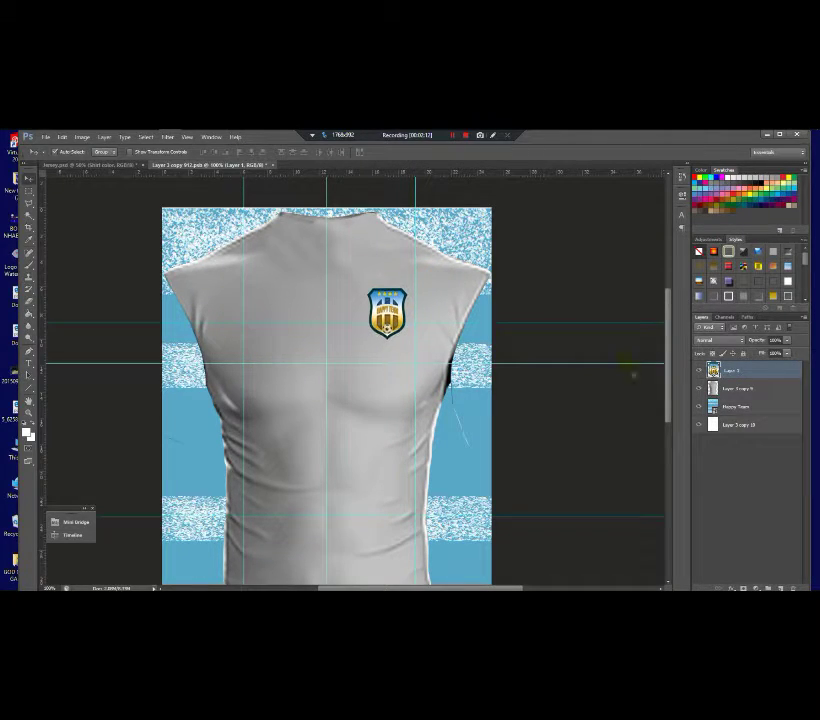
left_click(701, 388)
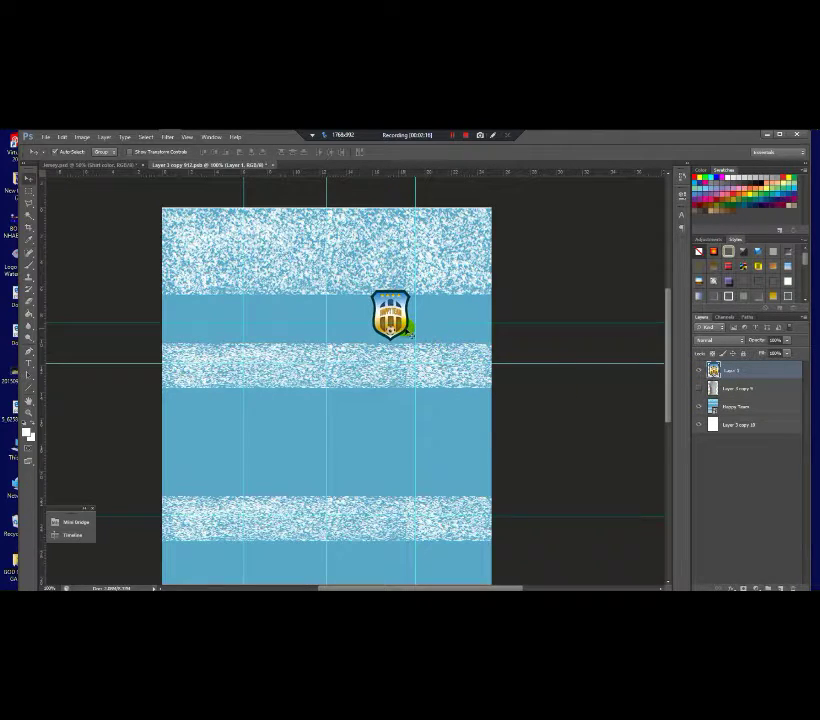
Step: Add a white Stroke layer style to the crest layer
double_click(788, 373)
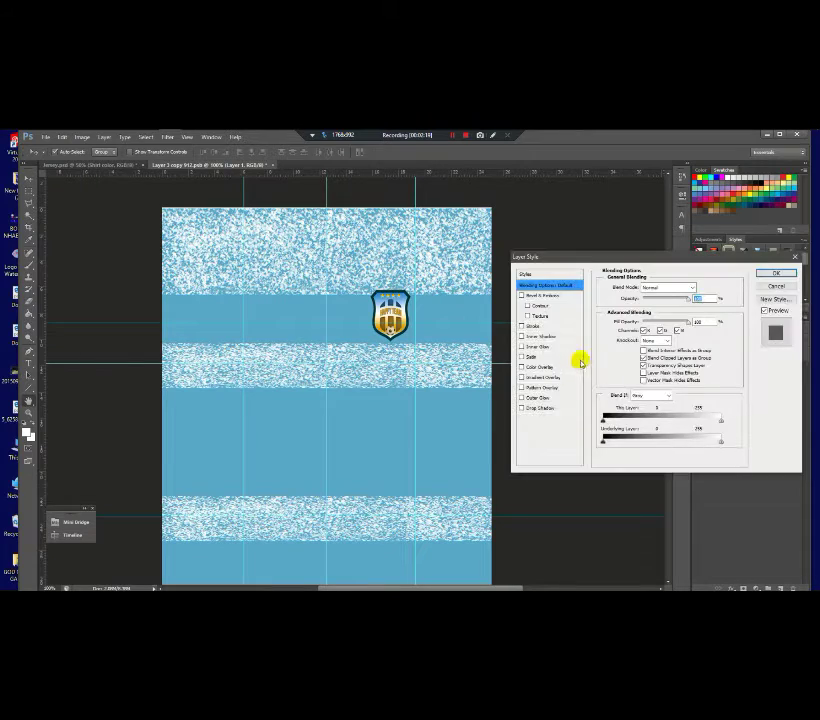
left_click(521, 326)
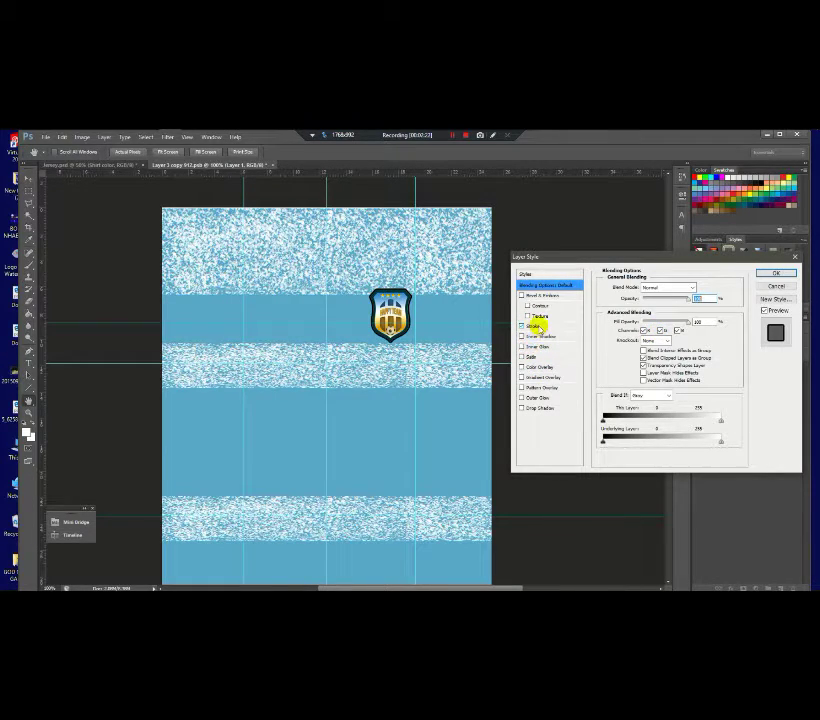
left_click(540, 326)
left_click(622, 352)
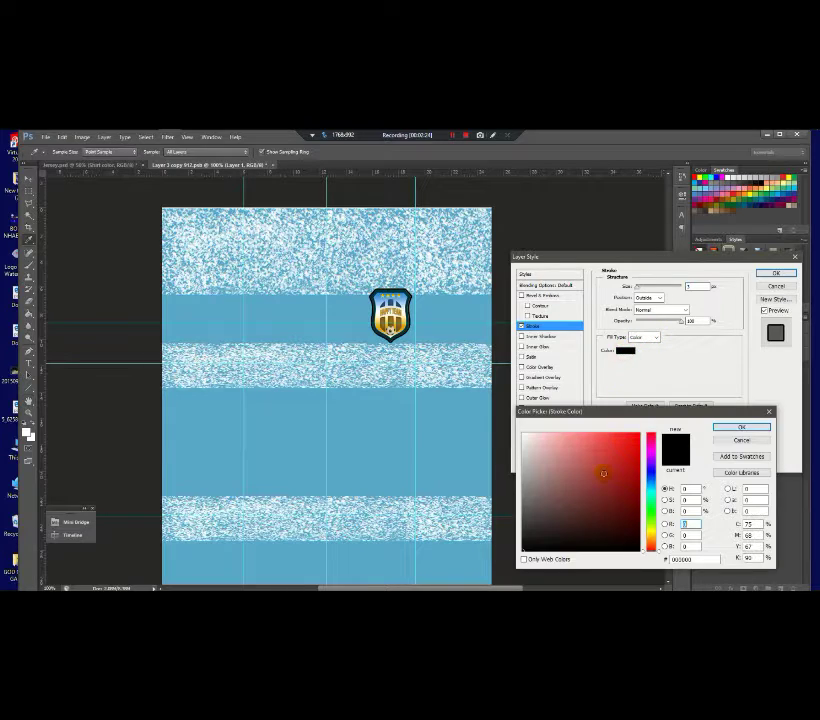
left_click(522, 433)
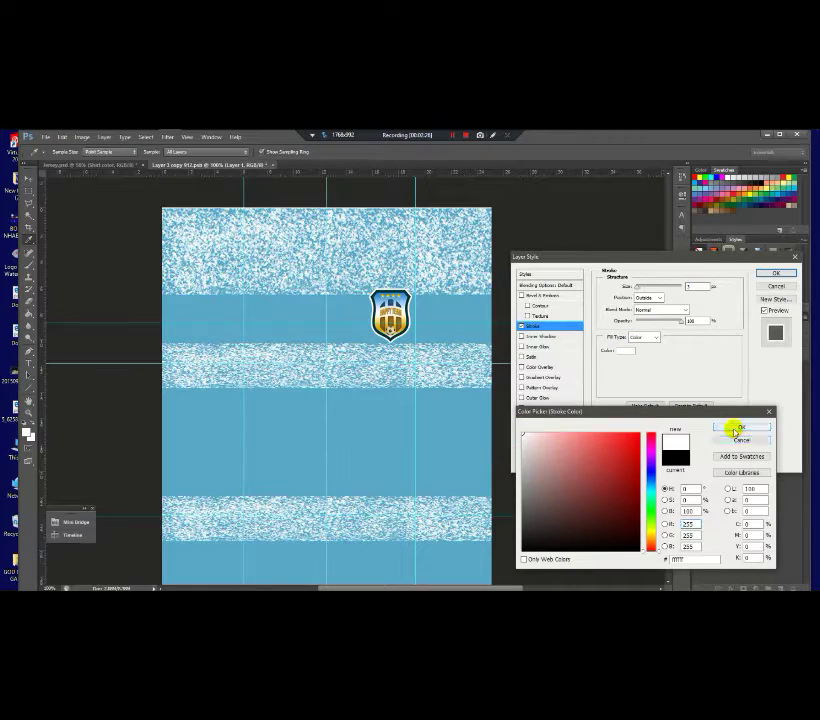
left_click(729, 428)
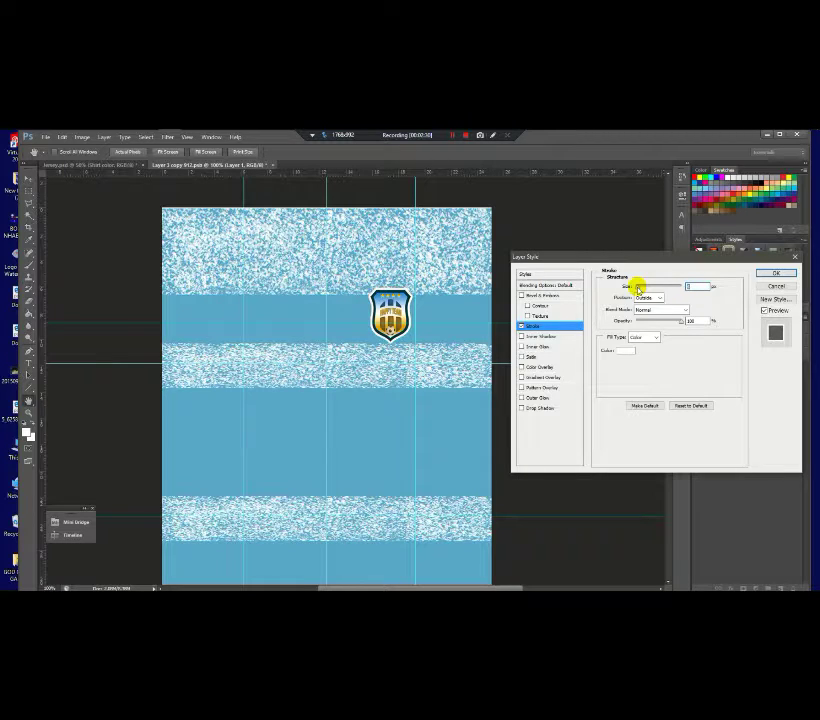
left_click(772, 273)
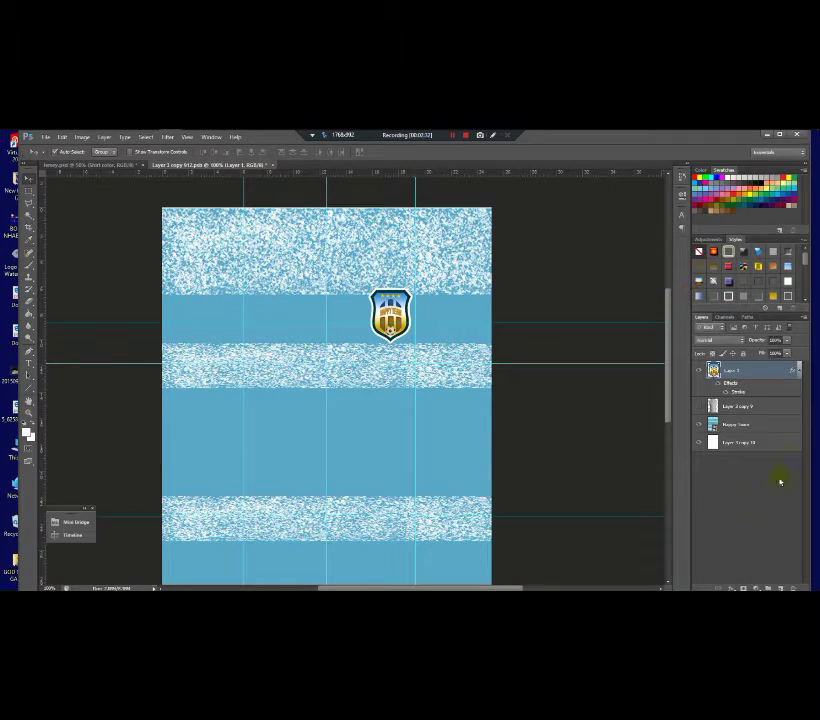
scroll(342, 294, "up", 2)
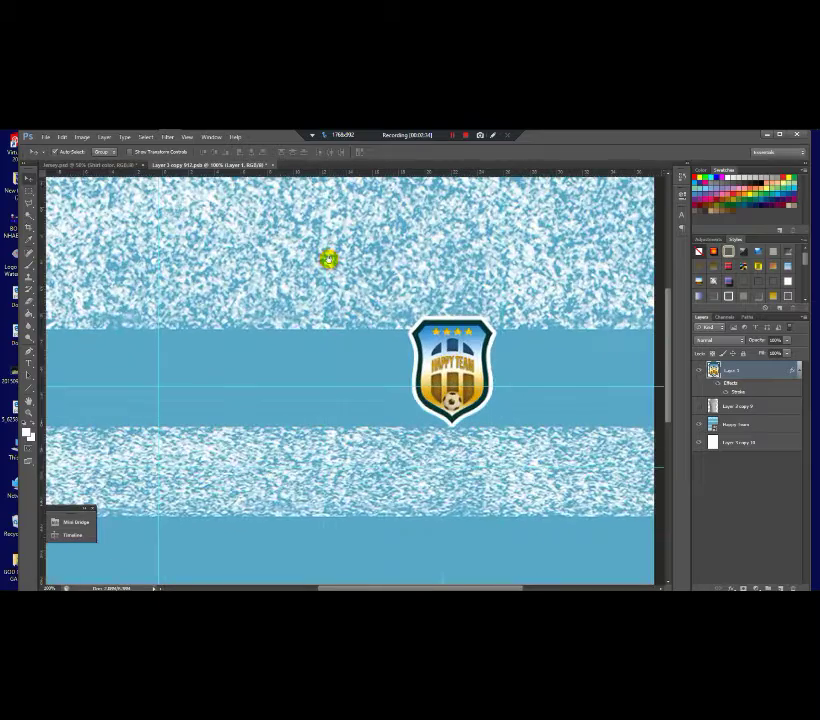
scroll(328, 258, "down", 3)
scroll(328, 258, "up", 1)
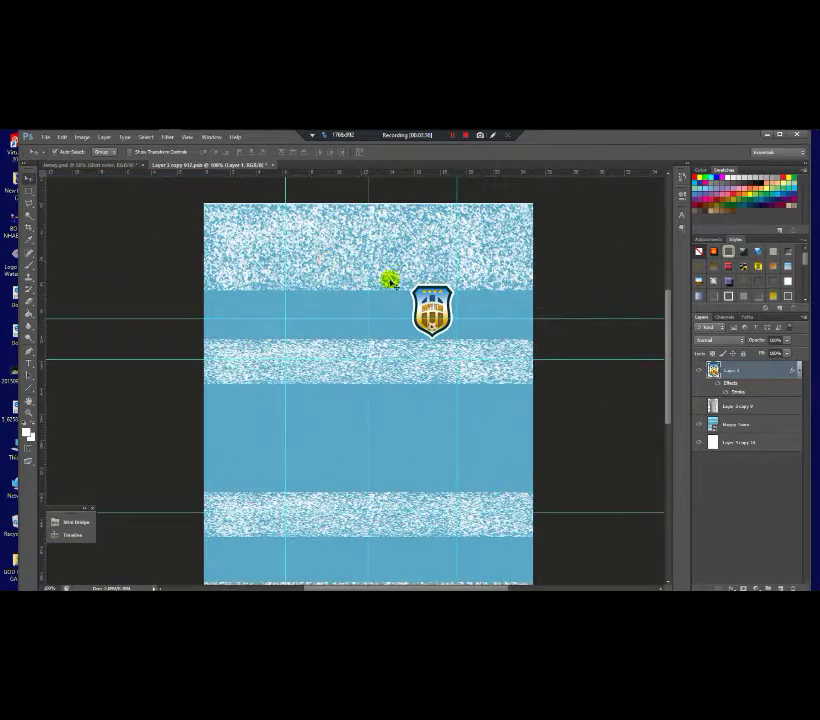
scroll(392, 279, "down", 1)
scroll(350, 290, "up", 1)
scroll(313, 296, "down", 1)
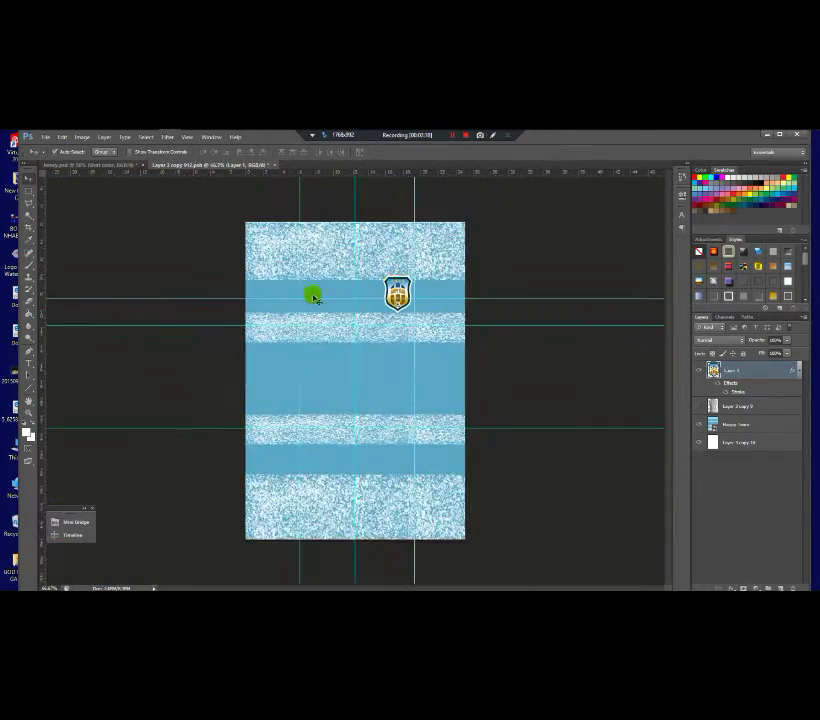
mouse_move(124, 140)
Step: Close the LHC logo window and the pattern folder window
left_click(140, 207)
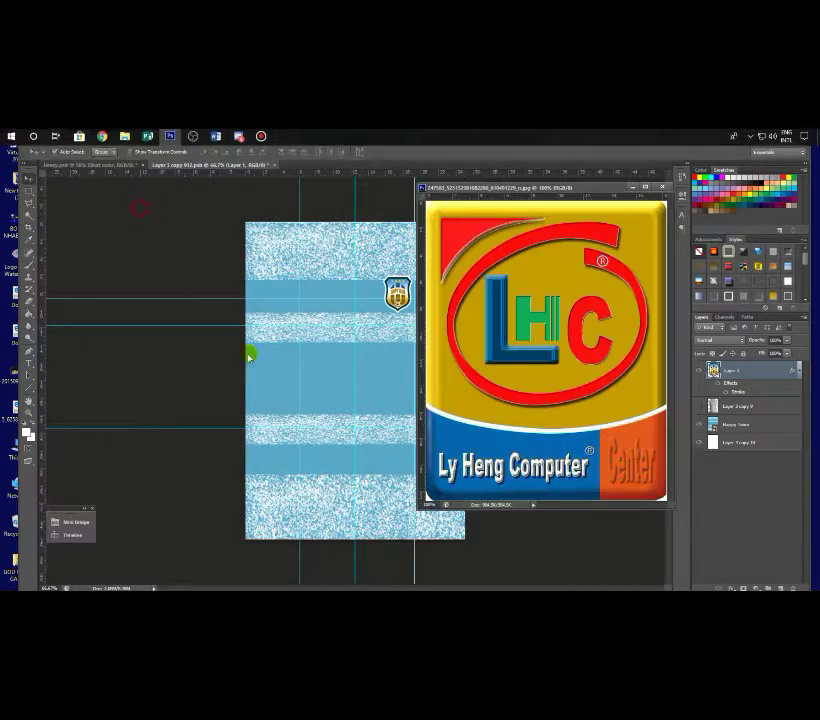
left_click(662, 187)
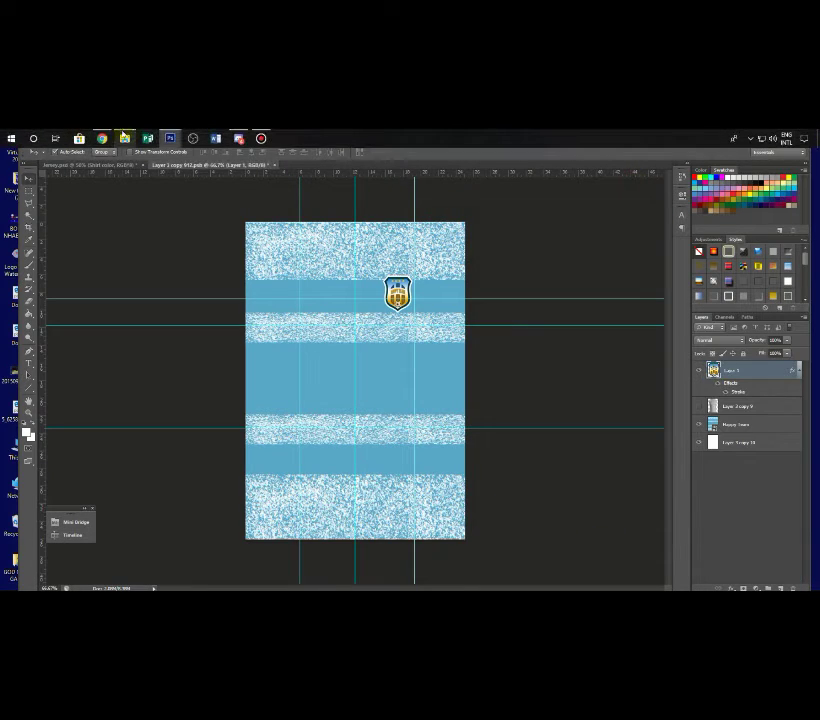
left_click(124, 138)
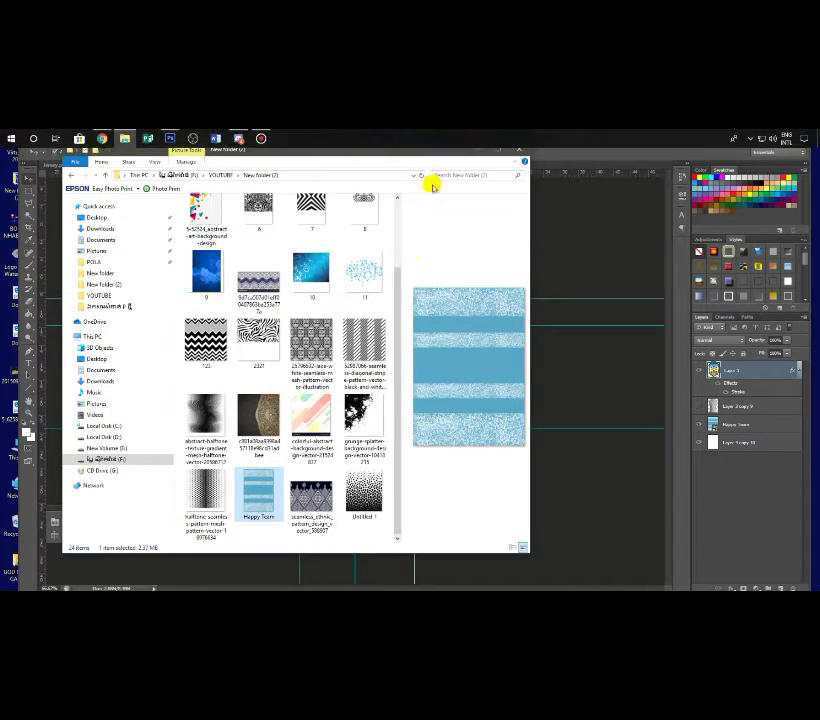
left_click(482, 154)
Step: Drag the outlined number 8 from the untitled document onto the jersey
mouse_move(141, 137)
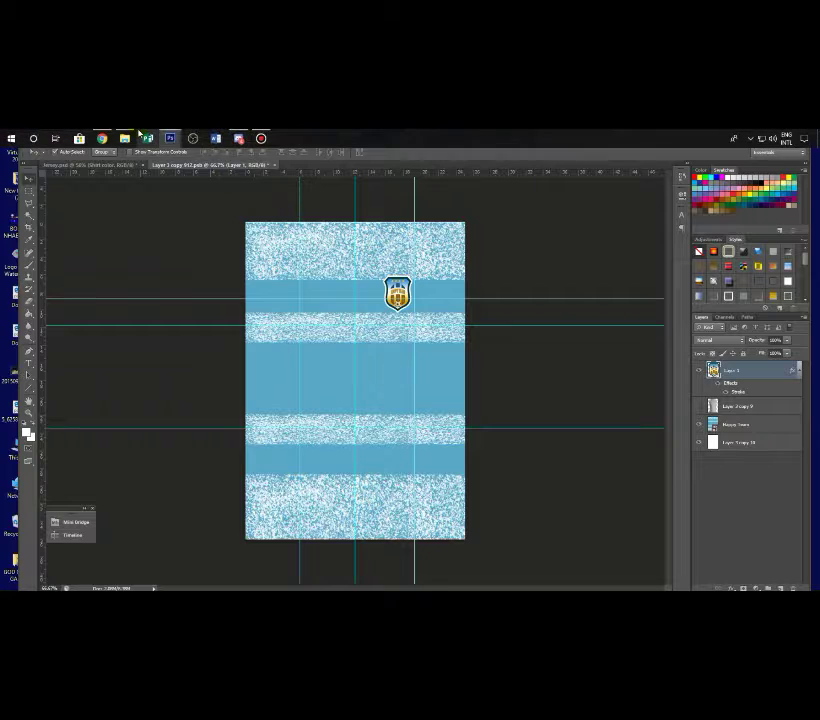
mouse_move(172, 140)
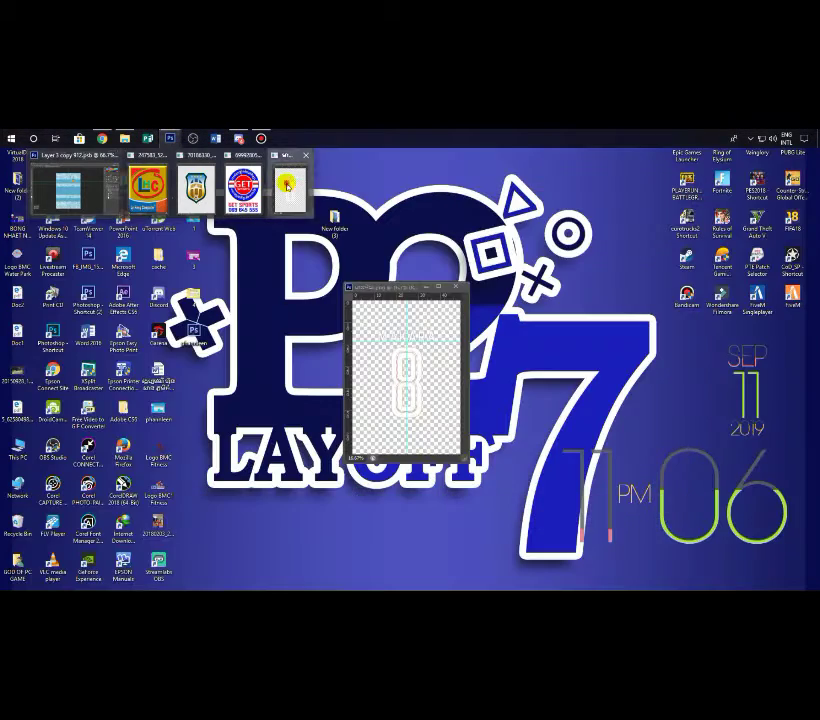
left_click(289, 186)
left_click_drag(410, 365, 306, 311)
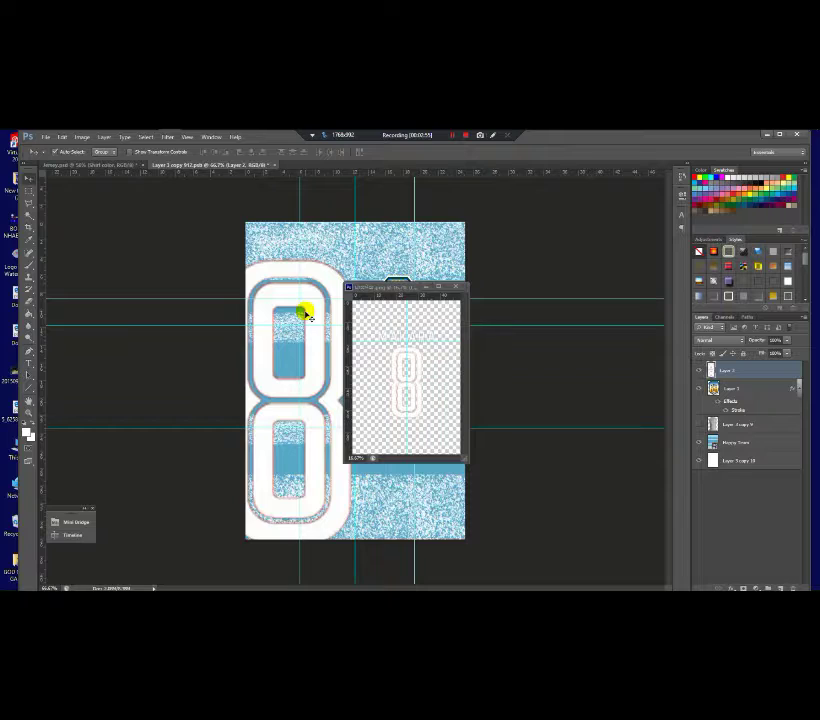
Step: Scale the number 8 down to crest size and nudge it to the upper left chest
left_click(427, 287)
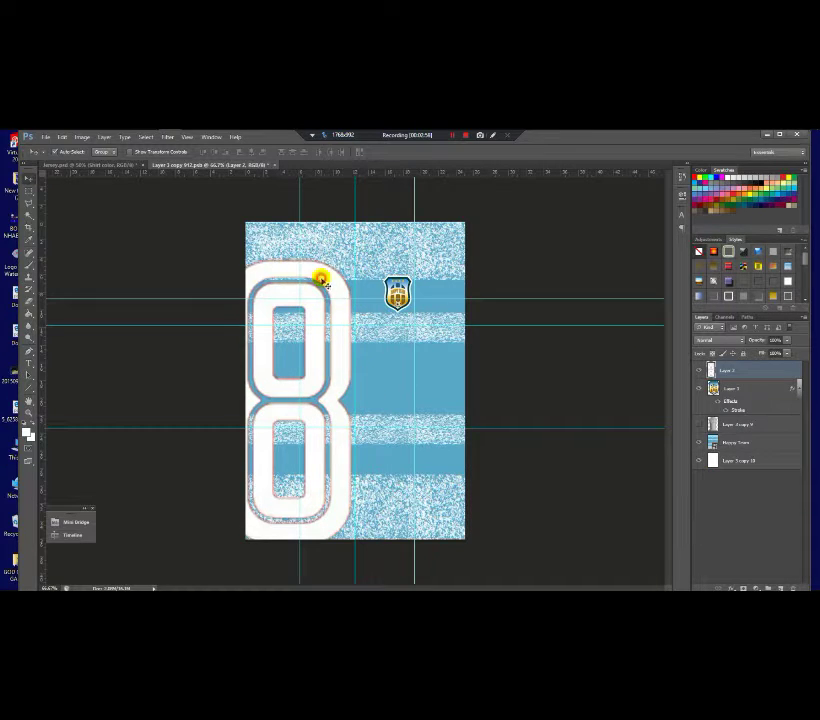
key("ctrl+t")
left_click_drag(353, 266, 318, 290)
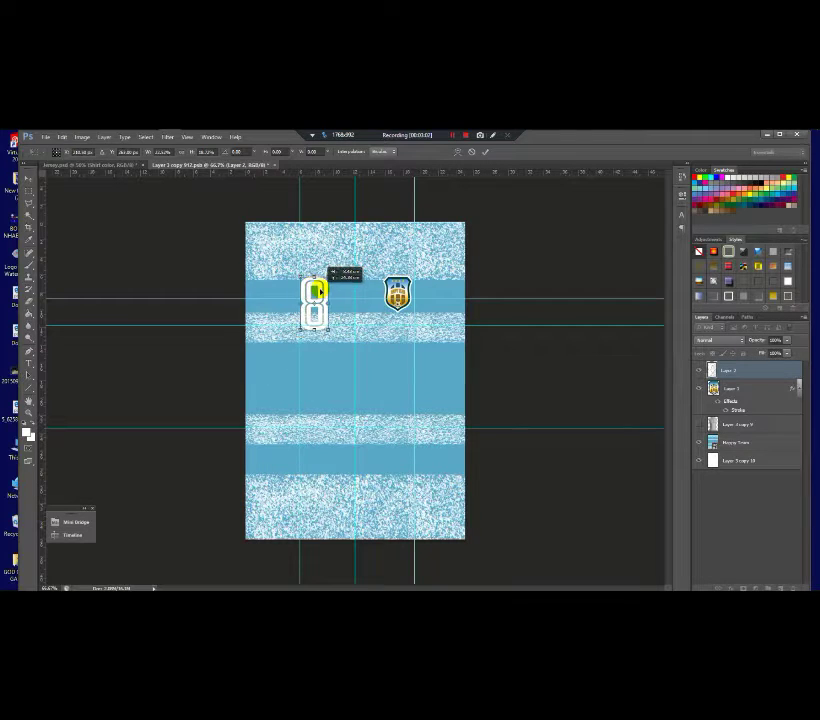
scroll(318, 290, "up", 2)
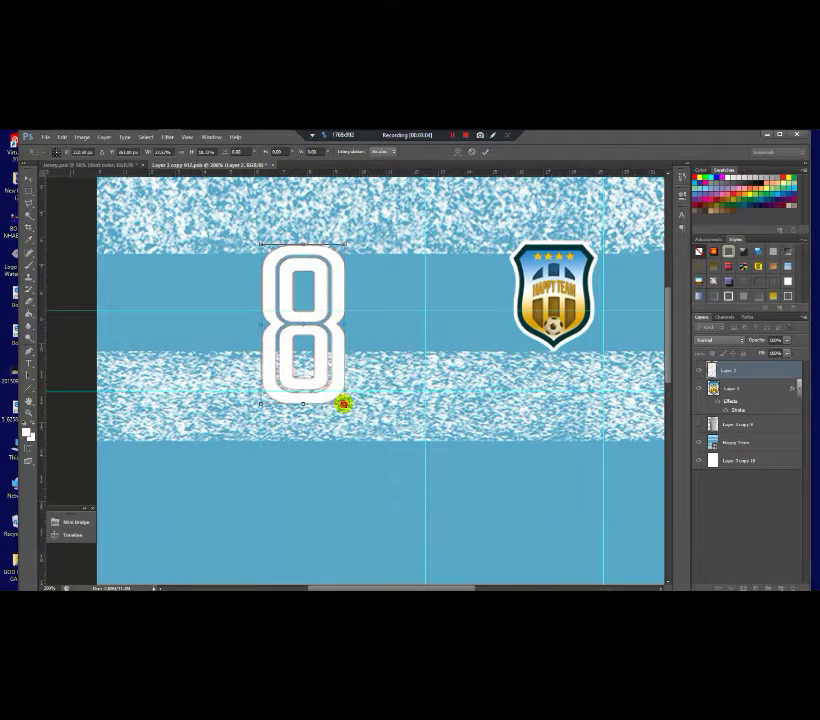
left_click_drag(343, 404, 300, 315)
key("Left")
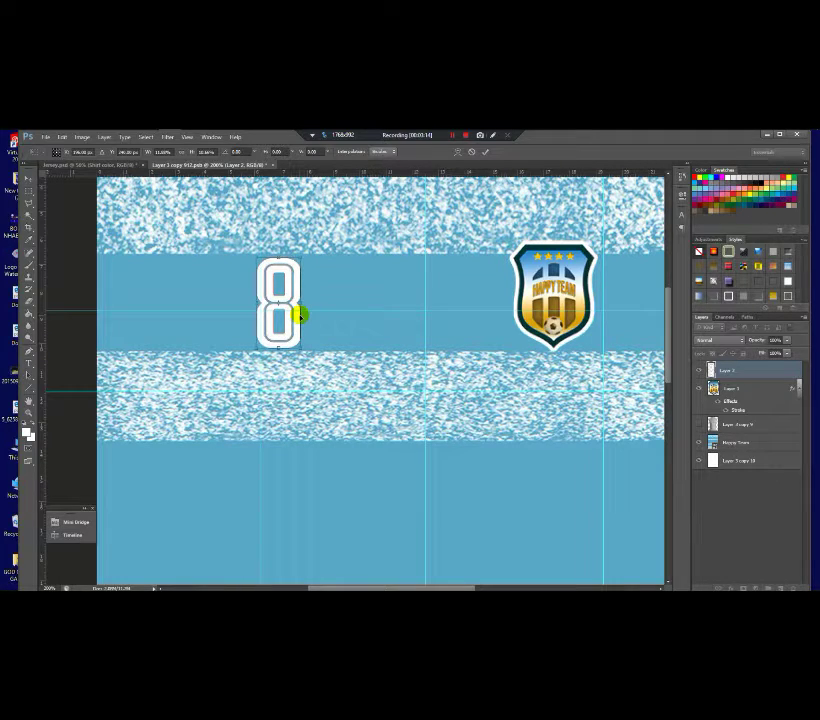
key("Left")
key("Left")
key("ctrl+h")
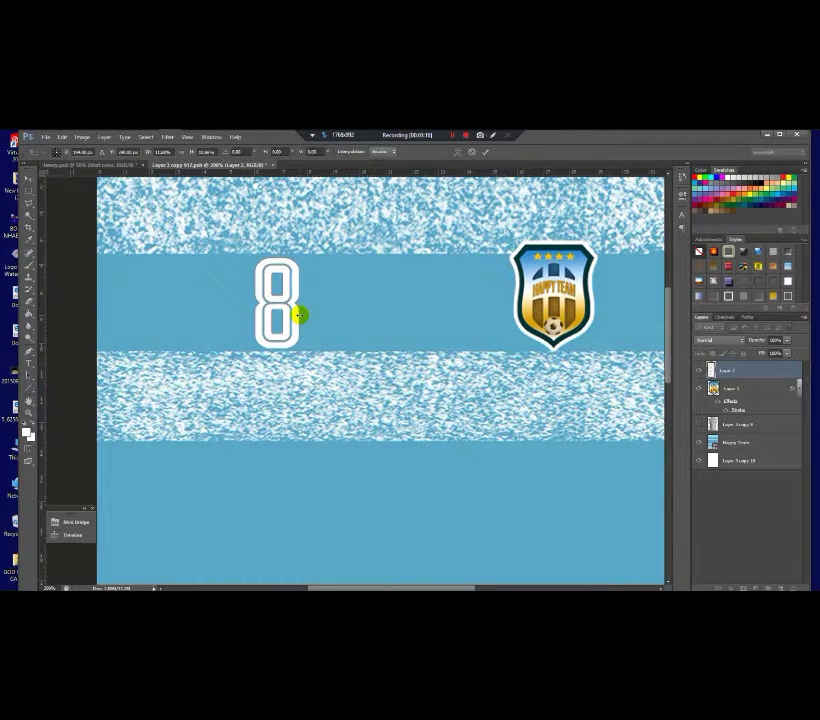
key("Return")
scroll(298, 313, "down", 3)
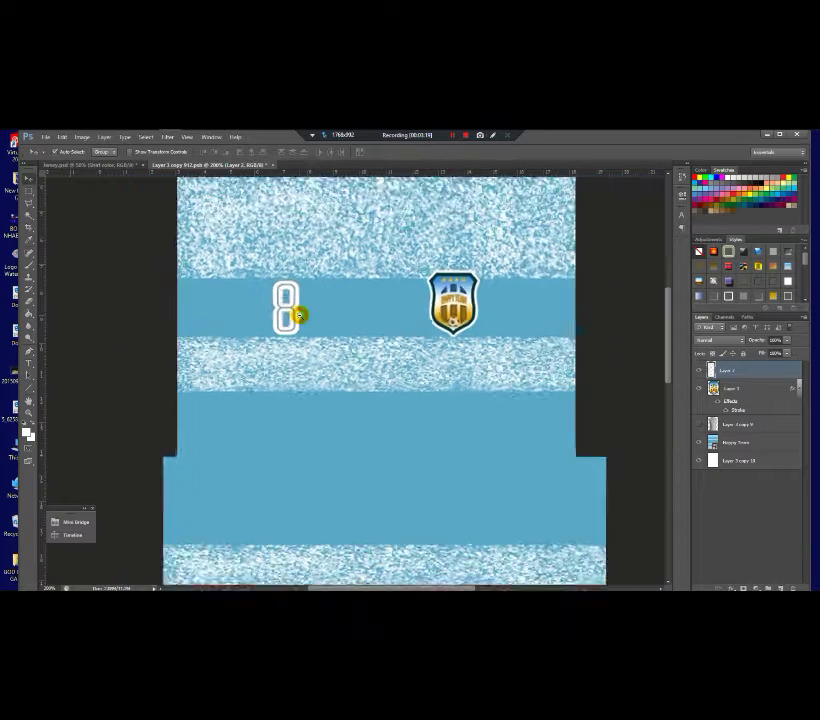
scroll(298, 313, "up", 1)
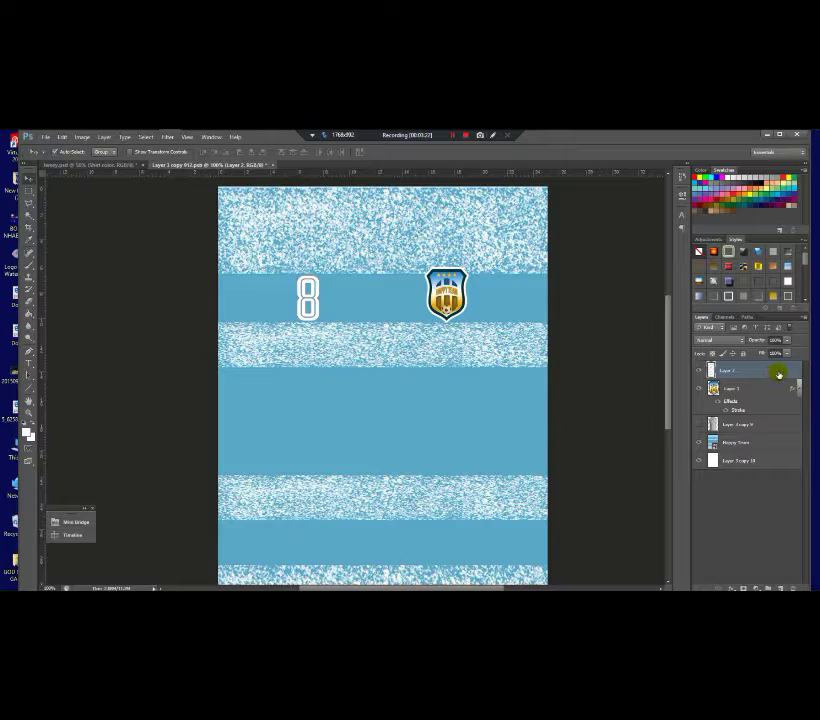
Step: Give the number 8 a bright orange Color Overlay in Layer Style
double_click(778, 374)
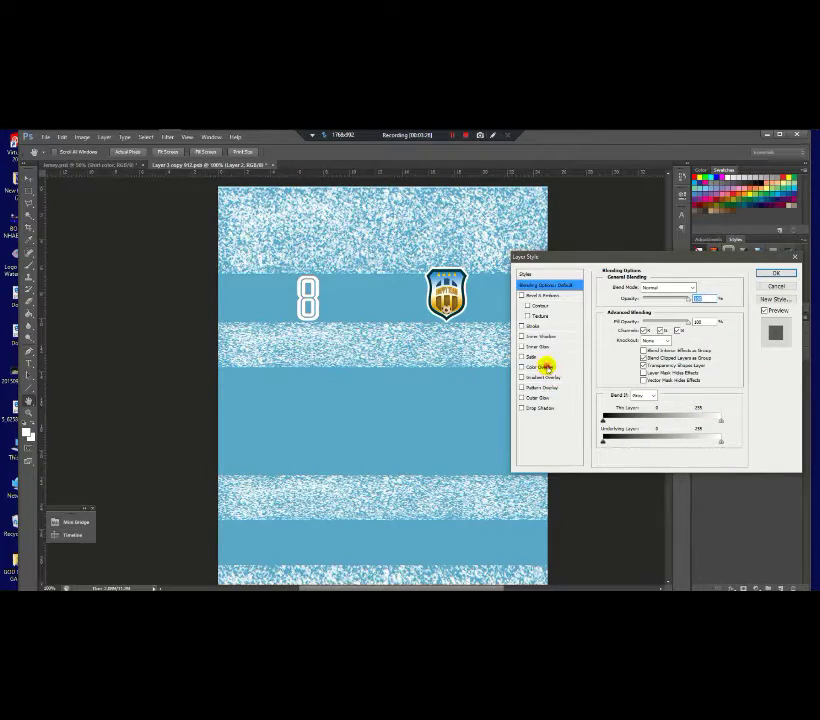
left_click(541, 367)
left_click(701, 288)
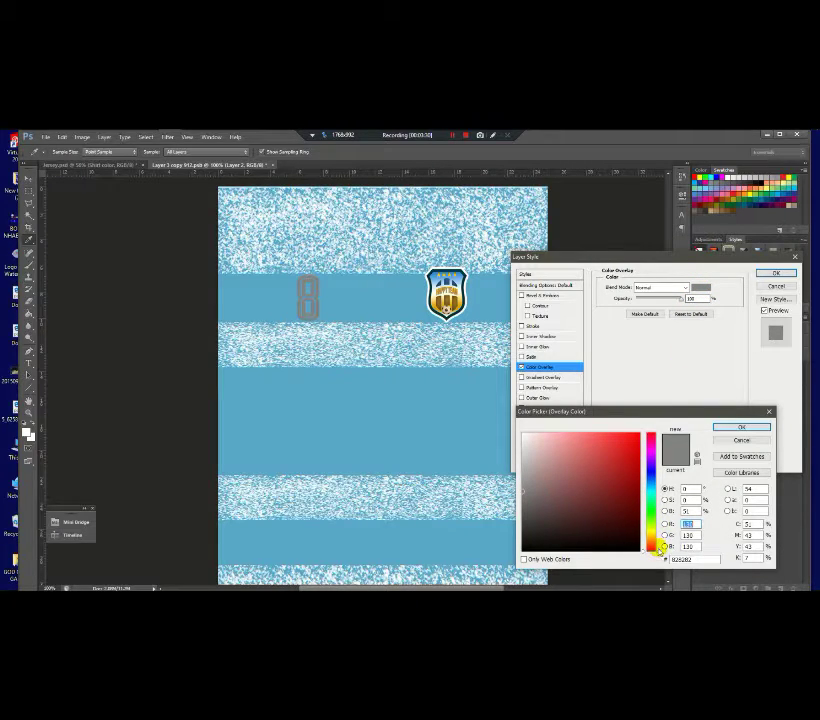
left_click_drag(660, 551, 654, 538)
left_click(629, 463)
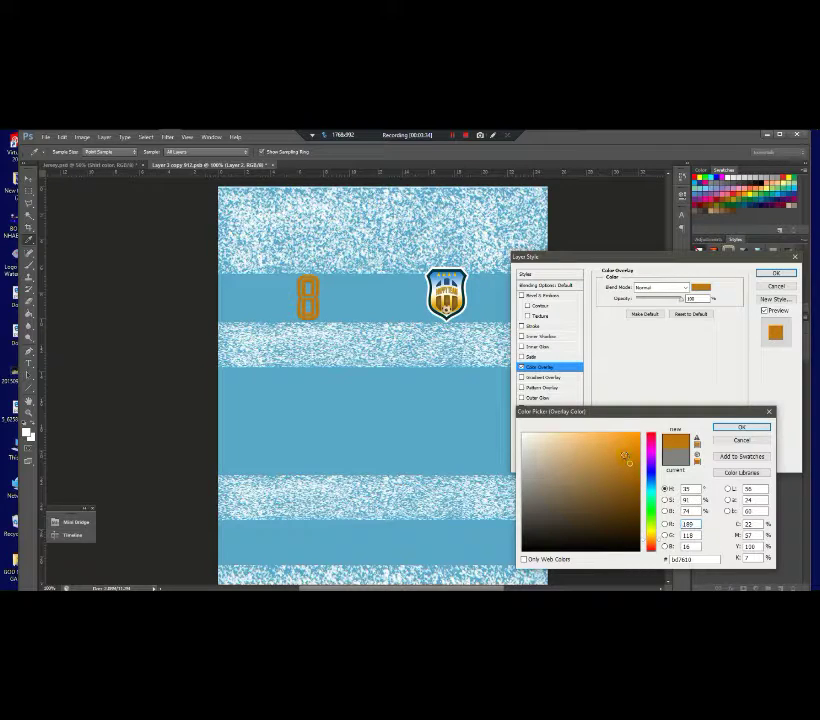
left_click_drag(620, 449, 640, 432)
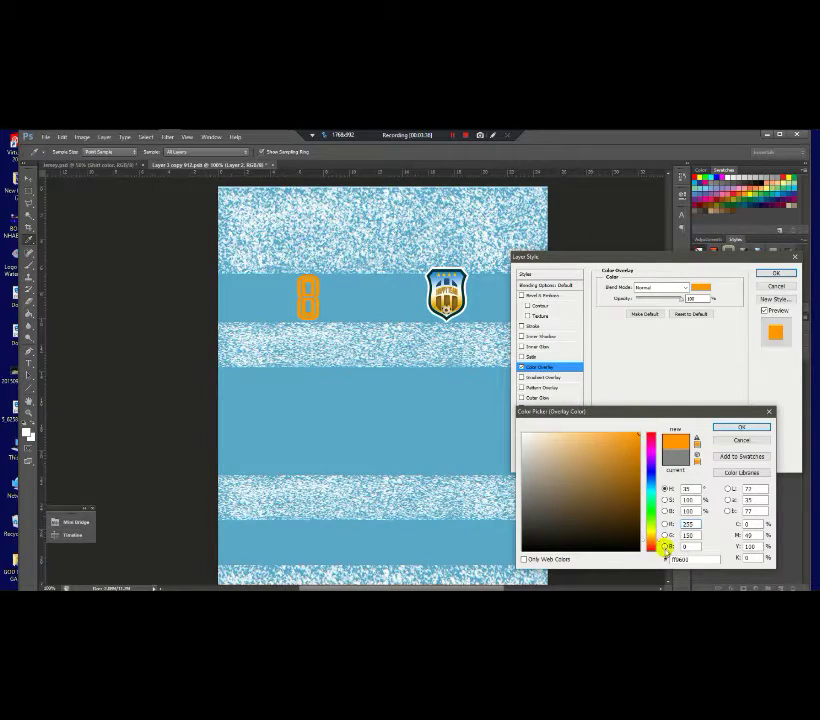
left_click_drag(661, 537, 659, 534)
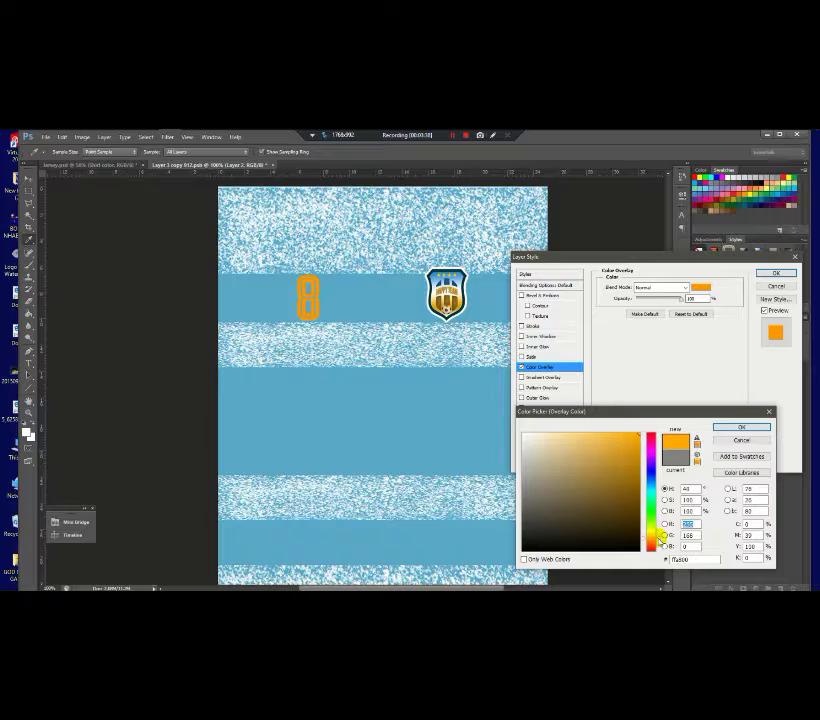
left_click_drag(636, 438, 633, 446)
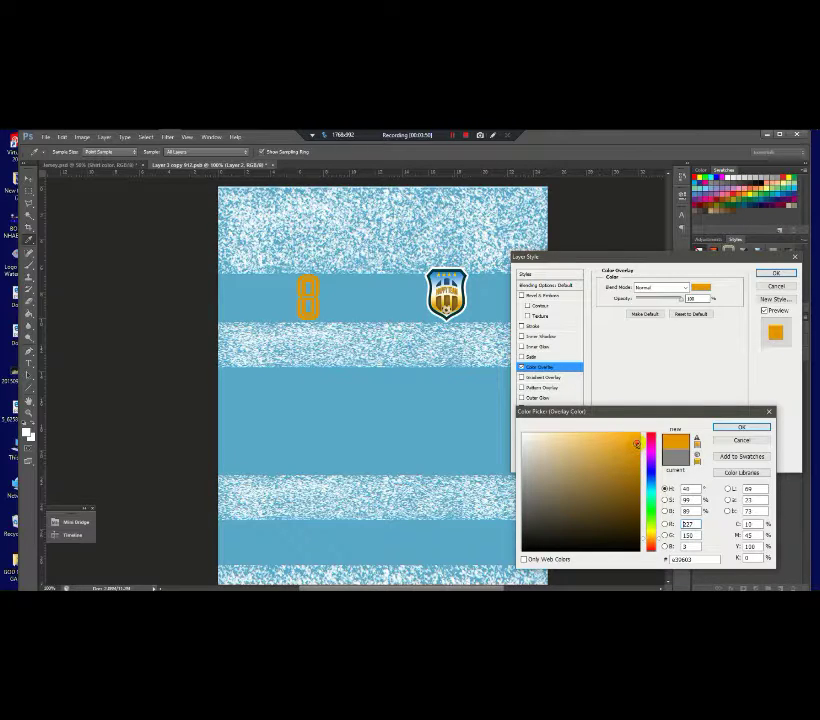
left_click(636, 440)
left_click_drag(636, 441, 641, 451)
left_click(760, 428)
Step: Add a thin white Stroke to the number 8 and apply the styles
left_click(538, 326)
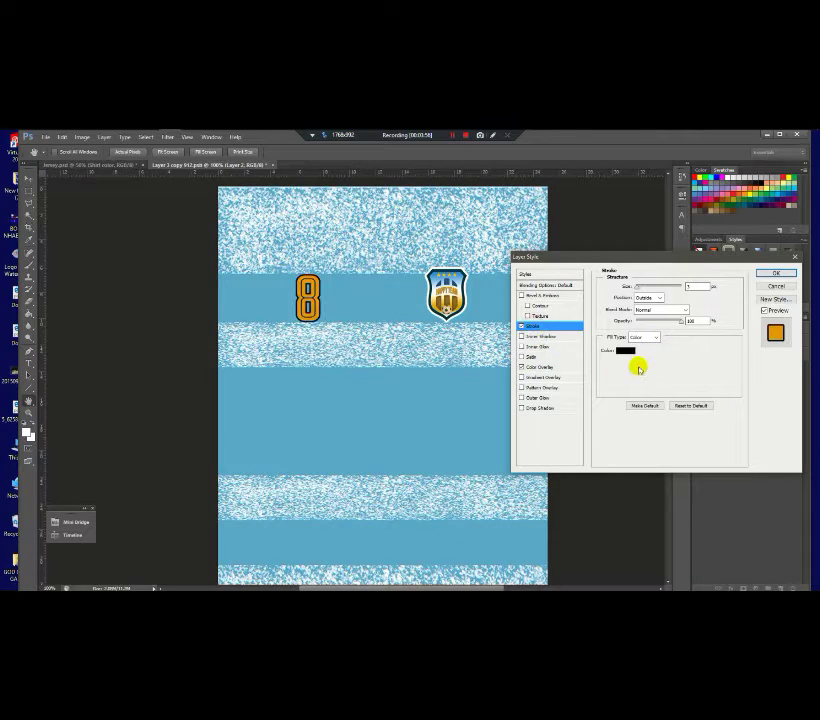
left_click(631, 353)
left_click_drag(565, 437, 500, 425)
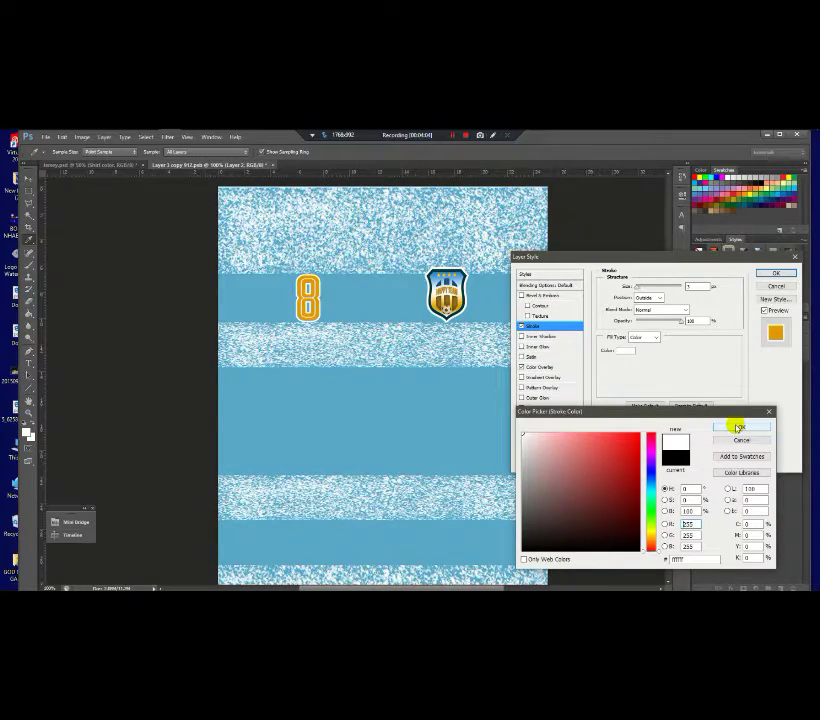
left_click(745, 426)
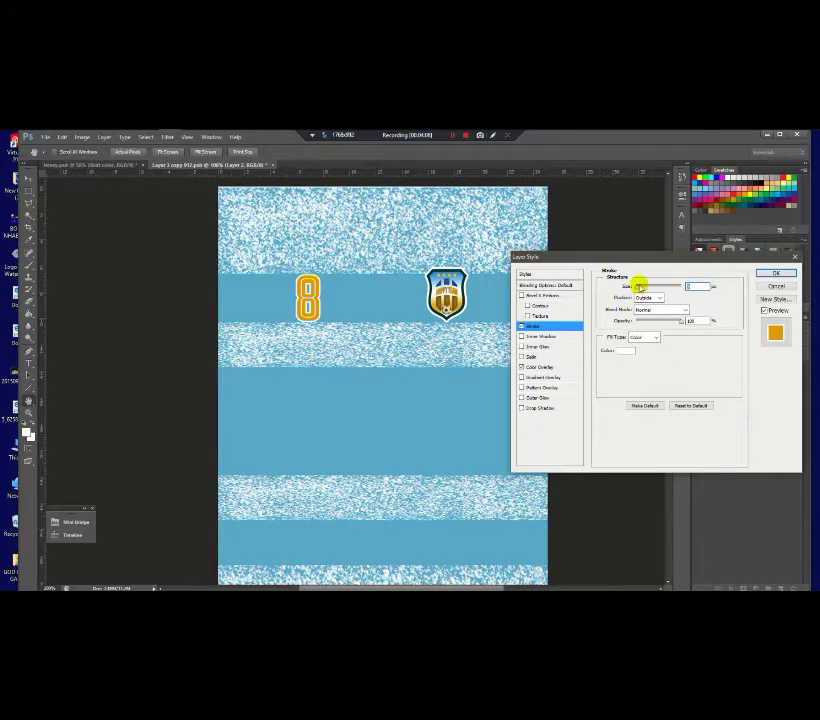
left_click_drag(638, 290, 641, 287)
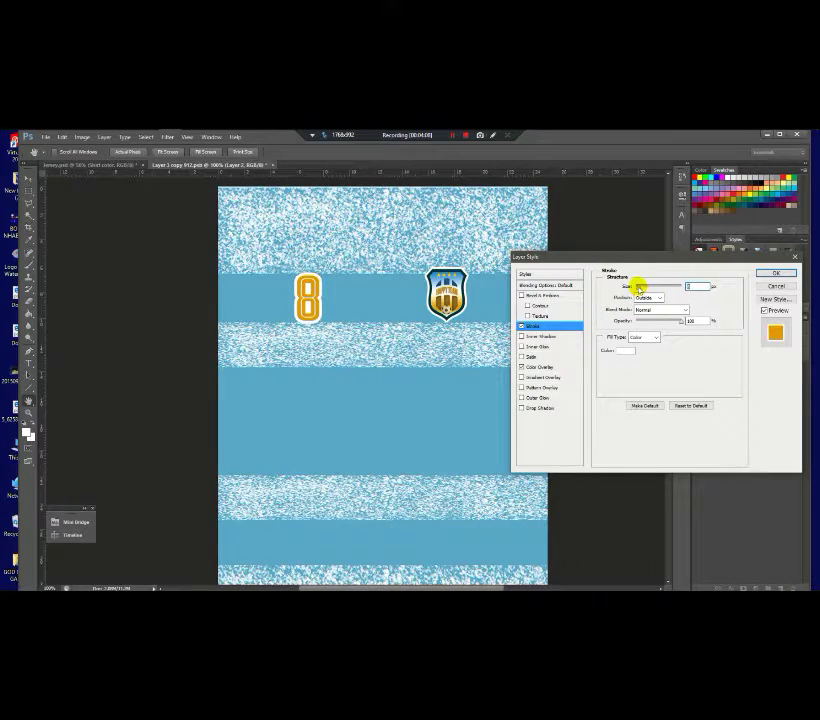
left_click(776, 273)
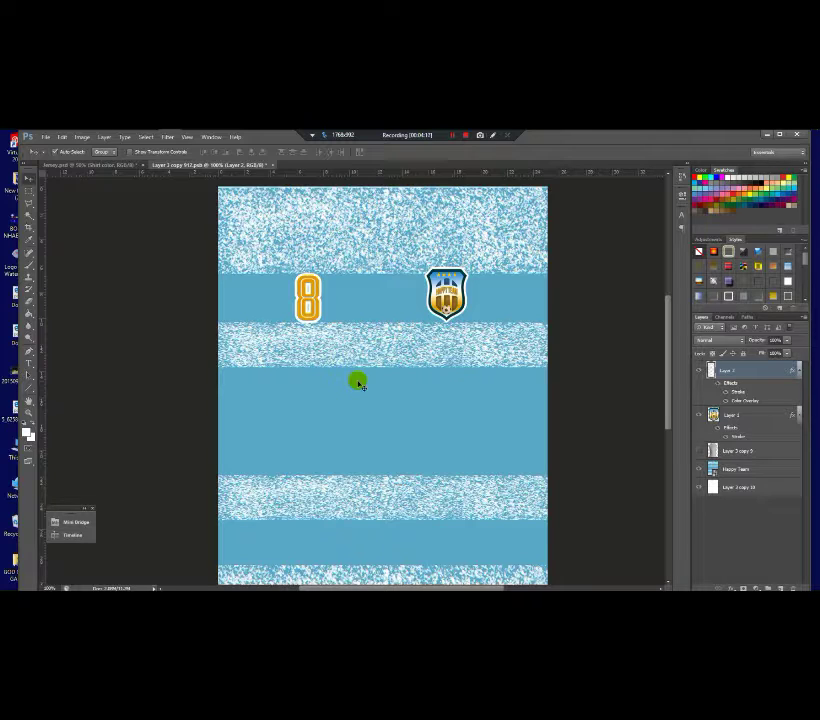
Step: With guides shown, type ATTORNEY and the player's name on two lines in the jersey's middle band
scroll(324, 298, "down", 1)
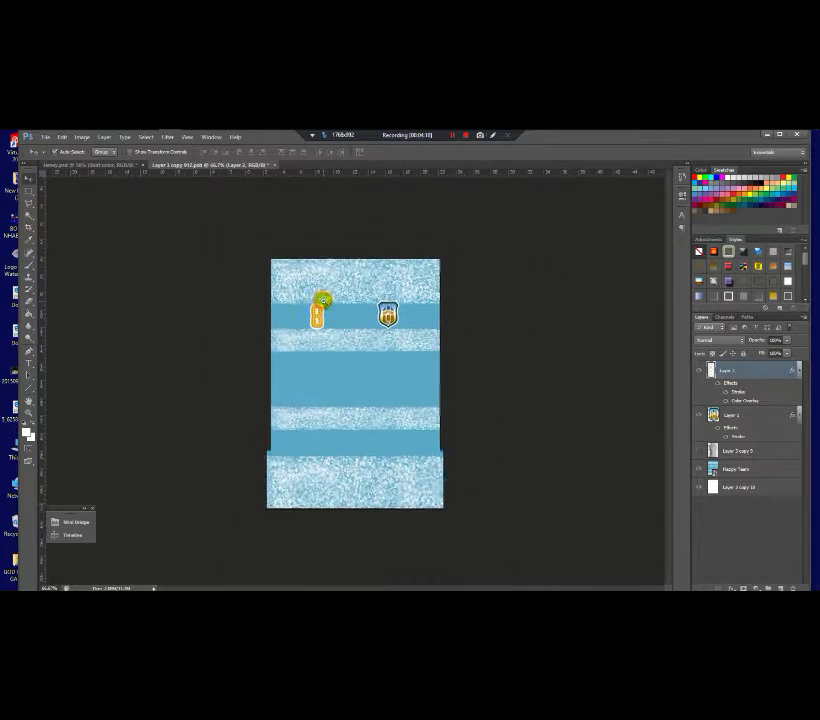
scroll(324, 300, "up", 1)
key("ctrl+semicolon")
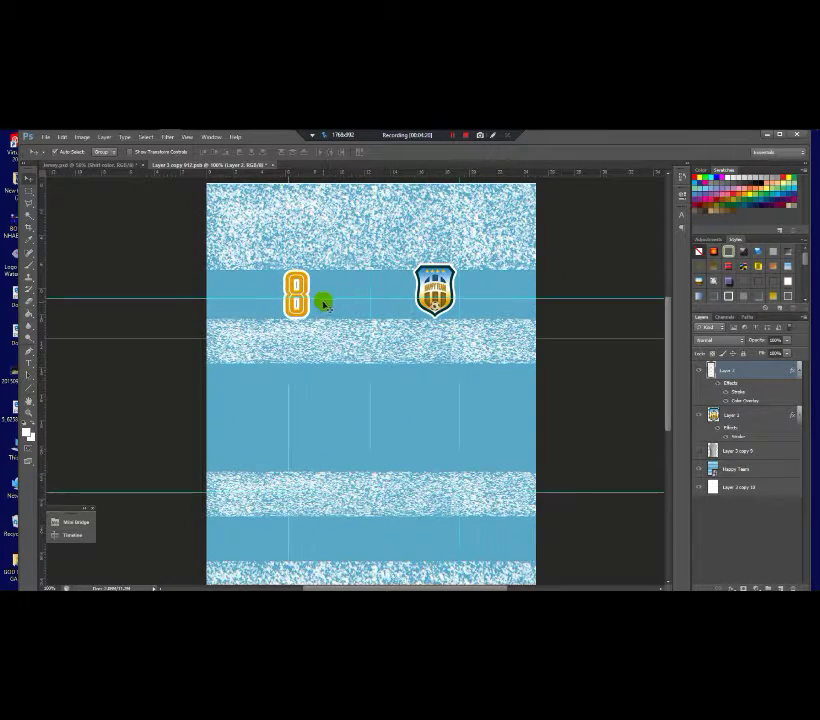
scroll(311, 285, "down", 1)
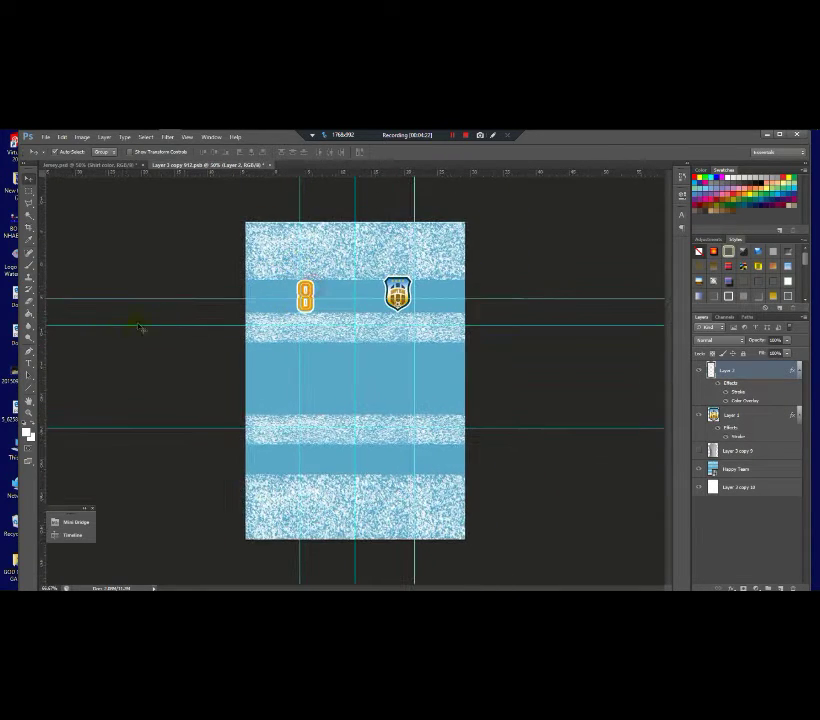
left_click(28, 363)
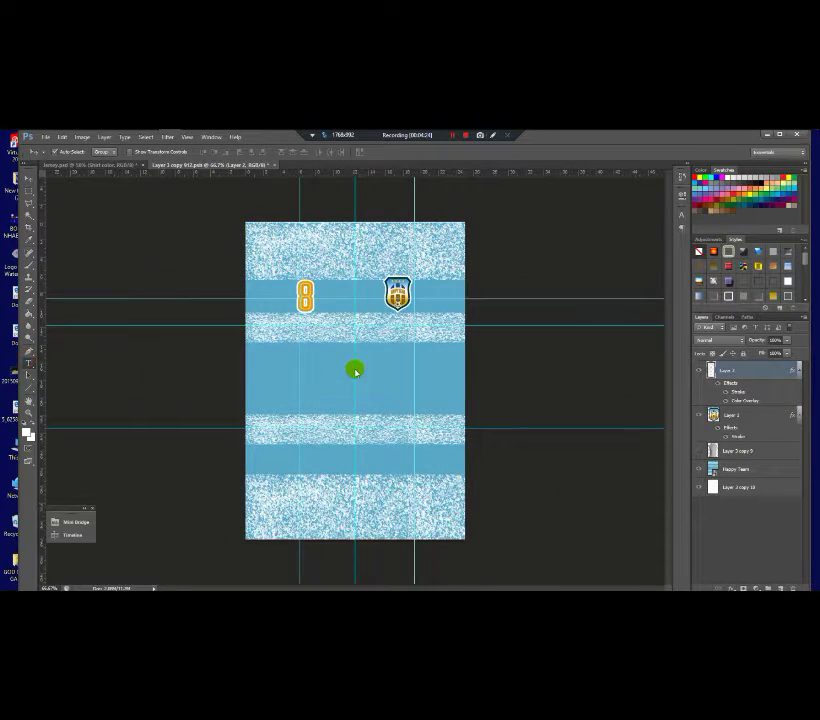
left_click(353, 374)
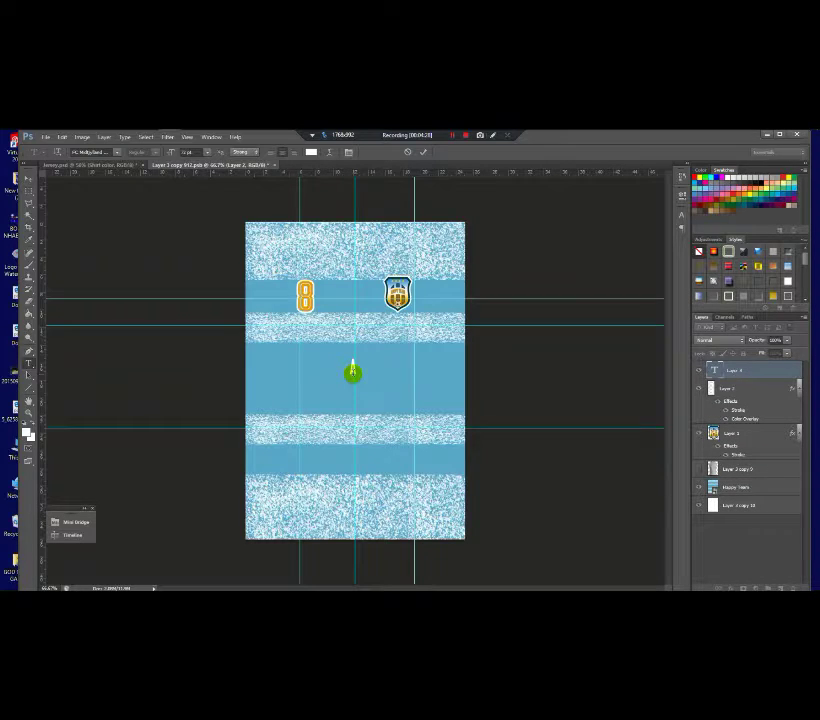
type("ATTORNE")
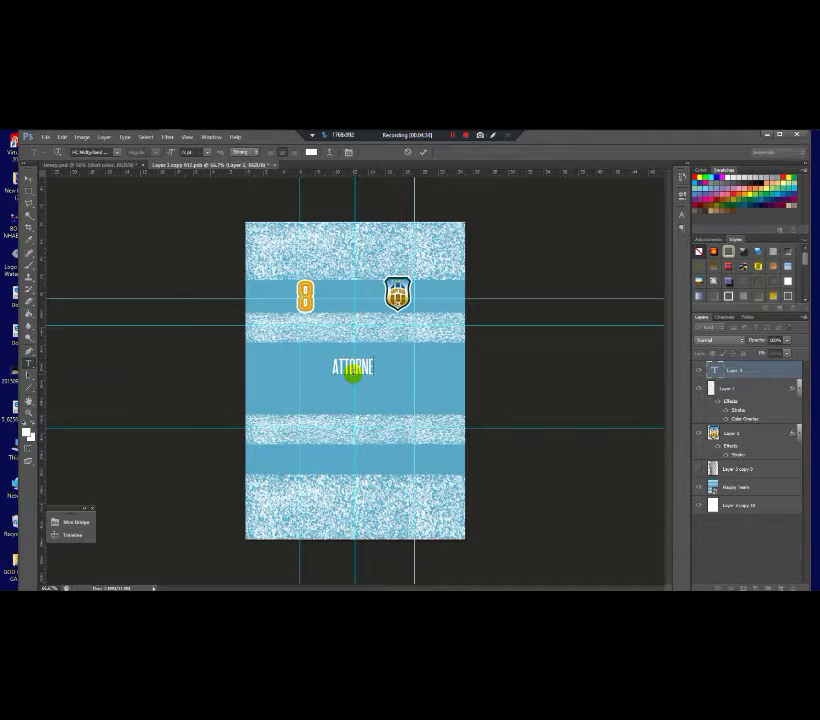
type("Y")
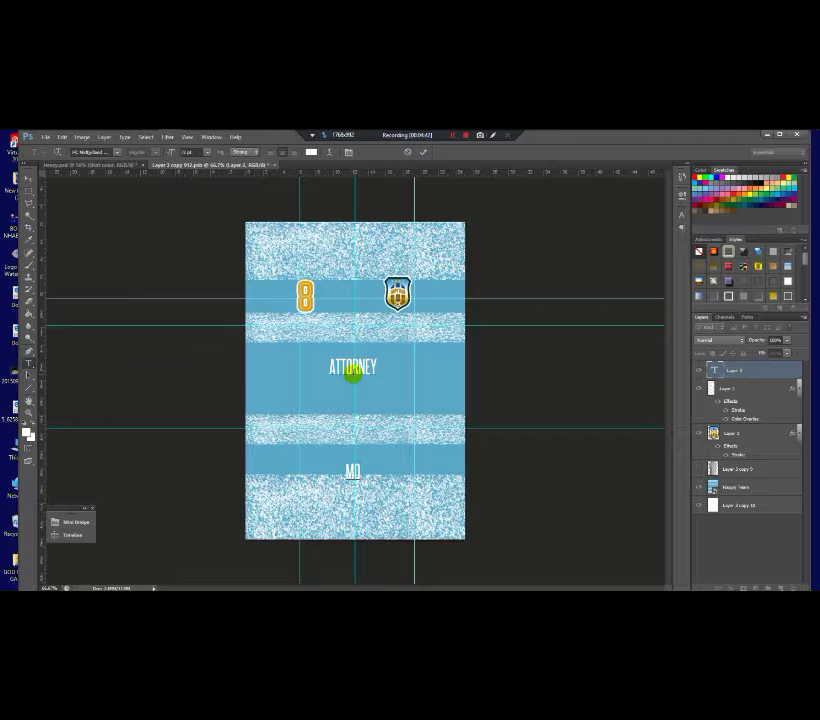
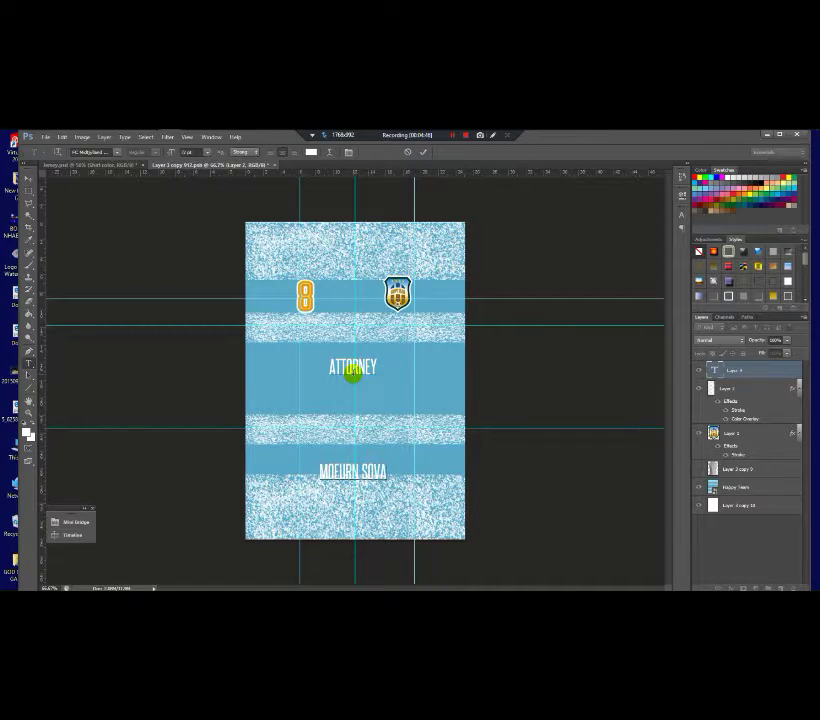
key("ctrl+a")
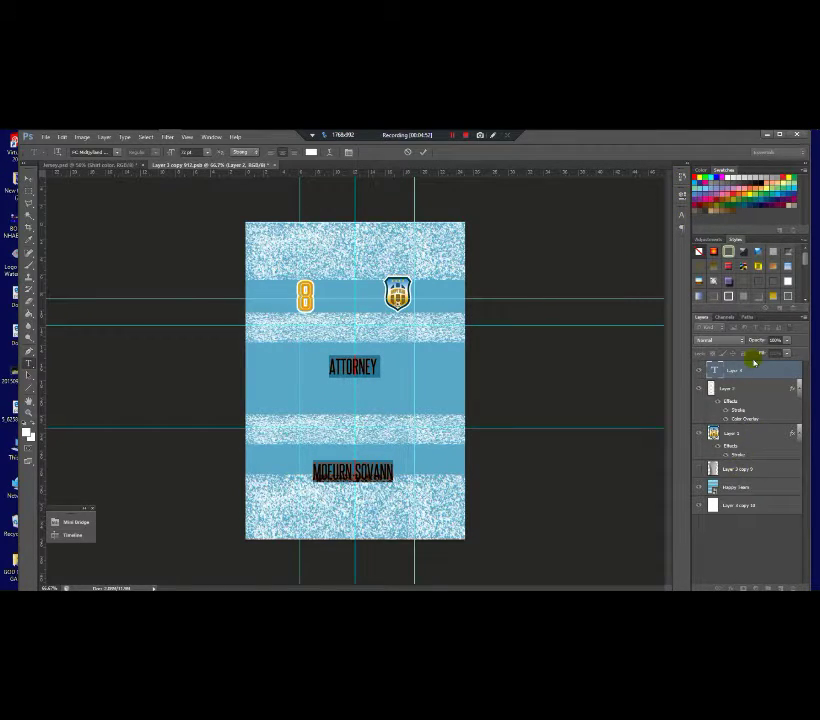
Step: Try Character panel leading values from 11 pt upward until the name sits under ATTORNEY, then commit
left_click(682, 212)
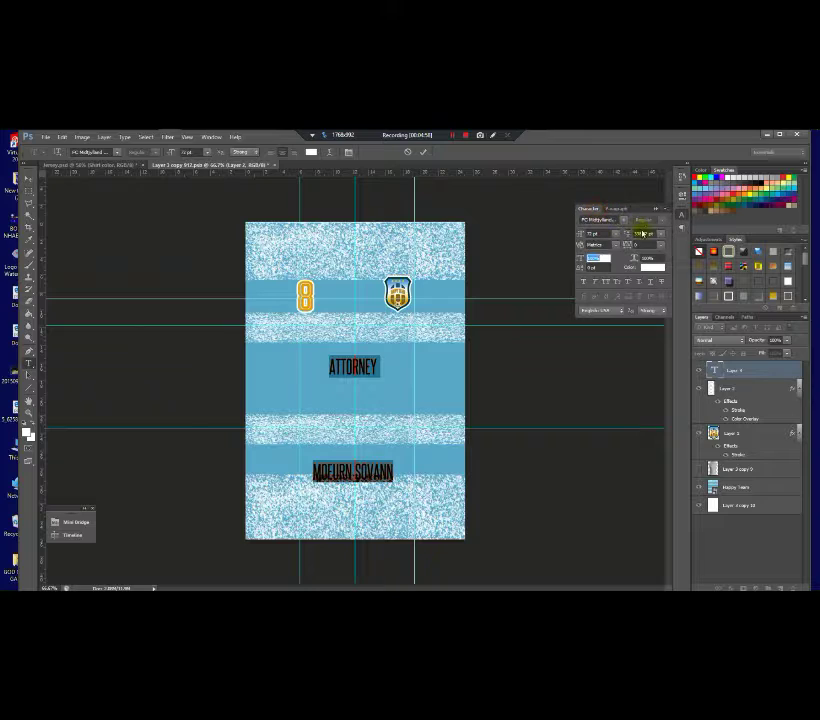
left_click(660, 233)
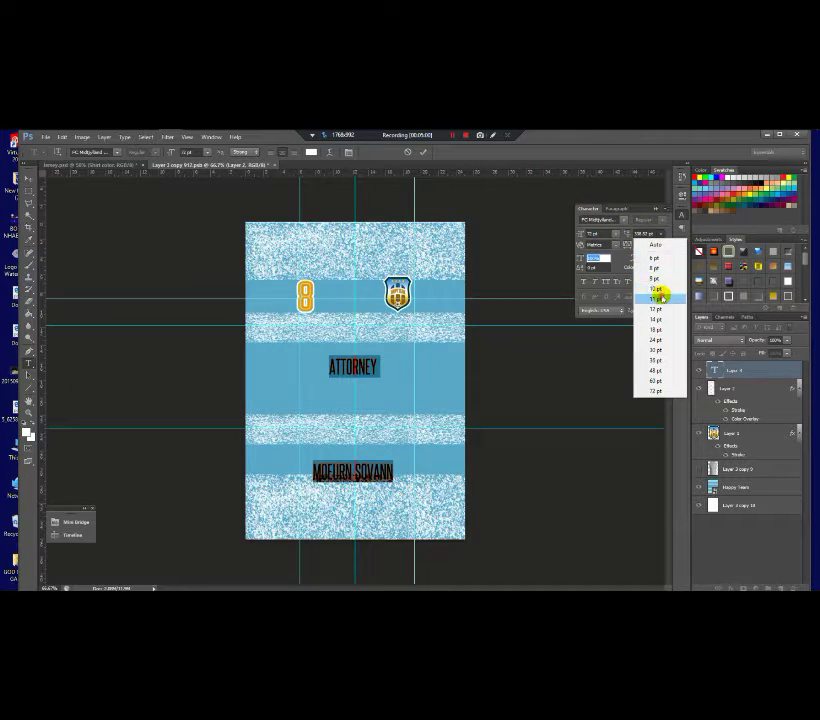
left_click(660, 298)
left_click(662, 234)
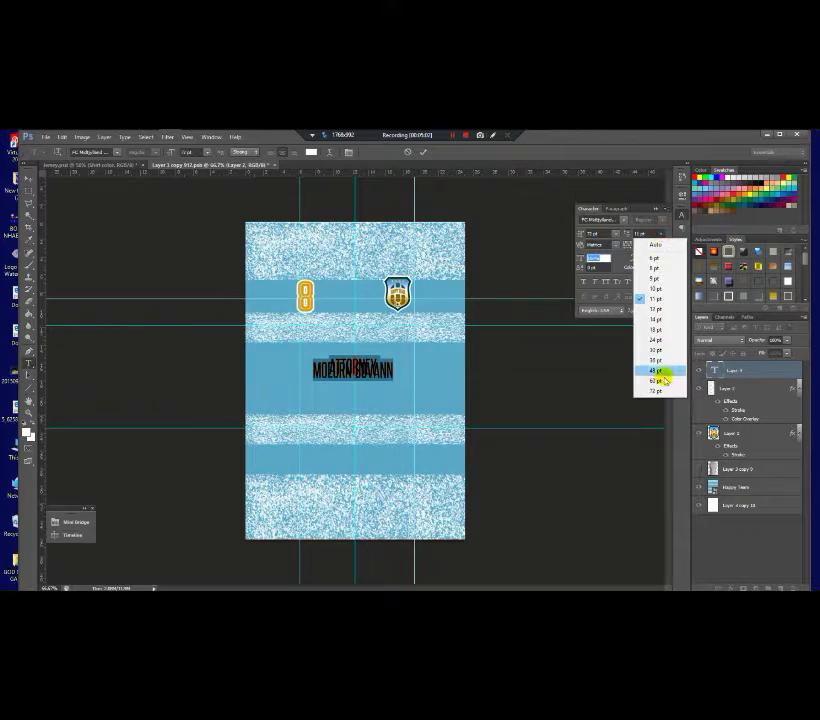
left_click(662, 382)
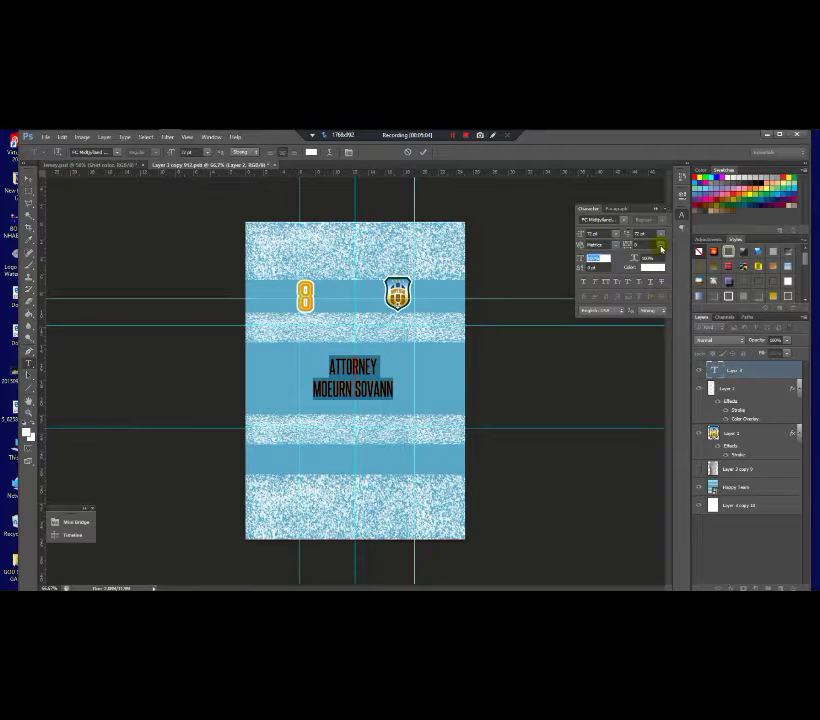
left_click(660, 234)
left_click(661, 377)
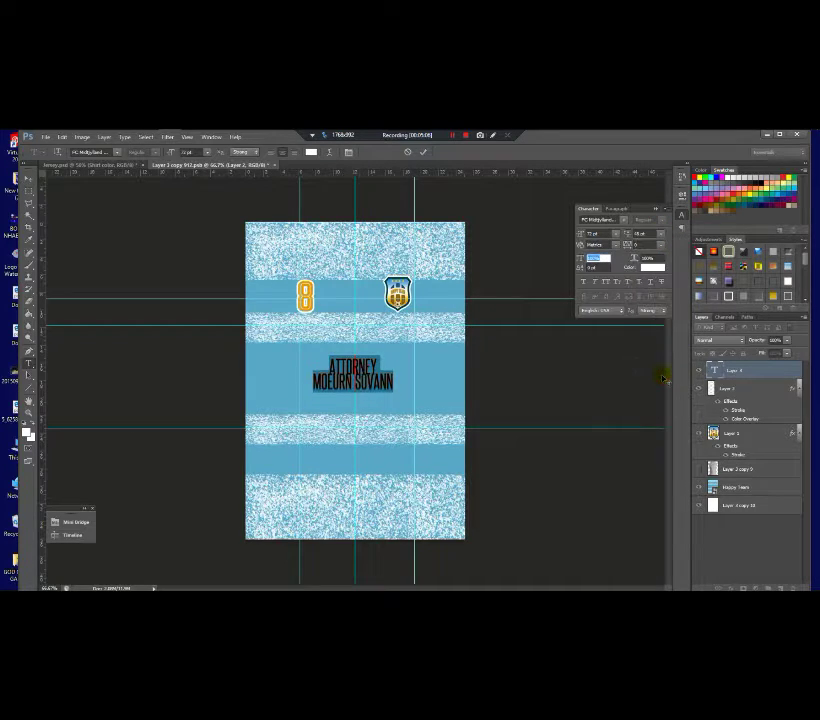
left_click(662, 234)
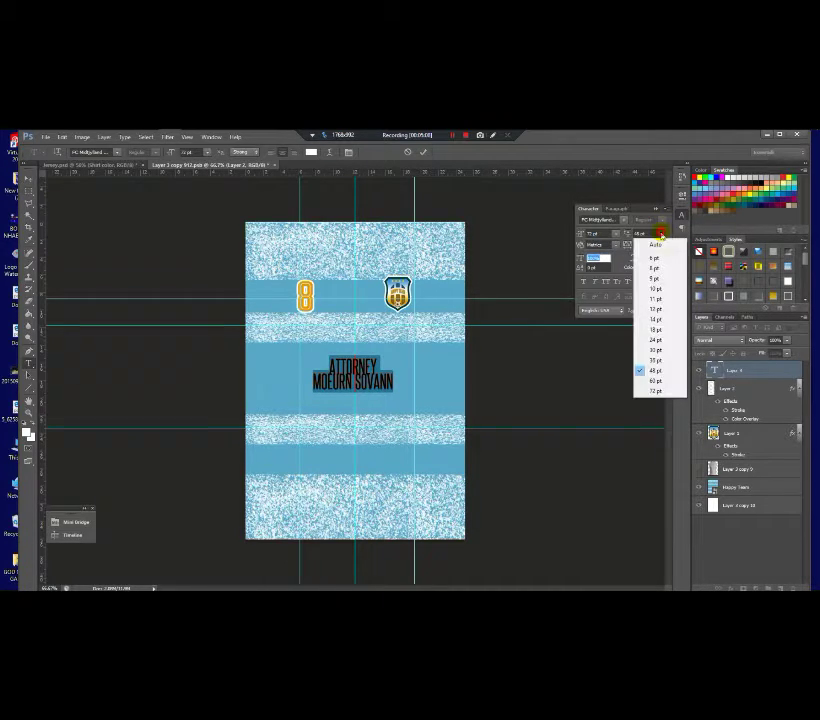
left_click(664, 380)
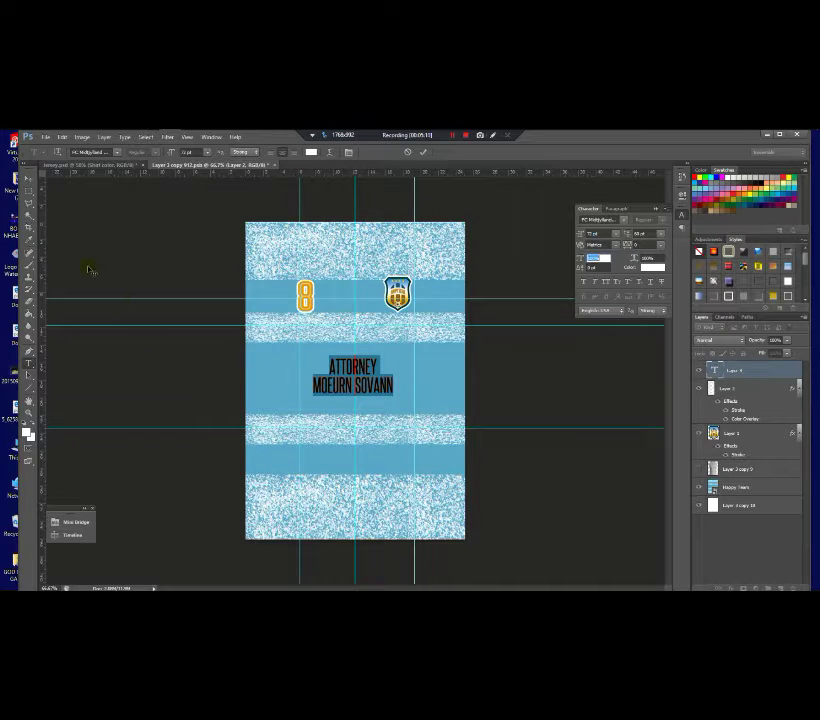
left_click(29, 179)
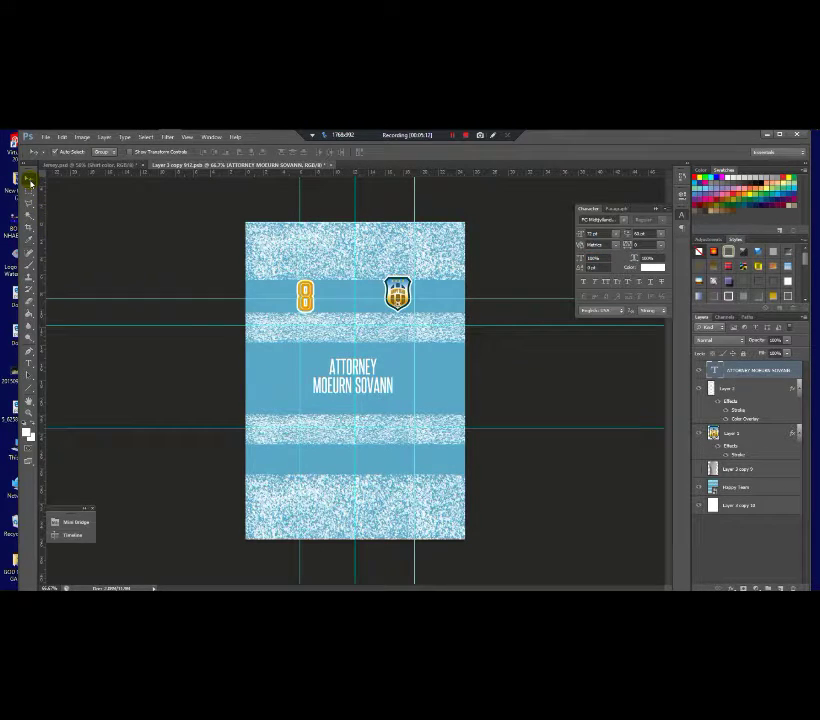
Step: Resize the ATTORNEY and name text block slightly, checking its fit against the grey jersey
key("ctrl+t")
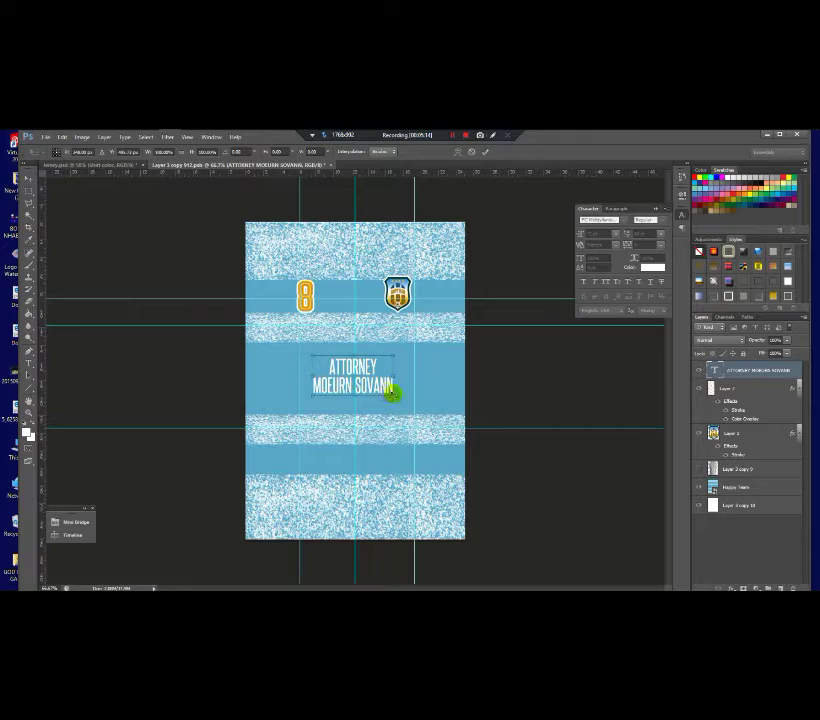
left_click_drag(392, 390, 376, 393)
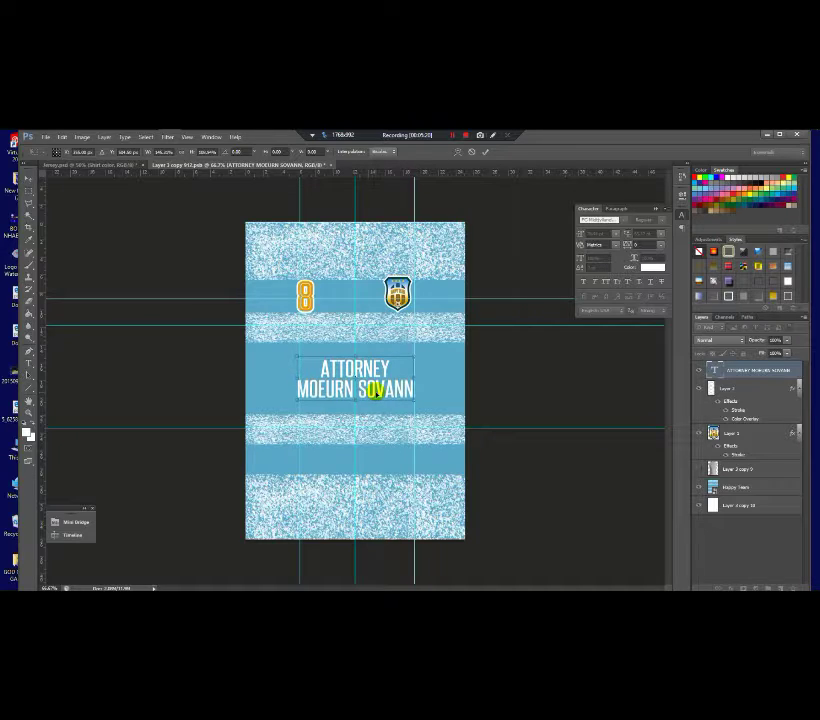
key("Return")
left_click(699, 469)
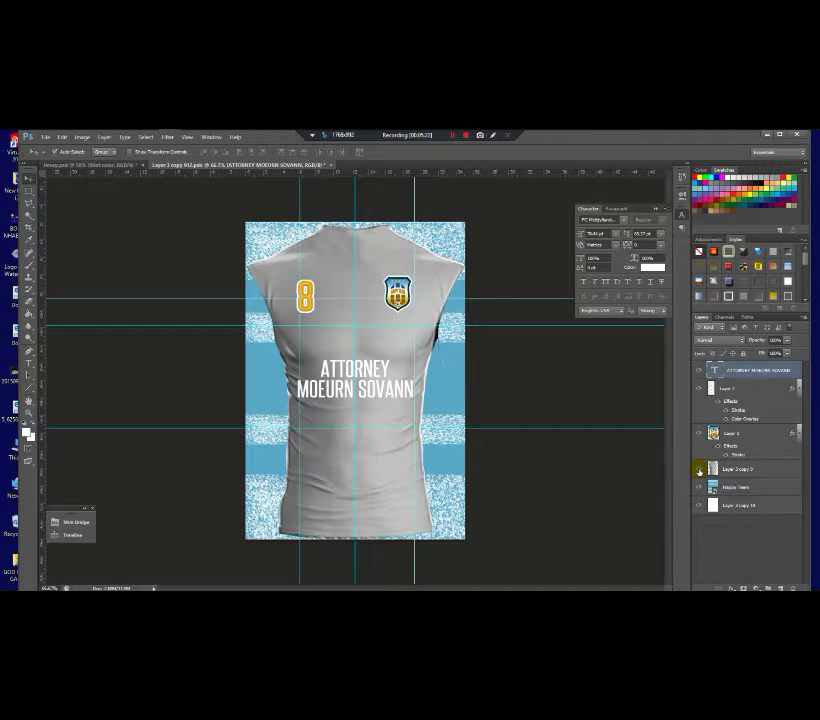
left_click(699, 469)
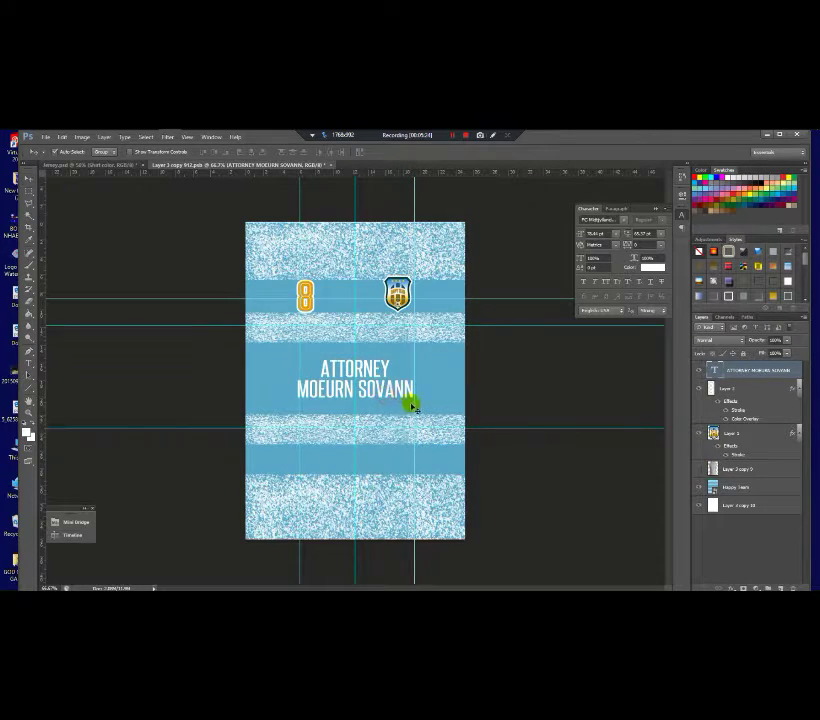
key("ctrl+t")
left_click_drag(414, 403, 410, 401)
key("Return")
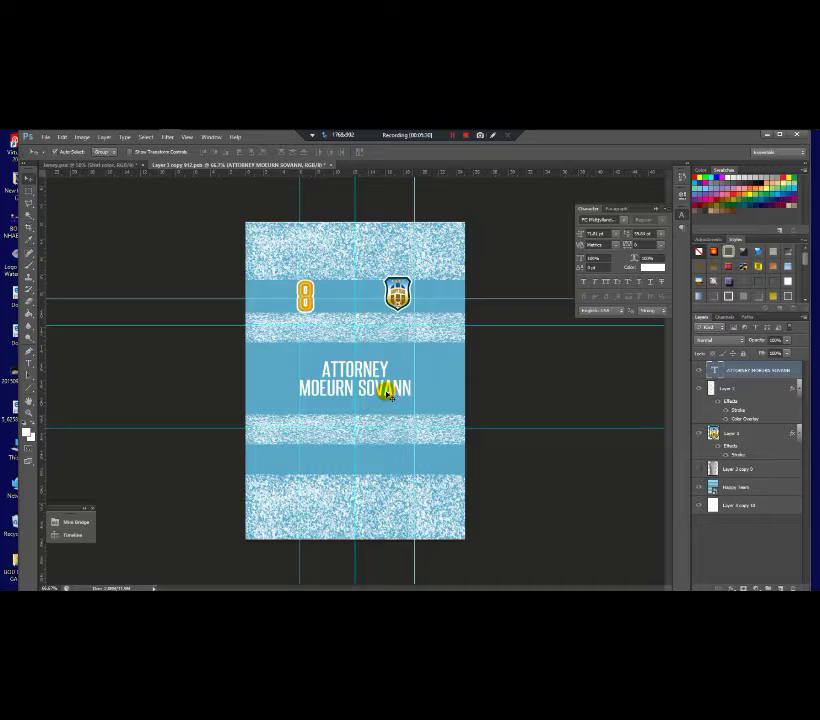
Step: Move the text block up onto the middle stripe and rename its layer to match the text
key("ctrl+t")
left_click_drag(353, 394, 353, 352)
key("Return")
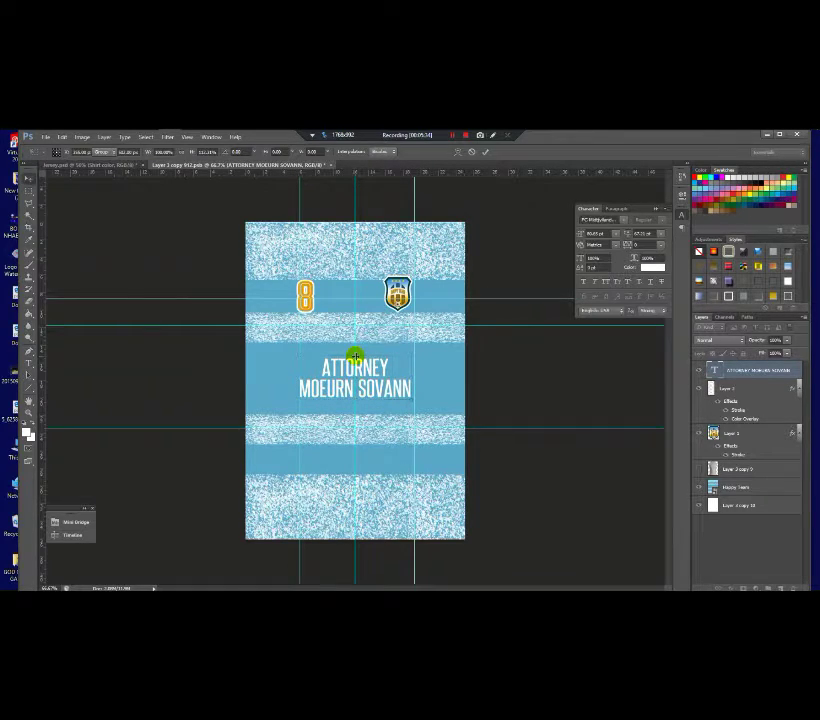
left_click(779, 372)
double_click(779, 372)
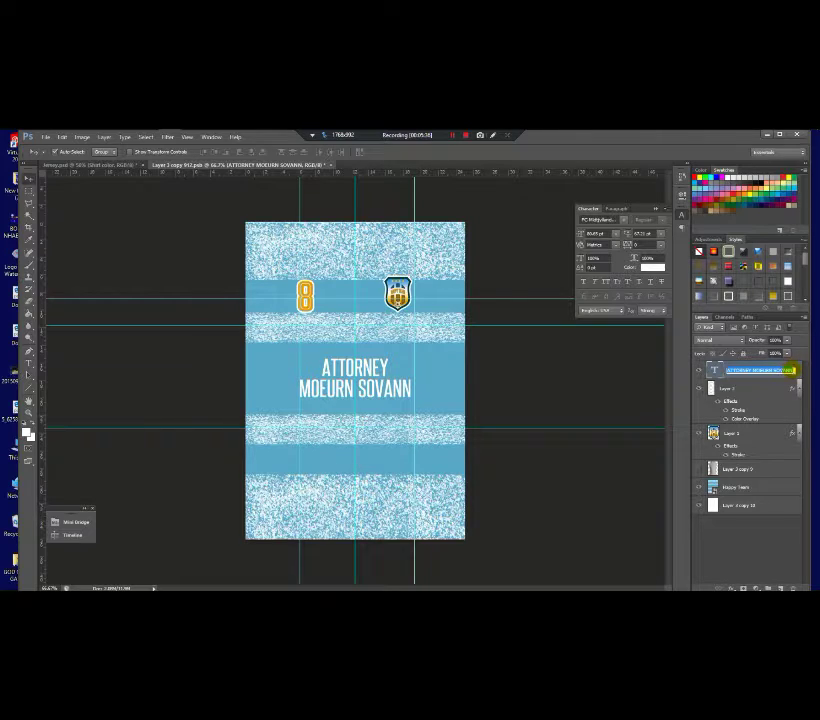
key("Return")
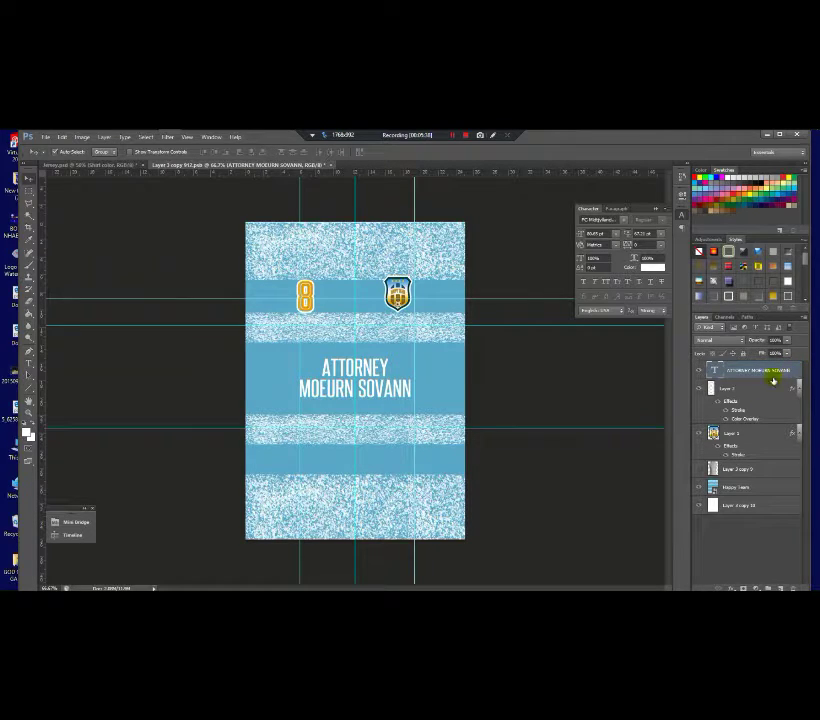
Step: Add a Color Overlay to the name text using orange sampled from the number 8
double_click(785, 373)
left_click(548, 368)
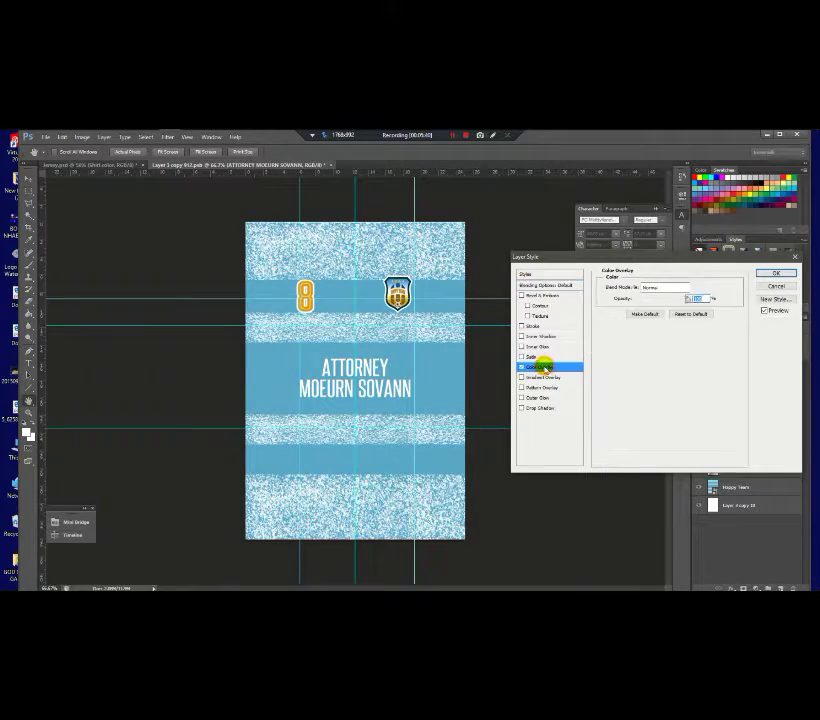
left_click(701, 287)
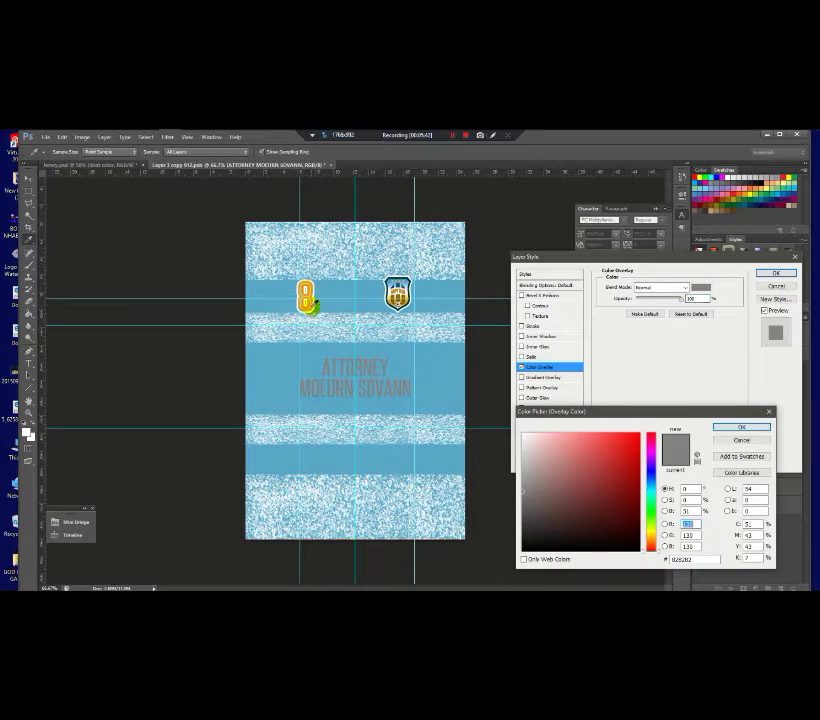
left_click(311, 302)
left_click(740, 428)
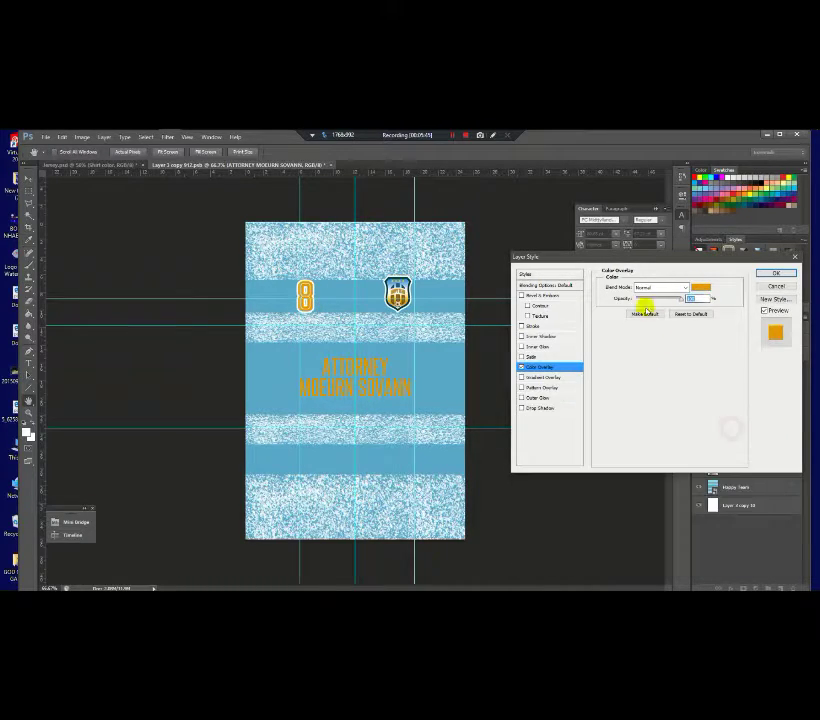
Step: Add a white Stroke outline, increase its size slightly, and apply the layer styles
left_click(531, 329)
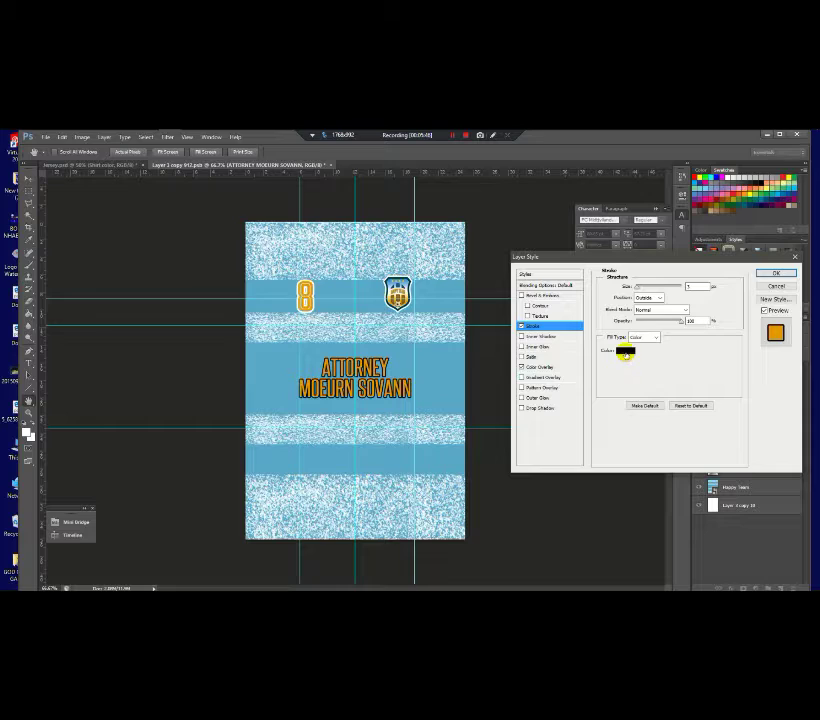
left_click(623, 351)
left_click(439, 400)
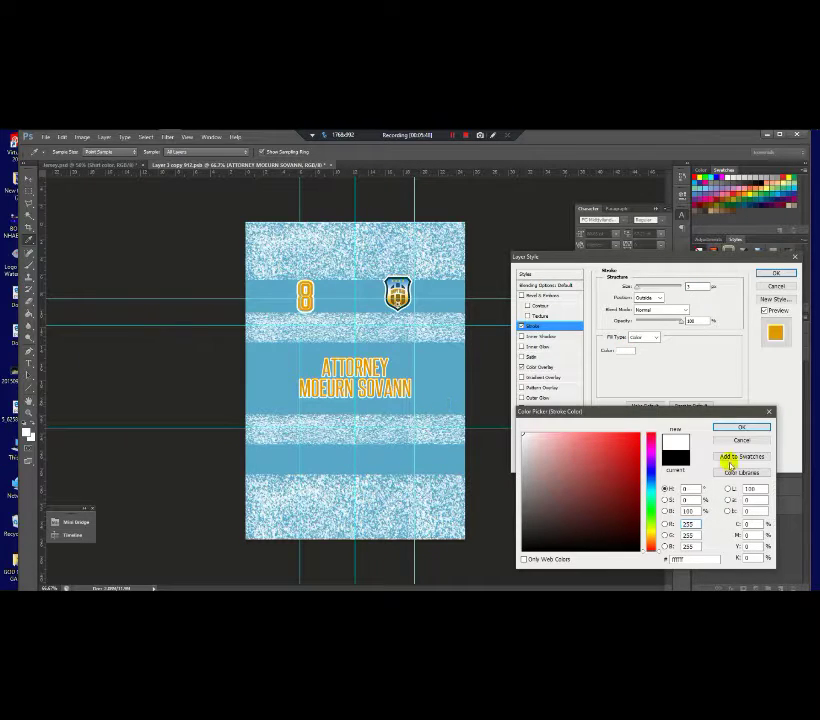
left_click(741, 428)
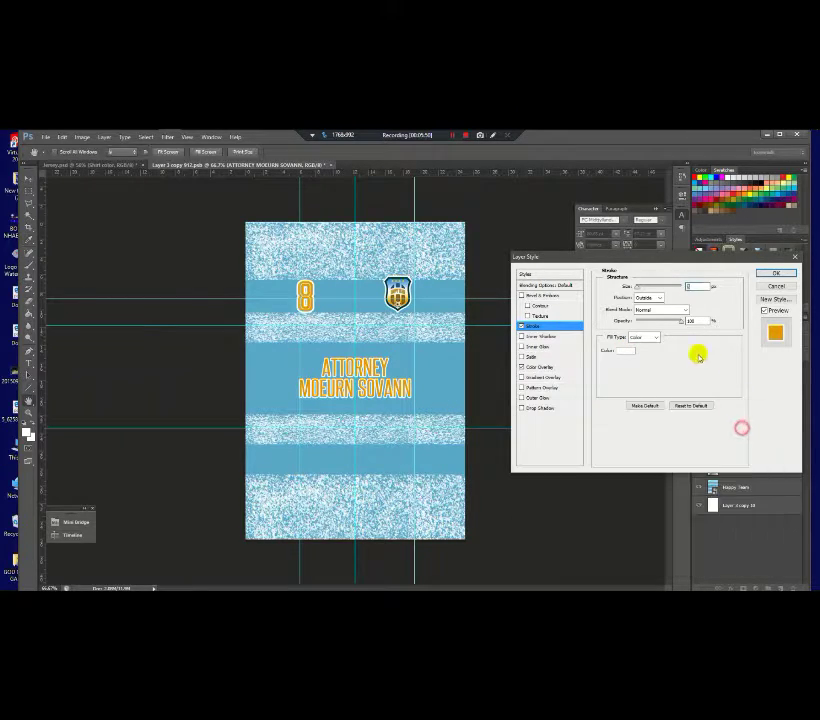
left_click_drag(627, 288, 639, 289)
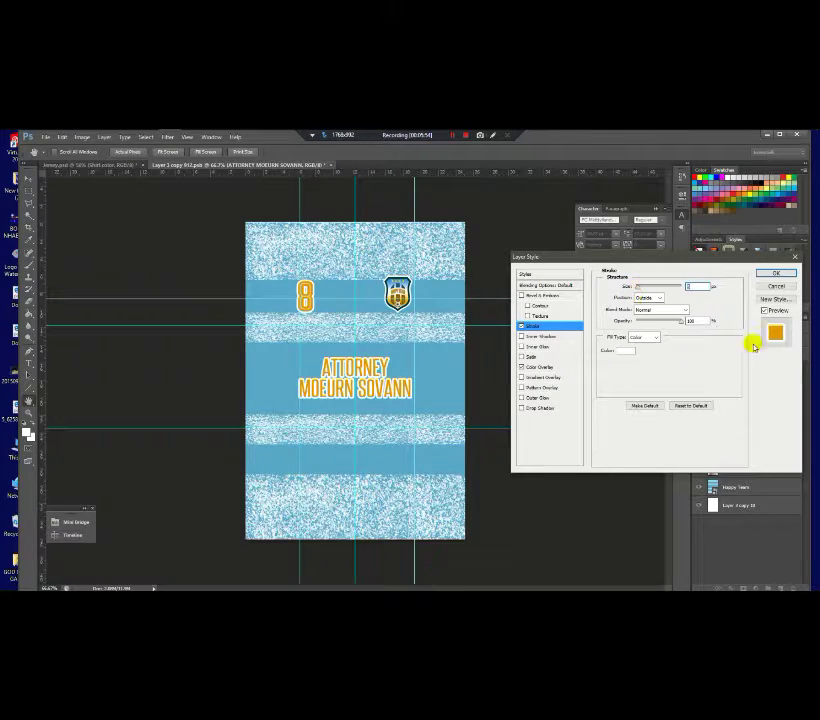
left_click(775, 273)
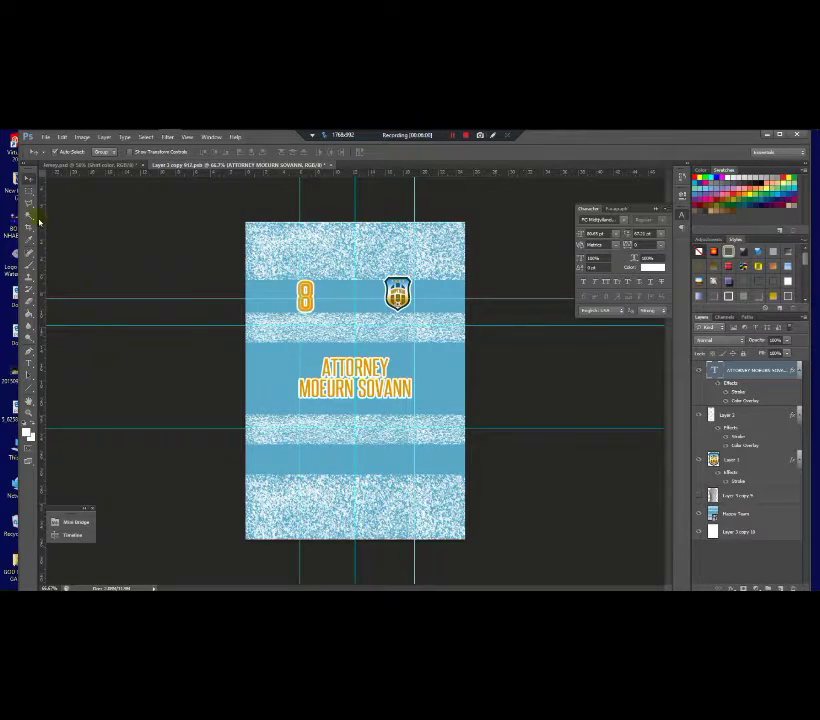
Step: Duplicate the name text lower down the jersey and show the grey shirt layer
left_click(289, 280)
left_click_drag(390, 390, 338, 525)
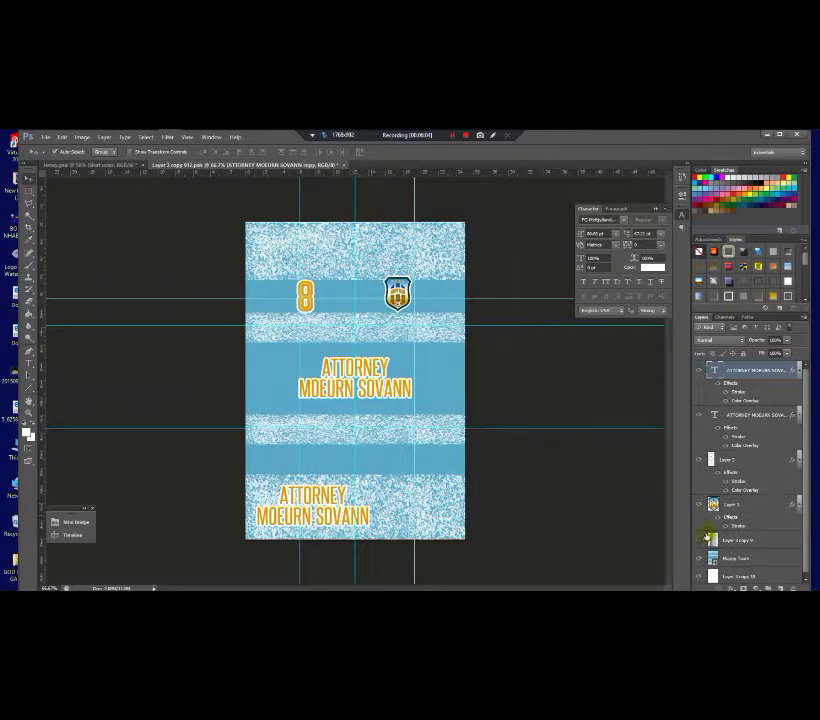
left_click(697, 541)
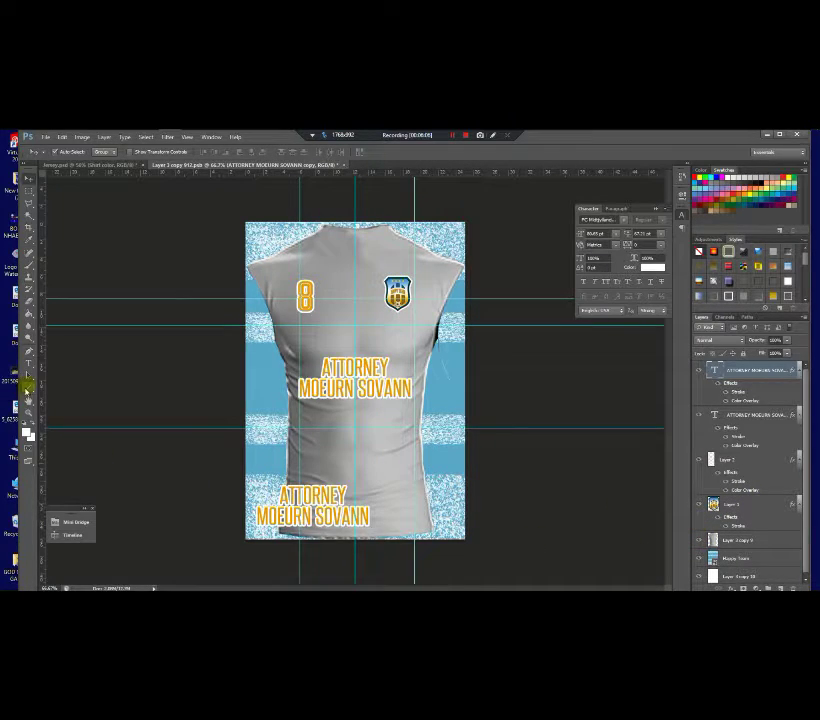
left_click(28, 366)
left_click(300, 492)
triple_click(313, 512)
key("ctrl+a")
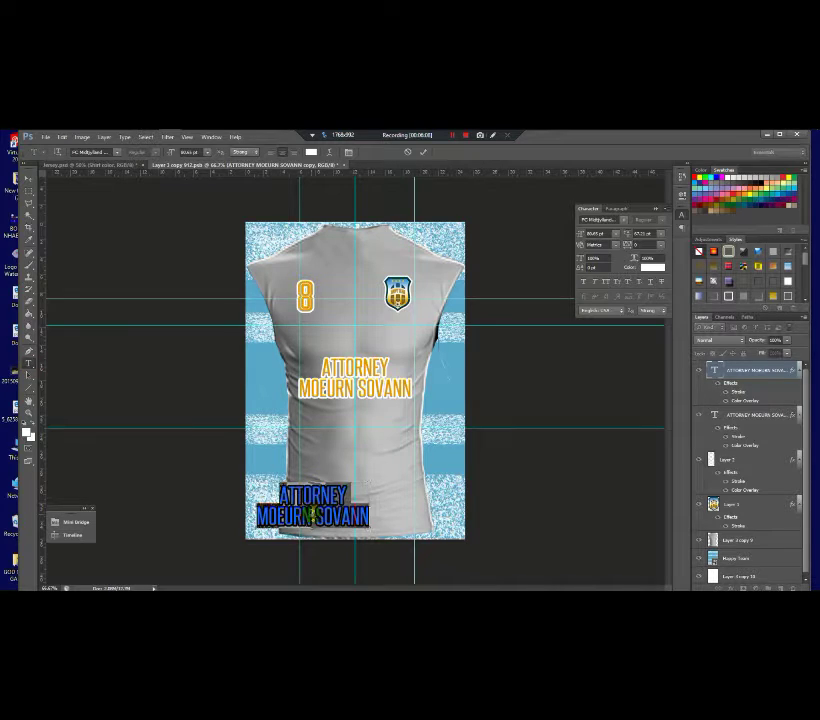
type("@")
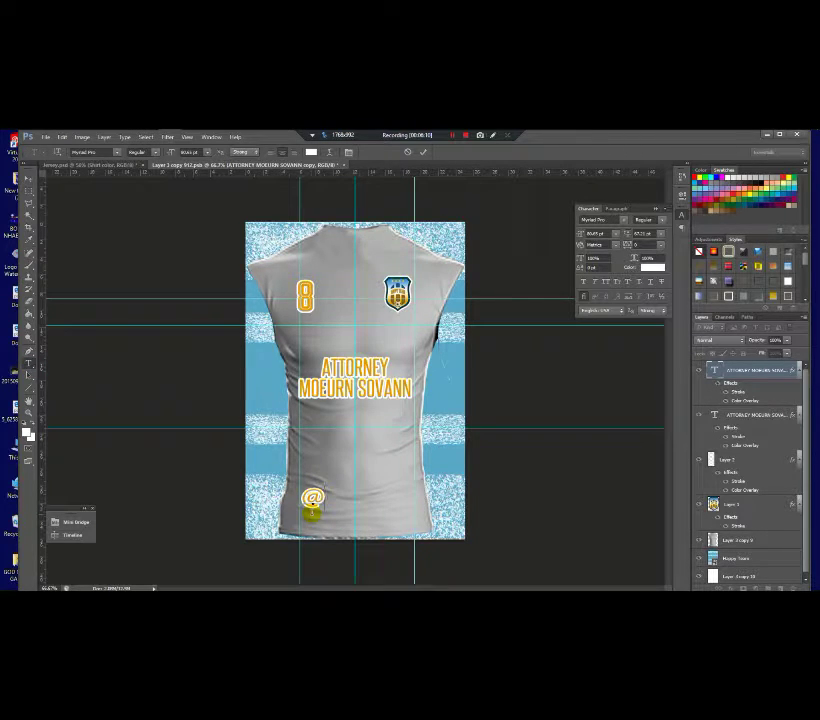
type("GAP")
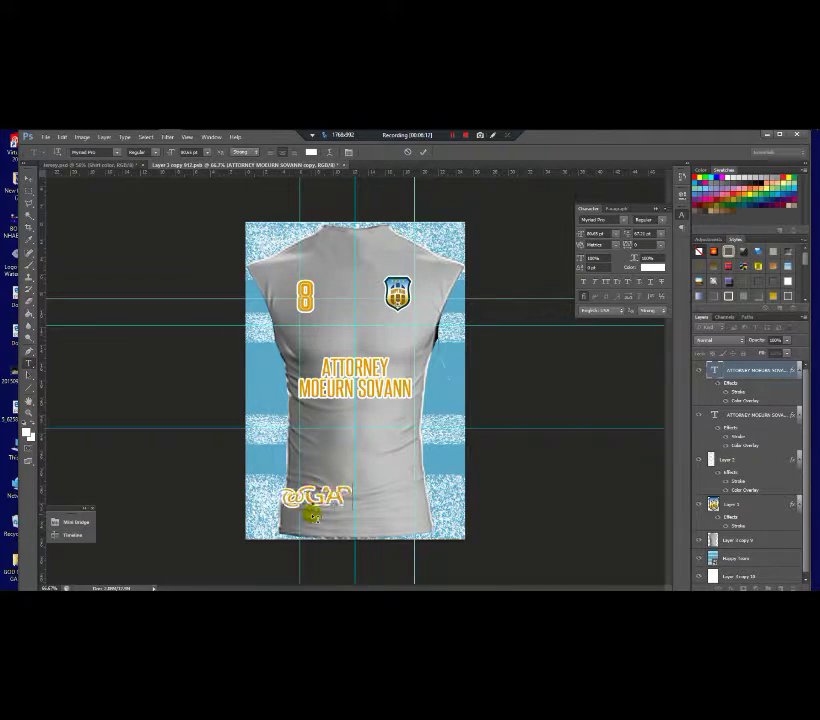
key("BackSpace")
key("BackSpace")
key("BackSpace")
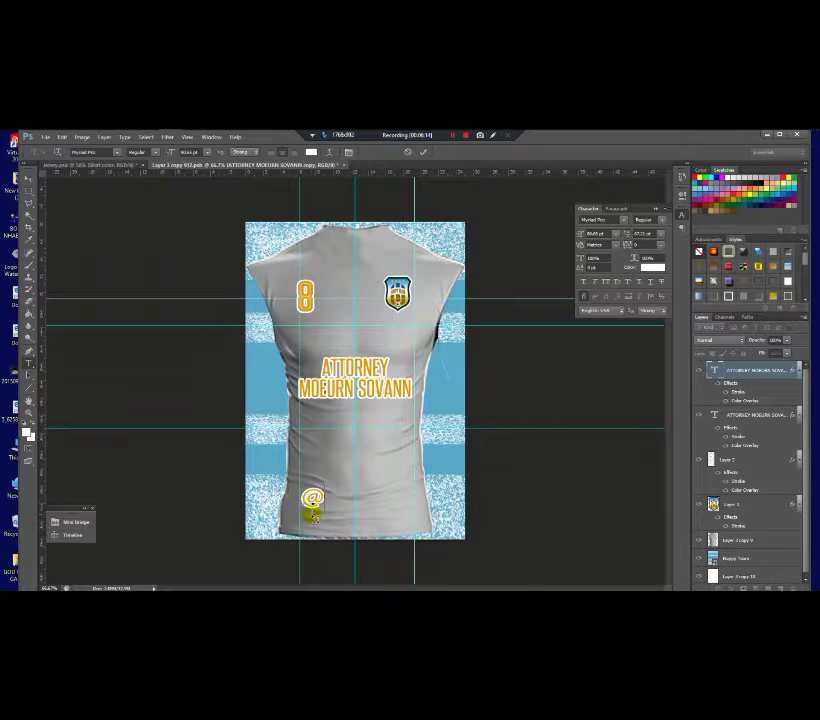
type("HAPPT")
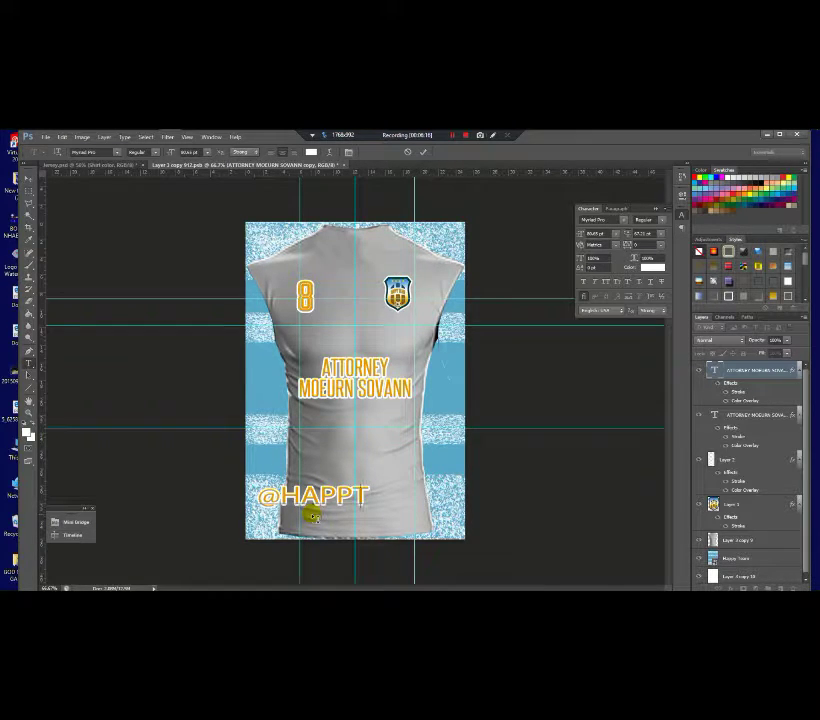
key("BackSpace")
type("Y TEAM")
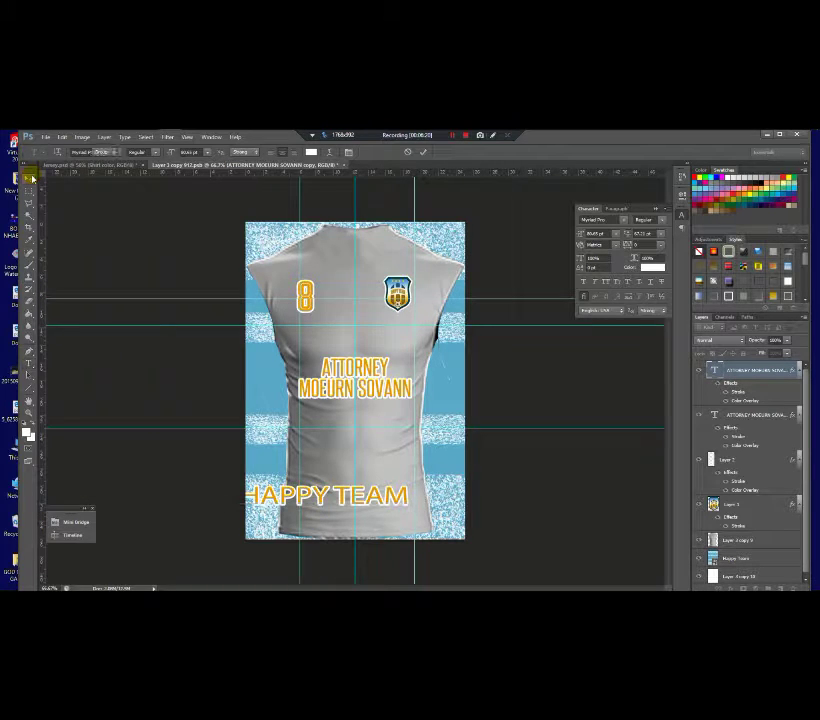
key("ctrl+t")
left_click_drag(408, 510, 313, 521)
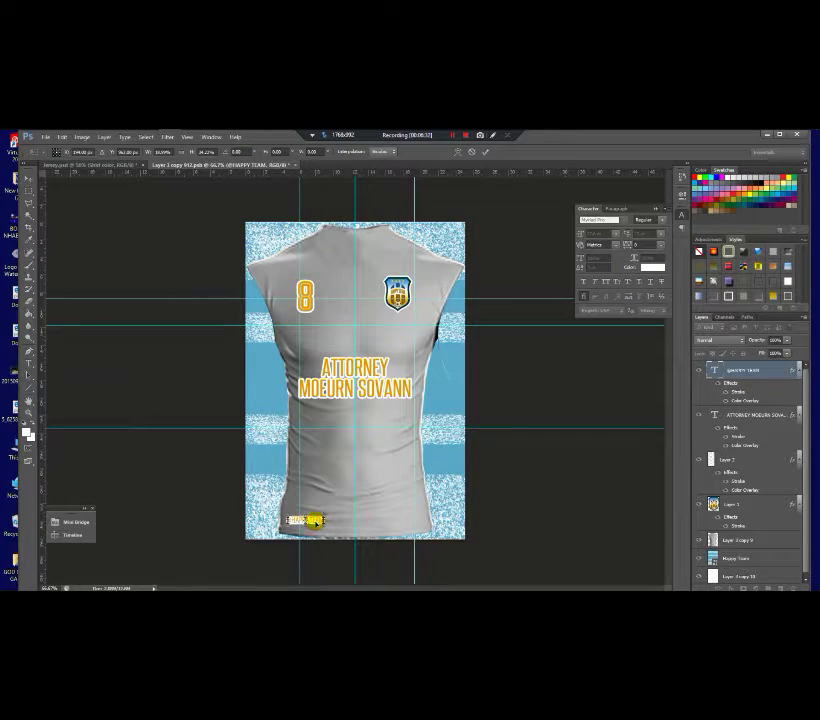
key("Return")
scroll(313, 521, "up", 3)
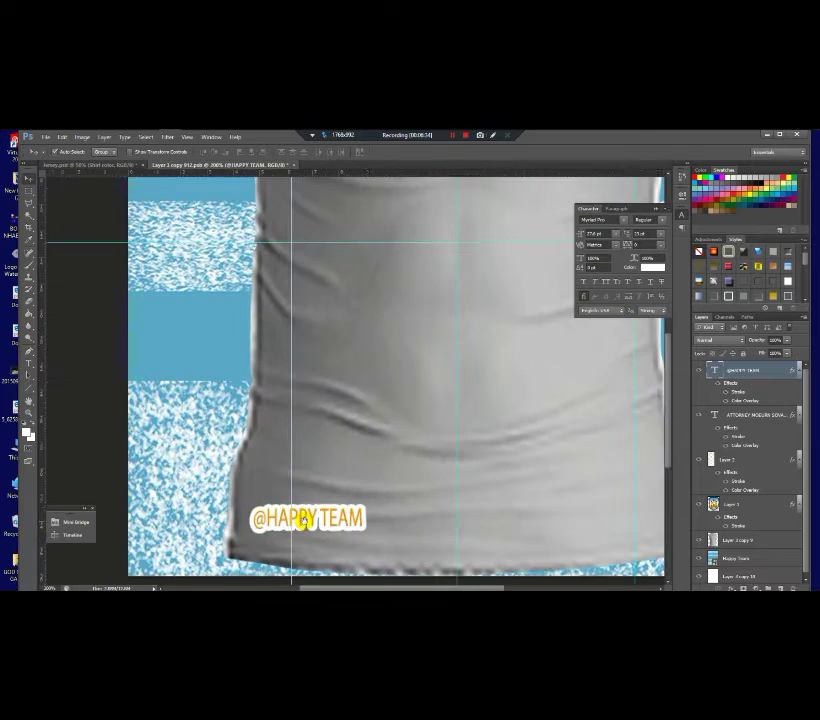
key("ctrl+t")
left_click_drag(363, 506, 353, 521)
key("Return")
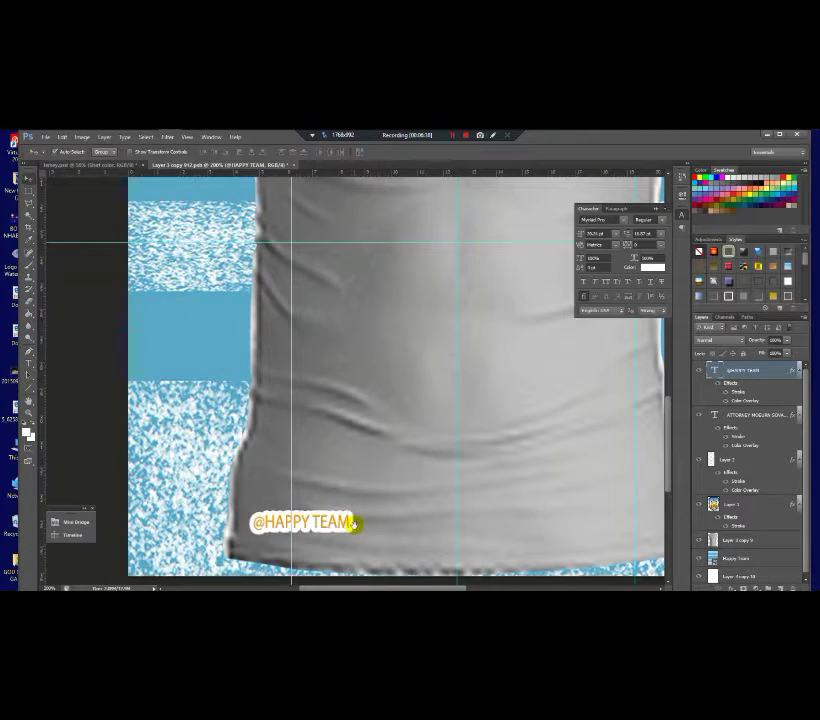
scroll(353, 524, "down", 3)
scroll(353, 524, "down", 2)
scroll(300, 535, "up", 2)
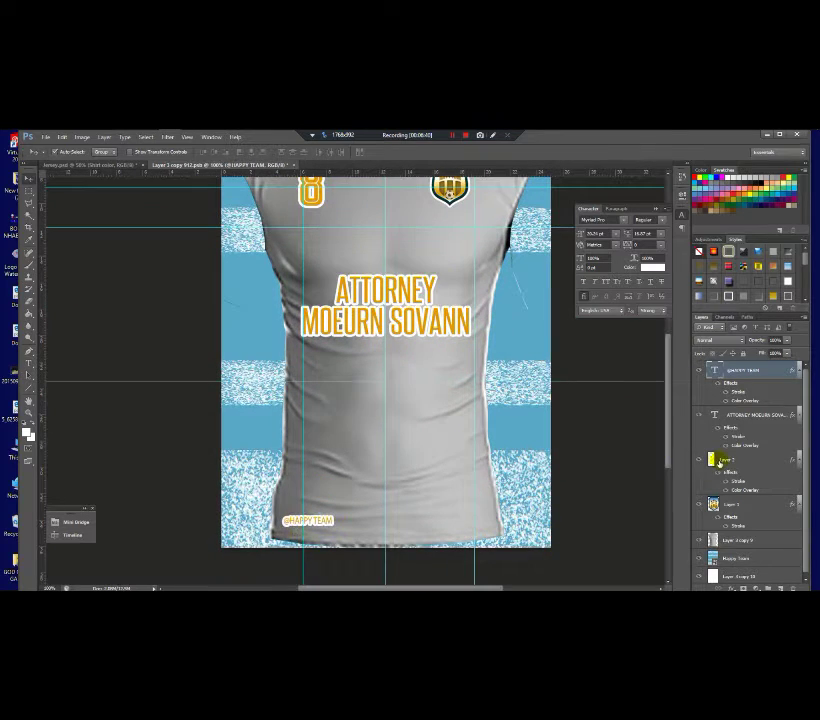
scroll(375, 535, "up", 2)
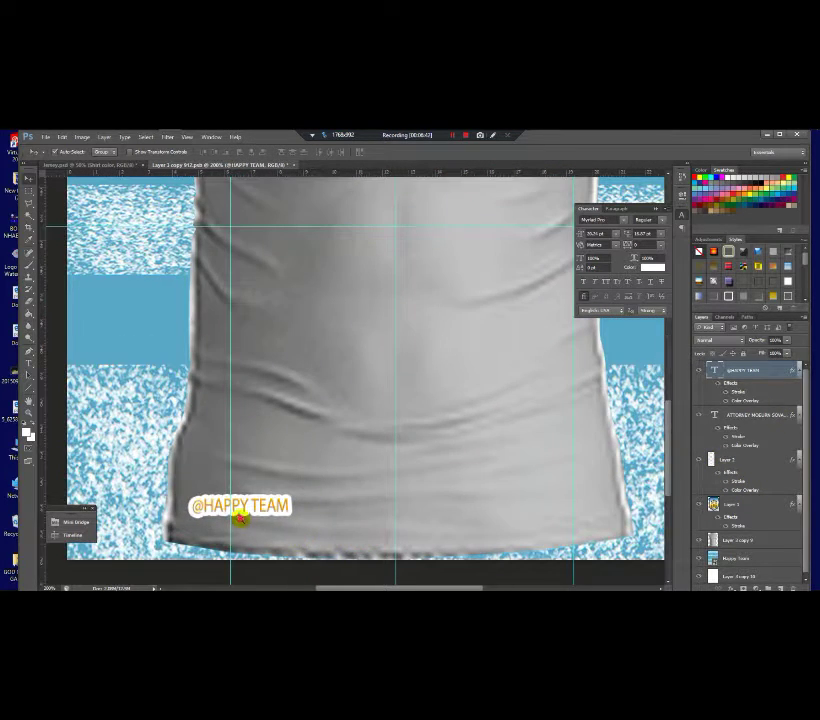
scroll(240, 518, "down", 2)
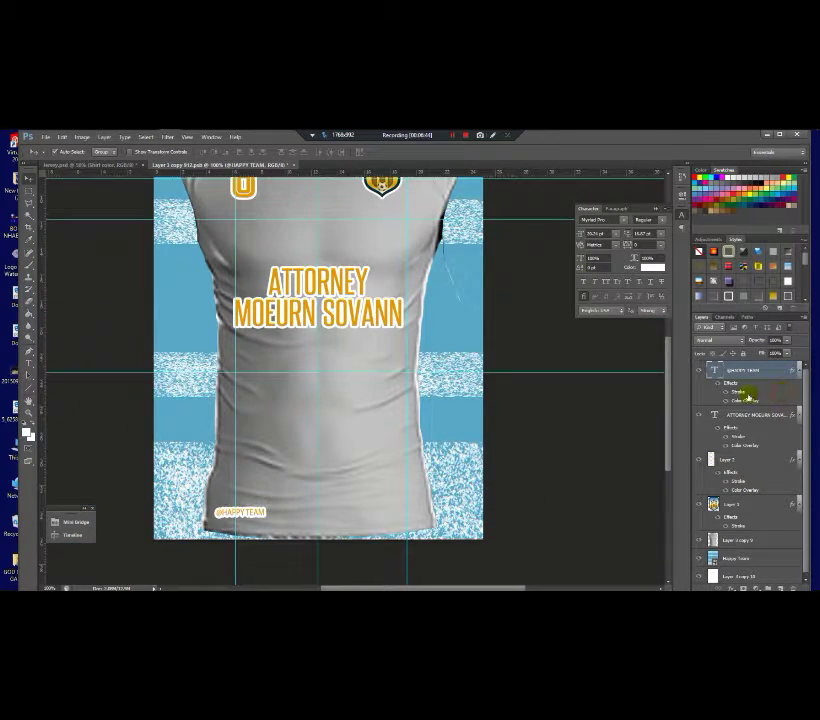
double_click(779, 393)
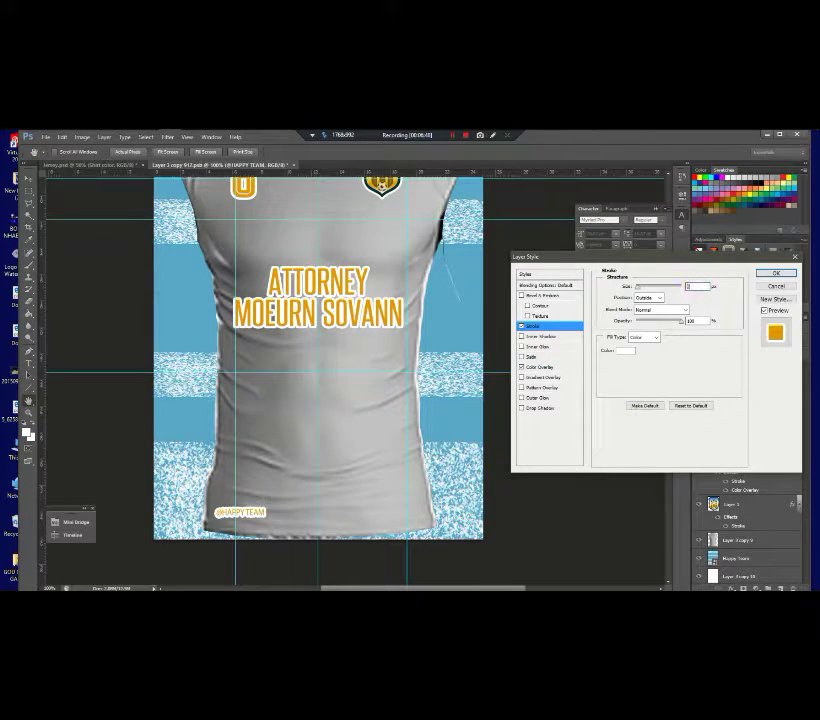
scroll(691, 288, "up", 2)
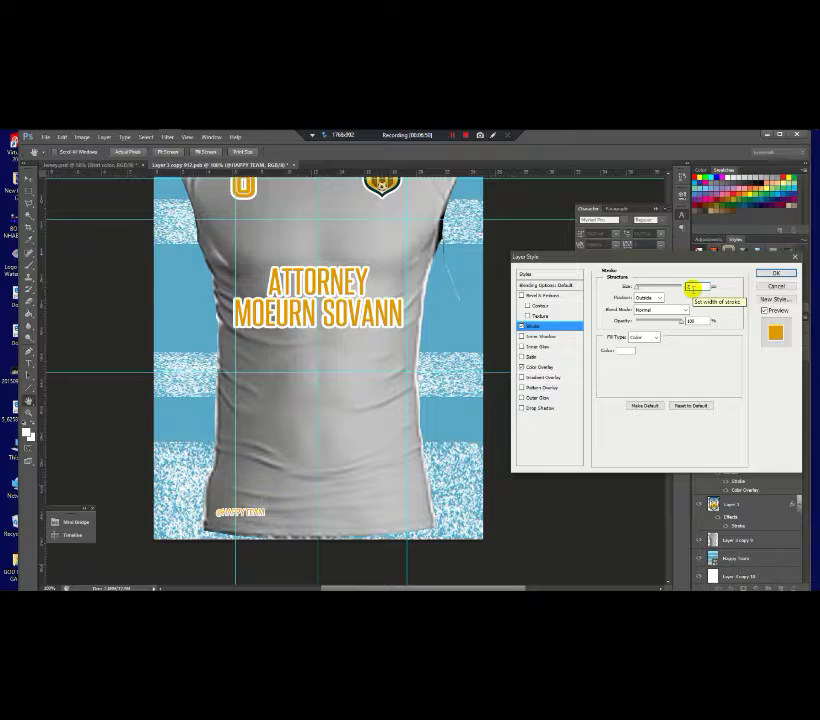
type("5")
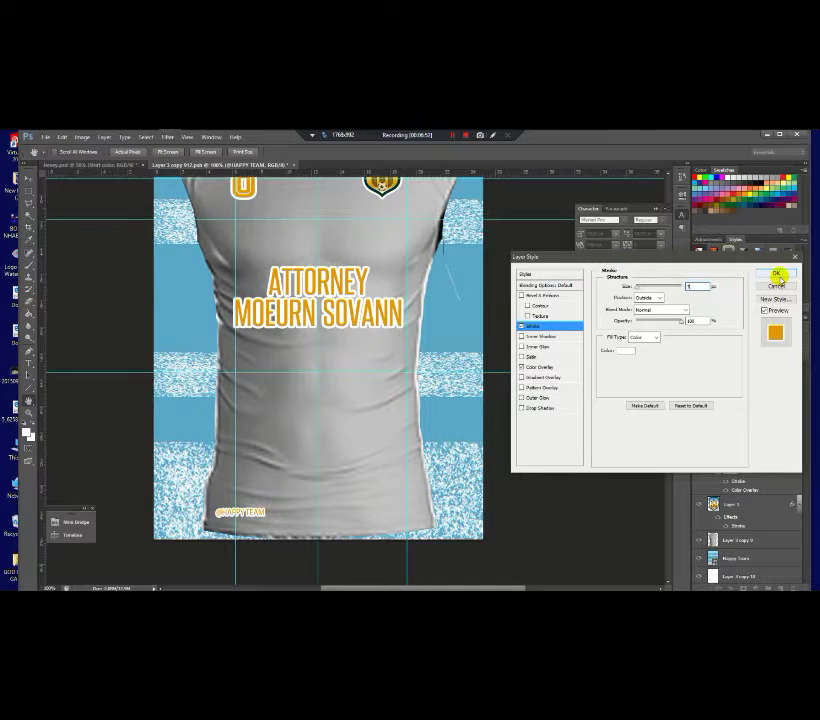
left_click(776, 273)
left_click(456, 358)
key("ctrl+minus")
key("ctrl+minus")
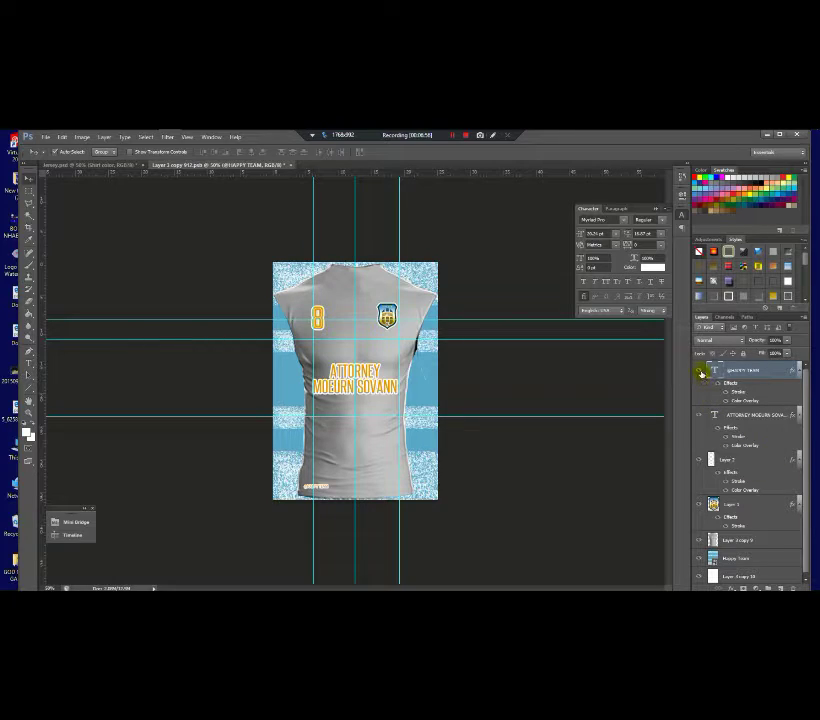
Step: Hide the grey shirt layer, then save and close Layer 3 copy 912.psb
left_click(699, 540)
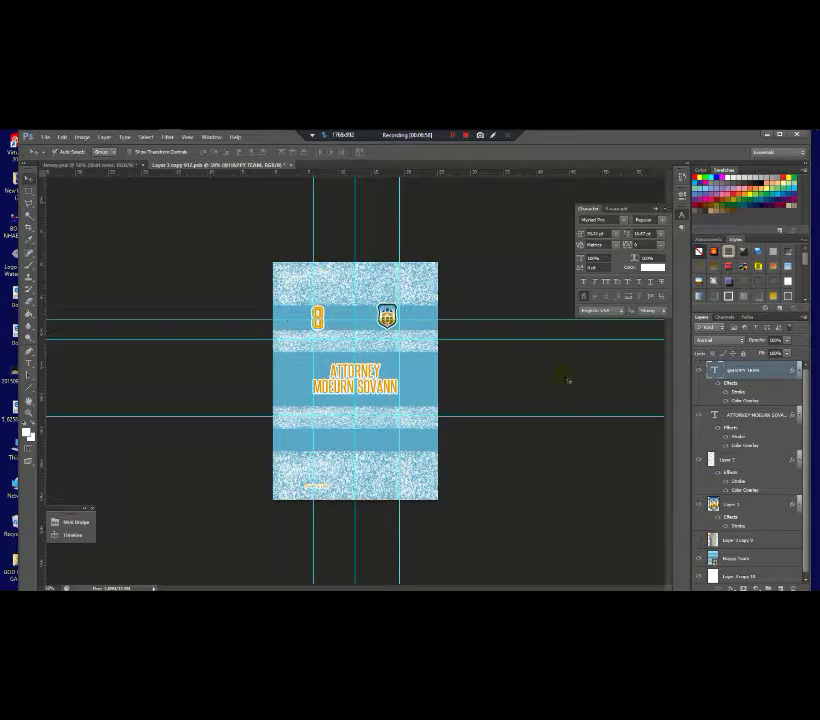
left_click(290, 168)
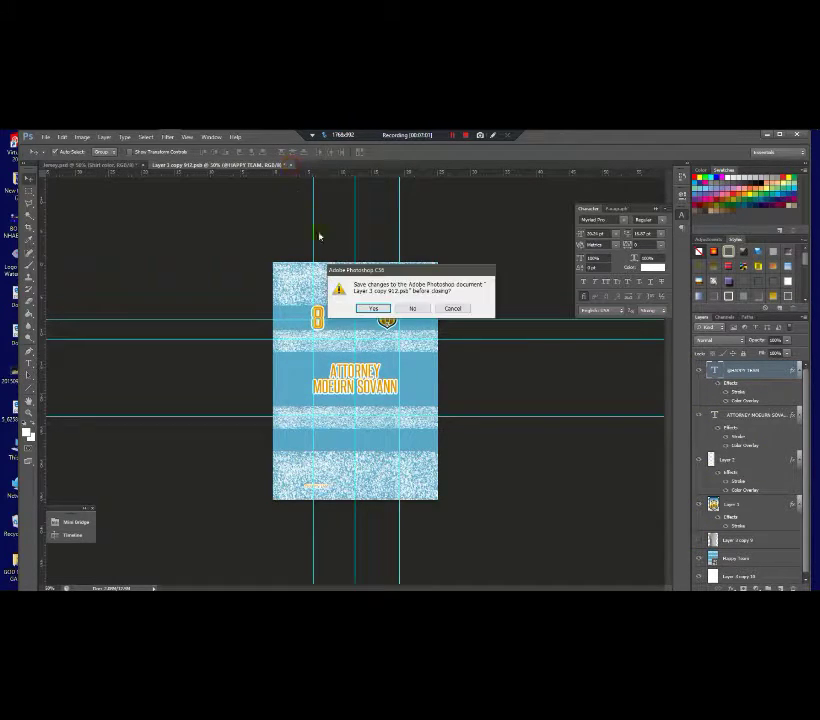
left_click(372, 307)
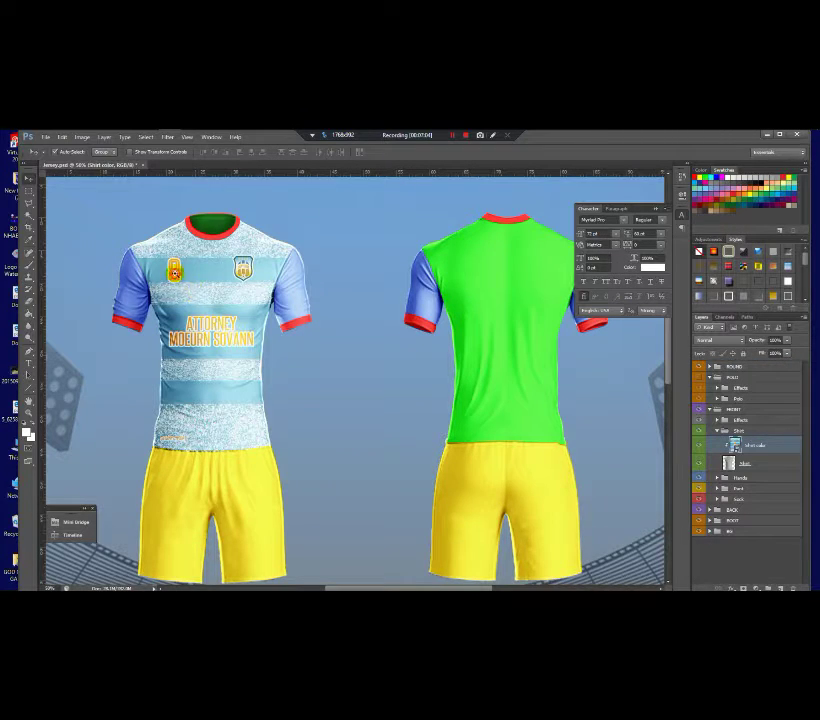
scroll(174, 274, "up", 5)
scroll(174, 274, "down", 6)
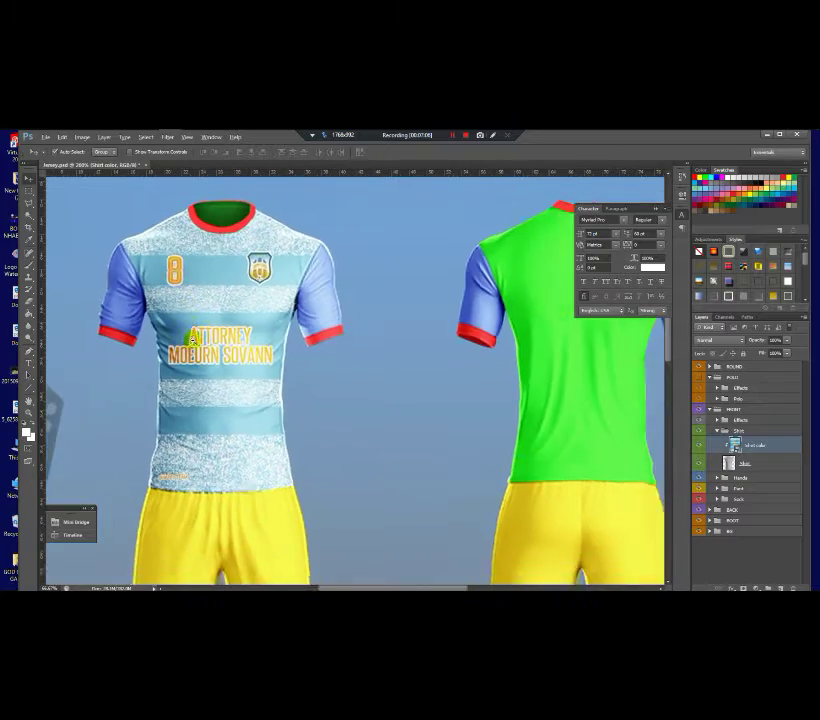
scroll(202, 296, "up", 3)
scroll(202, 296, "down", 3)
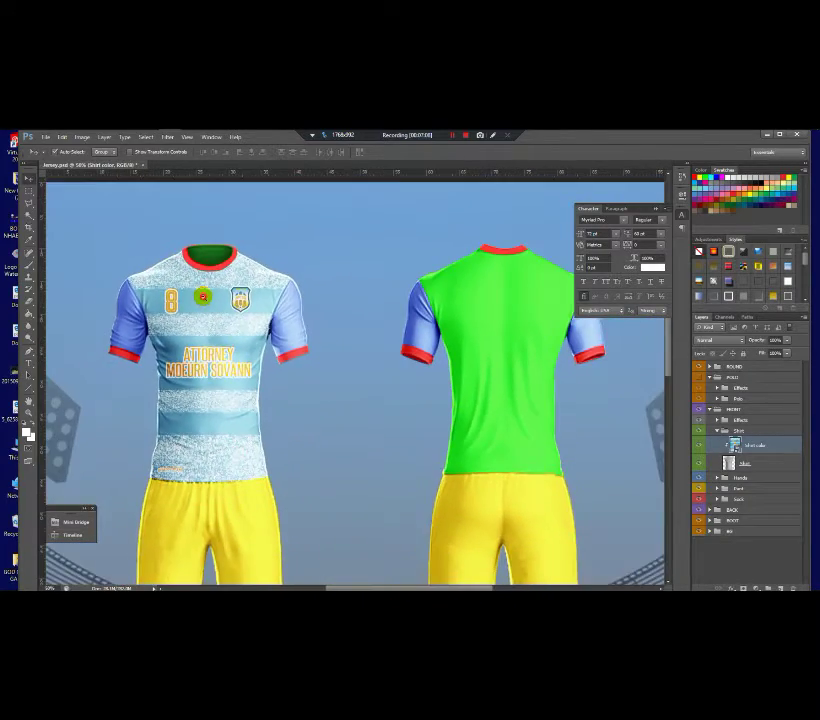
scroll(201, 297, "up", 1)
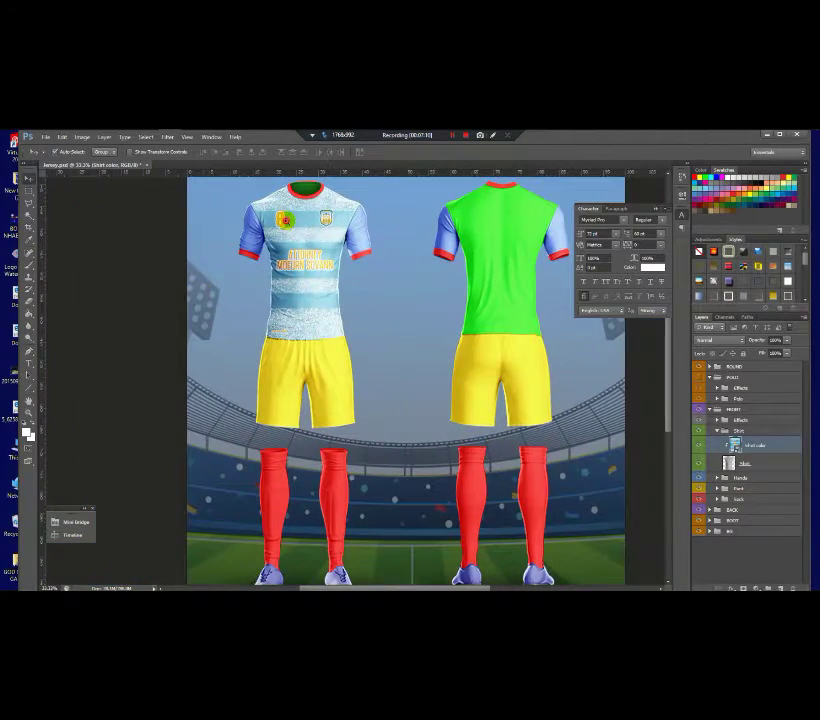
scroll(300, 240, "up", 1)
scroll(370, 366, "down", 1)
scroll(284, 264, "up", 1)
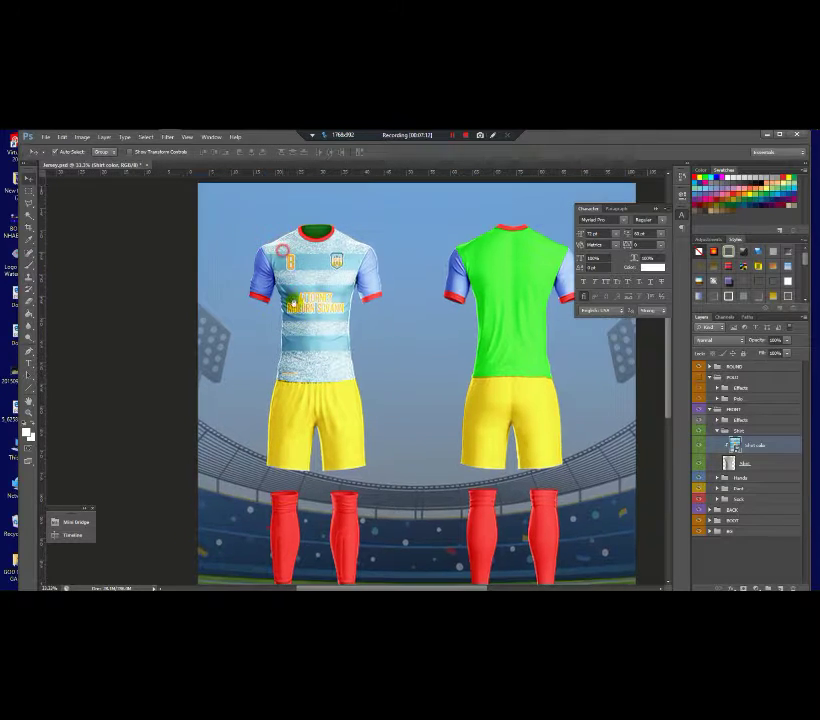
scroll(298, 319, "up", 1)
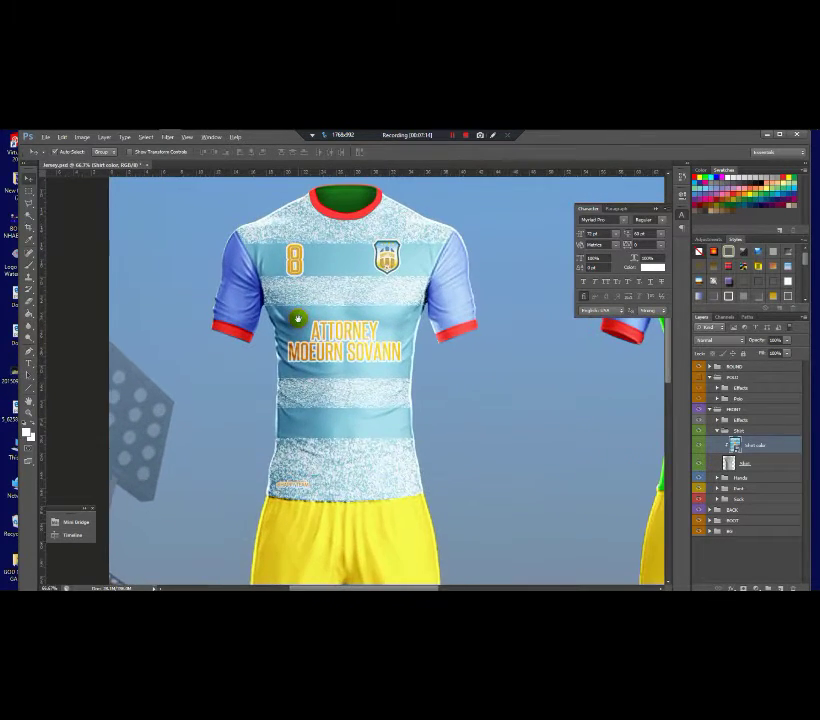
scroll(300, 321, "down", 1)
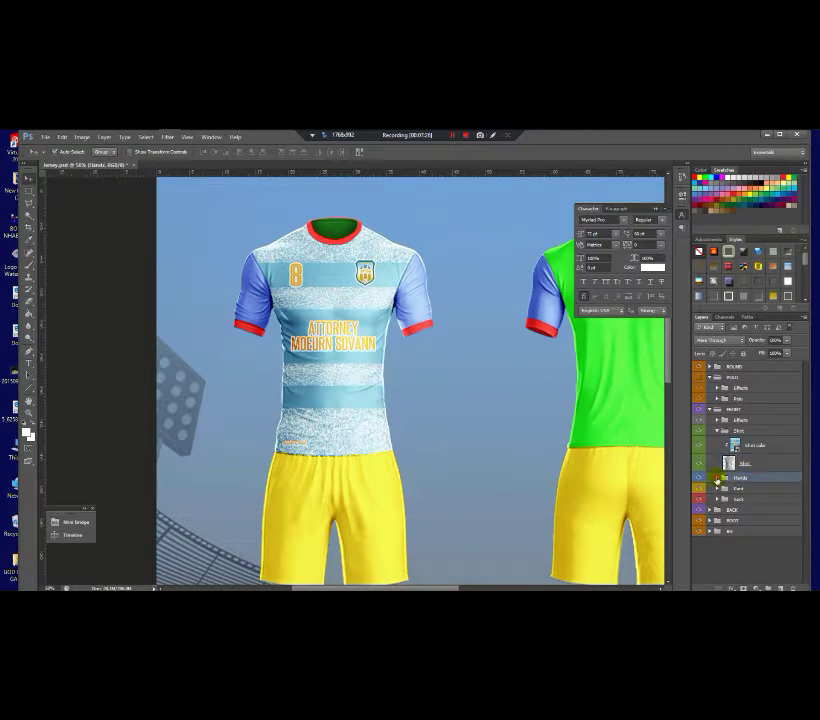
Step: Paint the right sleeve's '2 color' smart object light blue and save it
left_click(717, 479)
left_click(716, 479)
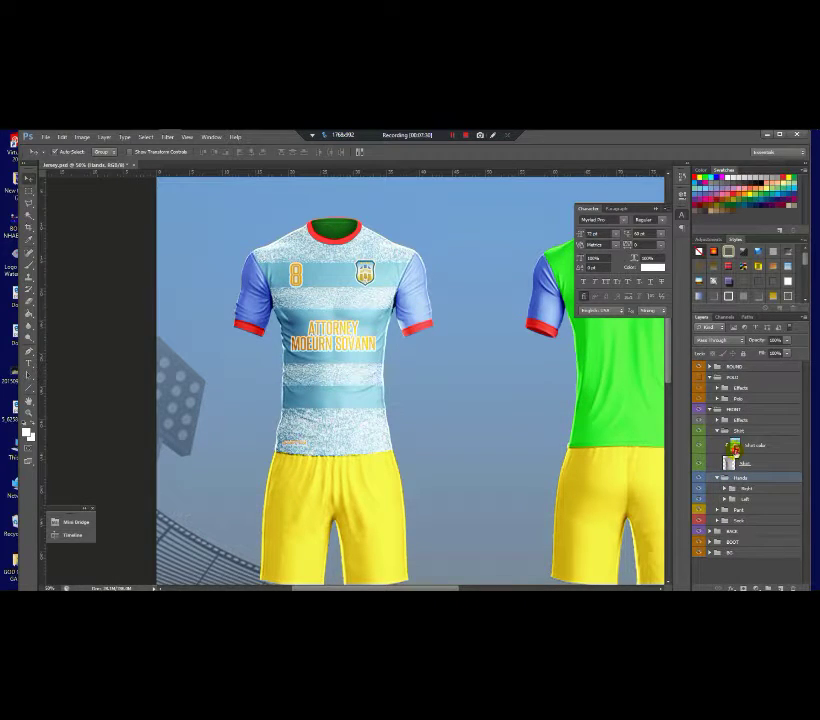
double_click(733, 447)
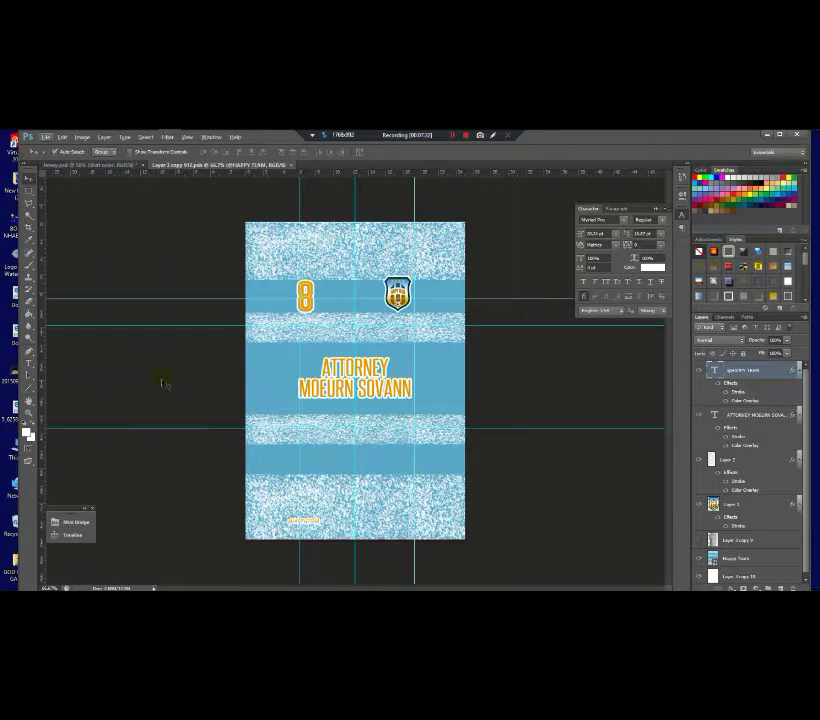
left_click(27, 272)
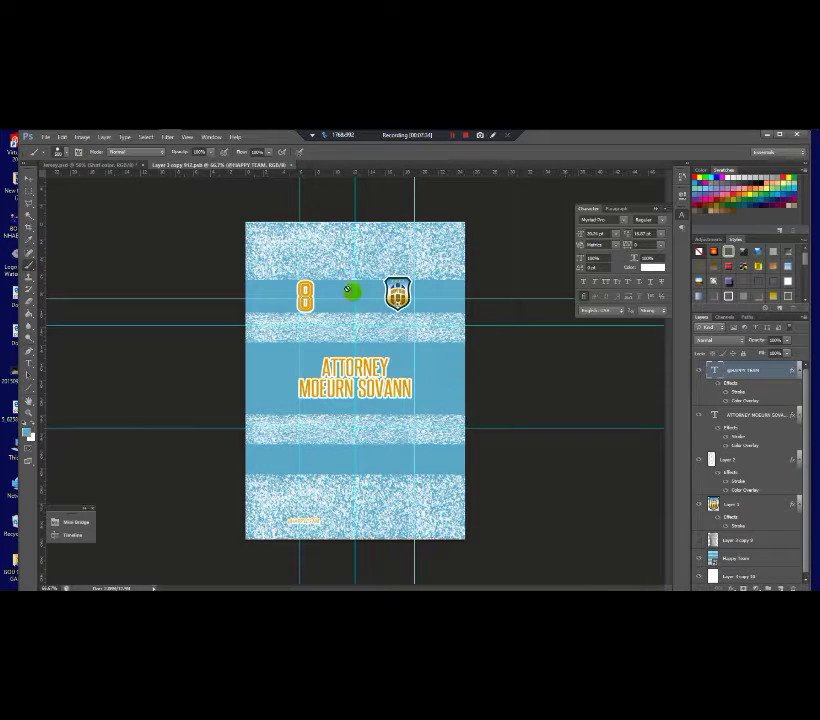
left_click(106, 165)
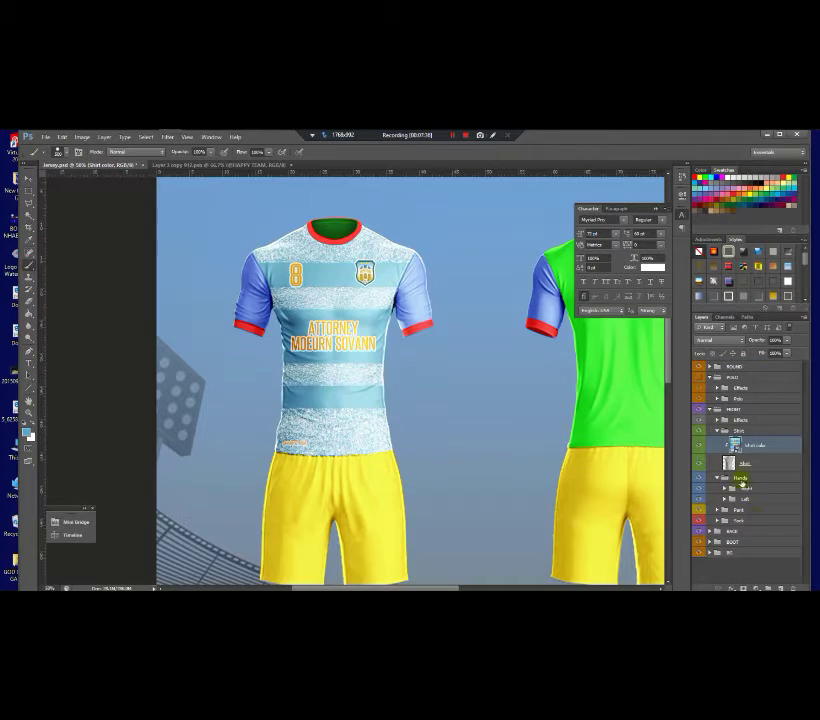
left_click(738, 489)
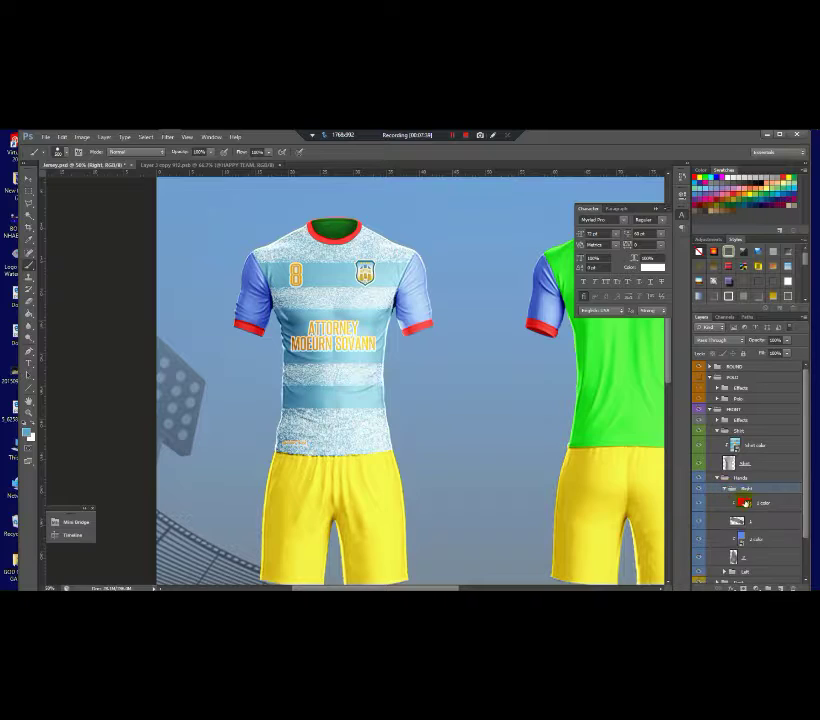
scroll(808, 502, "down", 1)
left_click(741, 513)
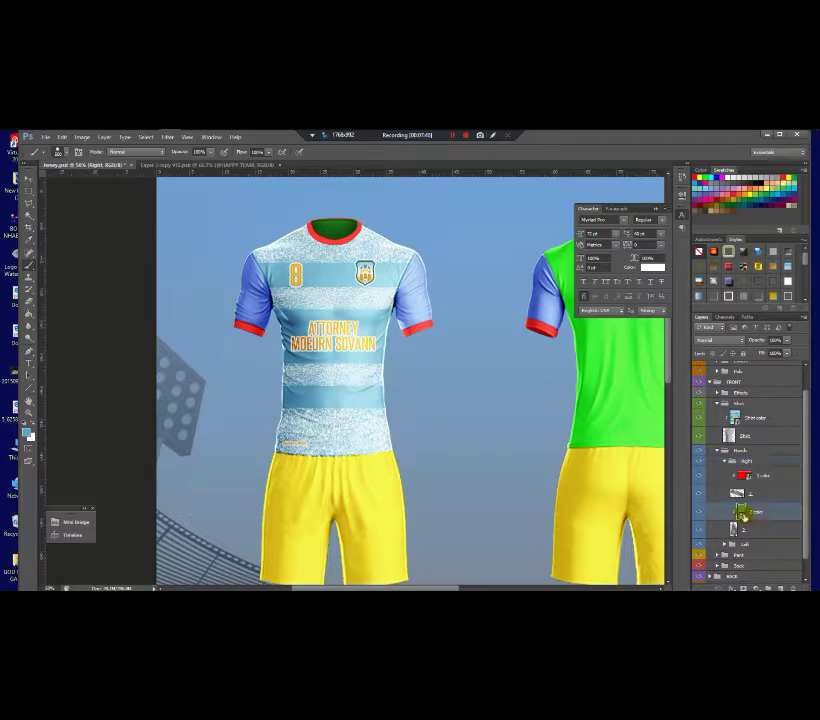
double_click(741, 513)
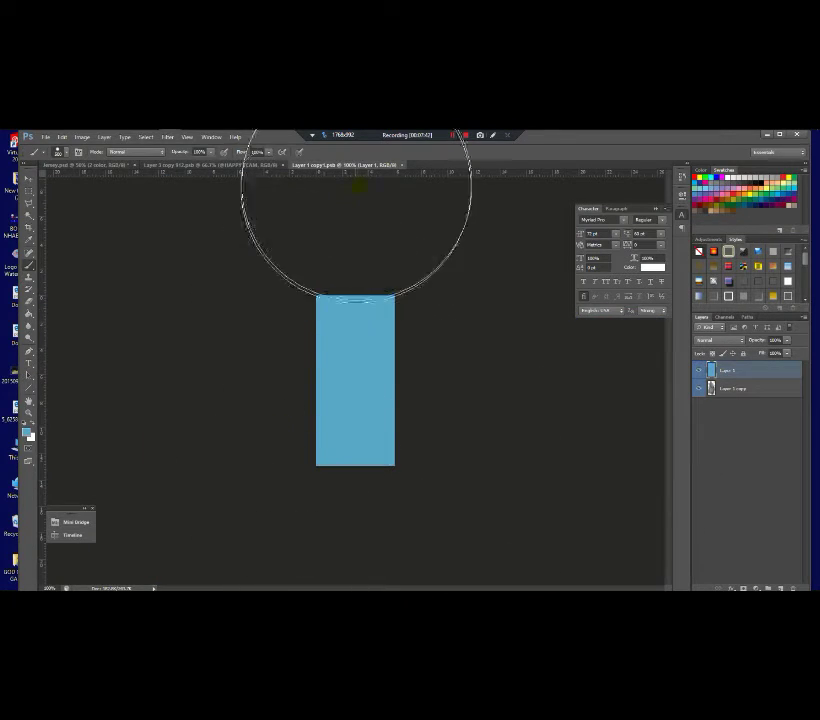
left_click(400, 169)
left_click(375, 305)
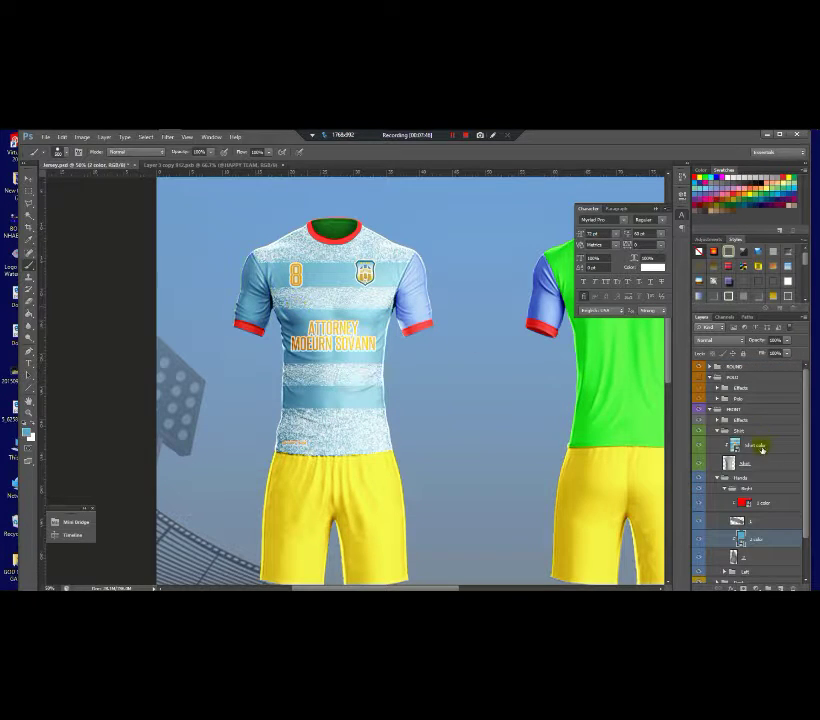
Step: Paint the left sleeve's '2 color' smart object light blue and save it
scroll(744, 528, "down", 2)
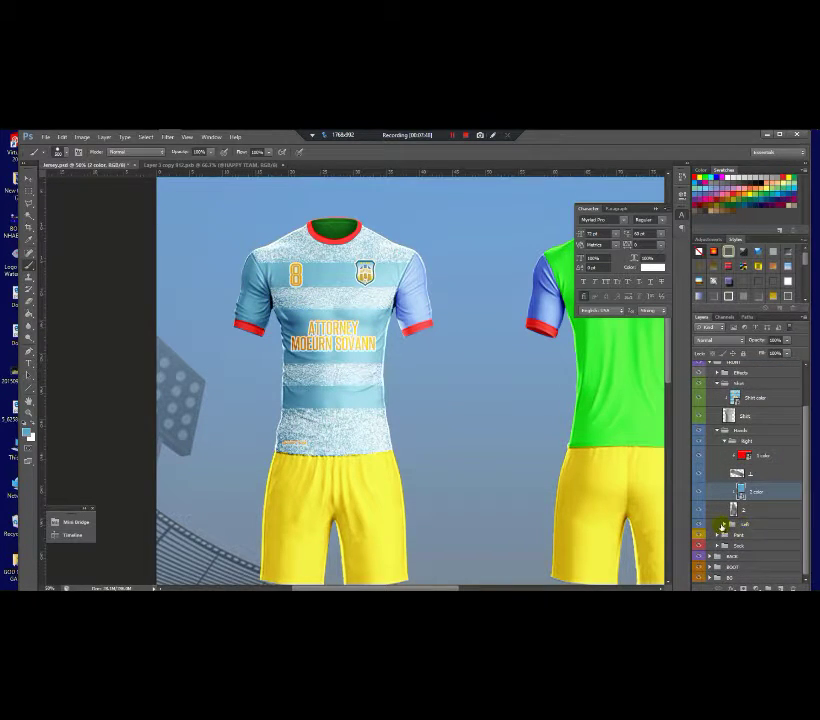
left_click(738, 524)
left_click(724, 524)
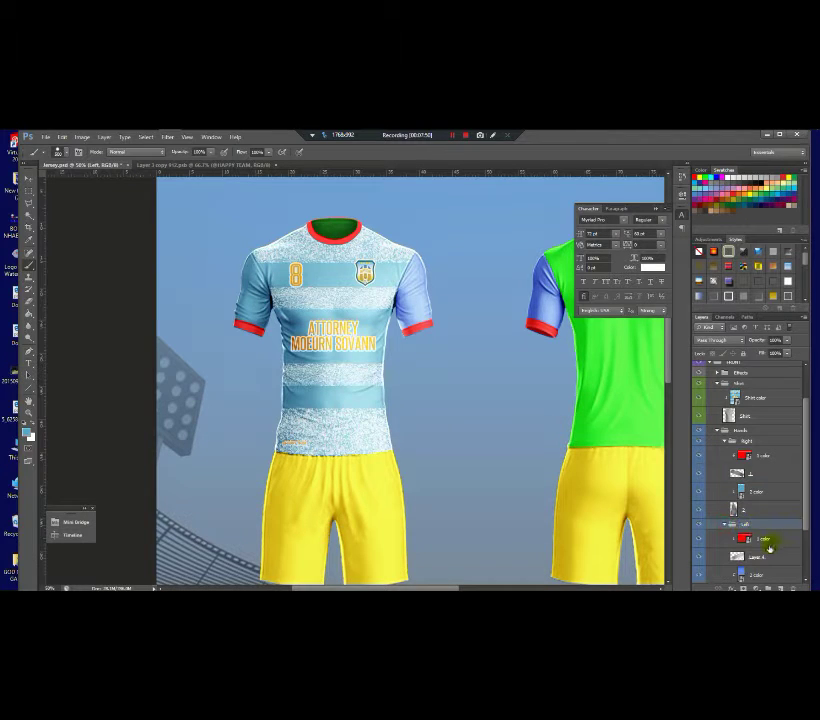
scroll(777, 554, "down", 2)
left_click(741, 546)
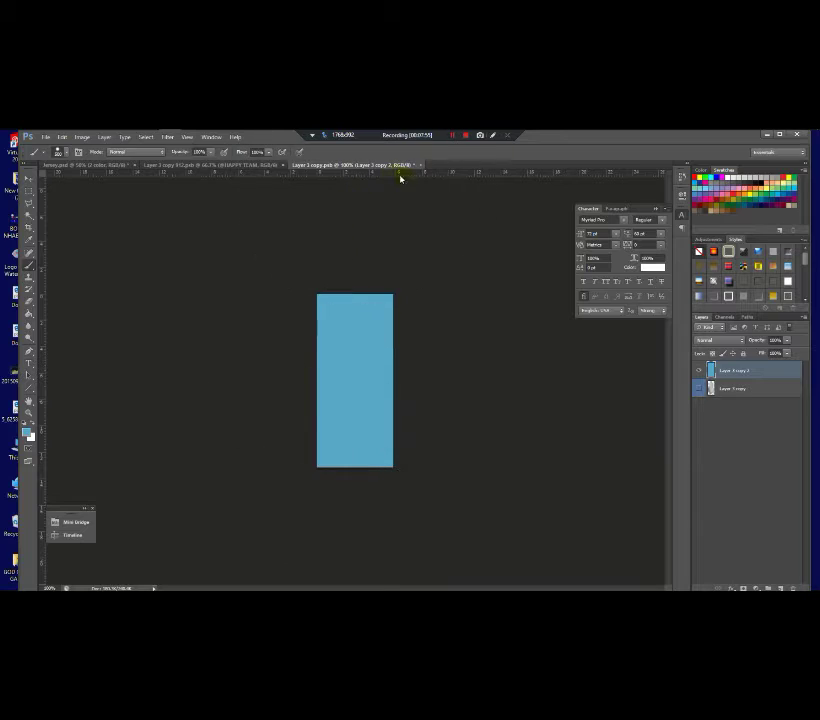
left_click(419, 167)
left_click(384, 307)
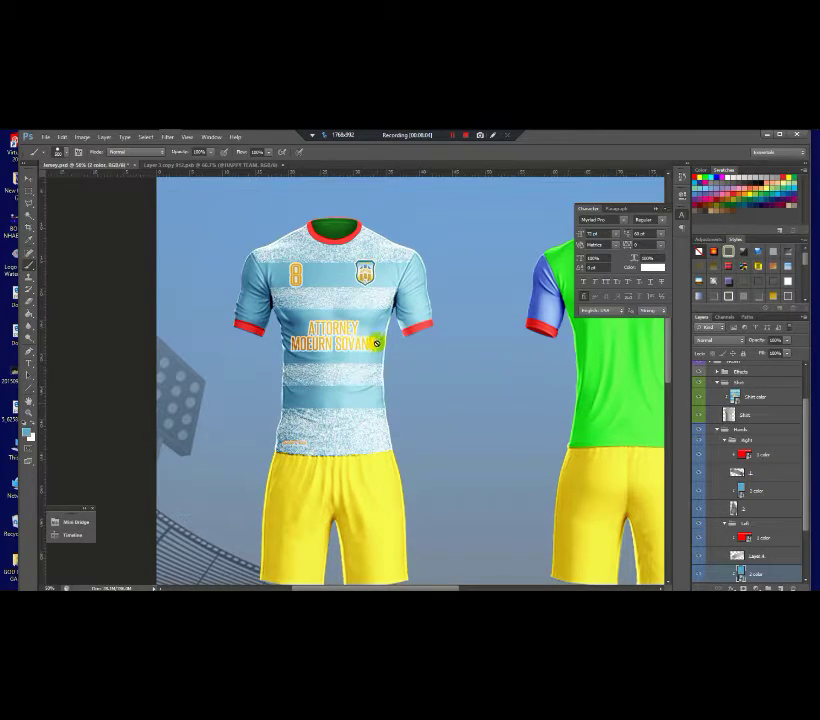
left_click(175, 164)
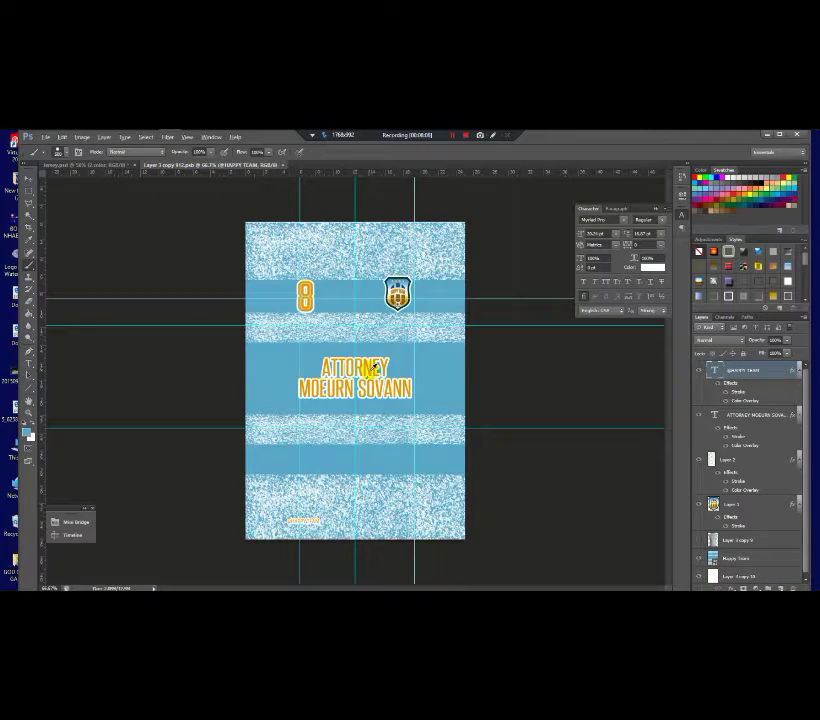
left_click(104, 165)
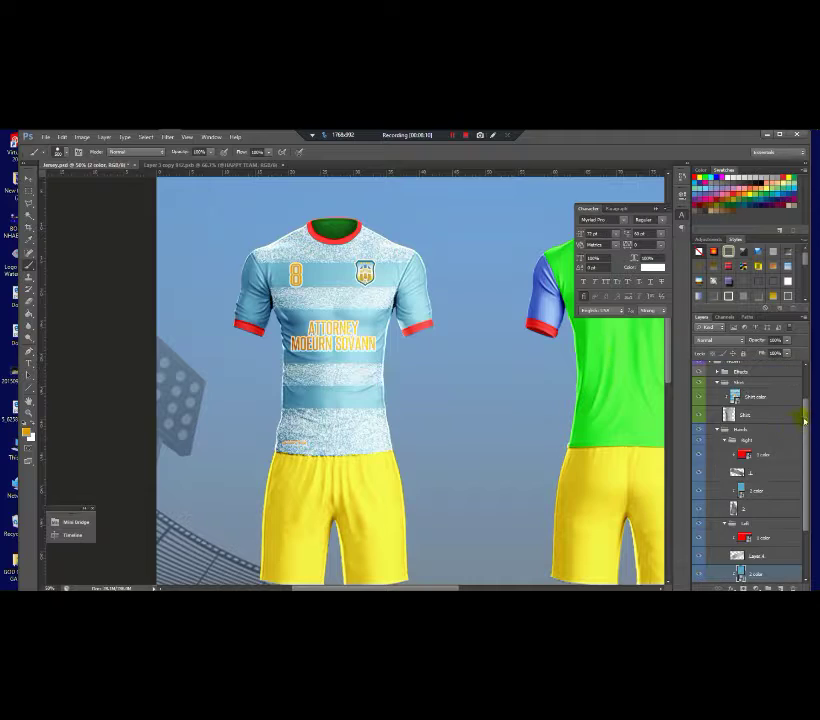
left_click_drag(804, 430, 805, 458)
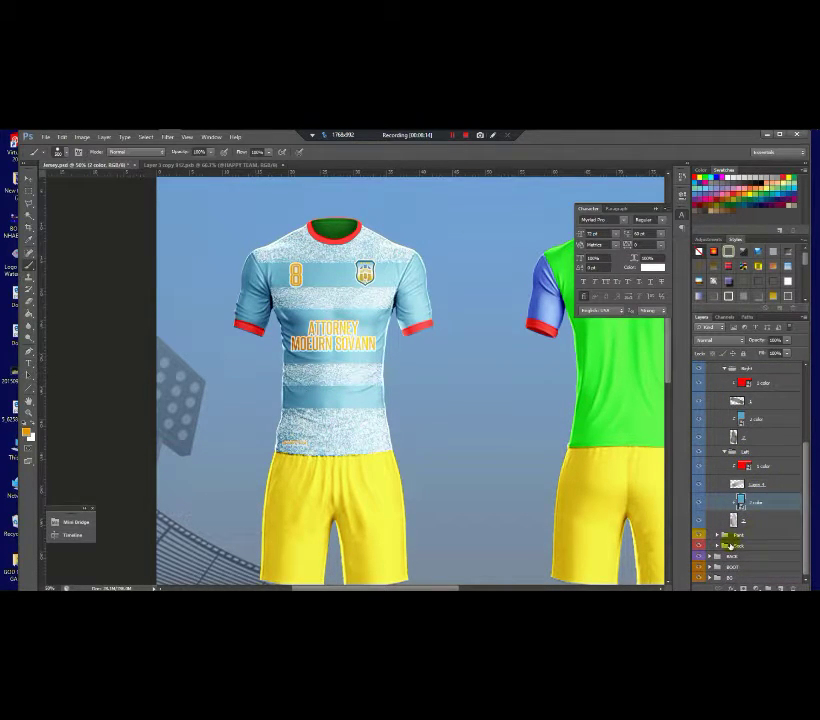
left_click(717, 536)
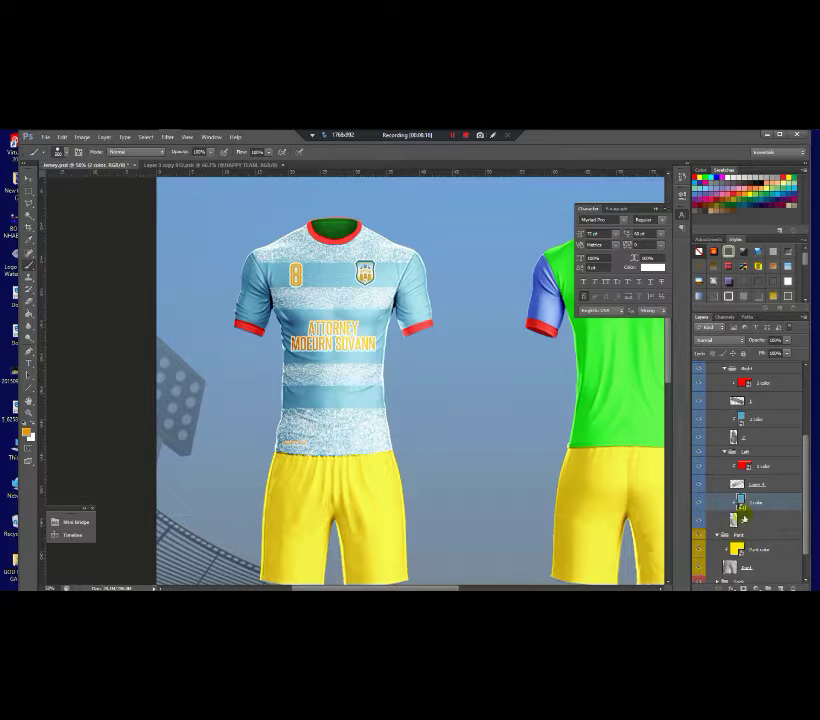
left_click(748, 384)
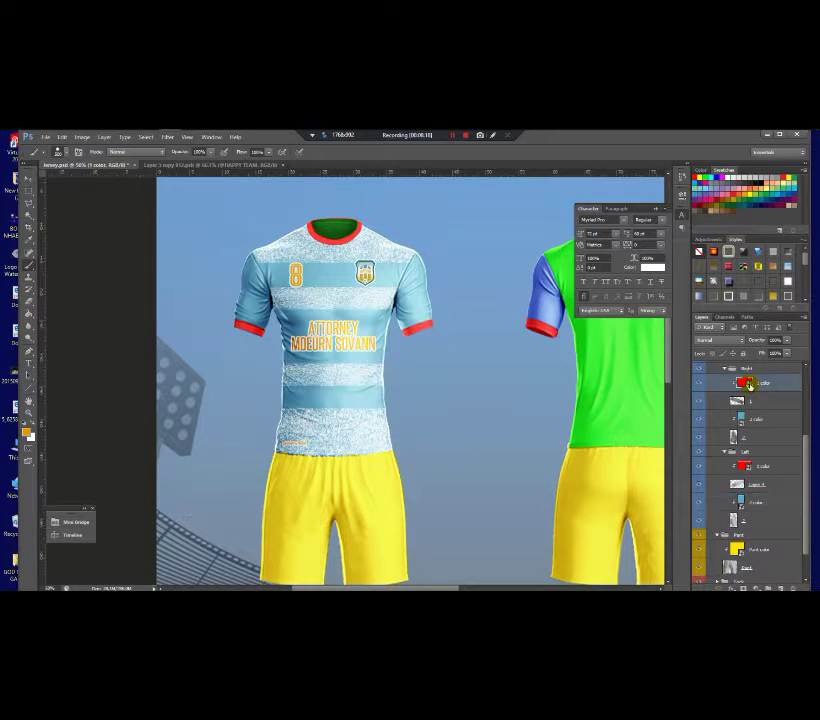
double_click(744, 383)
mouse_move(430, 332)
left_mouse_down()
mouse_move(400, 375)
mouse_move(238, 414)
left_mouse_up()
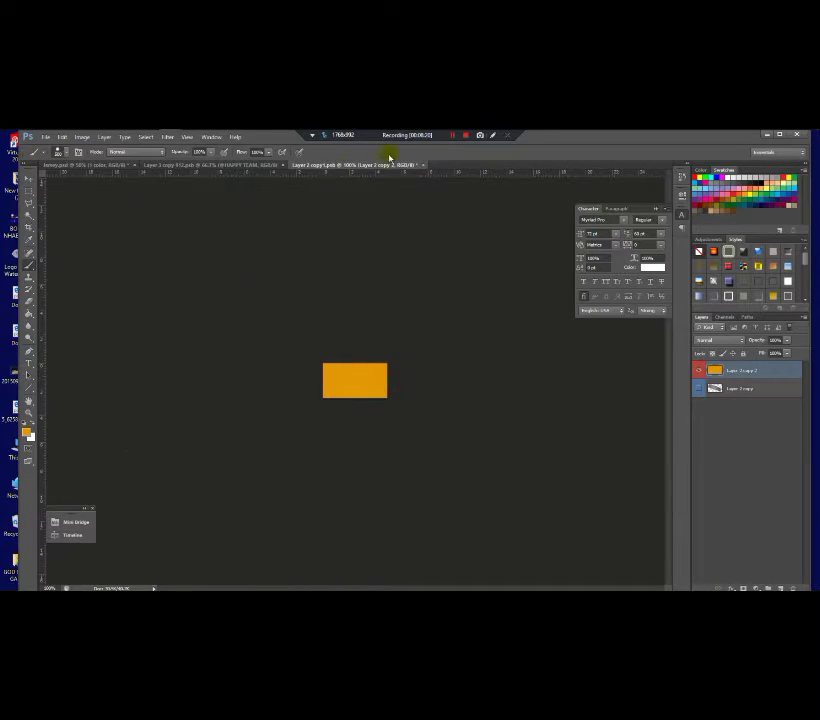
left_click(426, 168)
left_click(372, 307)
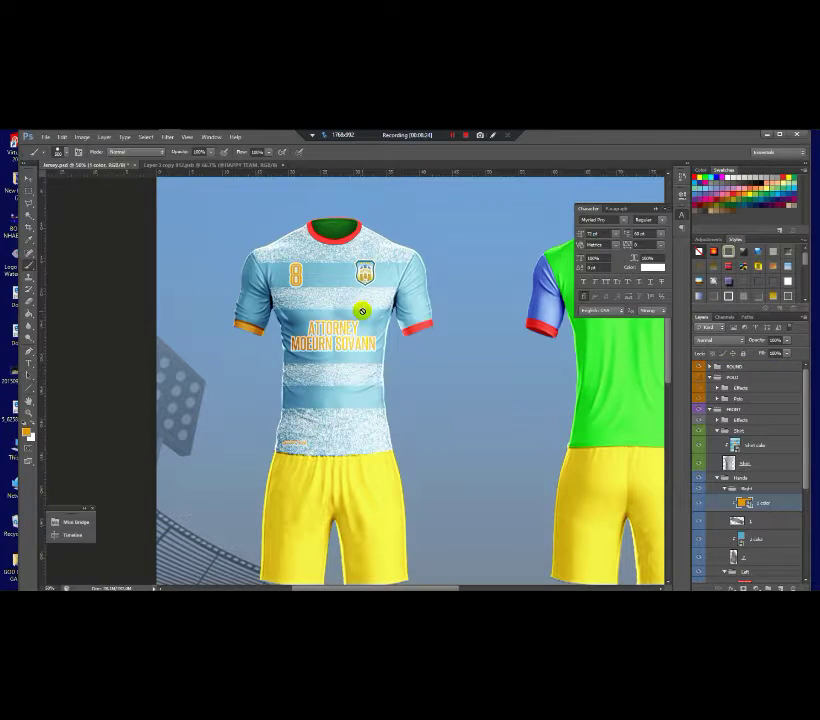
left_click_drag(807, 484, 805, 505)
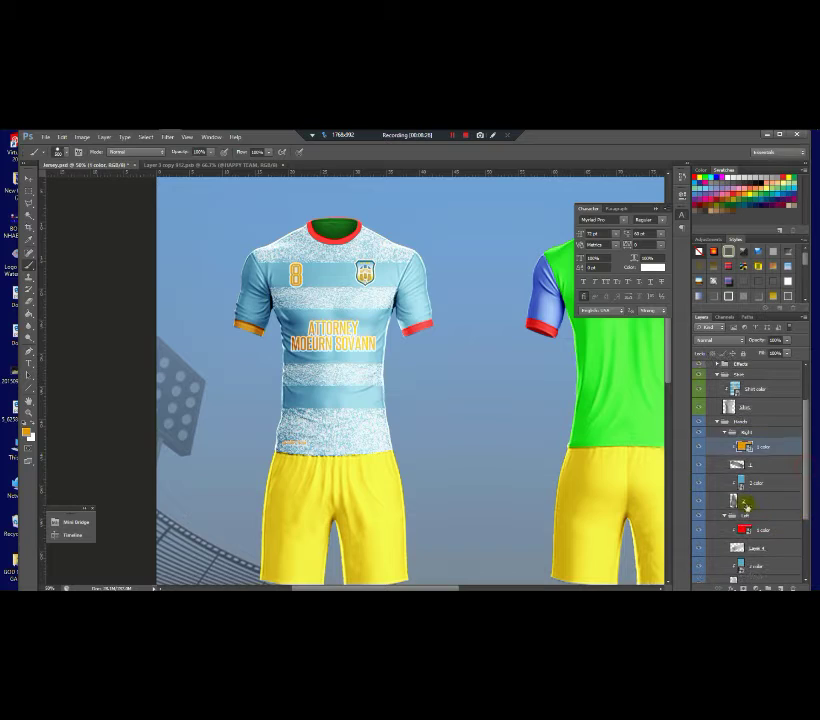
double_click(745, 531)
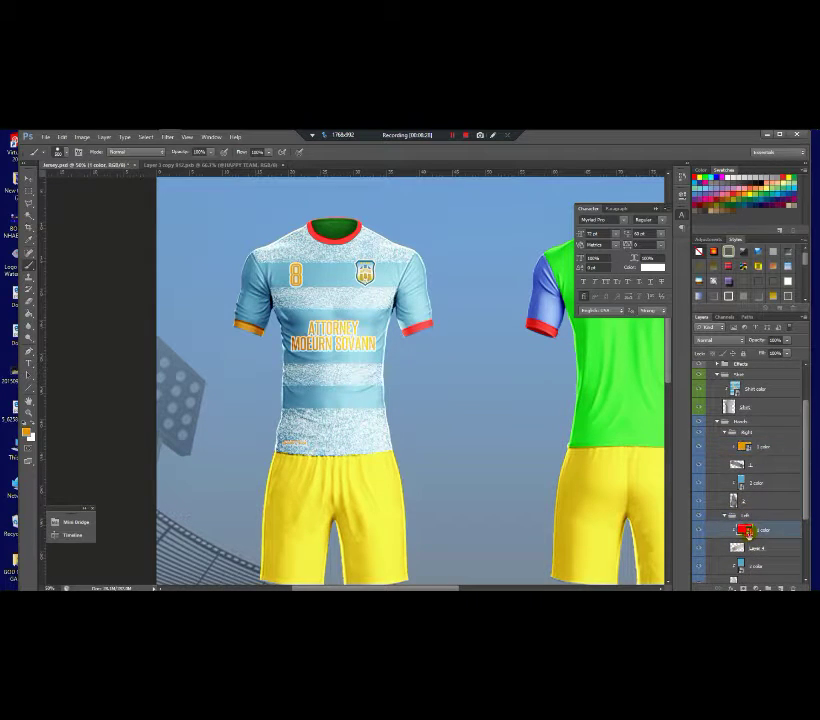
key("alt+shift+BackSpace")
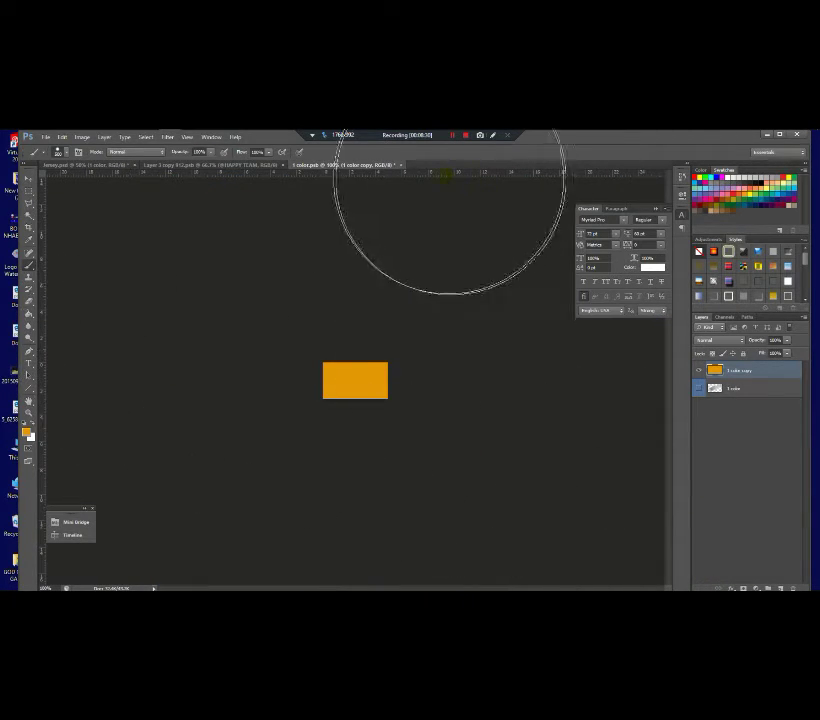
left_click(401, 165)
left_click(373, 309)
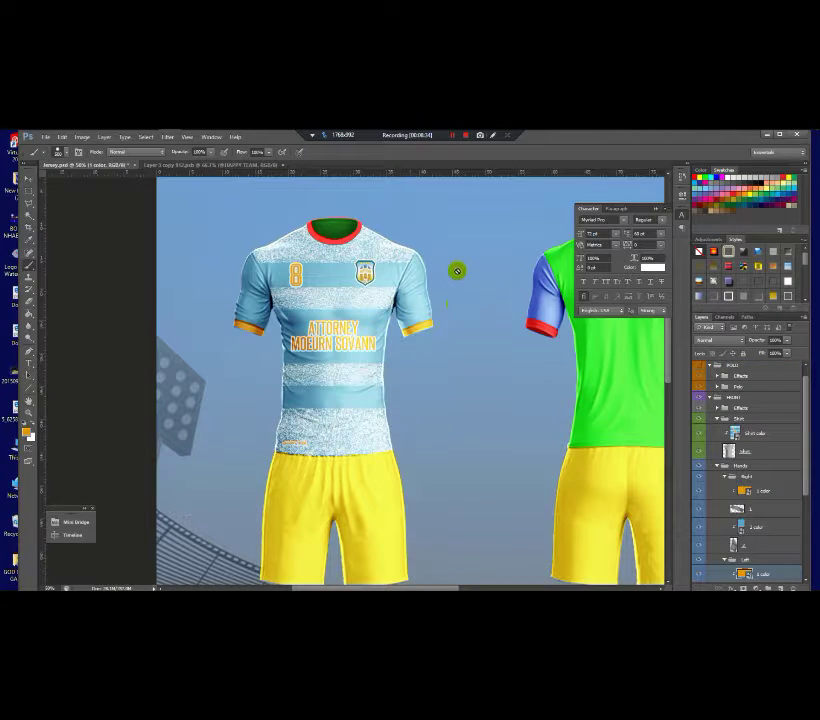
scroll(404, 320, "up", 4)
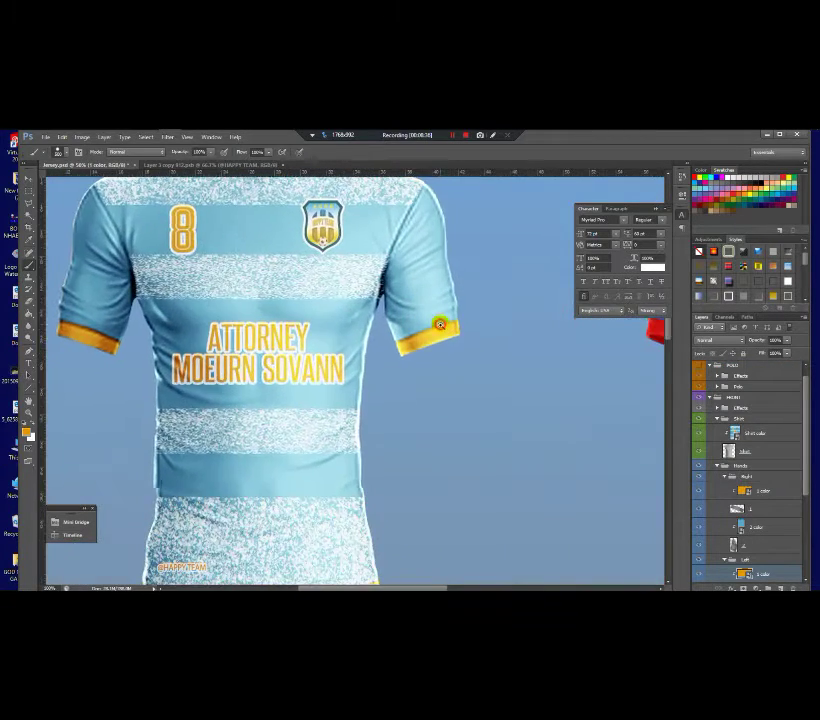
scroll(438, 328, "down", 4)
scroll(433, 337, "down", 3)
scroll(320, 330, "up", 3)
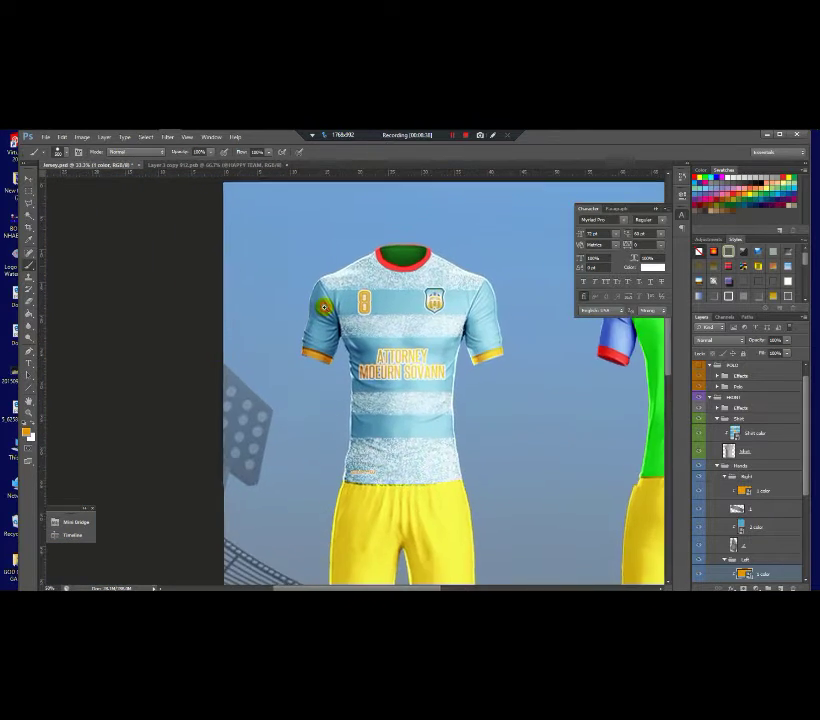
scroll(386, 300, "down", 1)
scroll(386, 298, "down", 2)
scroll(400, 310, "up", 2)
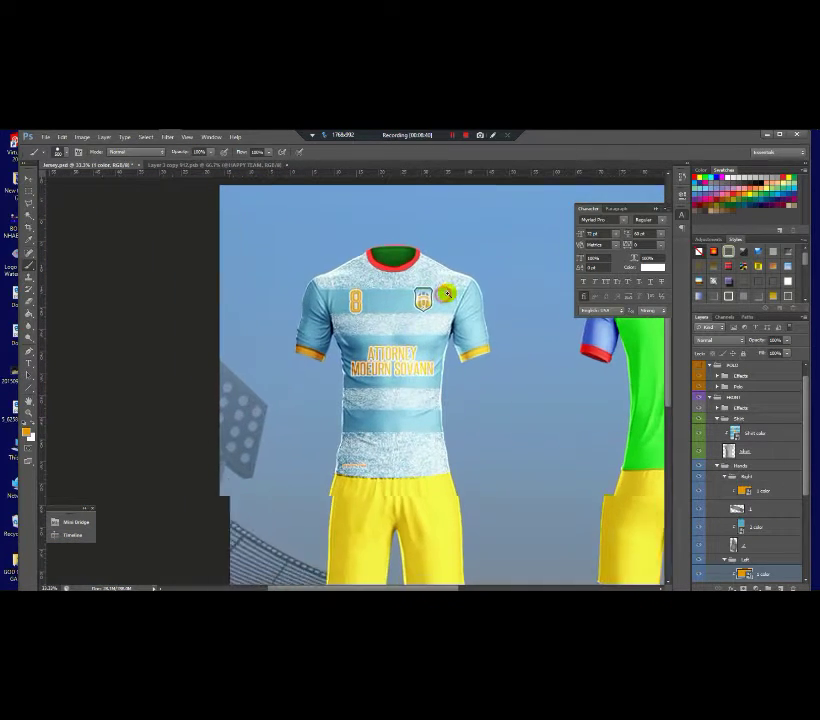
scroll(806, 420, "up", 1)
scroll(711, 373, "up", 1)
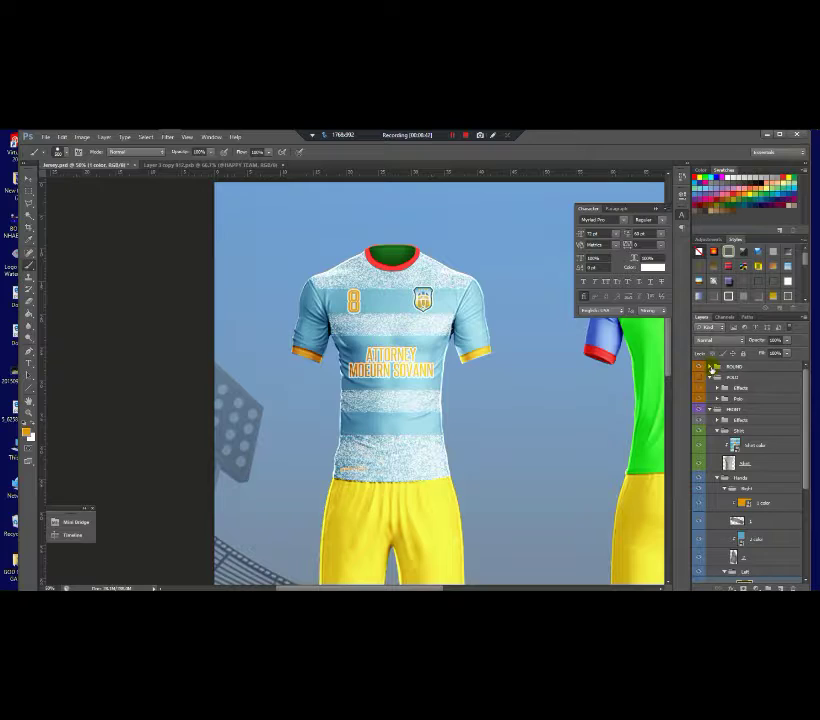
Step: Fill the collar trim (Layer 26) in the ROUND group with orange
left_click(711, 367)
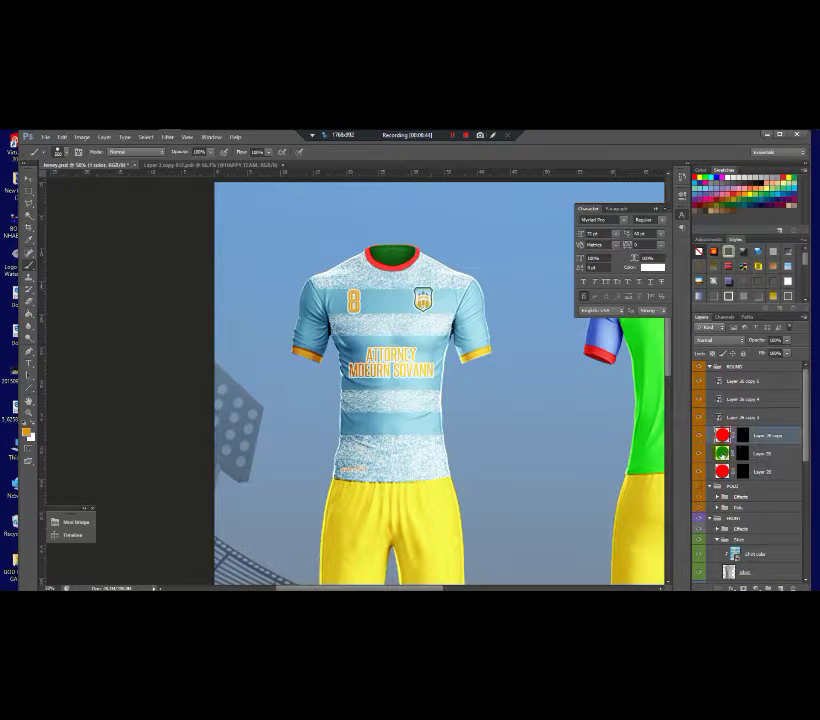
left_click(760, 471)
left_click(722, 471, "ctrl")
key("alt+BackSpace")
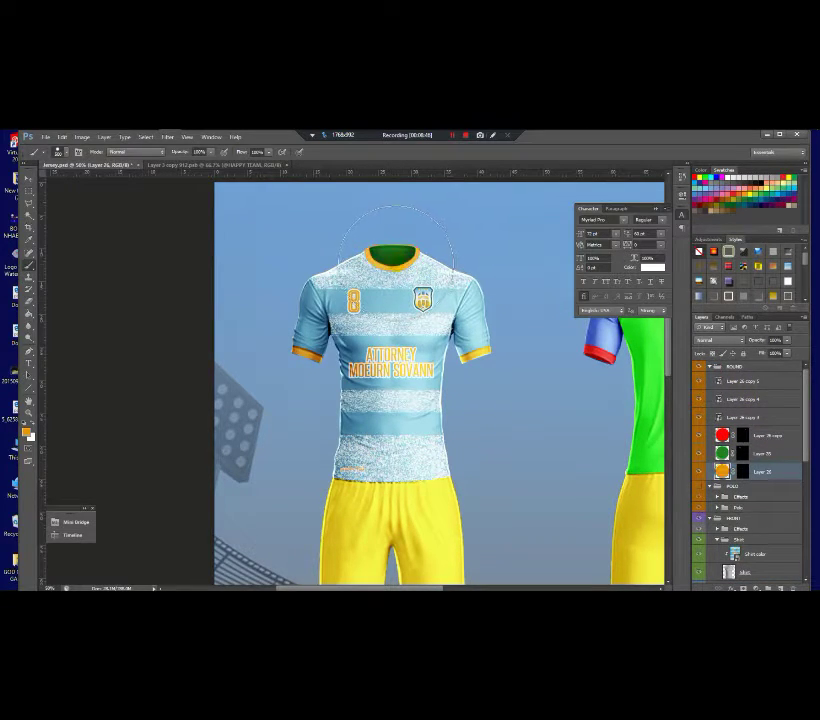
key("ctrl+d")
Step: Fill the inner neck (Layer 25) with the jersey's light blue
left_click(724, 455)
left_click(428, 284, "alt")
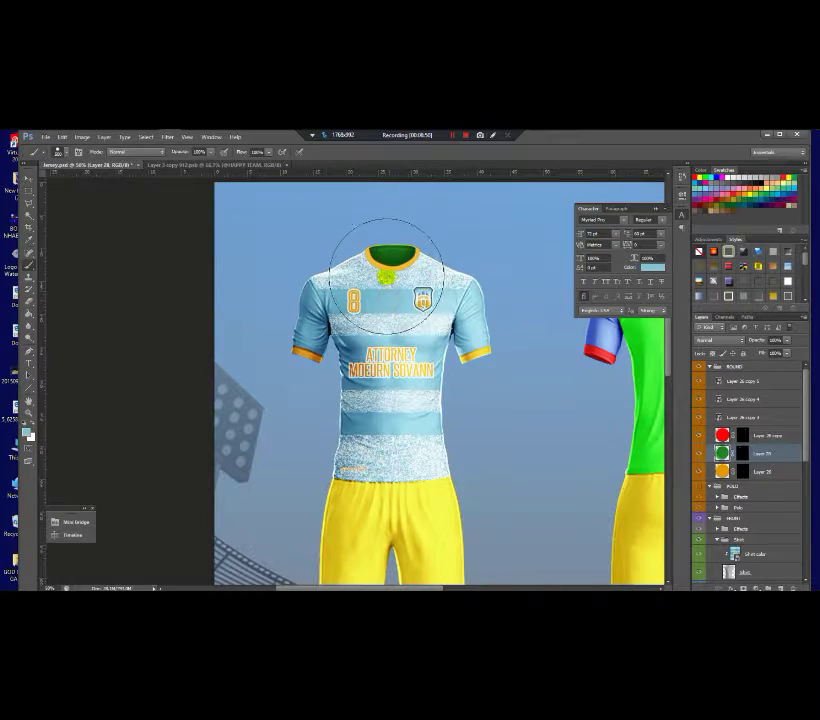
key("alt+shift+BackSpace")
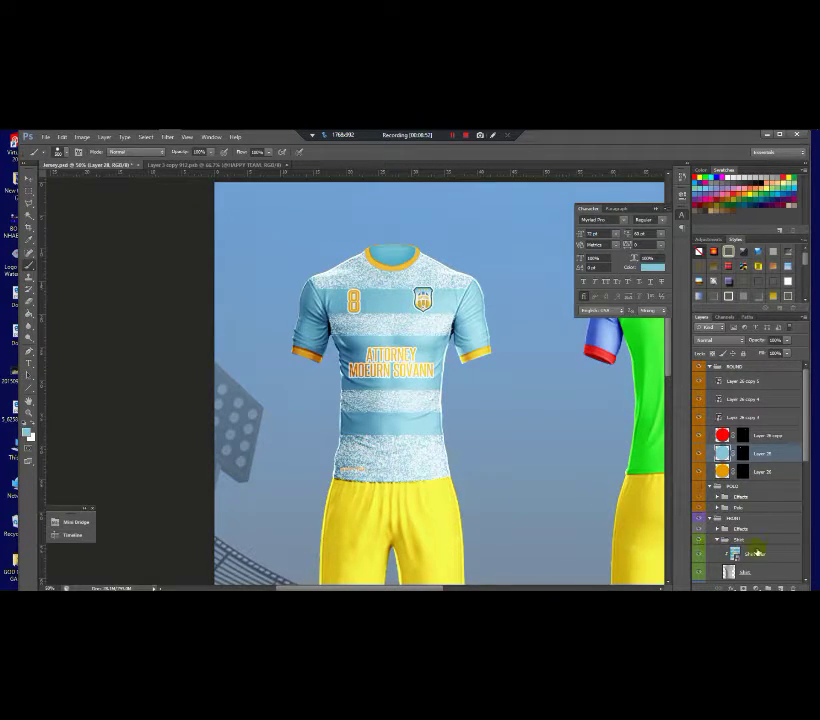
scroll(425, 394, "down", 2)
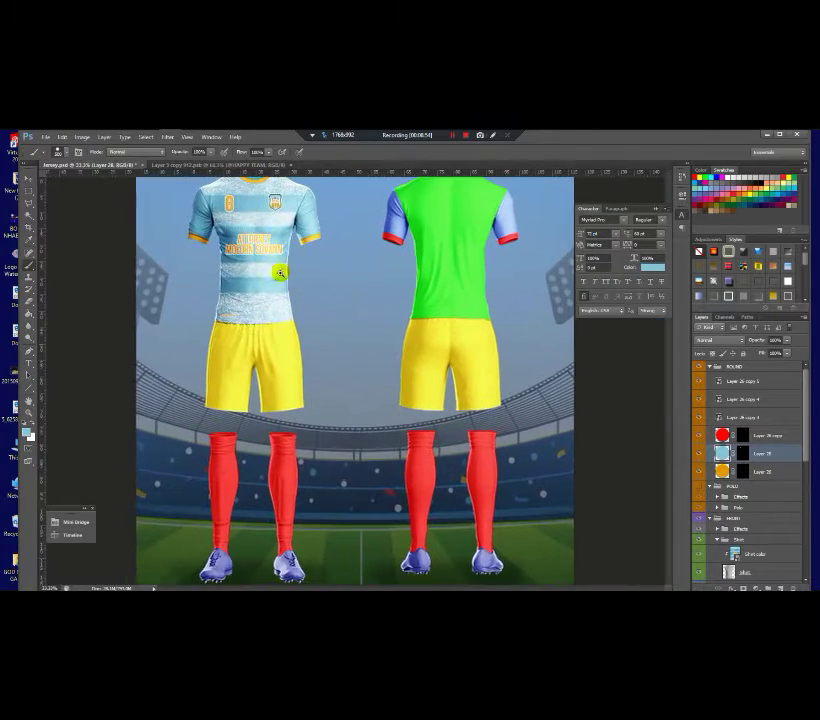
Step: Open the Pant color smart object from the Pant group and paint its yellow fill light blue
scroll(280, 272, "up", 2)
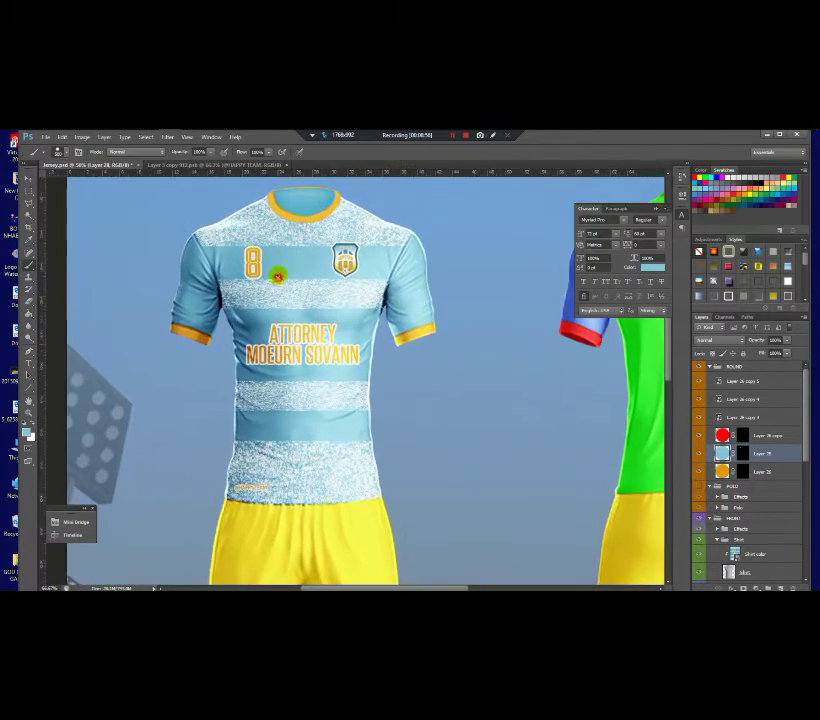
scroll(284, 223, "up", 1)
scroll(284, 223, "down", 2)
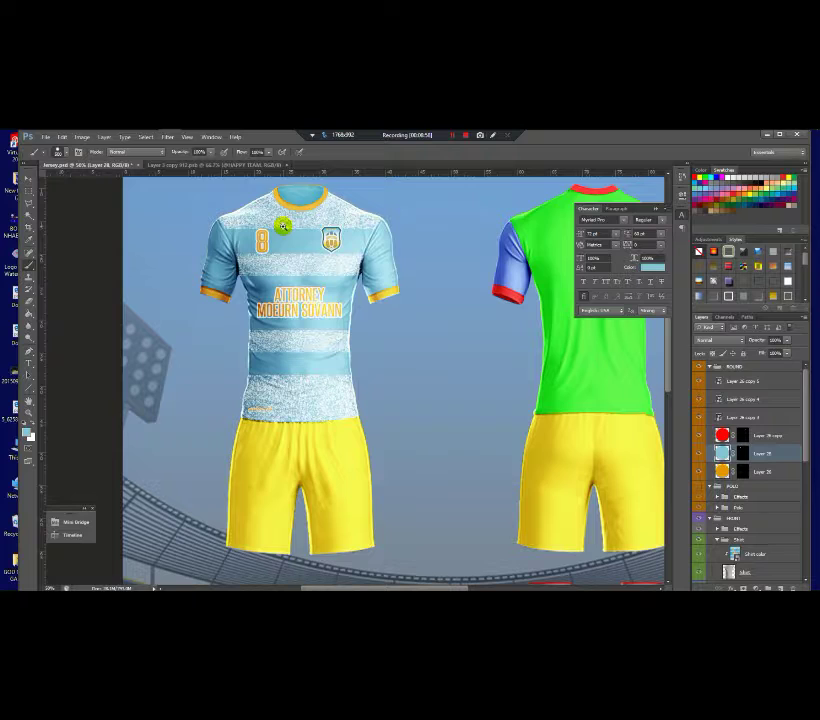
scroll(284, 227, "up", 1)
scroll(278, 298, "down", 1)
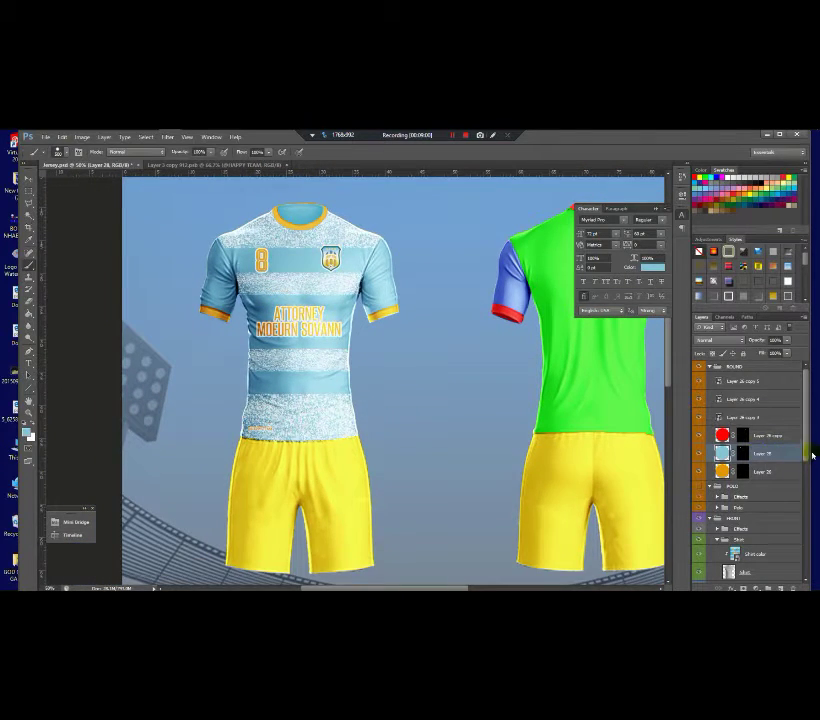
left_click_drag(812, 455, 815, 568)
left_click(742, 516)
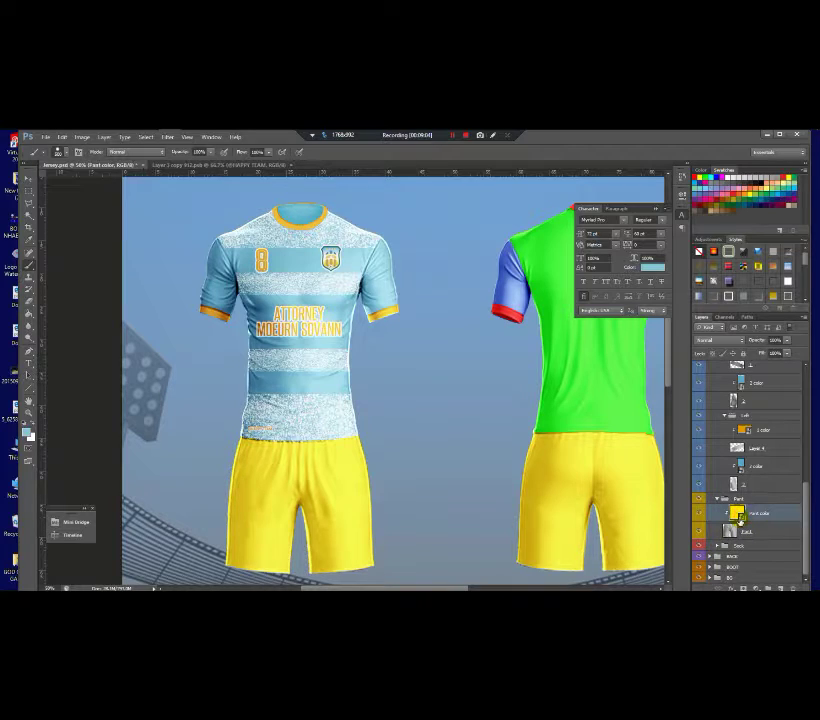
double_click(739, 516)
mouse_move(267, 509)
left_mouse_down()
mouse_move(212, 347)
mouse_move(486, 291)
mouse_move(500, 482)
mouse_move(211, 370)
mouse_move(478, 517)
left_mouse_up()
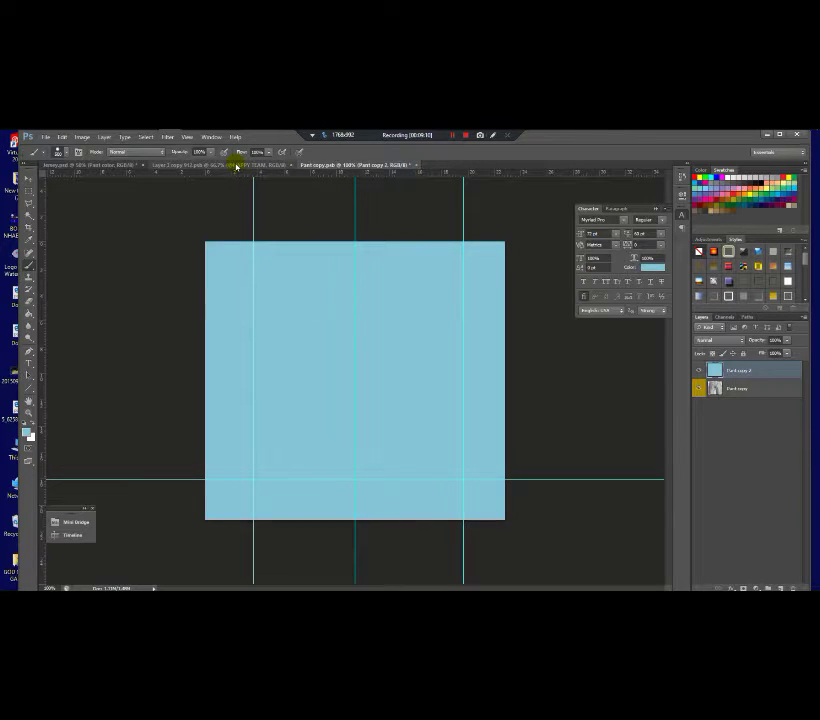
Step: Copy the HAPPY TEAM crest into Pant copy.psb and close the crest document
mouse_move(175, 139)
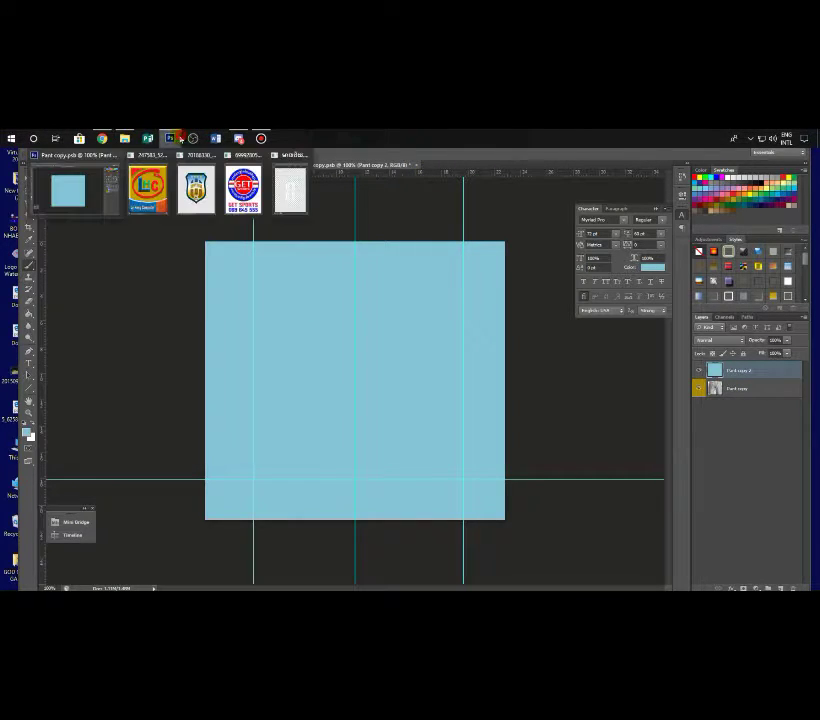
left_click(196, 190)
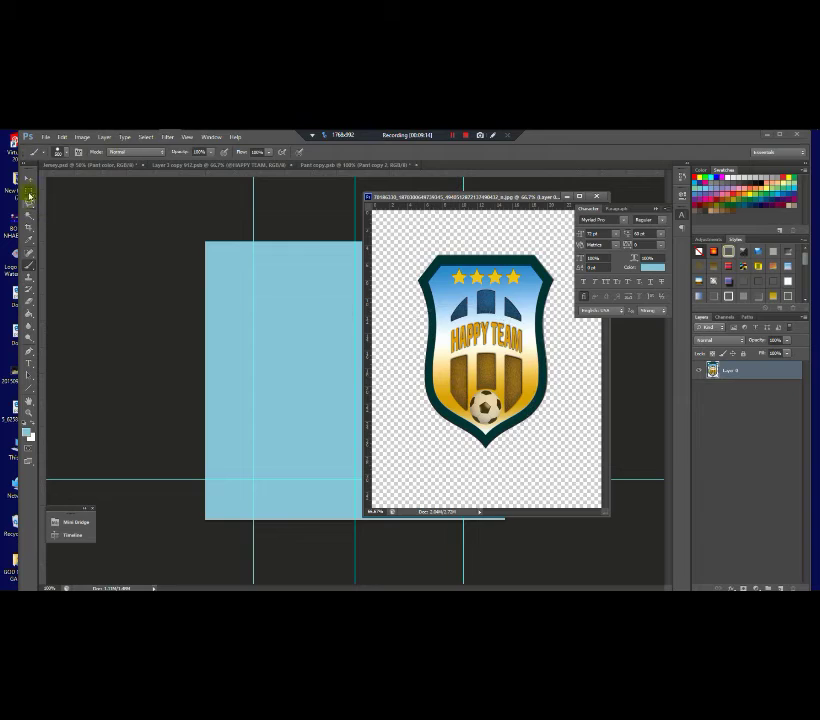
left_click(29, 180)
left_click_drag(494, 390, 268, 481)
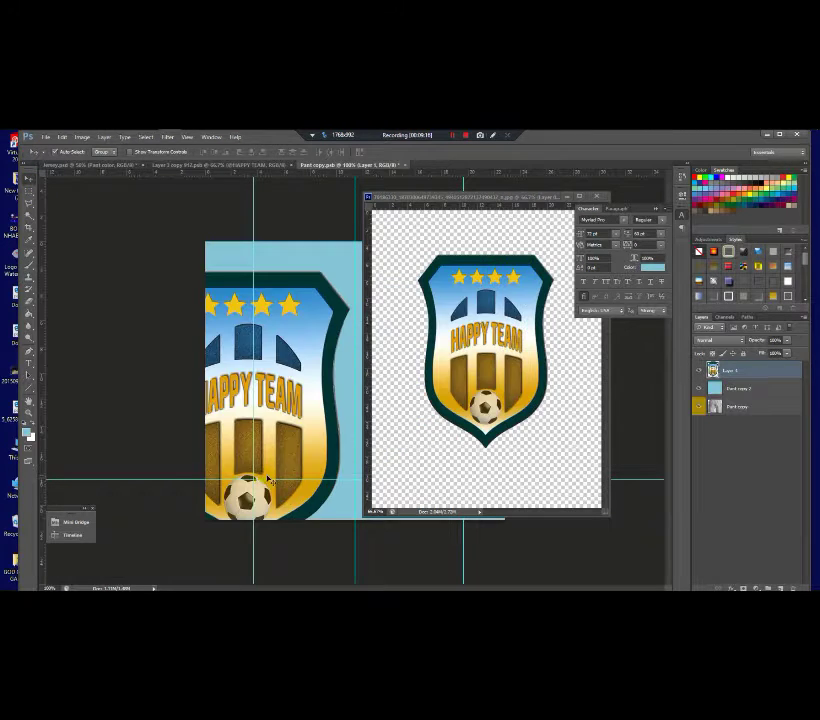
left_click(567, 198)
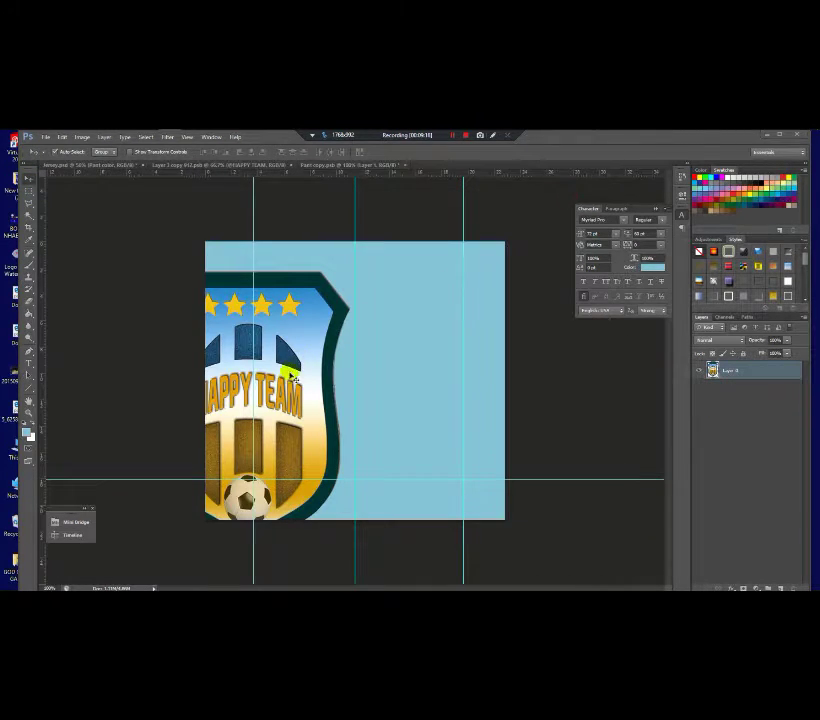
Step: Shrink the crest, place it at the lower left, then hide the light-blue fill layer
key("ctrl+t")
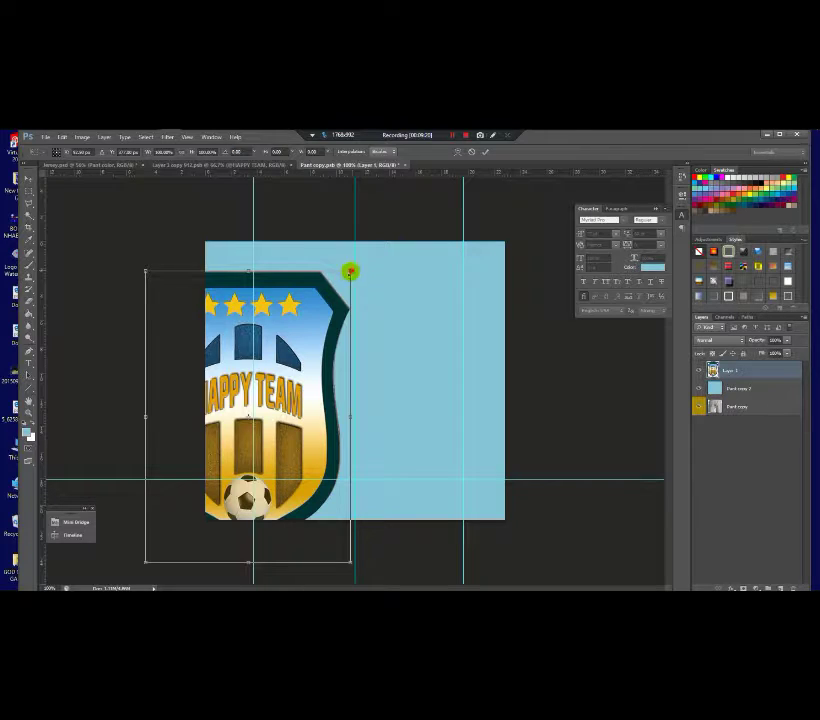
left_click_drag(350, 271, 271, 433)
left_click(270, 430)
left_click(315, 470)
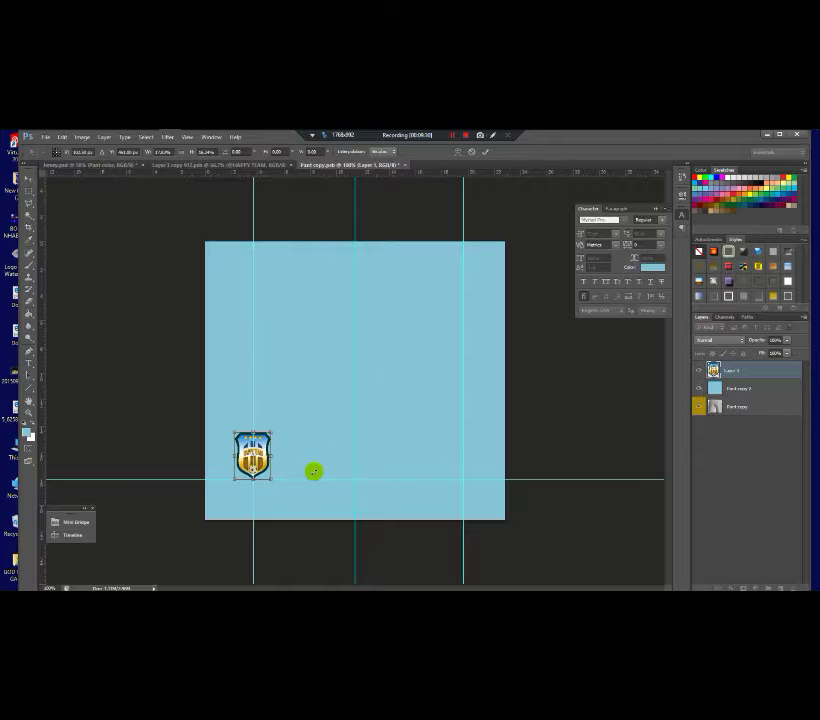
double_click(266, 457)
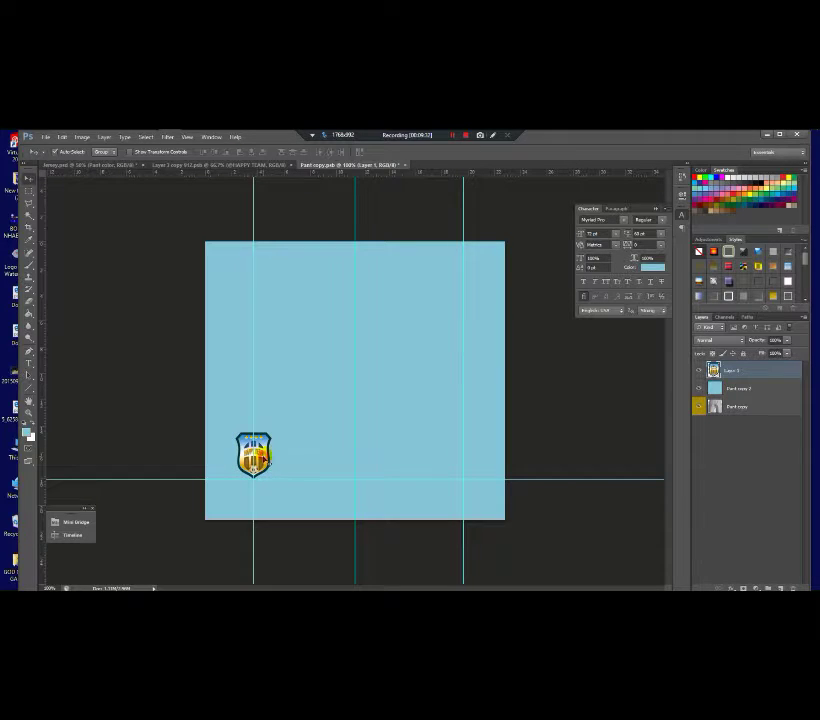
left_click(707, 405)
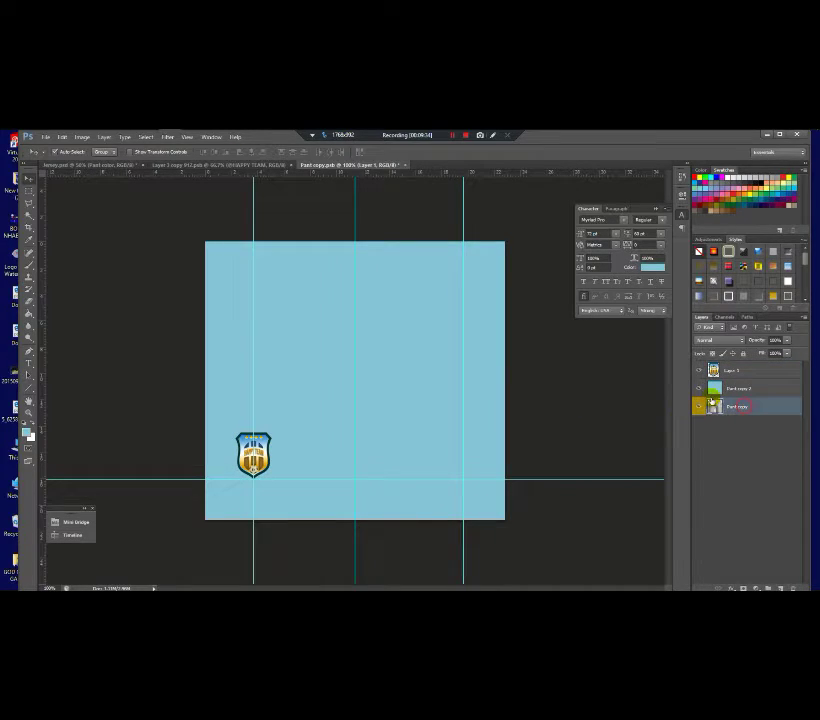
left_click(700, 389)
Step: Bring the jersey's orange 8 into the shorts artwork, on top, at the lower right
left_click(700, 389)
left_click(216, 165)
left_click_drag(296, 305, 461, 467)
left_click_drag(712, 435, 705, 366)
left_click_drag(456, 468, 453, 462)
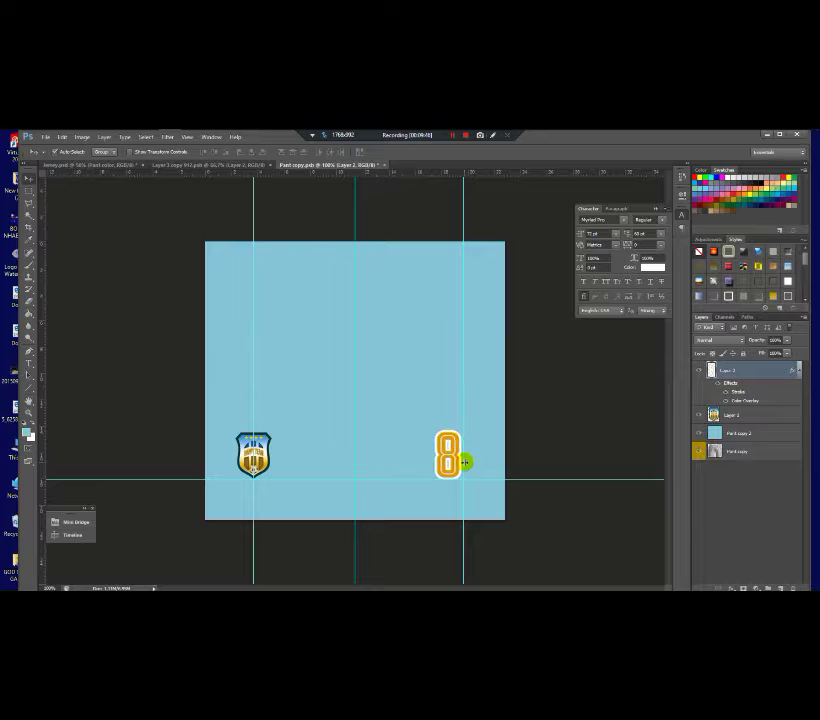
key("Right")
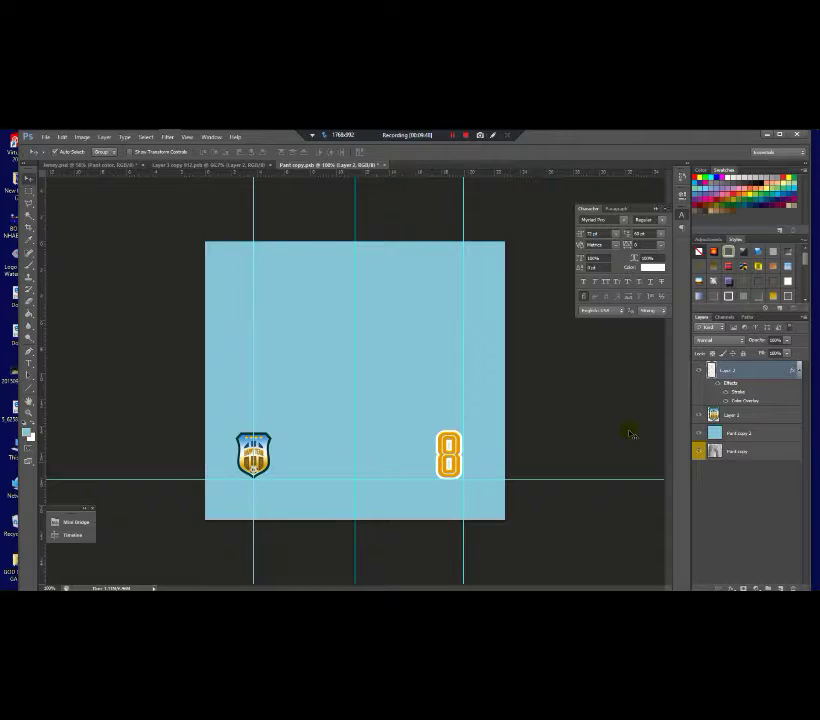
left_click(741, 451)
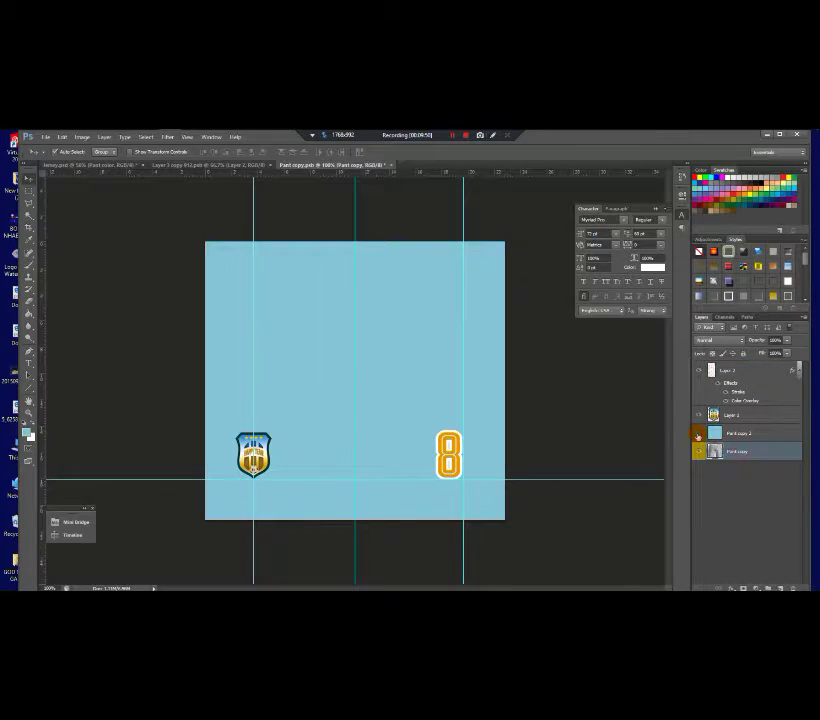
Step: Hide the Pant copy 2 fill to reveal the grey shorts carrying the crest and 8
left_click(698, 434)
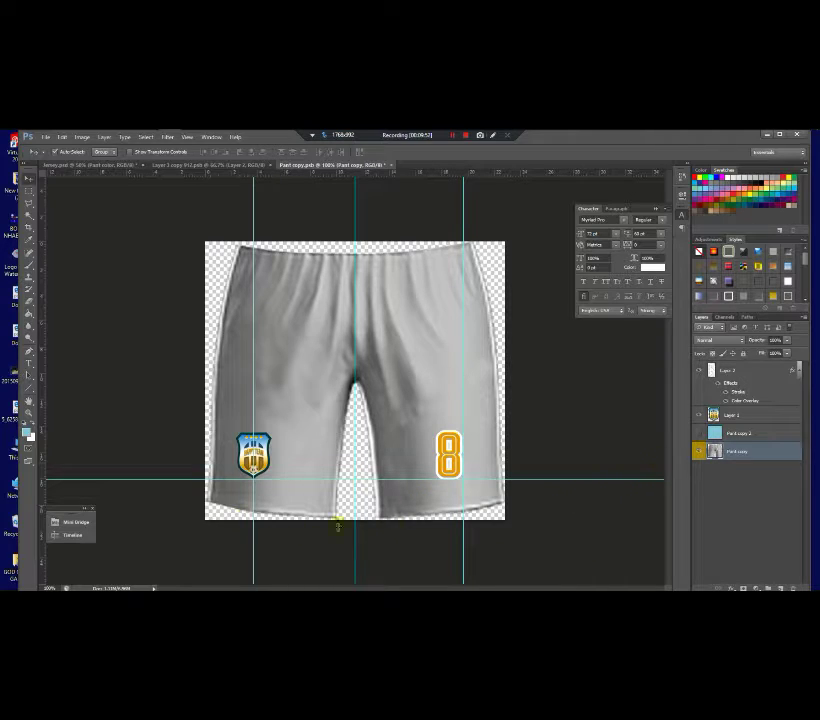
scroll(386, 486, "down", 1)
scroll(390, 496, "up", 2)
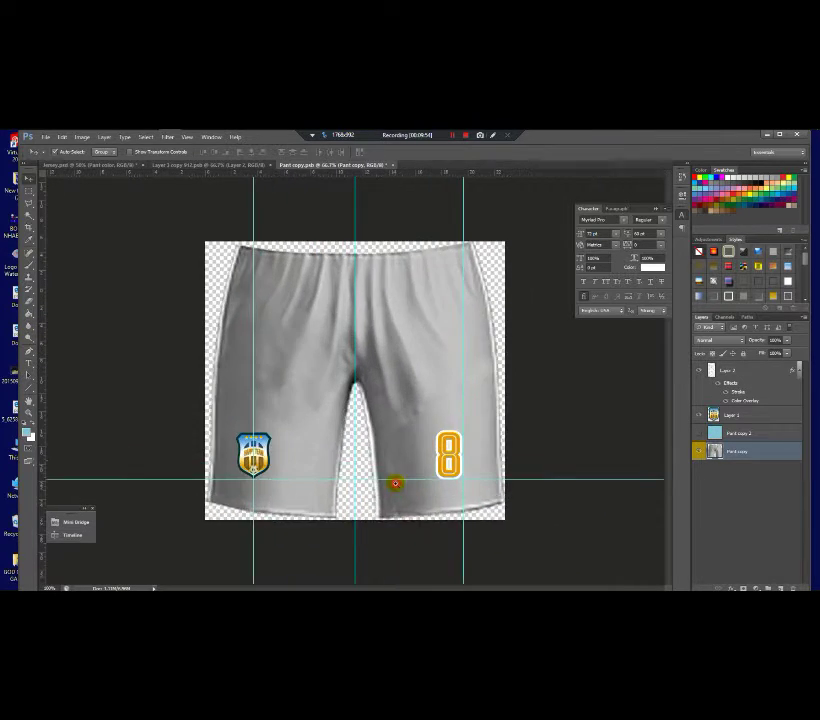
scroll(394, 483, "down", 2)
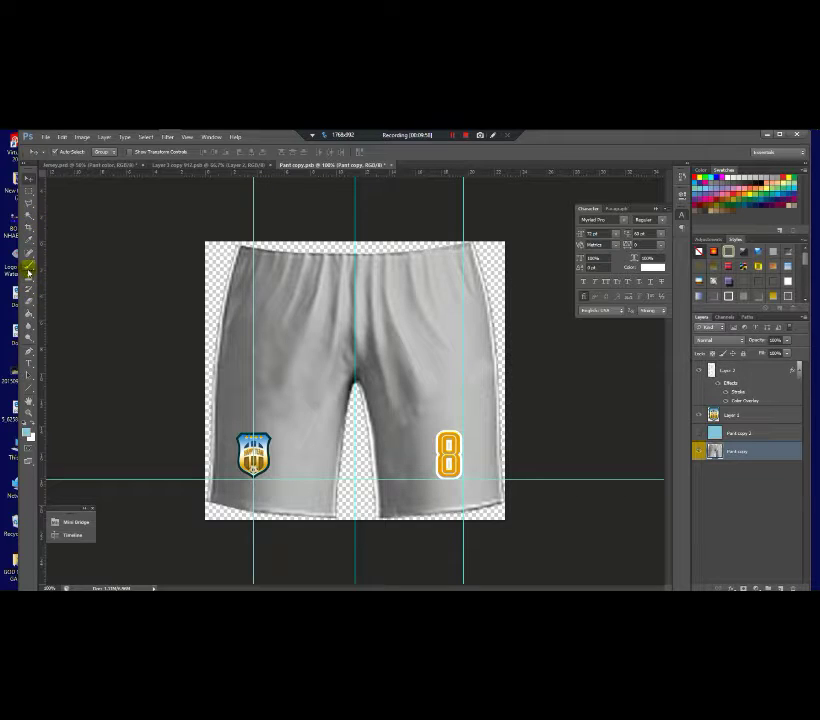
Step: Draw a three-point Pen shape curving along the left leg's hem
left_click(29, 352)
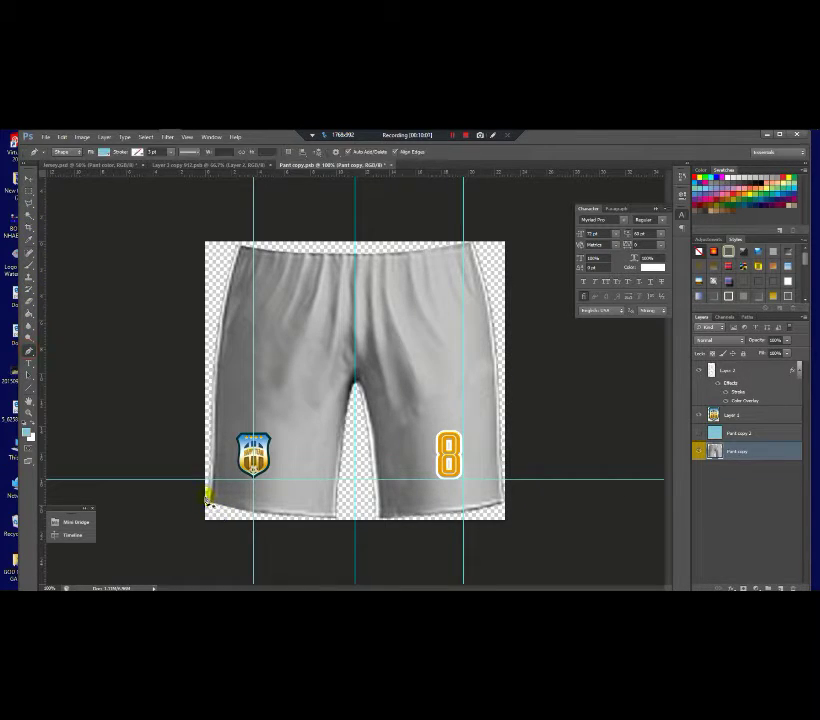
left_click(207, 494)
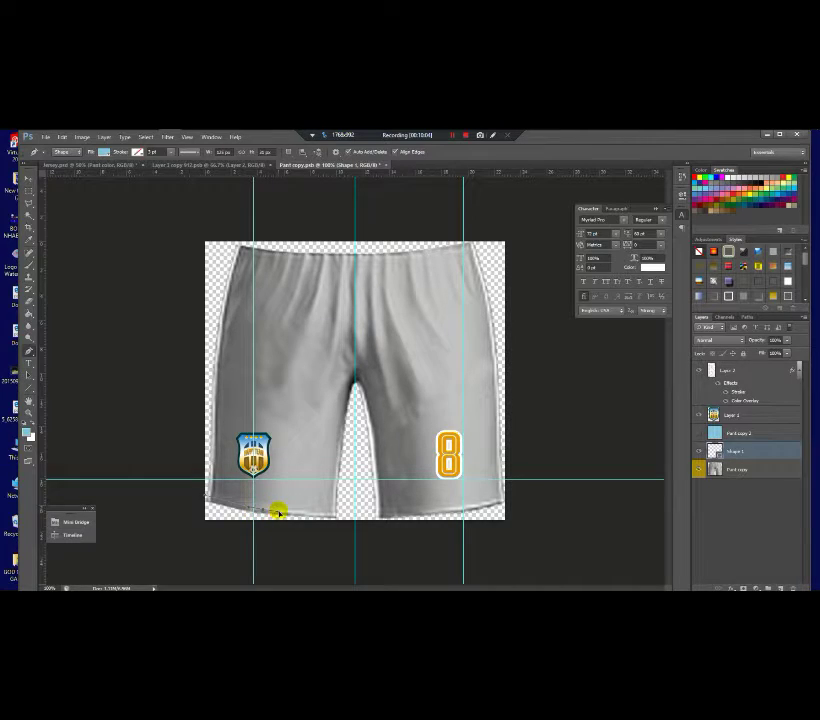
left_click(277, 511)
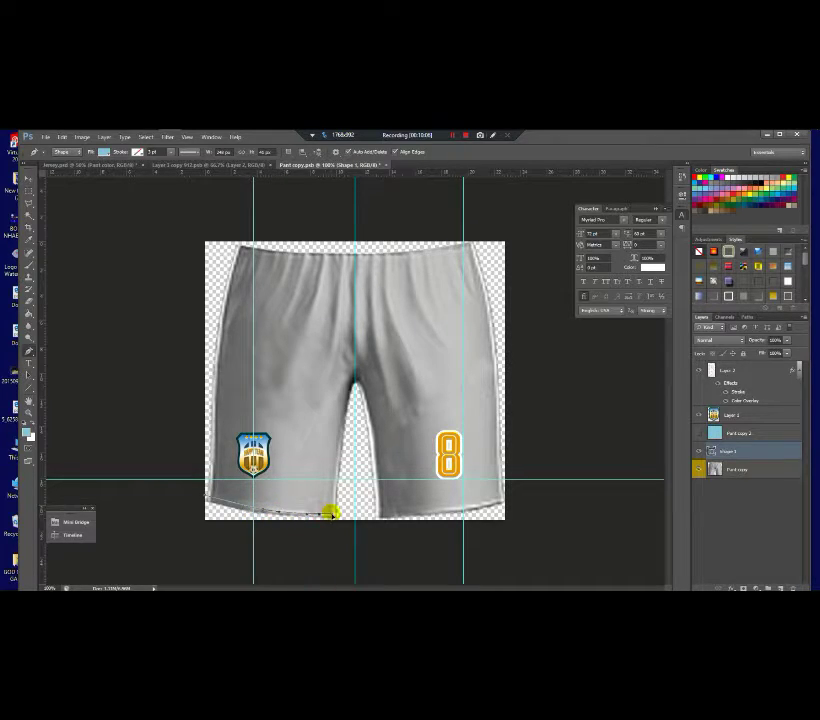
left_click(338, 512)
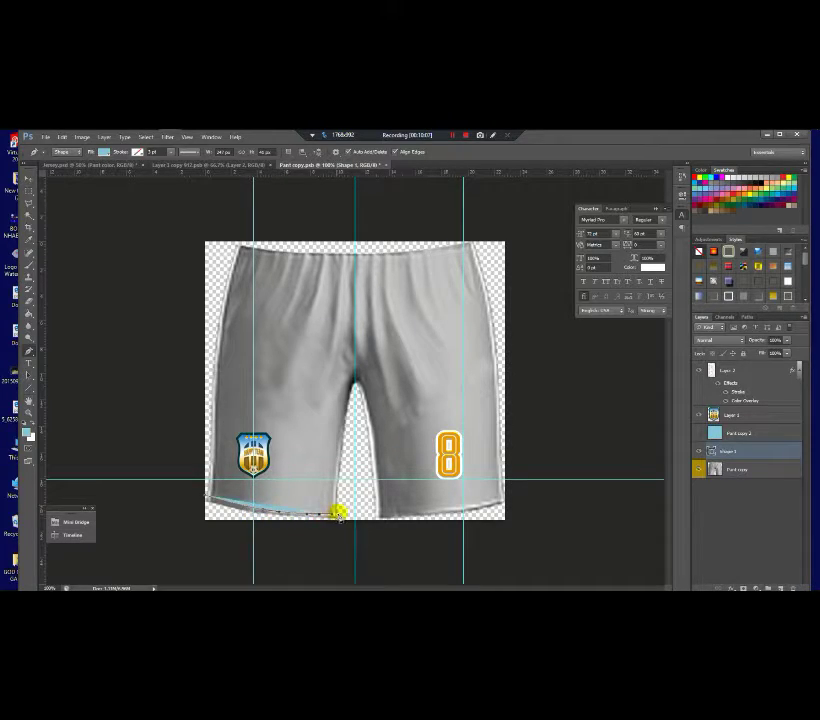
Step: Set the hem shape's fill to none
left_click(139, 152)
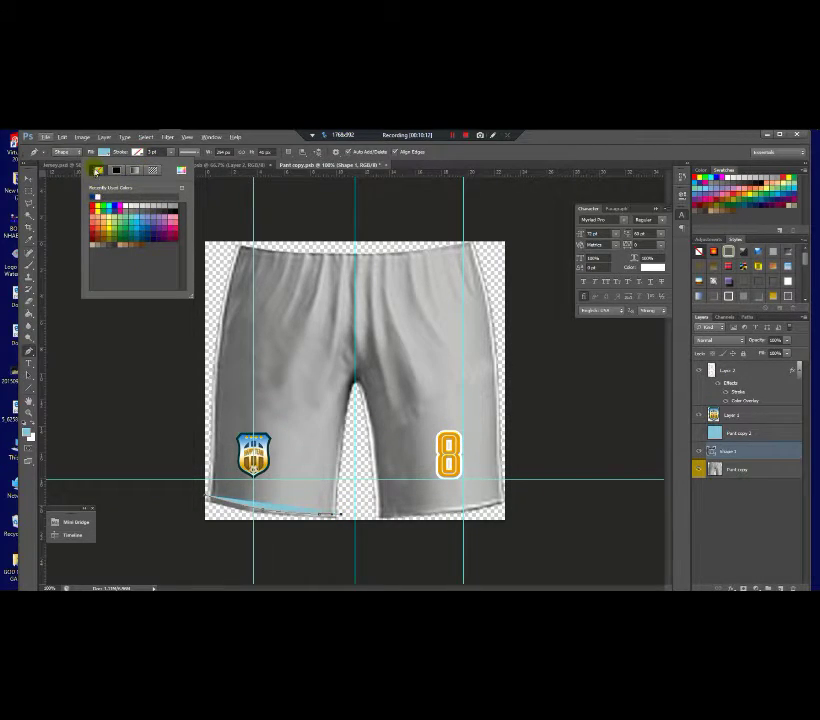
left_click(109, 152)
left_click(66, 172)
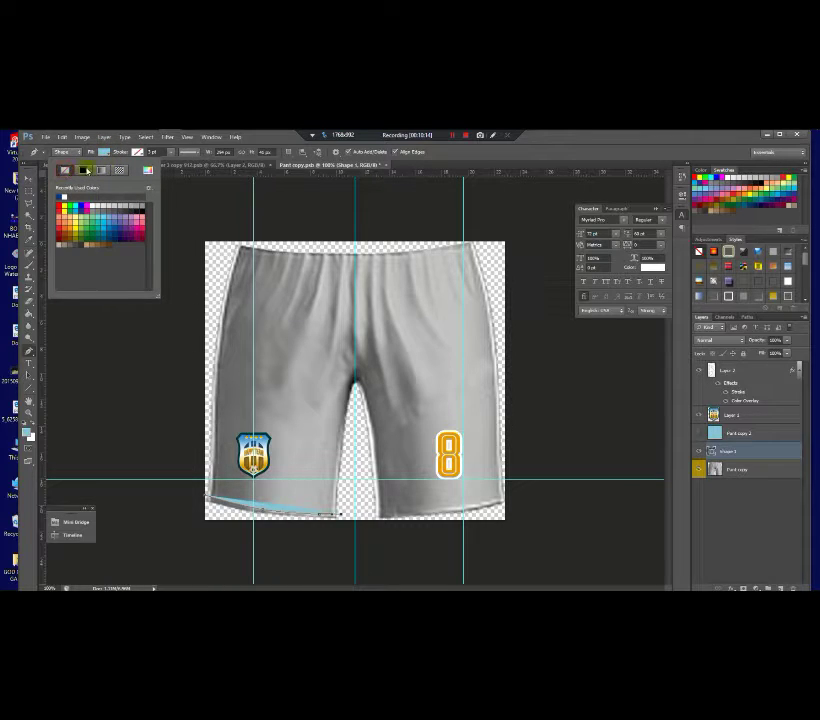
left_click(137, 152)
left_click(27, 184)
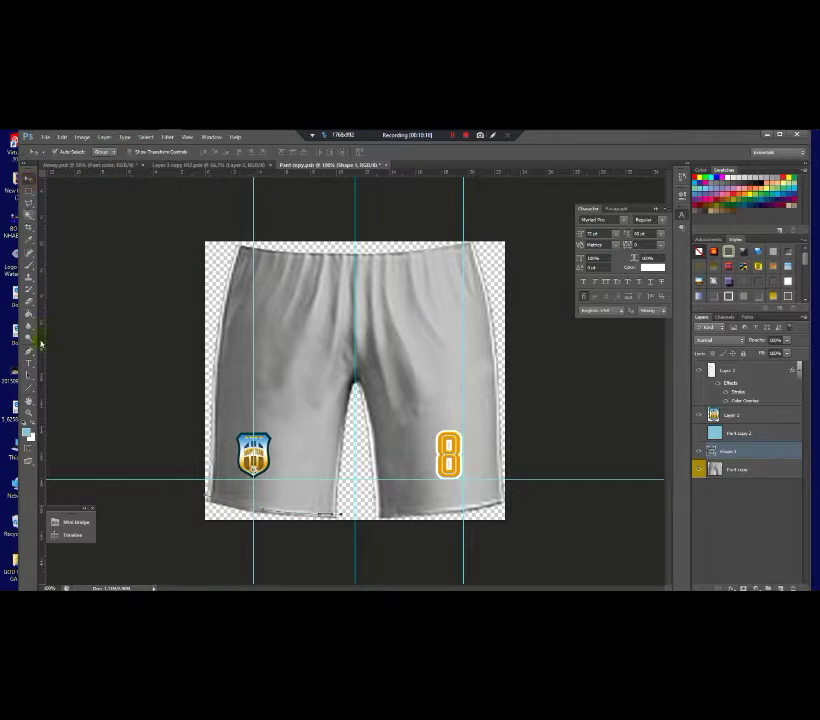
Step: Give the hem shape a thick stroke in the orange sampled from the number 8
left_click(27, 264)
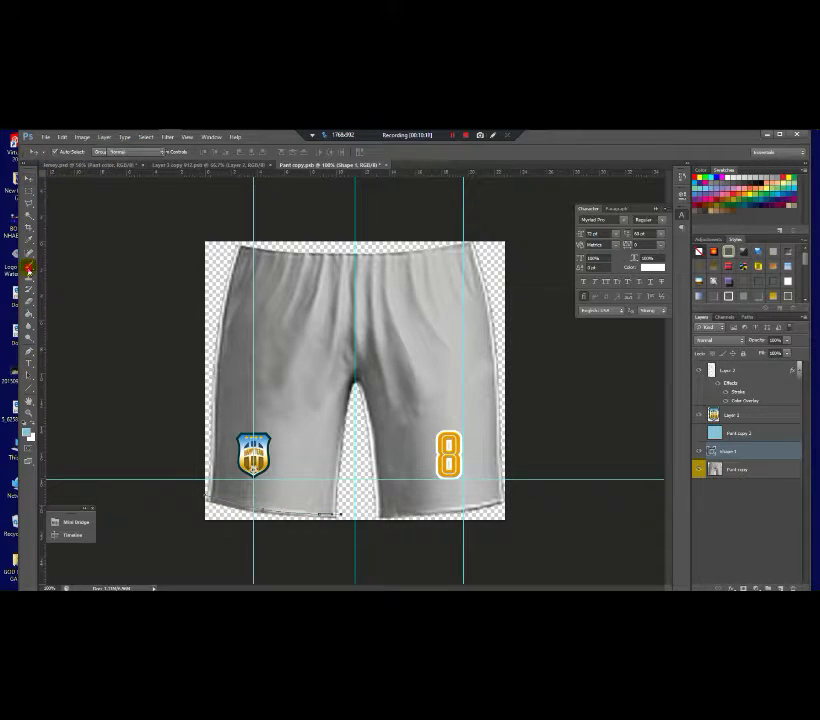
left_click(452, 452, "alt")
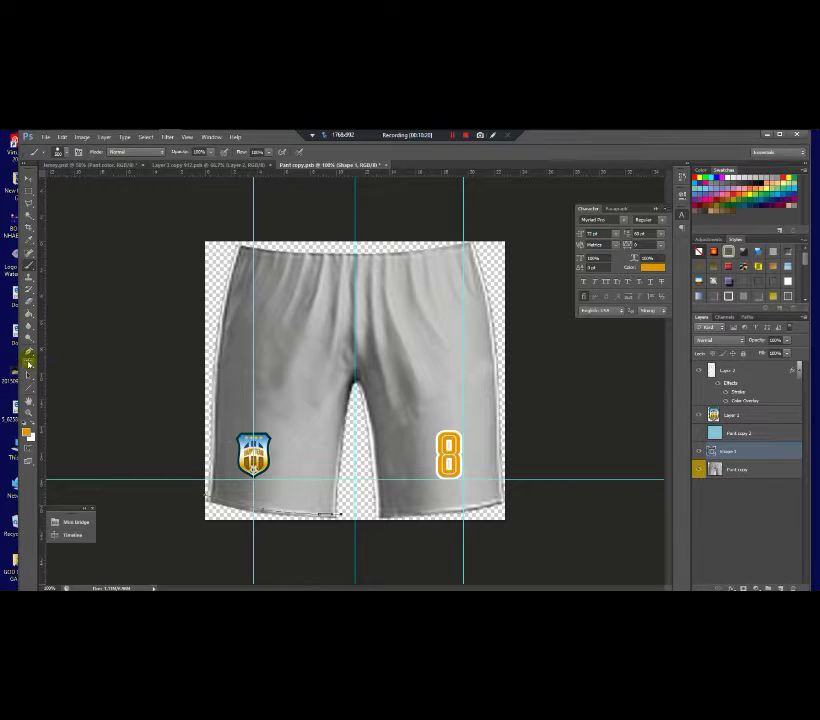
left_click(28, 353)
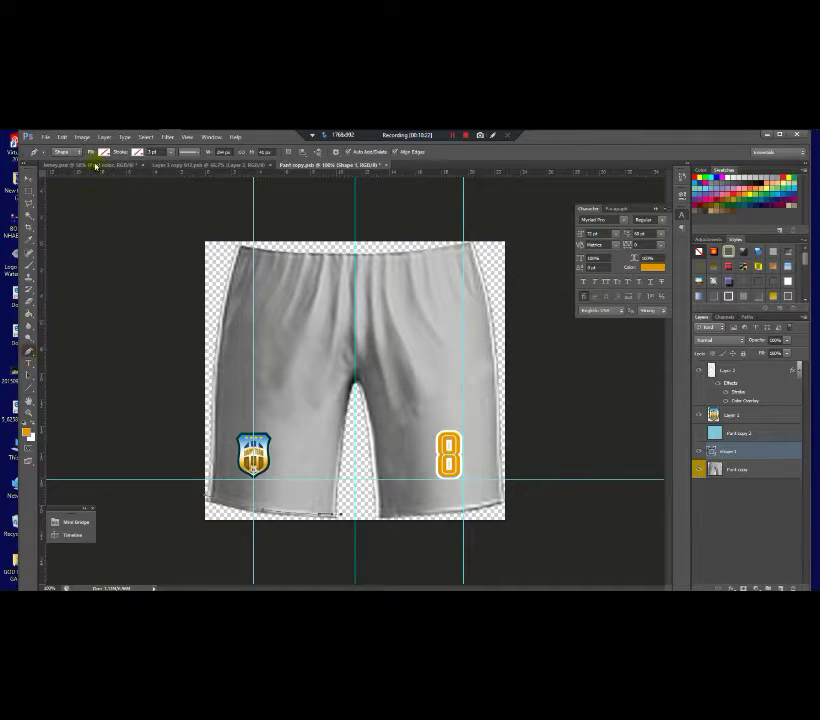
left_click(138, 152)
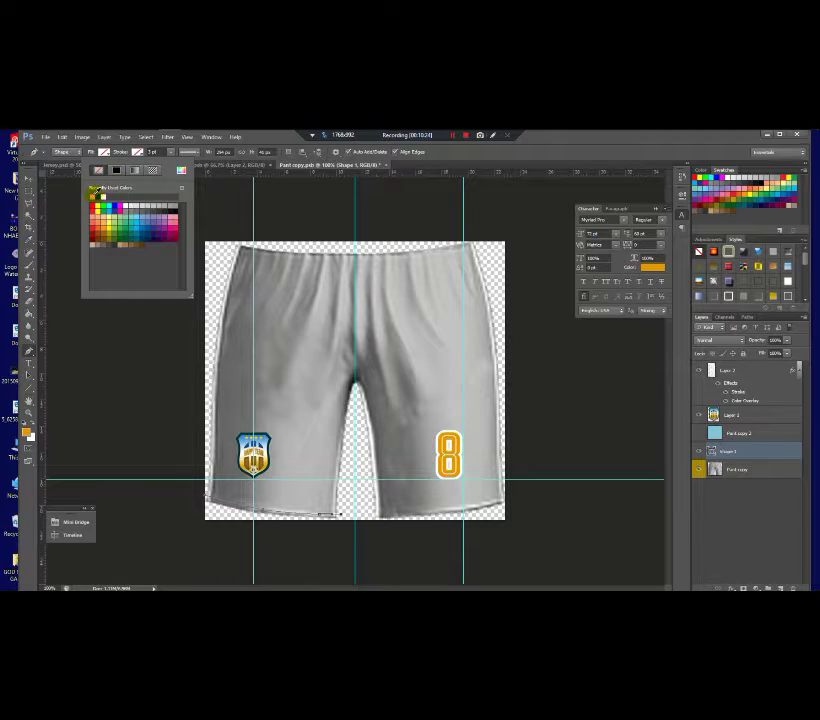
left_click(94, 196)
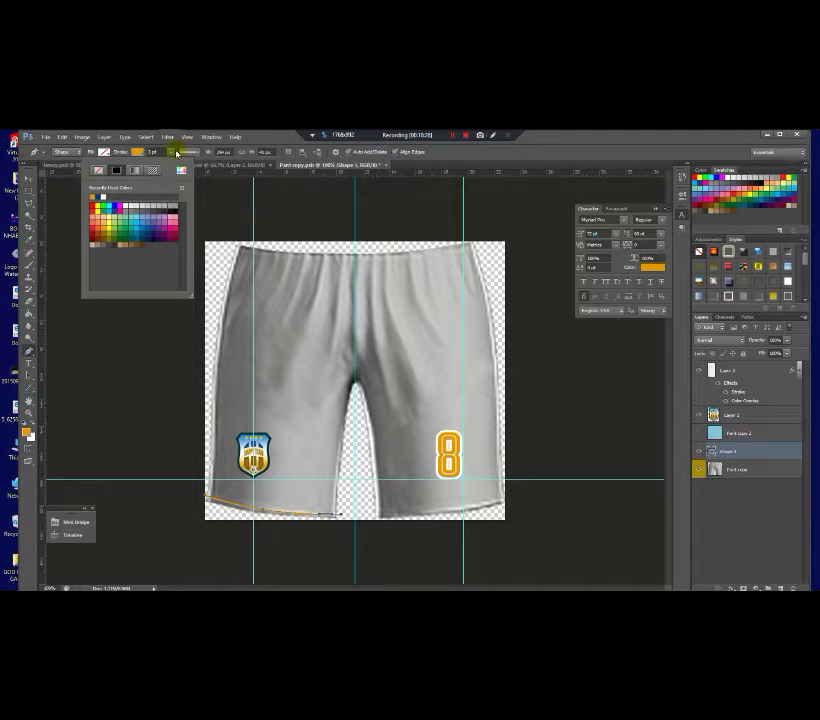
left_click(176, 153)
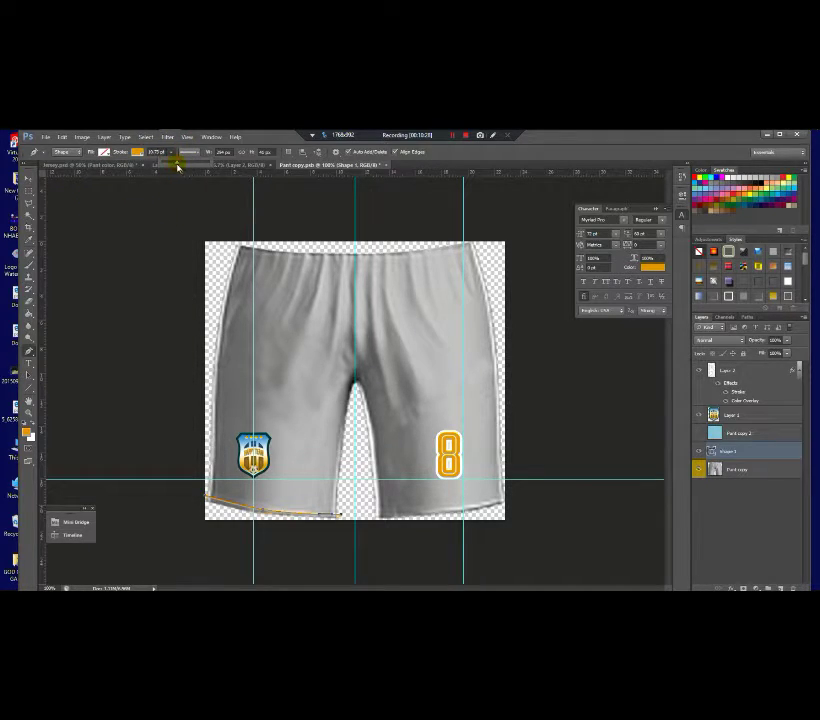
left_click_drag(178, 167, 185, 168)
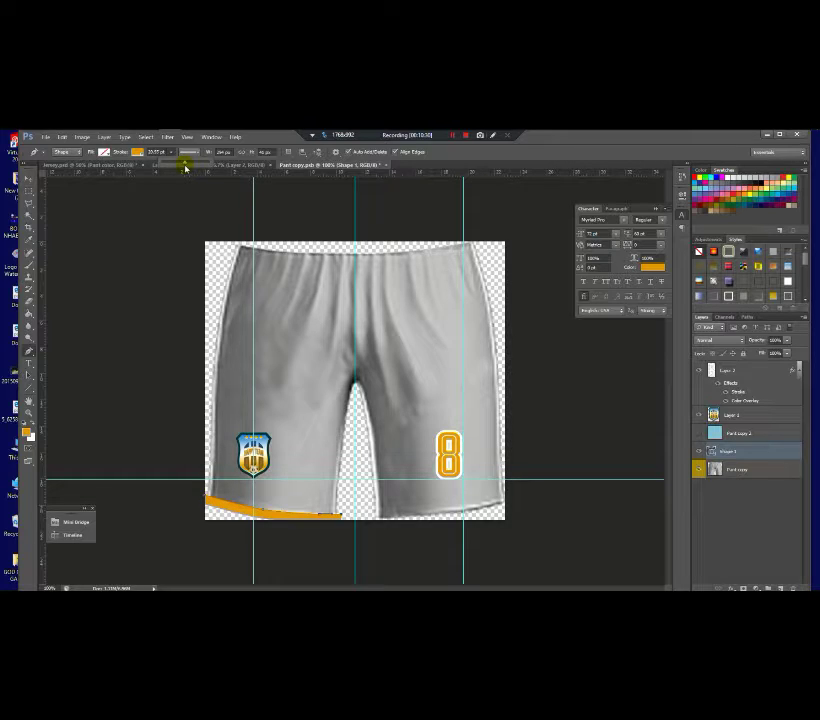
Step: Nudge the orange stripe along the hem and select its Shape 1 layer
left_click(28, 177)
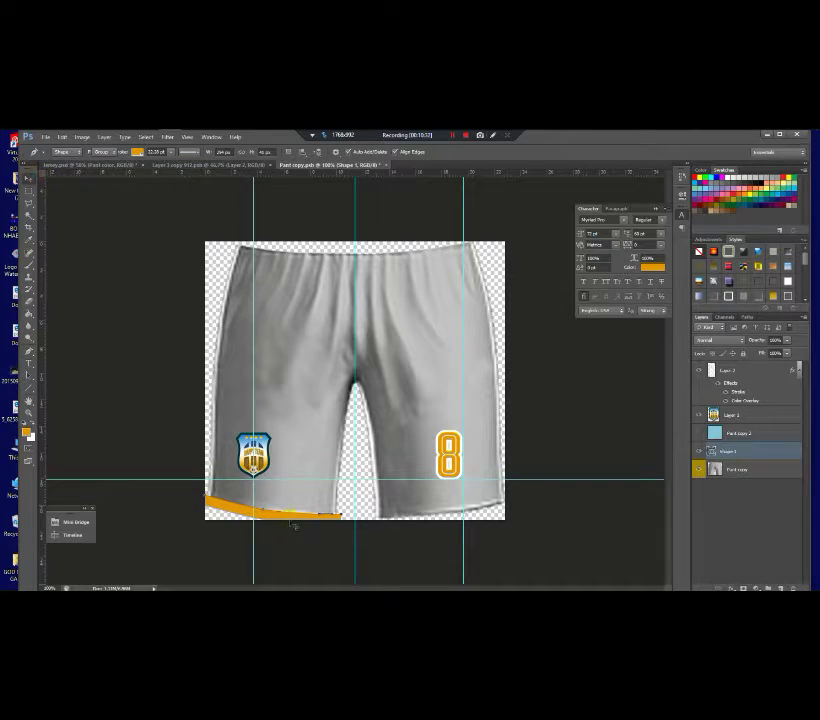
mouse_move(292, 509)
left_mouse_down()
mouse_move(286, 514)
mouse_move(292, 500)
mouse_move(286, 514)
left_mouse_up()
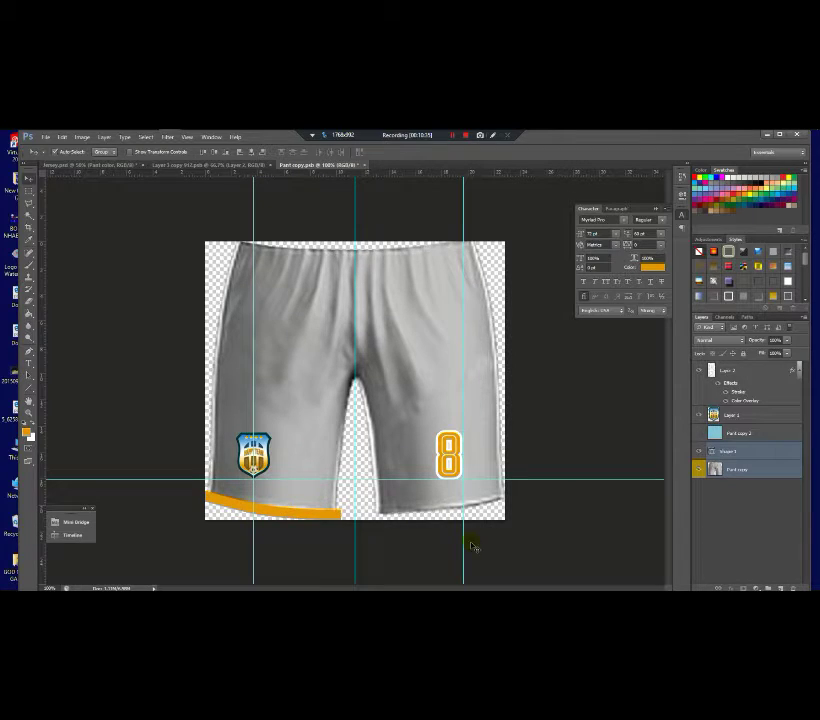
left_click(758, 469)
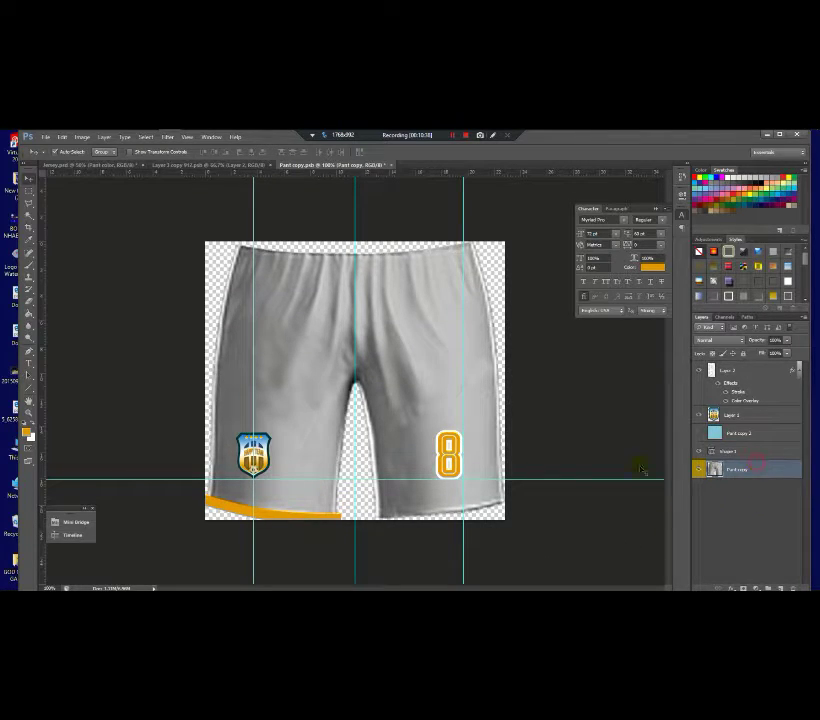
left_click(294, 515)
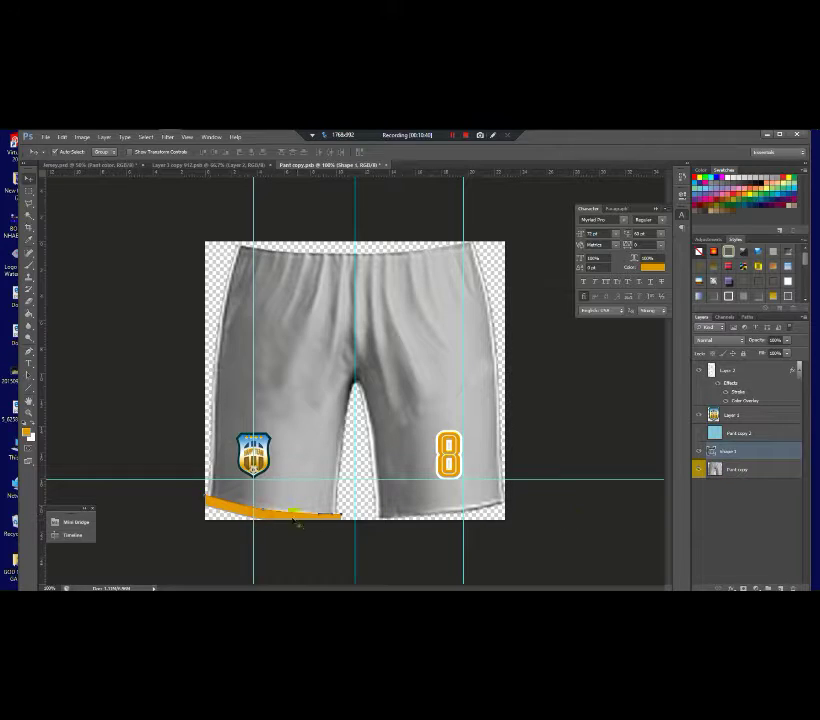
Step: Duplicate the Shape 1 stripe, flip it vertically, and move the copy onto the right hem
left_click_drag(279, 515, 278, 503)
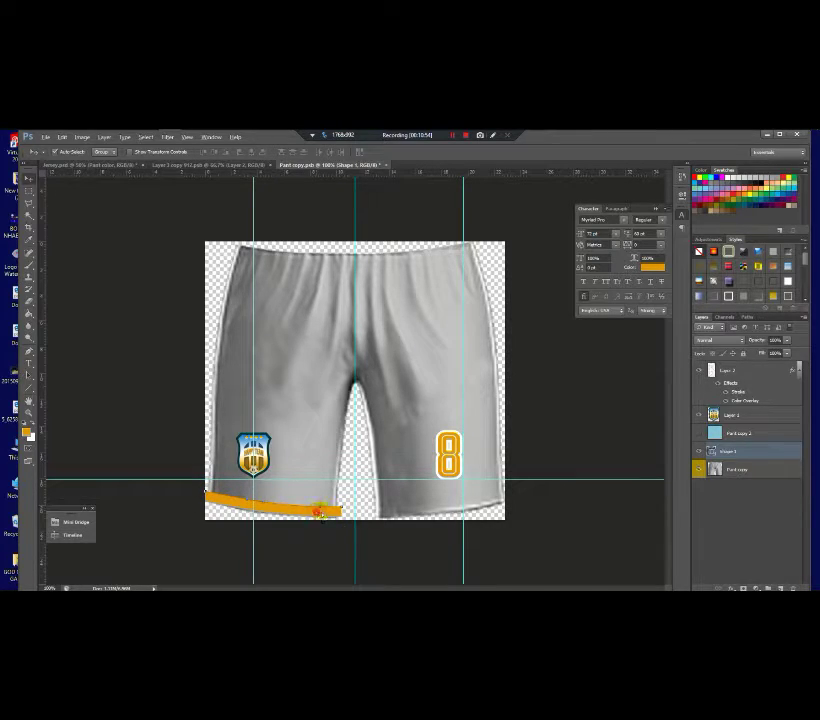
left_click_drag(318, 512, 322, 515)
left_click_drag(735, 451, 781, 587)
key("ctrl+t")
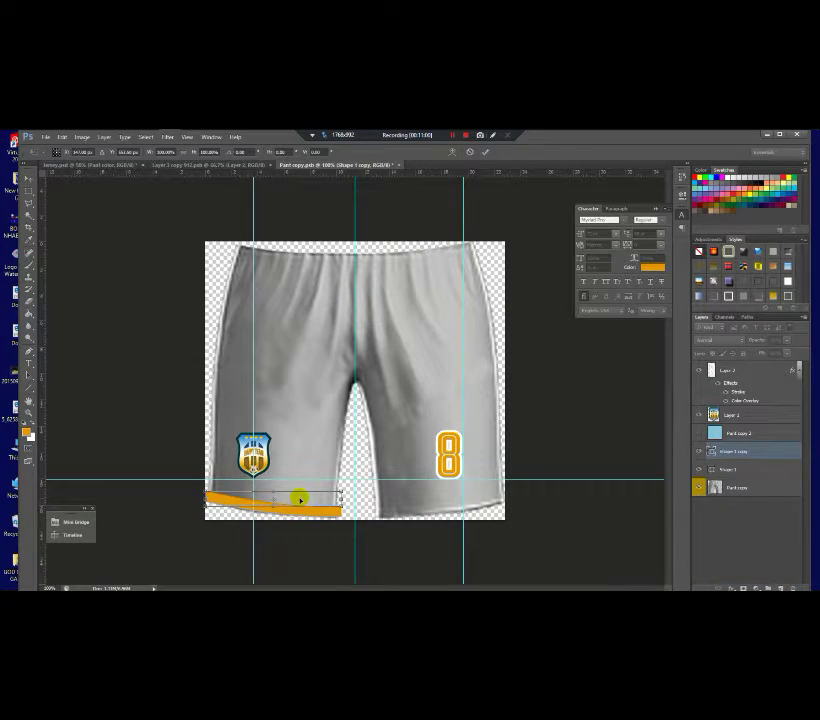
right_click(300, 499)
left_click(342, 492)
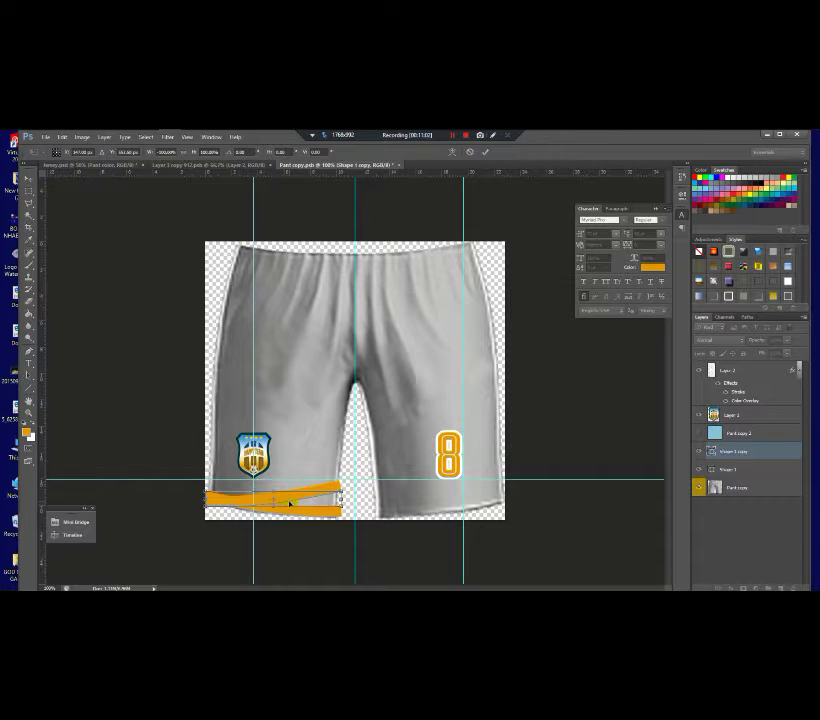
left_click_drag(289, 503, 460, 510)
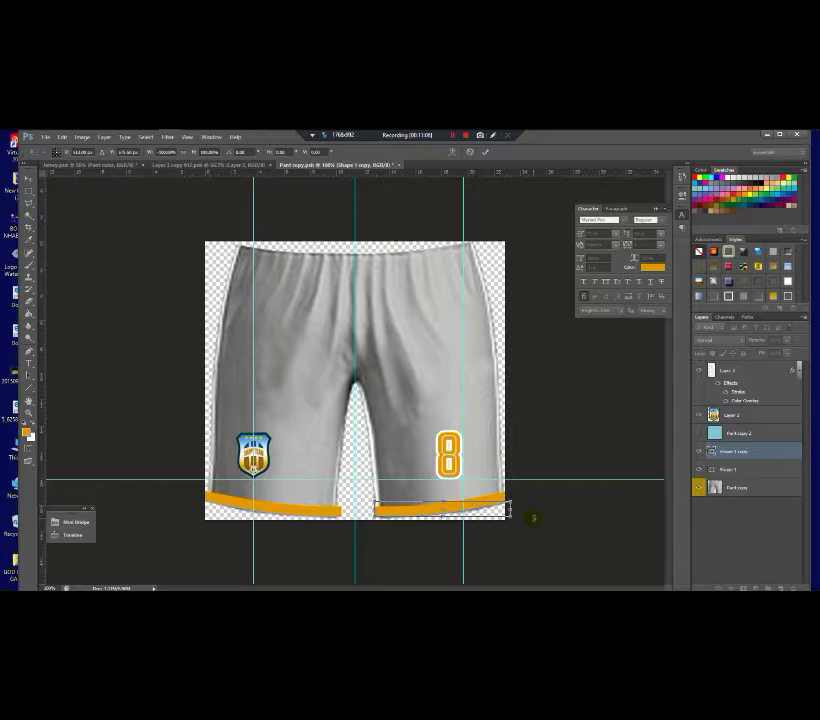
key("Return")
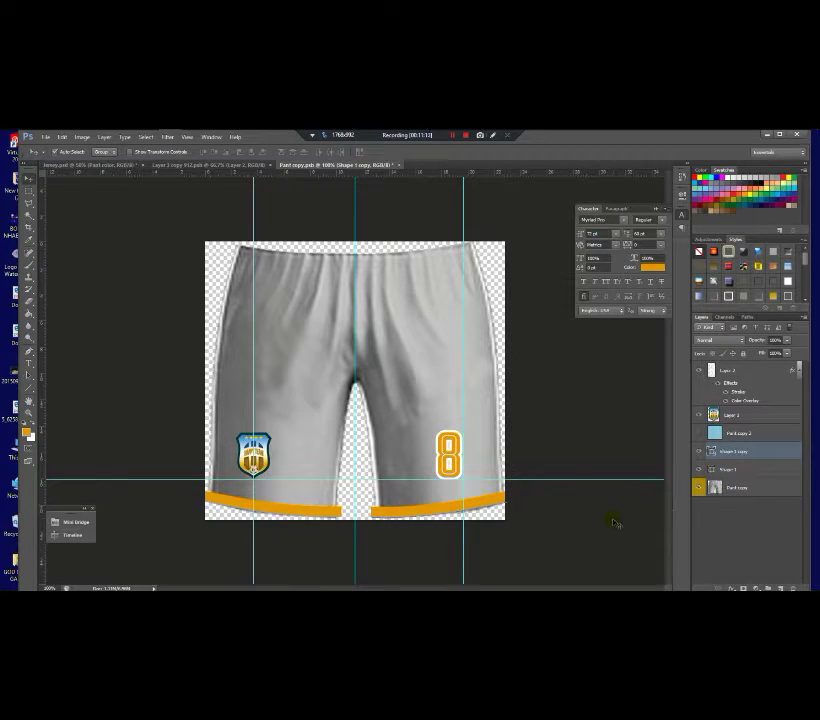
Step: Show the light-blue fill below the orange stripes, then save and close the shorts document
left_click(698, 438)
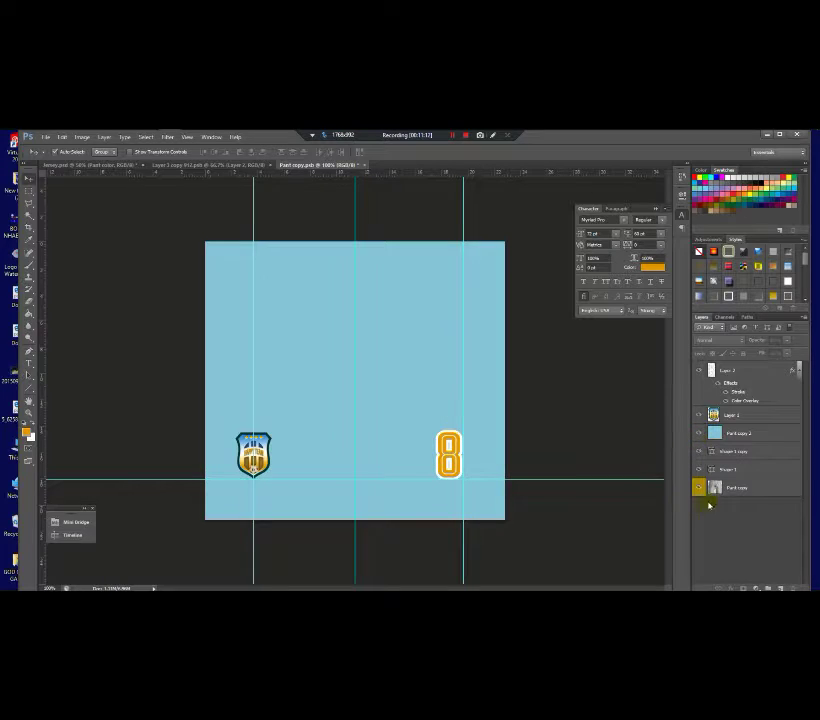
mouse_move(742, 433)
left_mouse_down()
mouse_move(741, 480)
mouse_move(741, 470)
left_mouse_up()
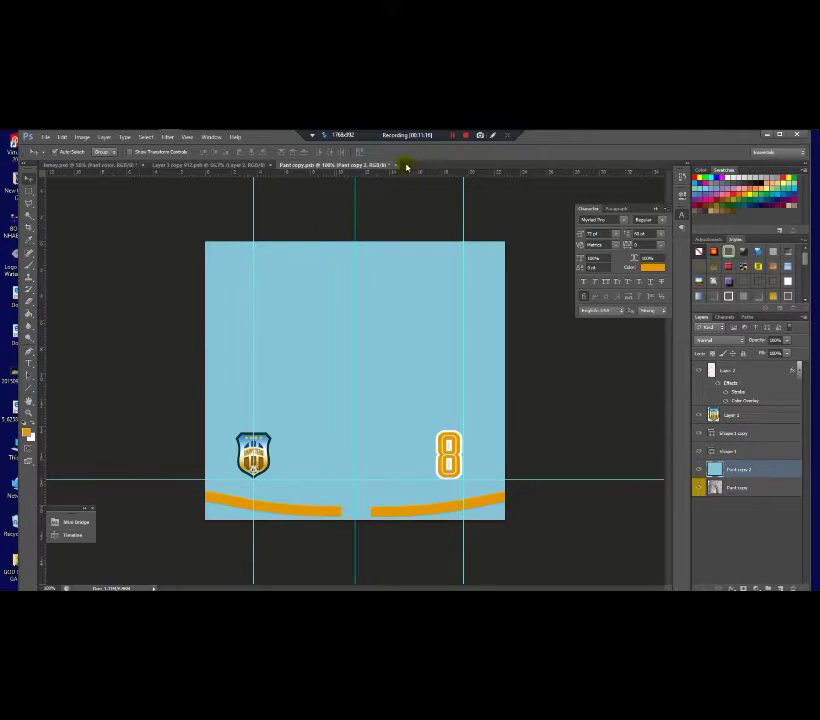
left_click(396, 164)
left_click(386, 308)
Step: Return to the Jersey.psd mockup and select the left sock's colour layer in the Sock group
left_click(170, 166)
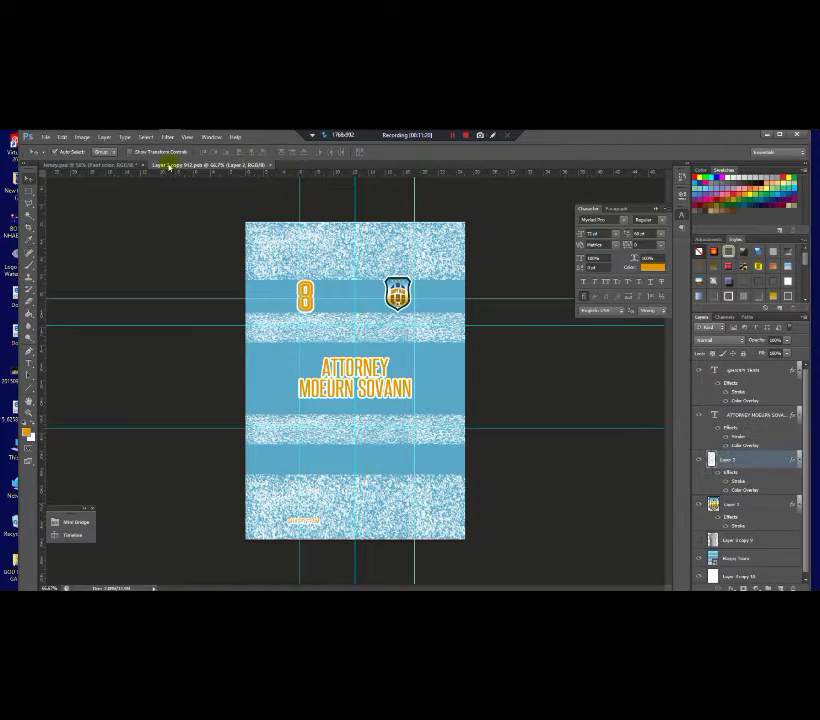
left_click(140, 164)
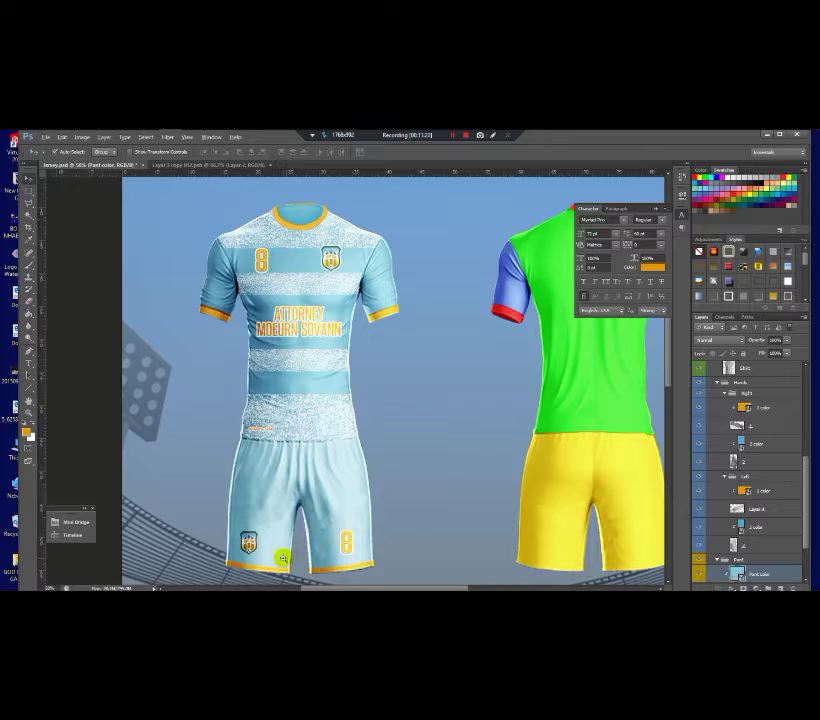
scroll(283, 558, "down", 2)
scroll(236, 357, "up", 1)
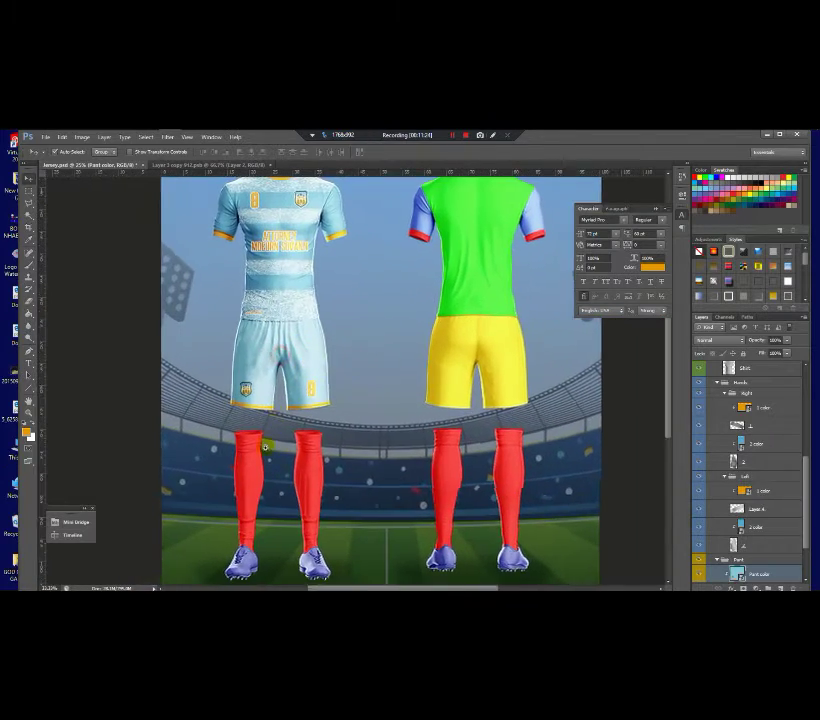
scroll(262, 445, "up", 1)
scroll(255, 440, "down", 2)
scroll(240, 433, "up", 3)
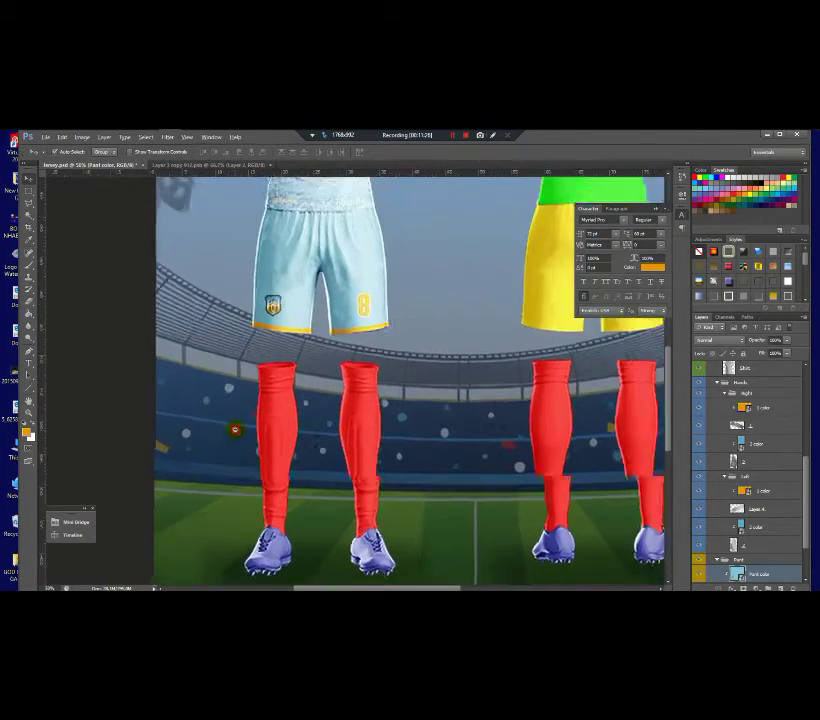
scroll(235, 429, "down", 2)
scroll(235, 429, "up", 1)
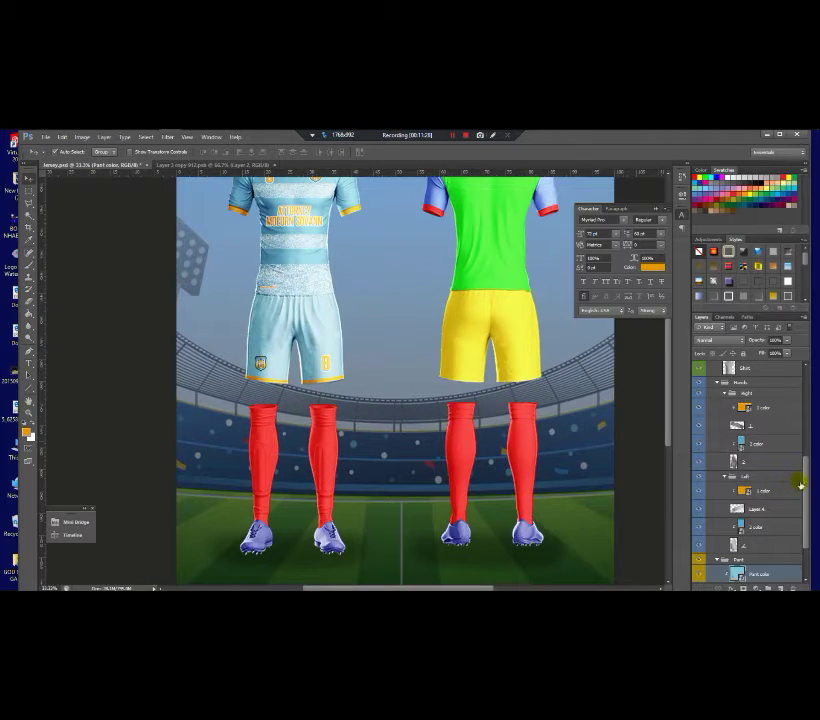
scroll(798, 500, "down", 3)
left_click(719, 546)
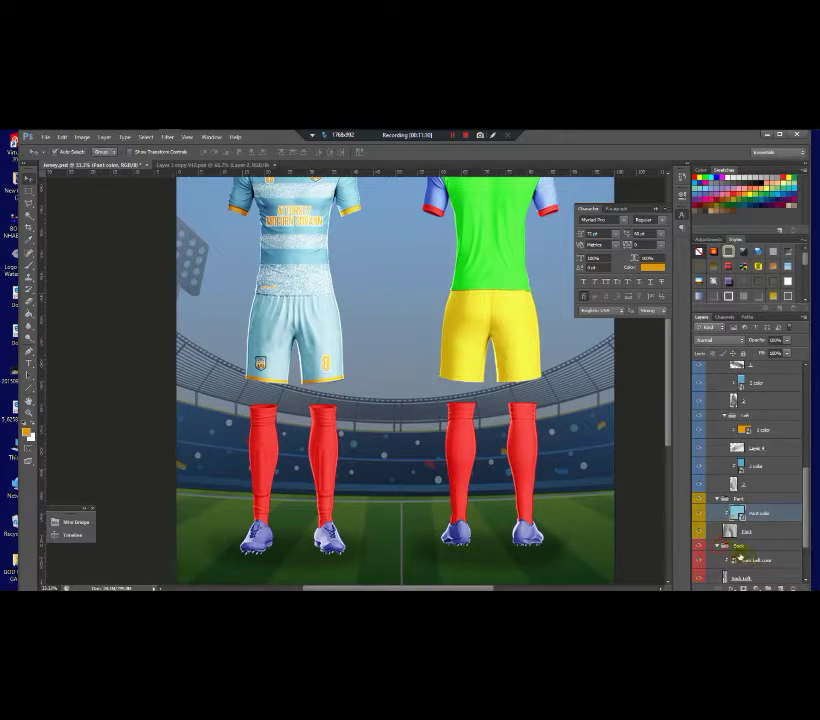
left_click(734, 560)
Step: Paint the left sock's colour artwork orange and save it
double_click(734, 560)
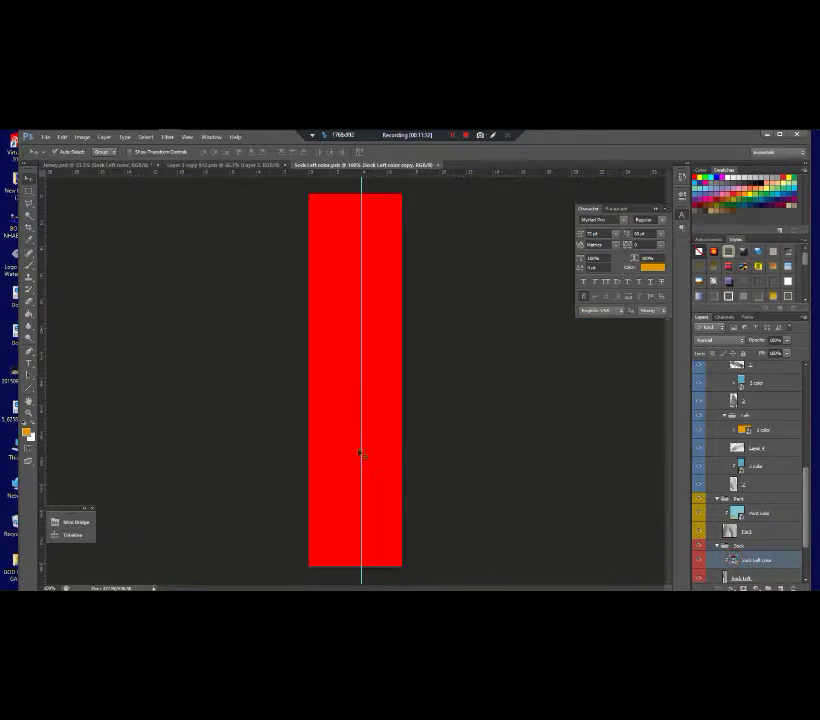
left_click(28, 265)
mouse_move(320, 205)
left_mouse_down()
mouse_move(339, 242)
mouse_move(315, 485)
mouse_move(390, 269)
left_mouse_up()
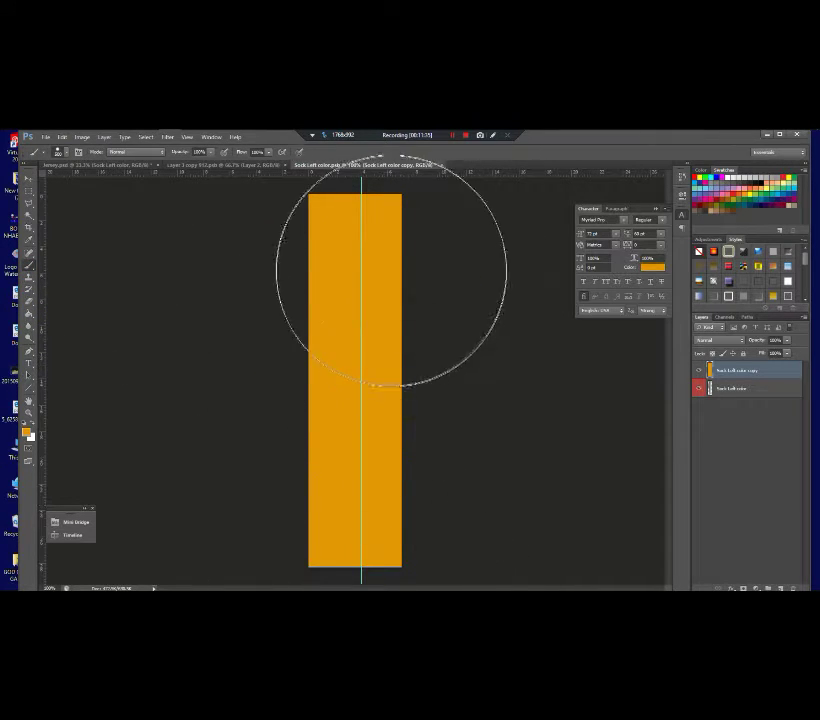
left_click(441, 164)
left_click(379, 307)
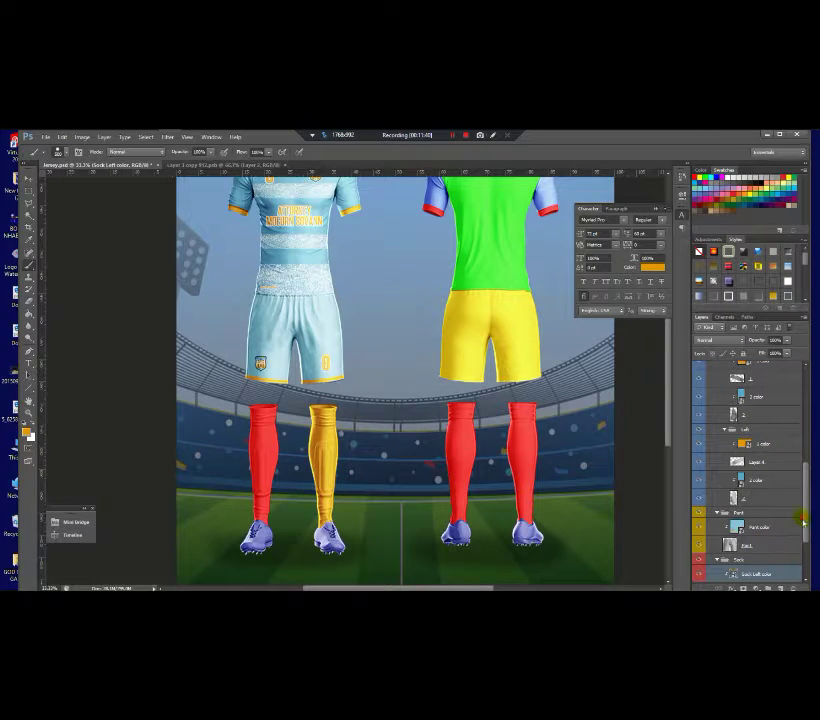
Step: Paint the right sock's colour rectangle orange, save it, and zoom out to the full mockup
scroll(742, 546, "down", 3)
double_click(735, 528)
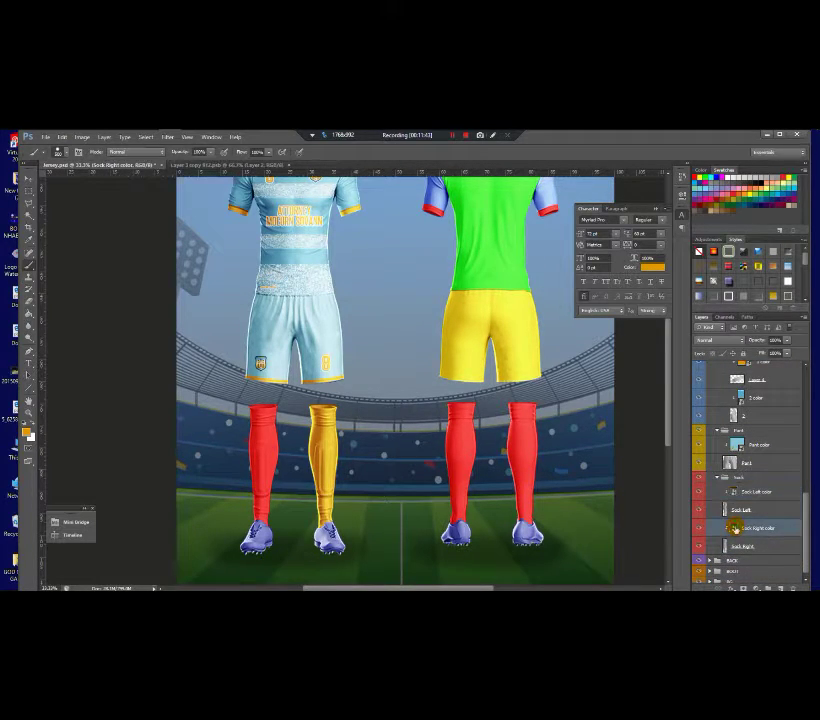
mouse_move(360, 220)
left_mouse_down()
mouse_move(419, 269)
mouse_move(465, 530)
left_mouse_up()
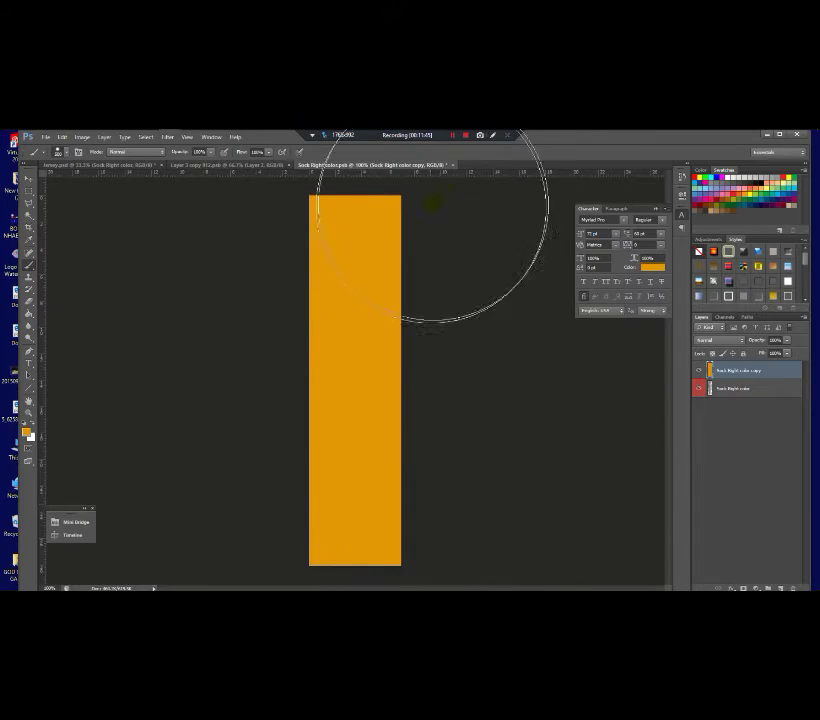
left_click(453, 167)
left_click(372, 307)
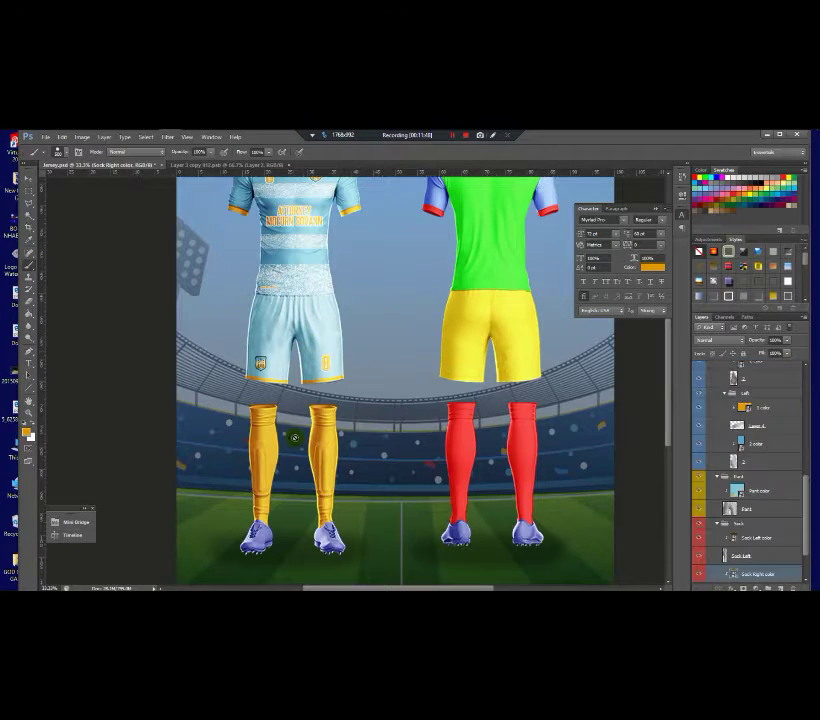
key("ctrl+minus")
Step: Select the right sleeve's colour layer and bring the Ly Heng Computer logo image forward
scroll(266, 242, "up", 3)
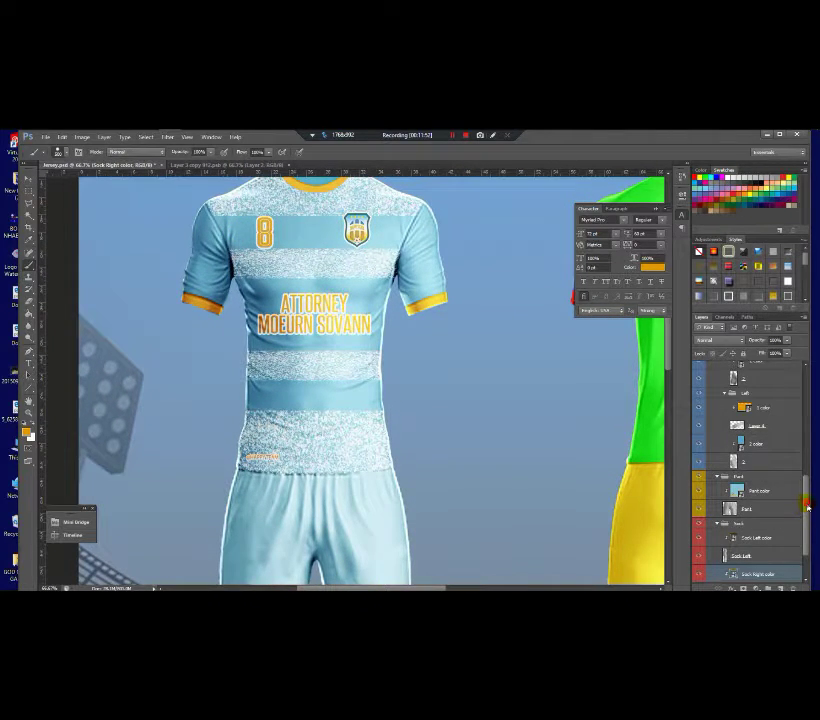
left_click_drag(808, 508, 807, 480)
left_click(741, 446)
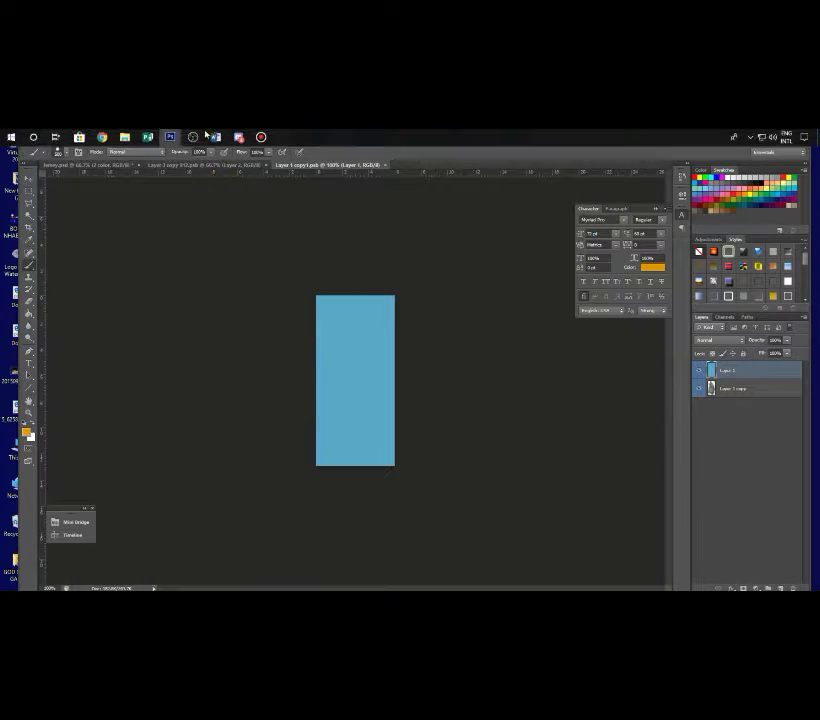
left_click(125, 137)
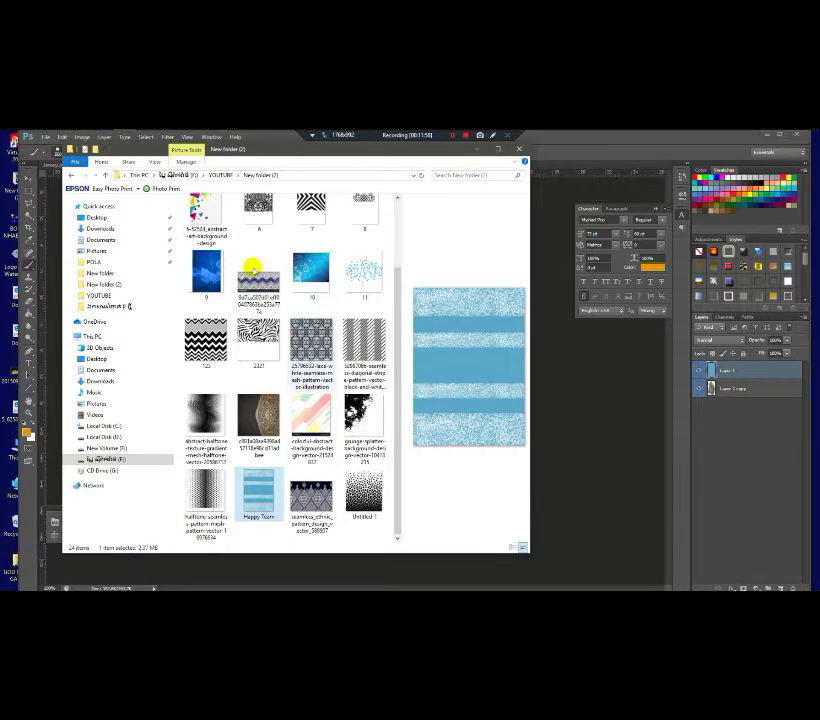
left_click(478, 149)
mouse_move(170, 138)
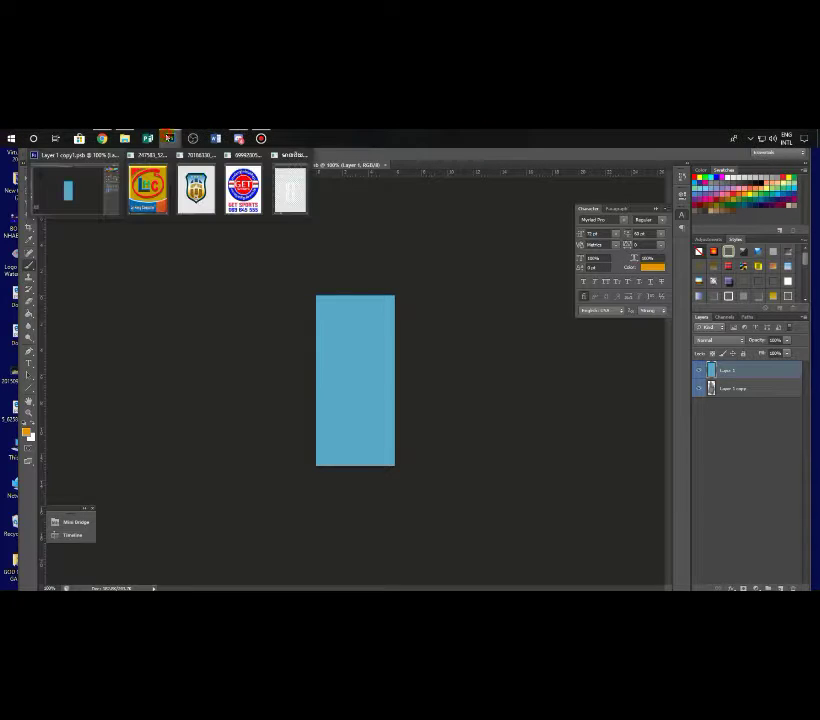
left_click(150, 190)
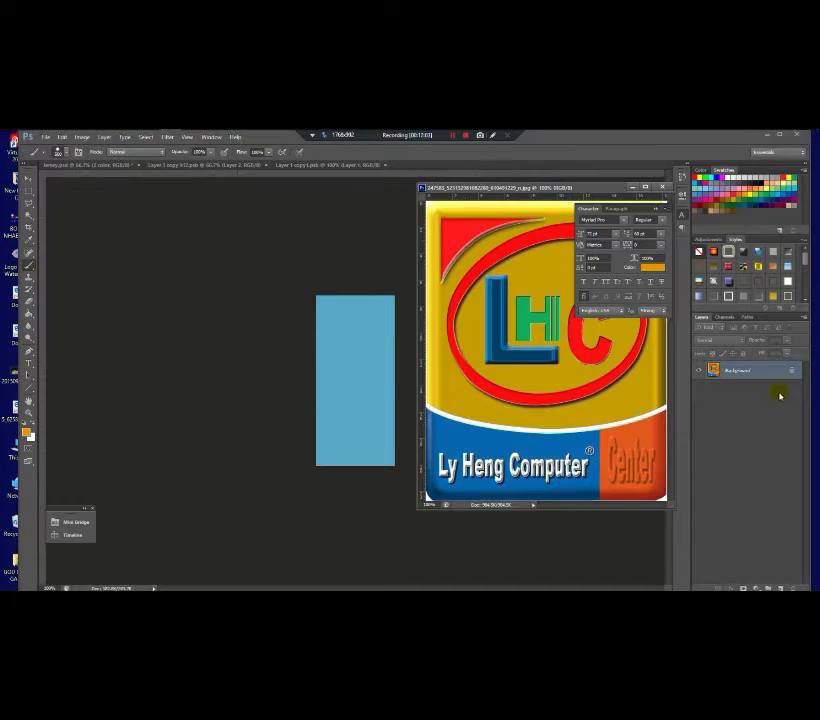
left_click_drag(514, 189, 176, 227)
Step: Copy the LHC logo into the sleeve document with the Move tool
left_click(29, 179)
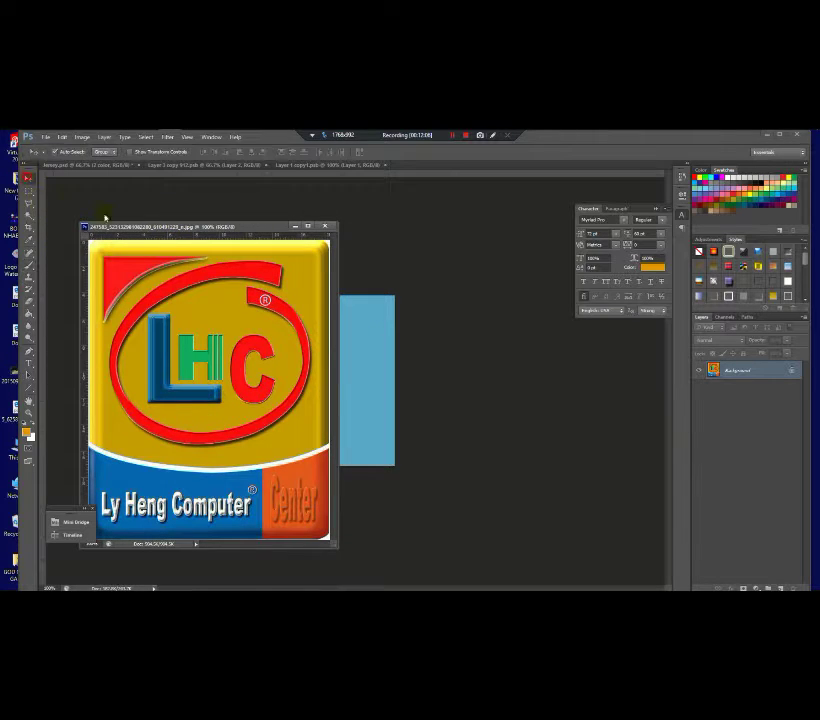
left_click(370, 351)
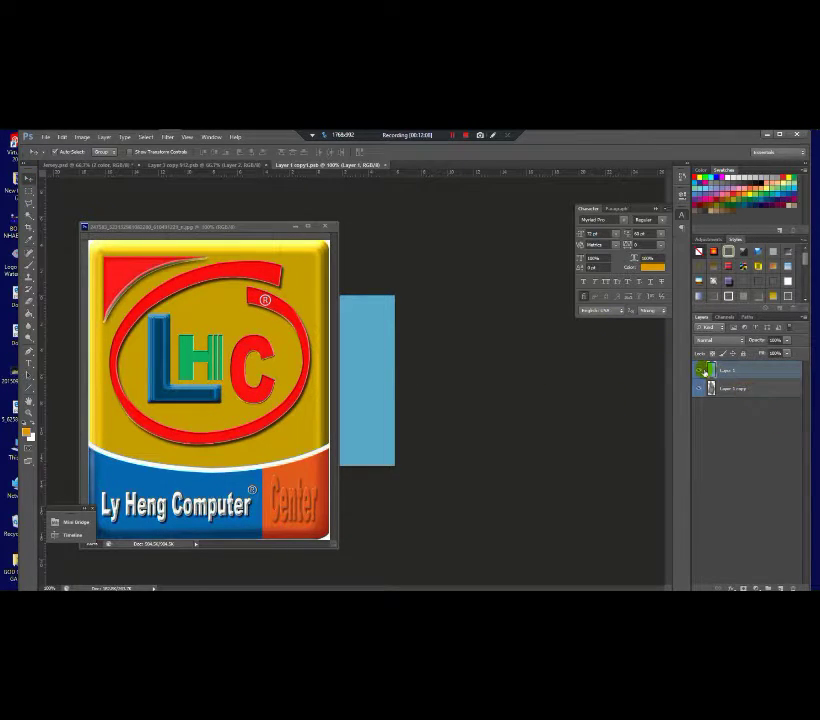
key("ctrl+comma")
left_click_drag(308, 372, 363, 383)
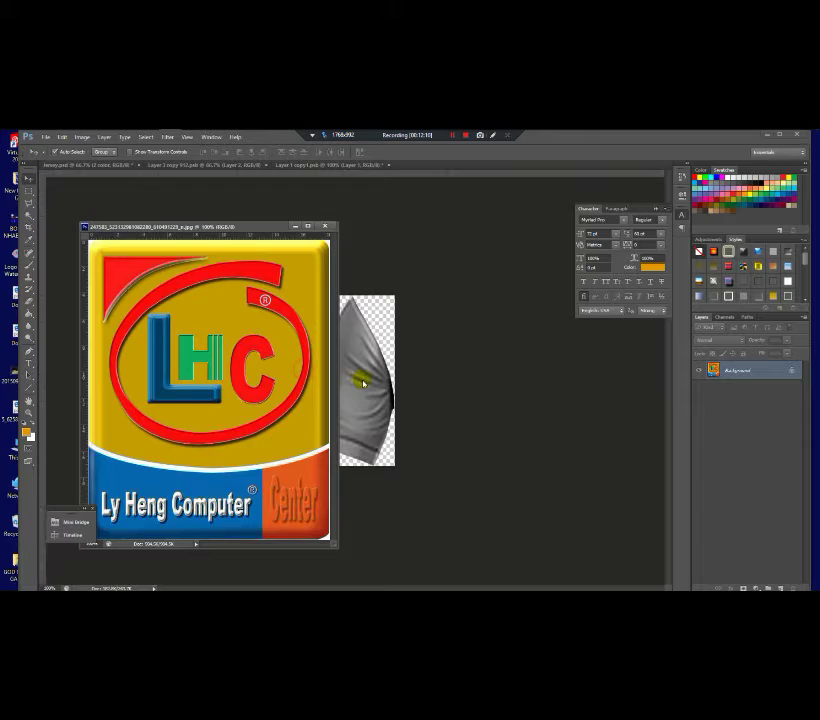
left_click_drag(300, 413, 384, 425)
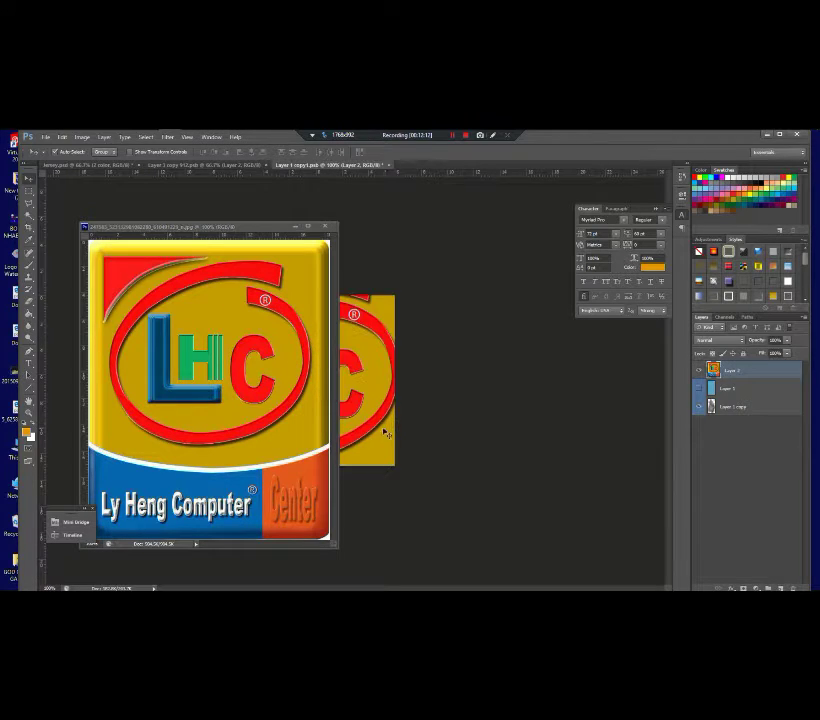
left_click(297, 232)
Step: Shrink and tilt the LHC logo into a small badge on the sleeve
key("ctrl+t")
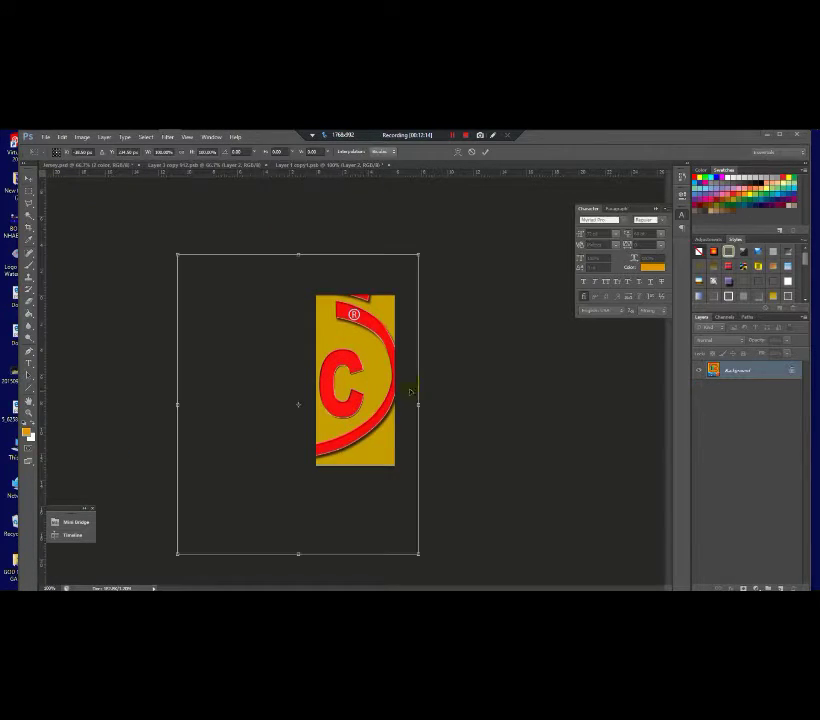
left_click_drag(417, 254, 380, 345)
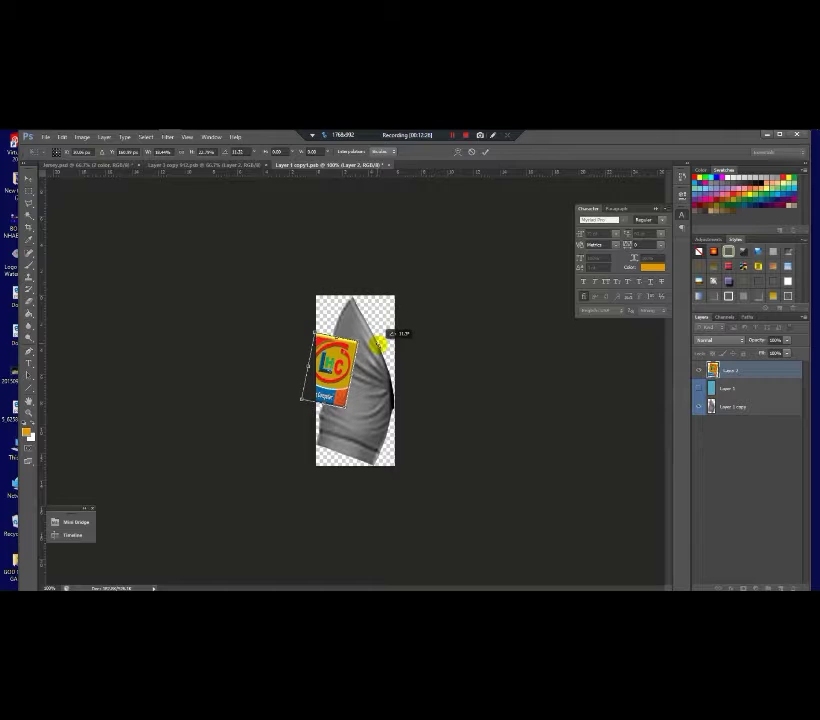
left_click_drag(343, 403, 352, 403)
key("Return")
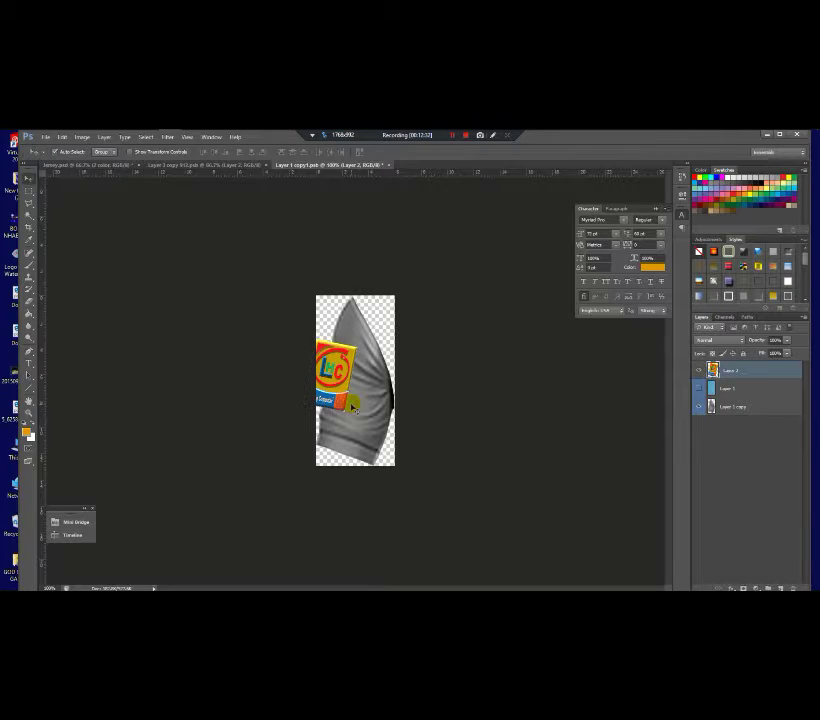
Step: Show the blue fill again, then save and close the sleeve document
left_click(703, 389)
left_click(697, 388)
left_click(389, 165)
left_click(373, 308)
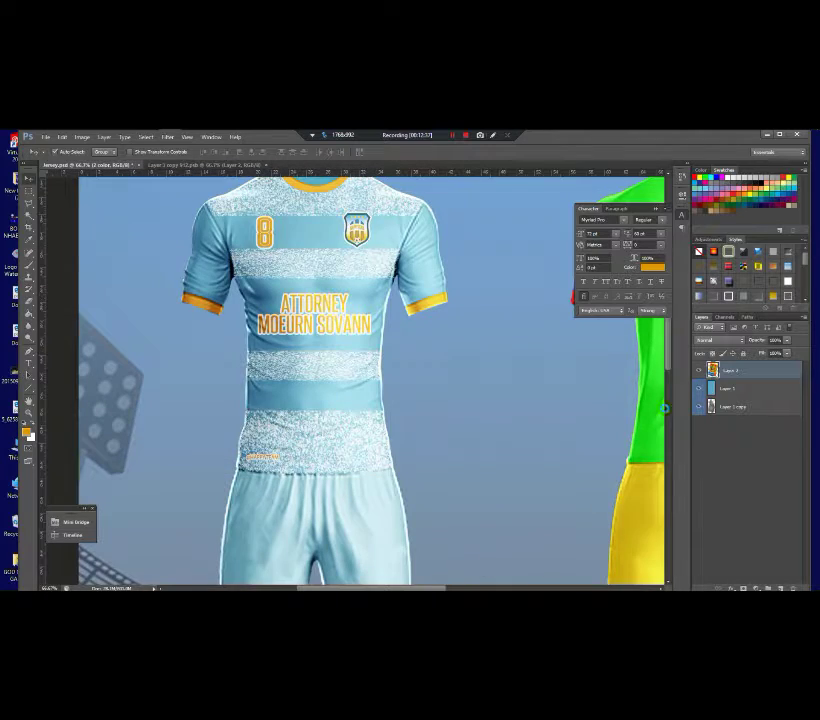
left_click(192, 247)
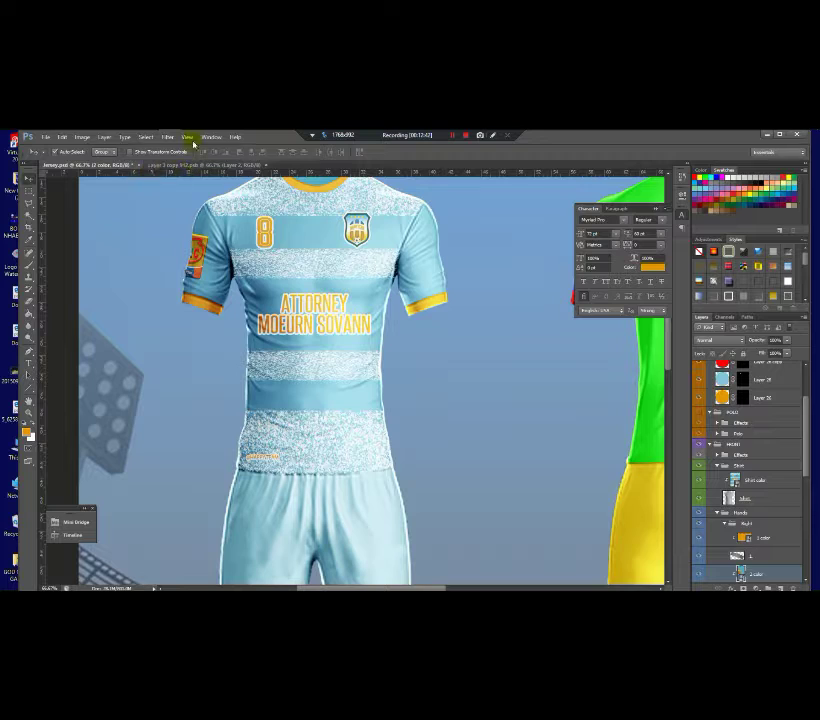
Step: Bring the GET SPORTS logo image forward and move its window toward the centre
mouse_move(170, 137)
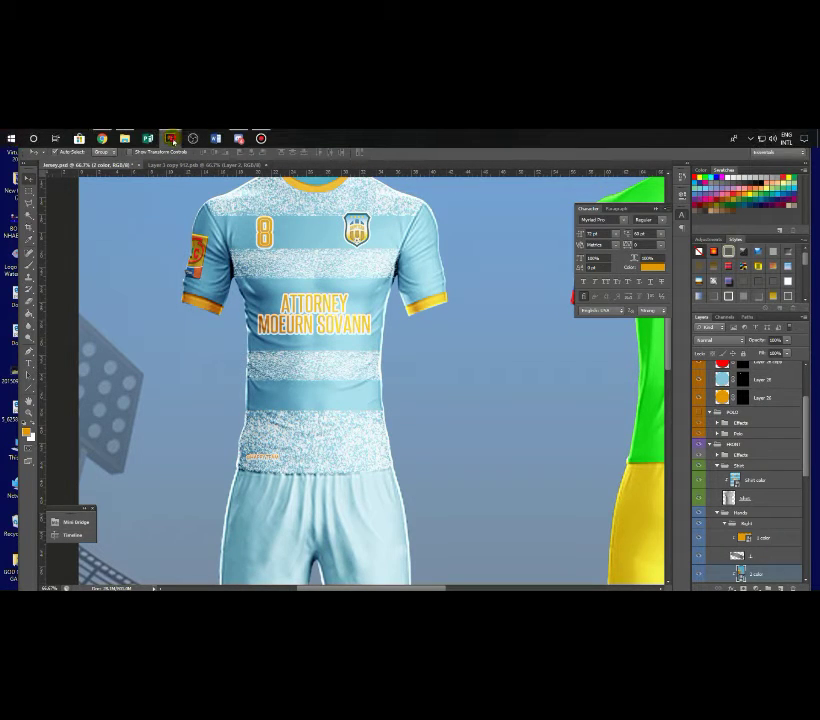
mouse_move(240, 192)
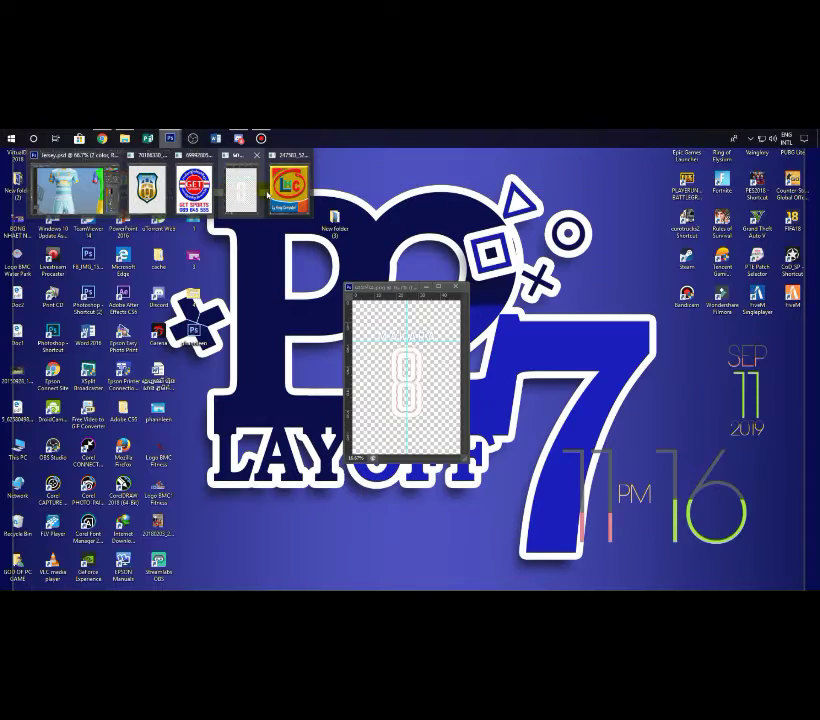
left_click(194, 190)
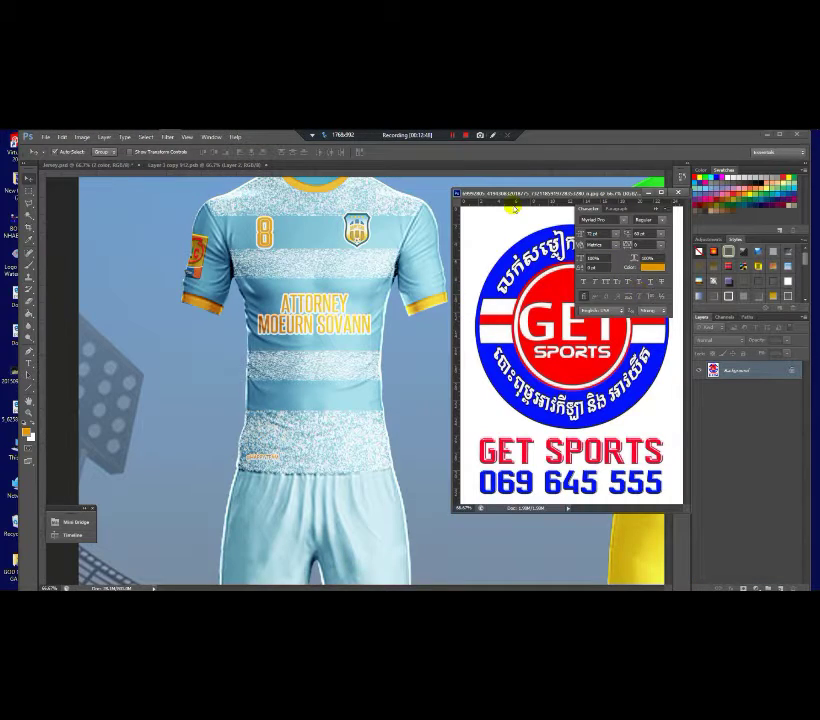
left_click(255, 163)
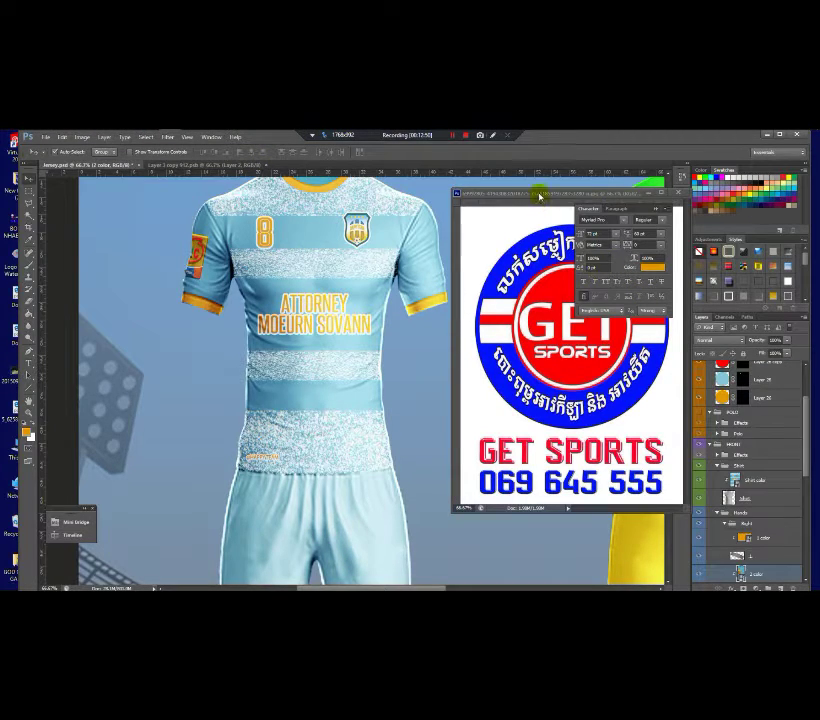
left_click_drag(539, 197, 358, 197)
left_click(560, 383)
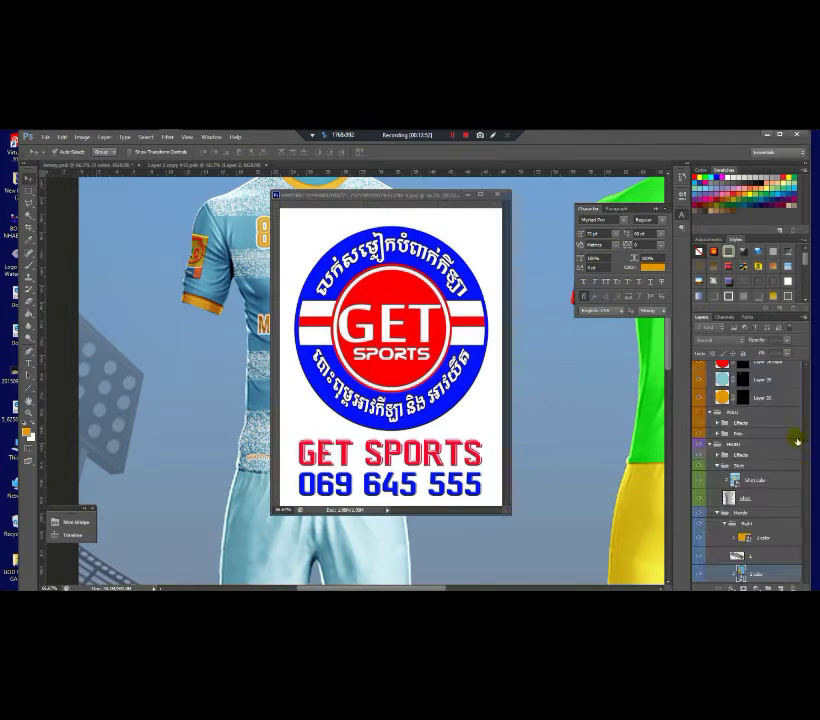
Step: Open the left sleeve's colour smart object from the Left group
left_click_drag(801, 464, 800, 496)
left_click(741, 543)
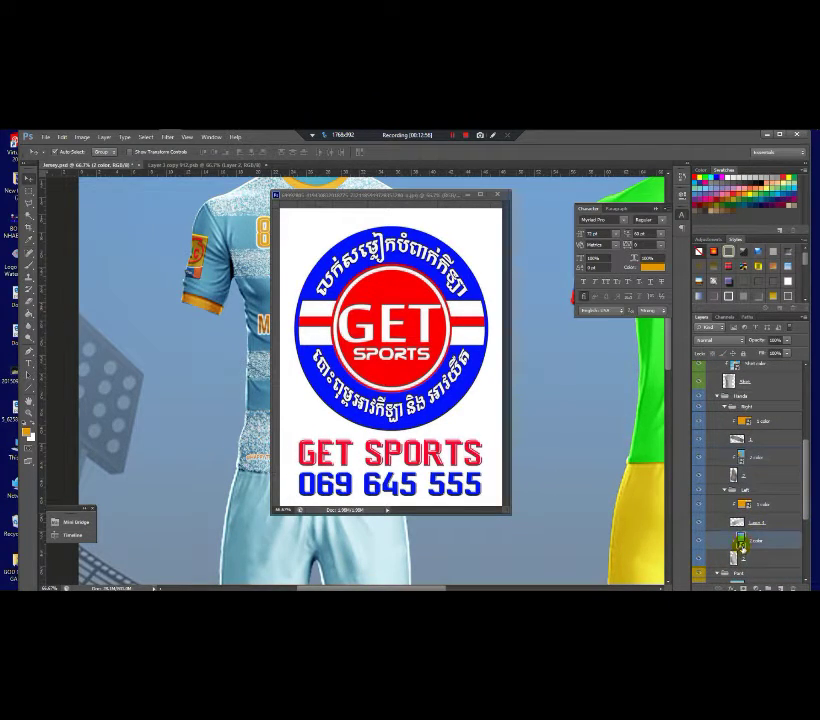
double_click(741, 543)
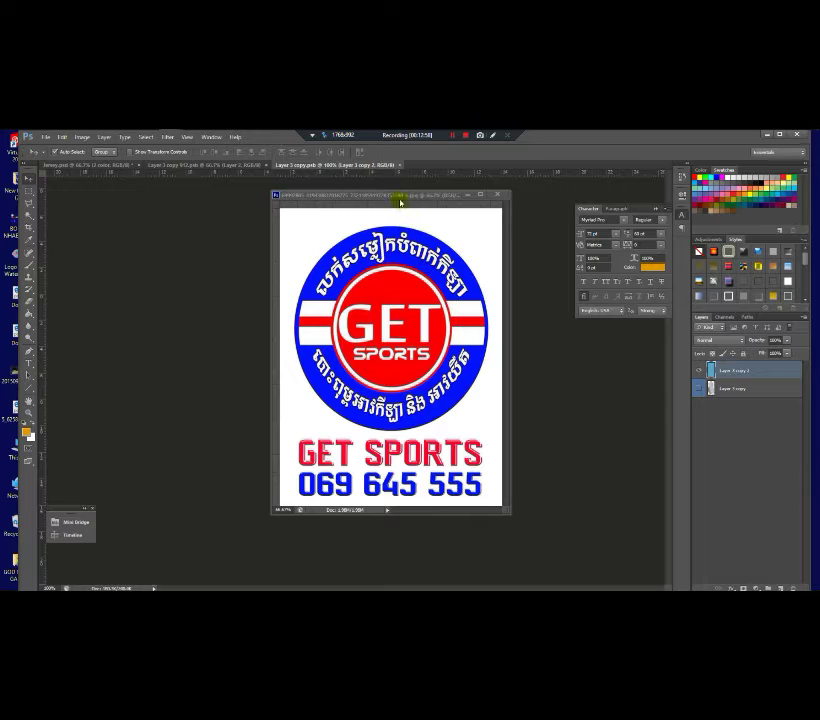
Step: Bring the GET SPORTS logo into the left sleeve document and shrink it to a small patch
left_click_drag(285, 195, 70, 198)
left_click_drag(240, 320, 362, 375)
key("ctrl+t")
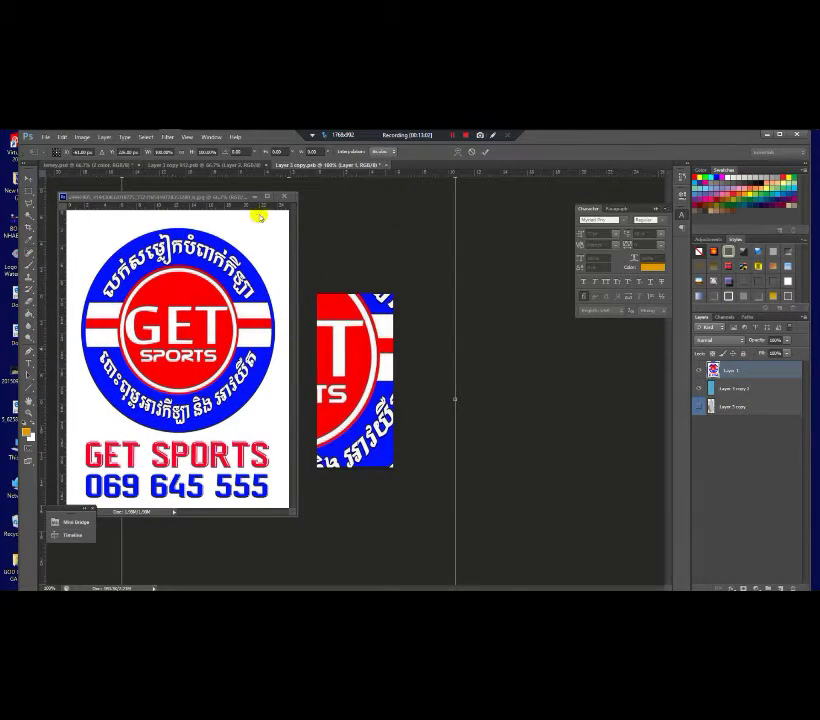
left_click_drag(449, 213, 402, 410)
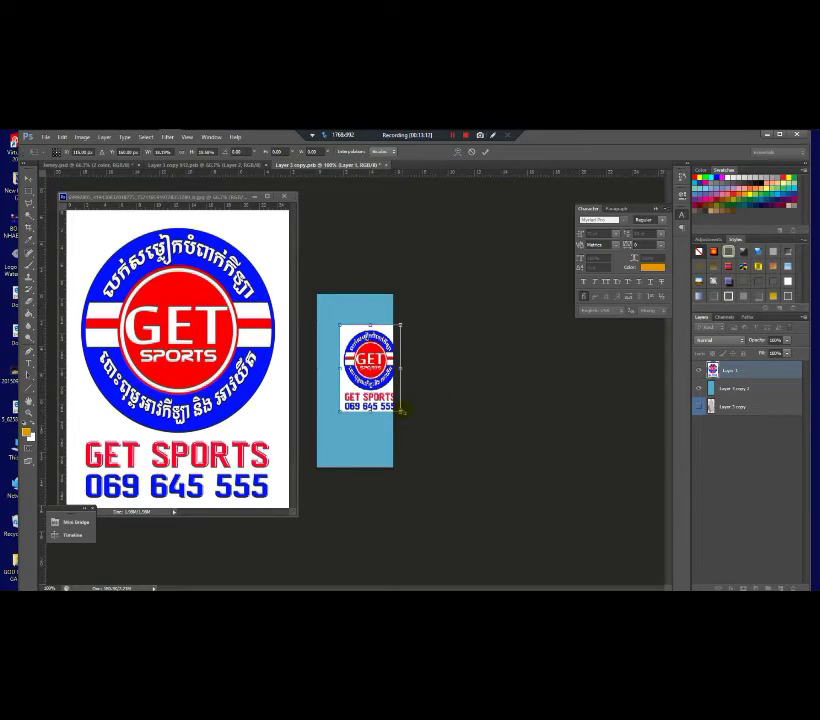
key("Return")
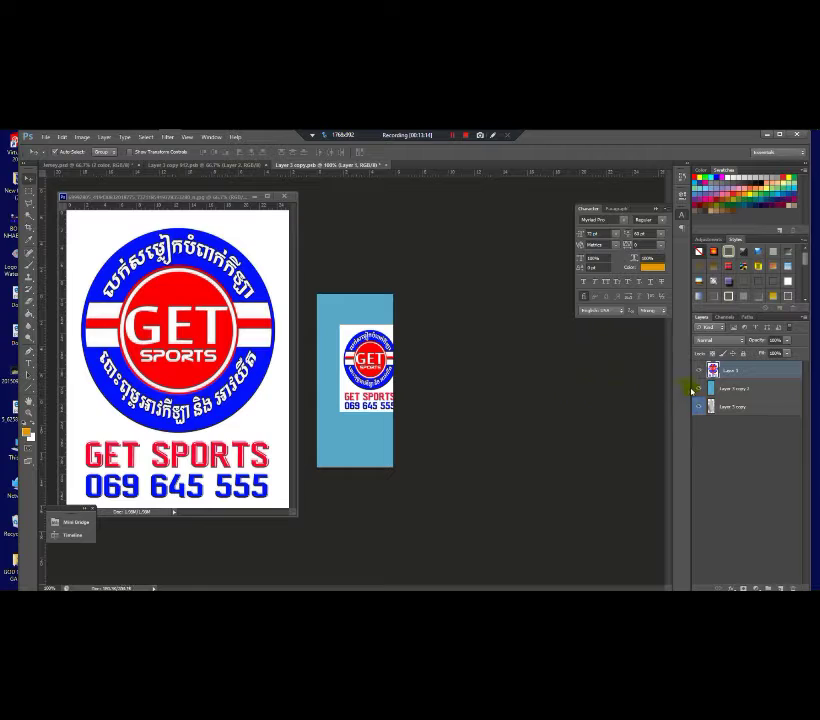
Step: Hide the blue fill layer and tilt the logo about -12°
left_click(698, 388)
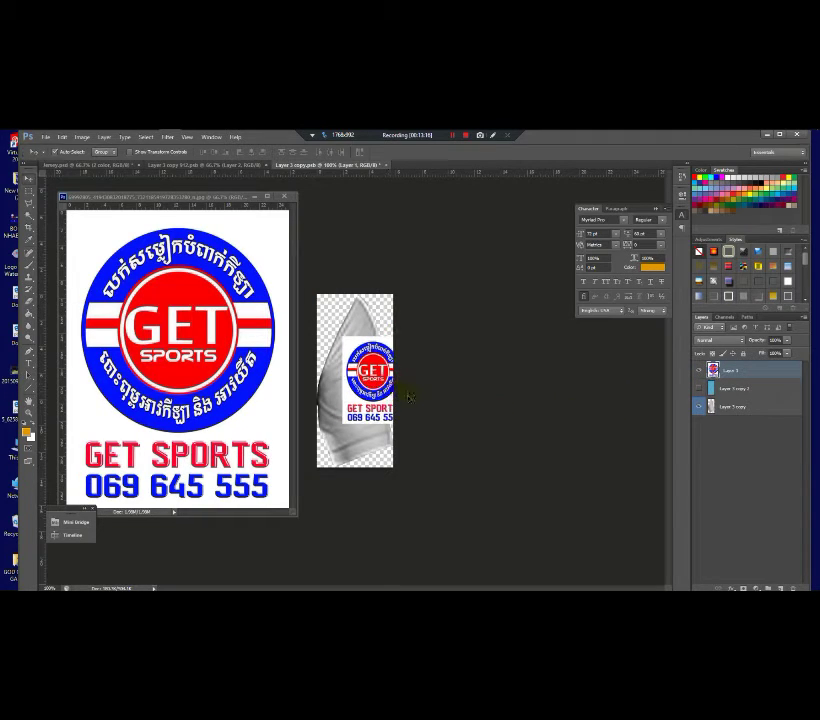
key("ctrl+t")
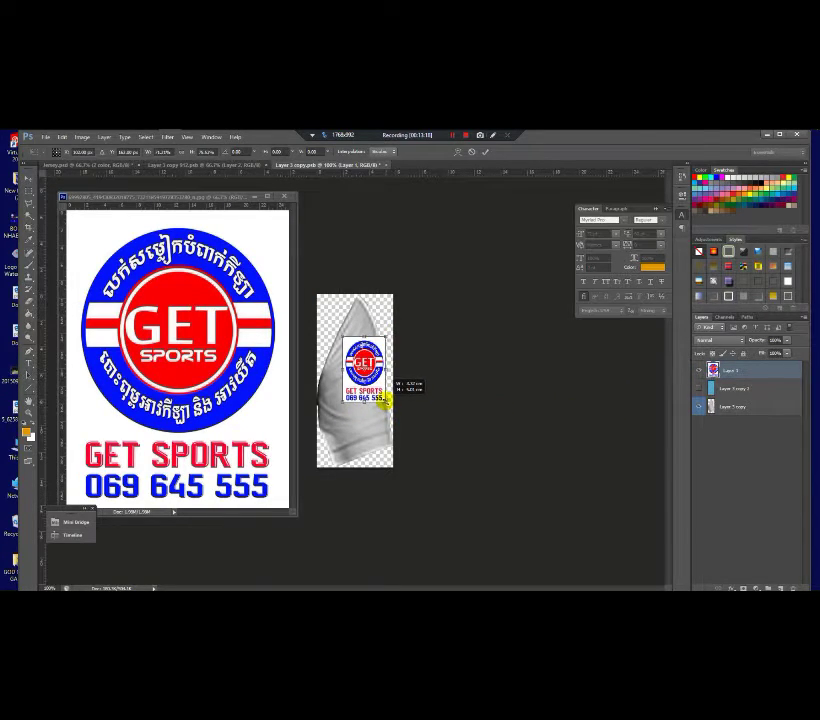
left_click_drag(422, 410, 433, 396)
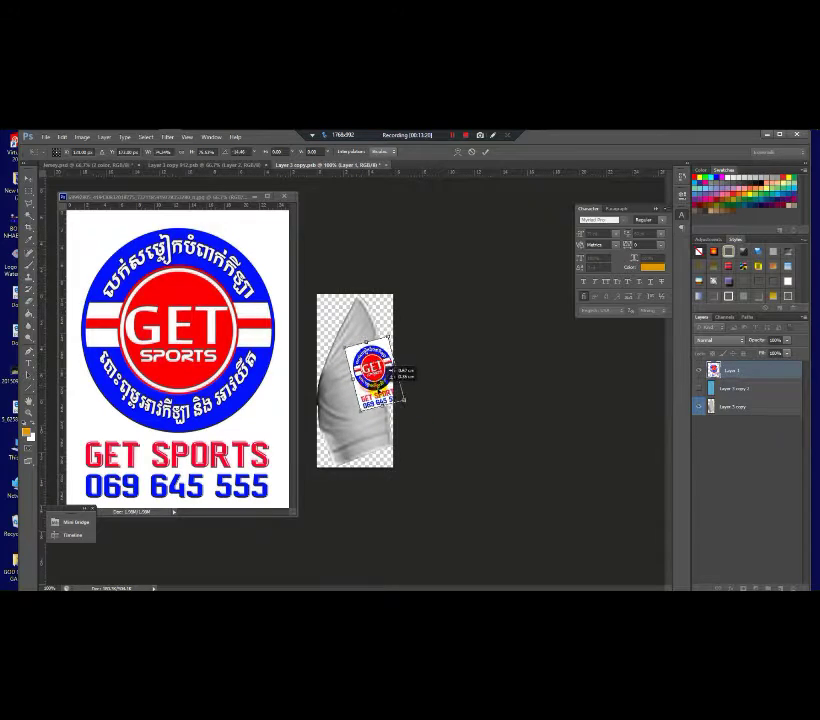
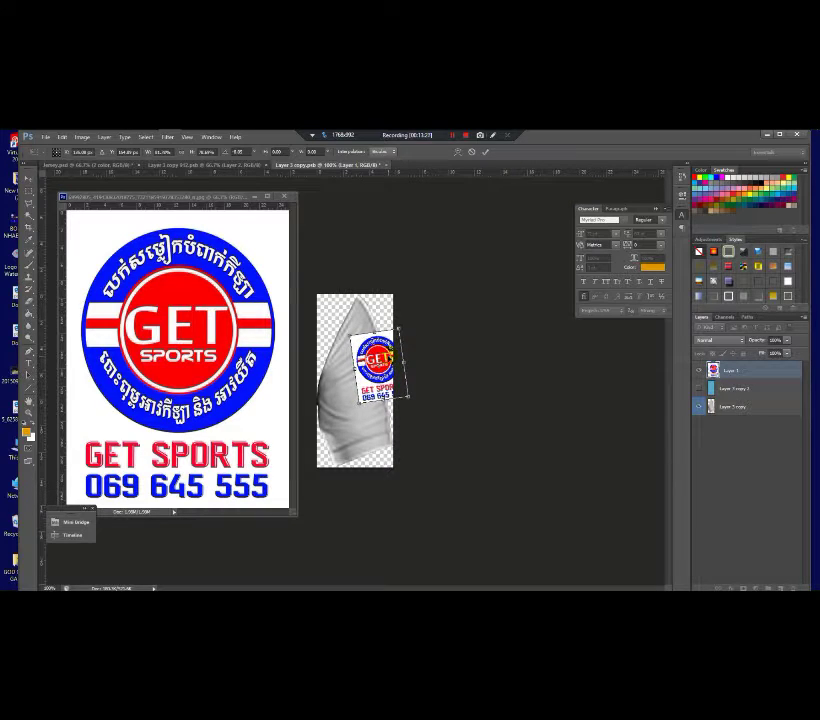
Step: Commit the logo placement on the first sleeve, then close and save its .psb
key("Return")
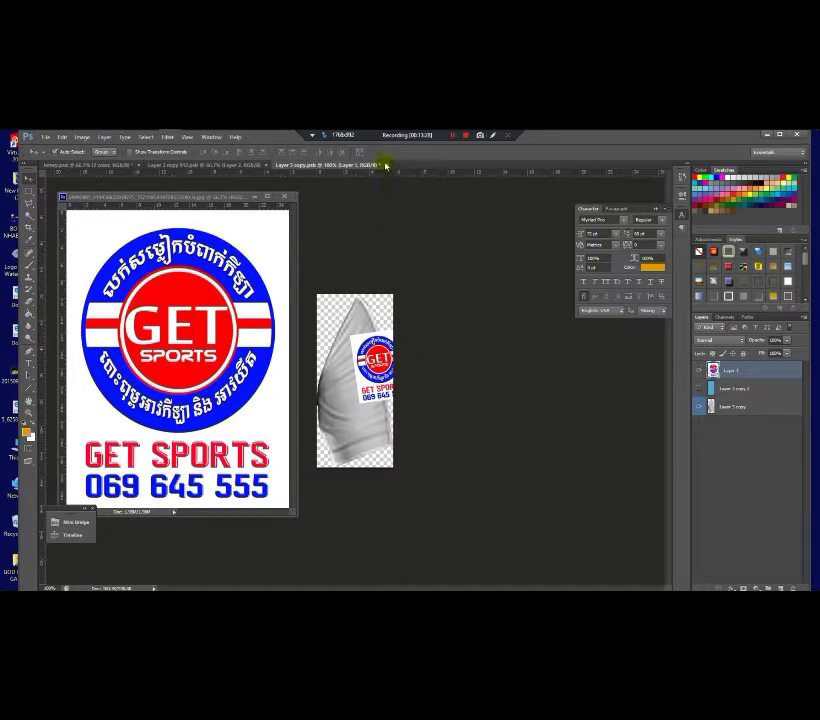
left_click(383, 165)
left_click(379, 309)
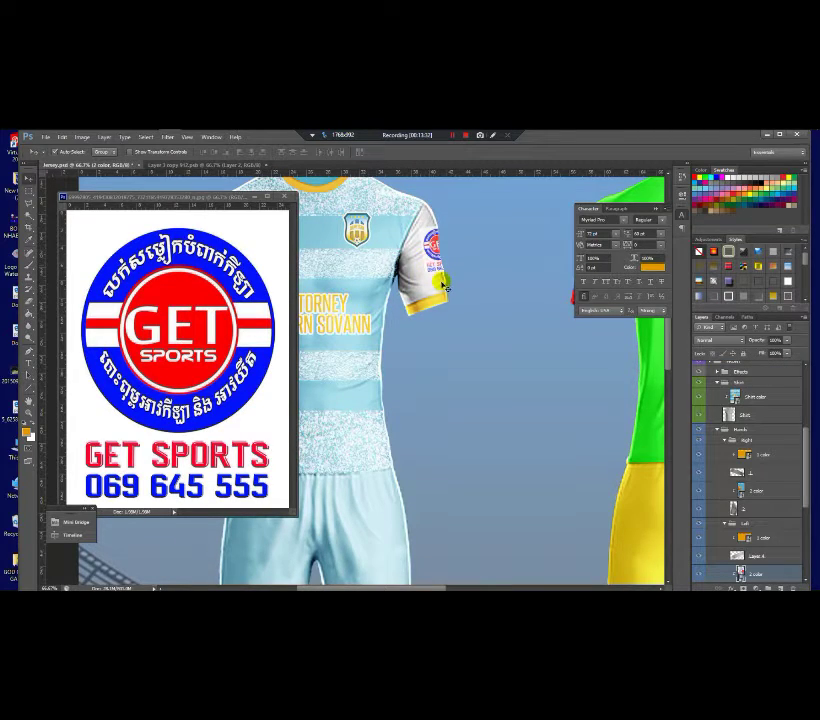
Step: Move and tilt the GET SPORTS logo on the other sleeve, show the blue layer, and save it back
double_click(740, 573)
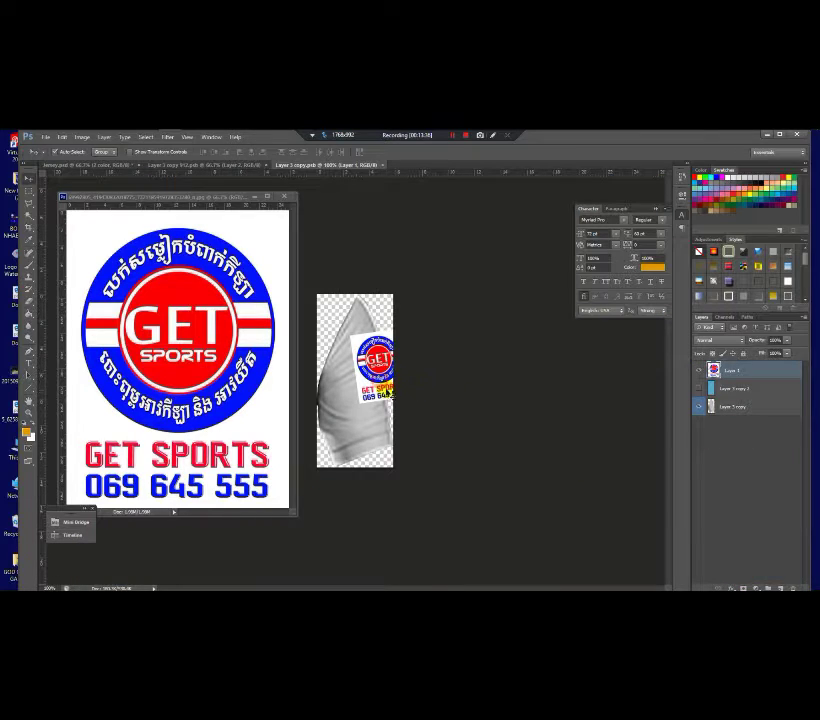
left_click_drag(386, 393, 393, 388)
key("ctrl+t")
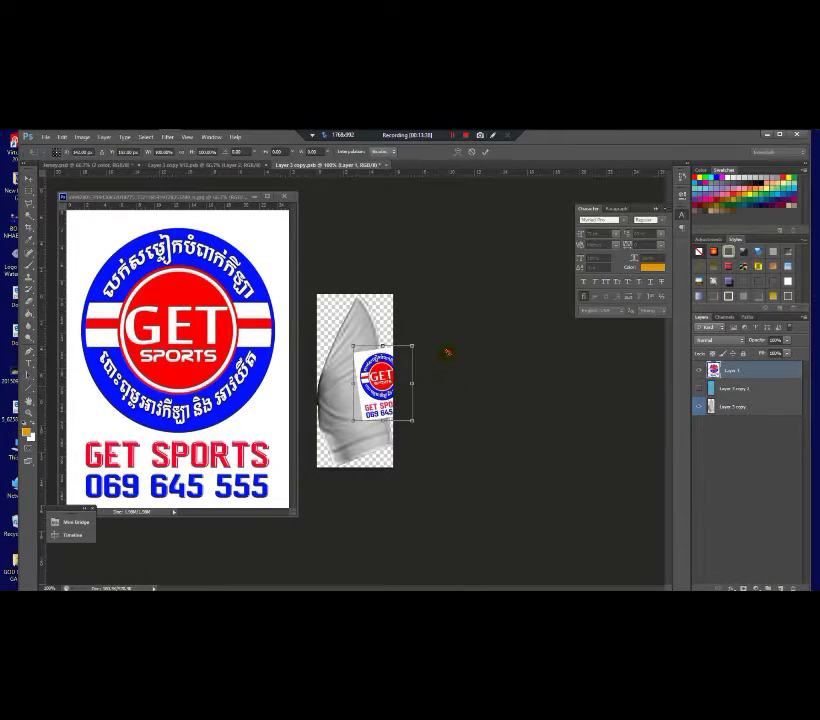
left_click_drag(447, 352, 452, 348)
key("Return")
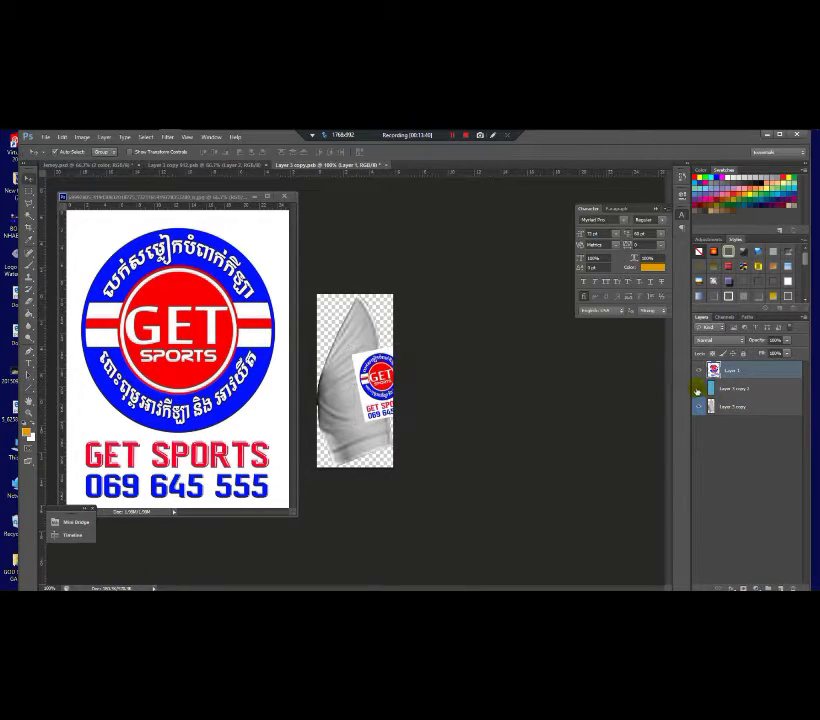
left_click(697, 389)
left_click(384, 170)
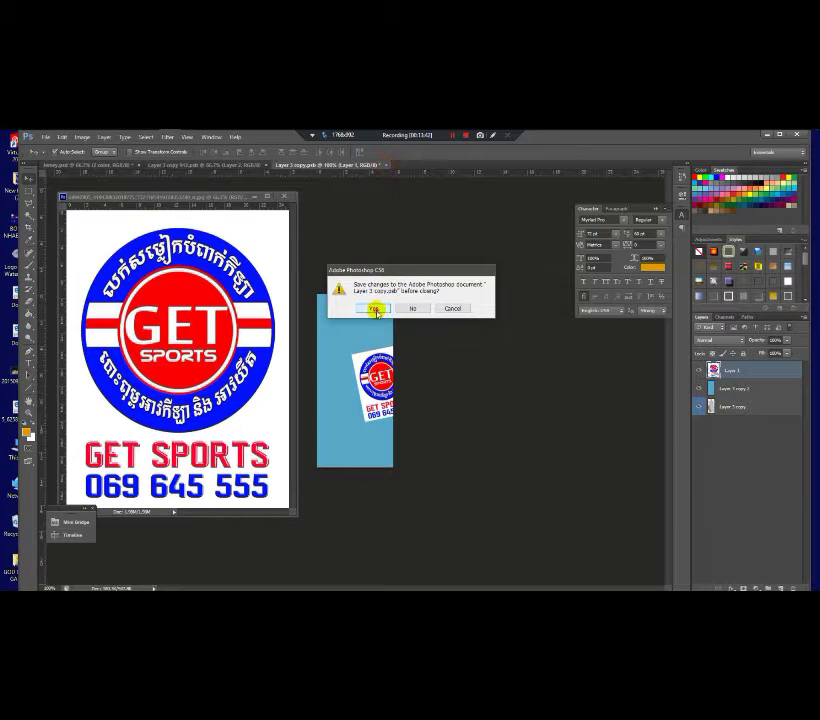
left_click(373, 306)
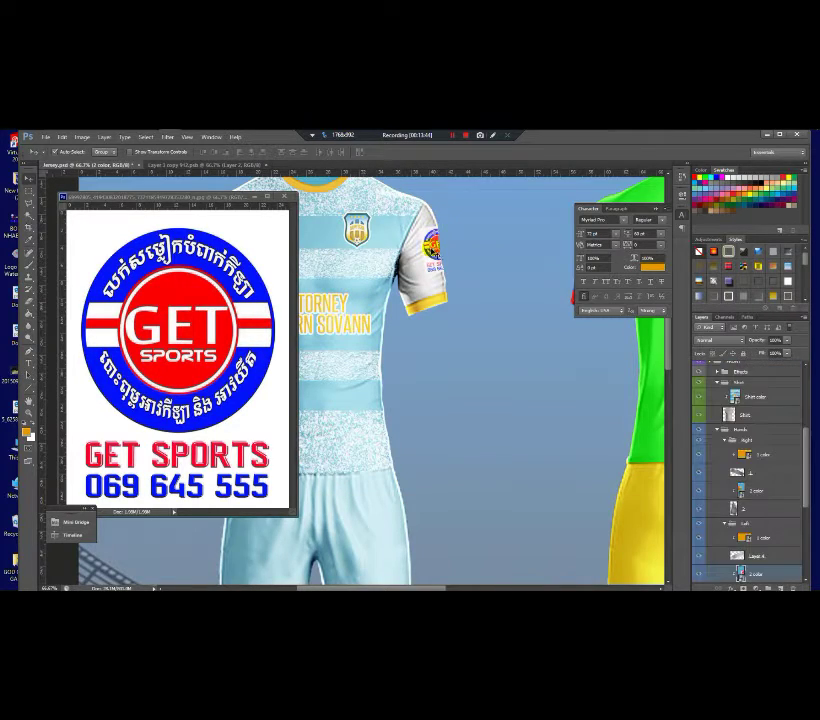
Step: Close the floating GET SPORTS logo window and zoom and pan across the two kits
left_click(256, 196)
scroll(374, 277, "down", 2)
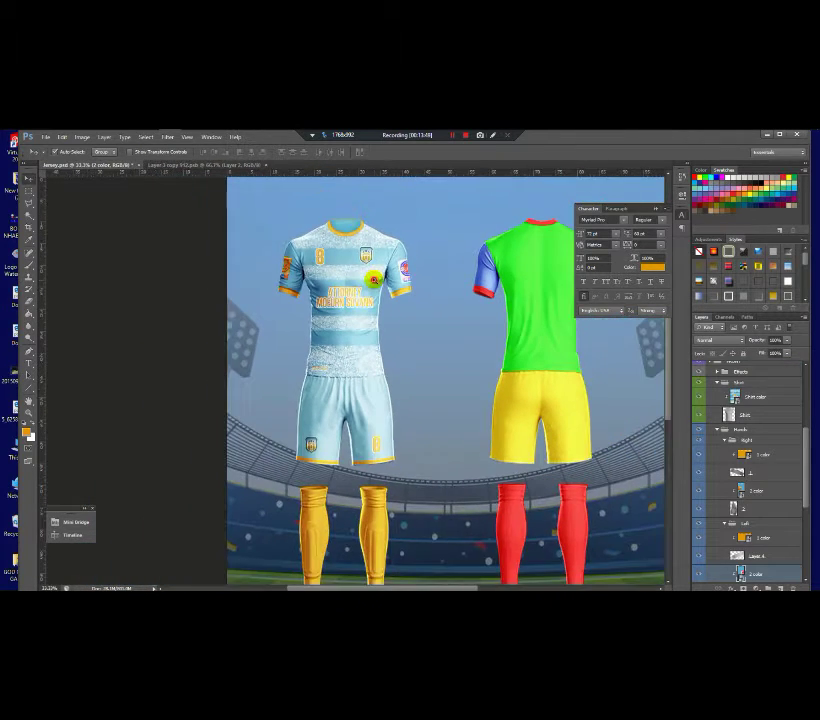
scroll(373, 279, "up", 1)
scroll(373, 279, "down", 1)
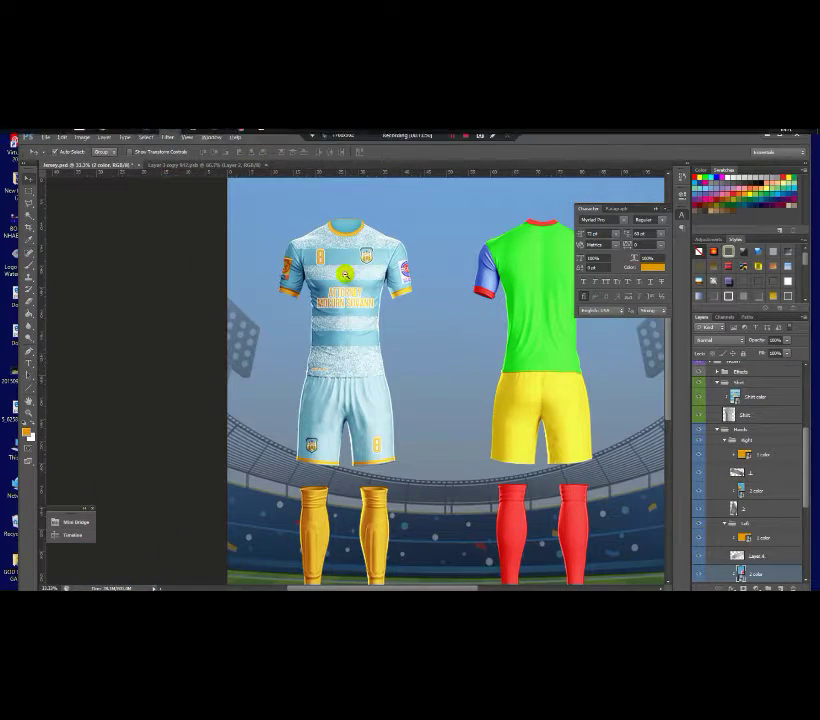
scroll(335, 276, "down", 1)
scroll(293, 315, "up", 3)
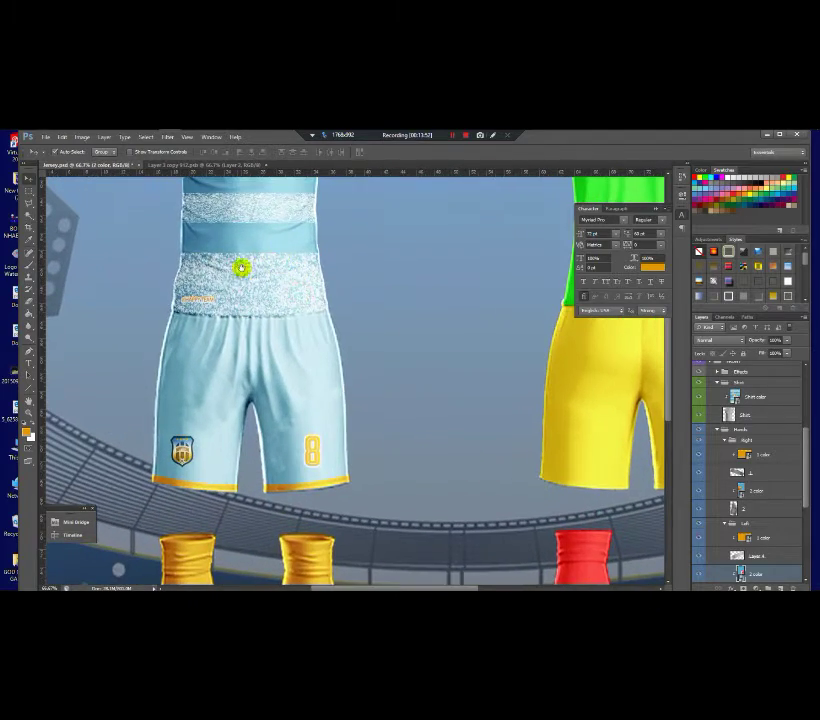
scroll(187, 311, "up", 1)
scroll(187, 311, "up", 3)
scroll(190, 284, "down", 3)
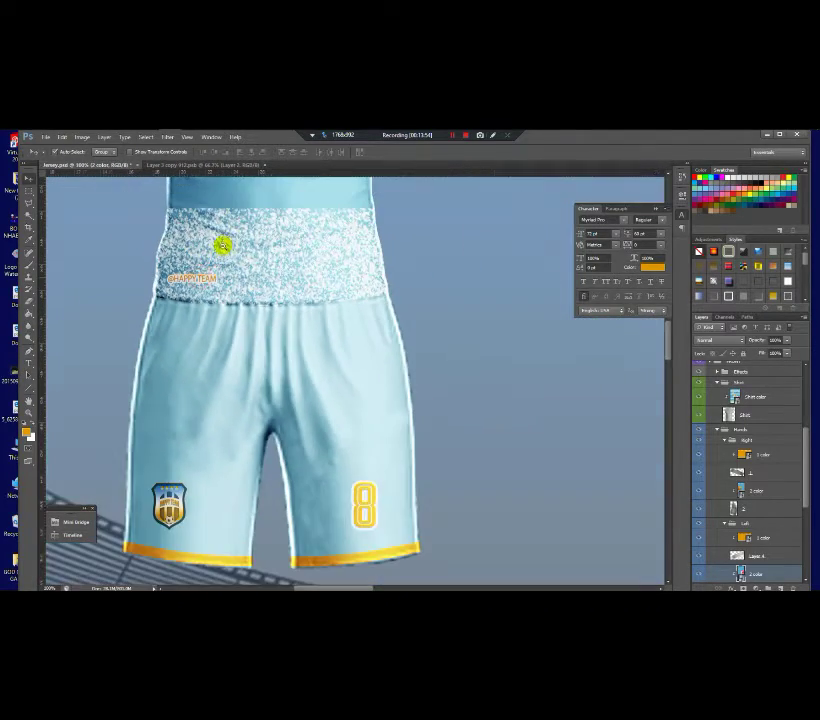
scroll(223, 240, "down", 1)
scroll(293, 372, "up", 4)
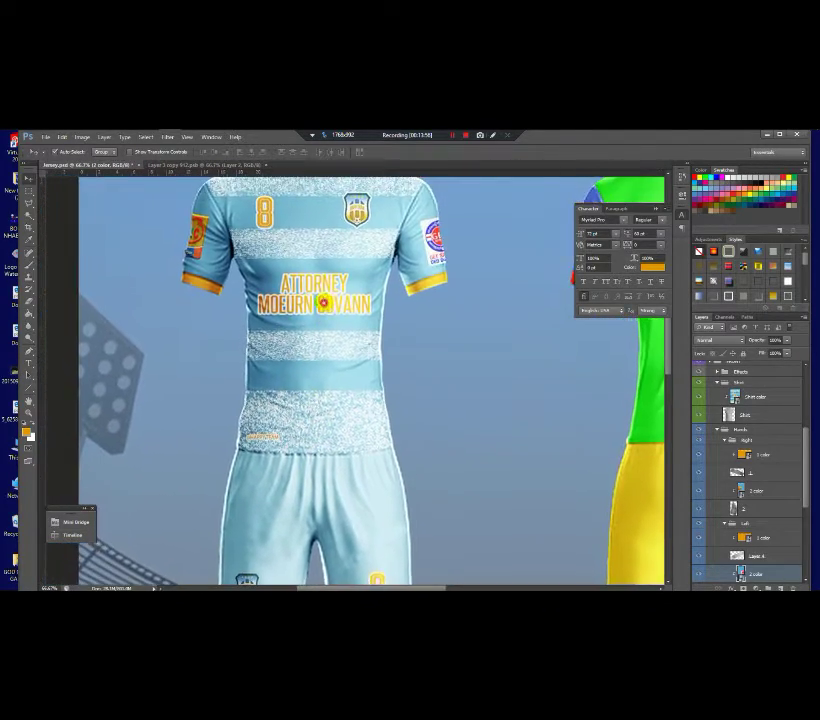
scroll(323, 302, "up", 2)
scroll(326, 275, "down", 4)
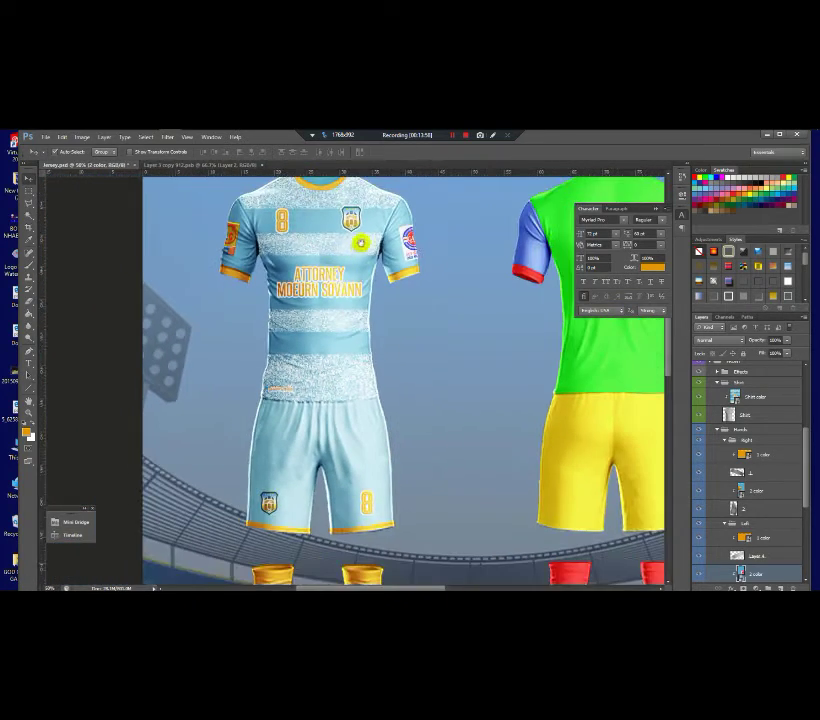
scroll(360, 243, "down", 2)
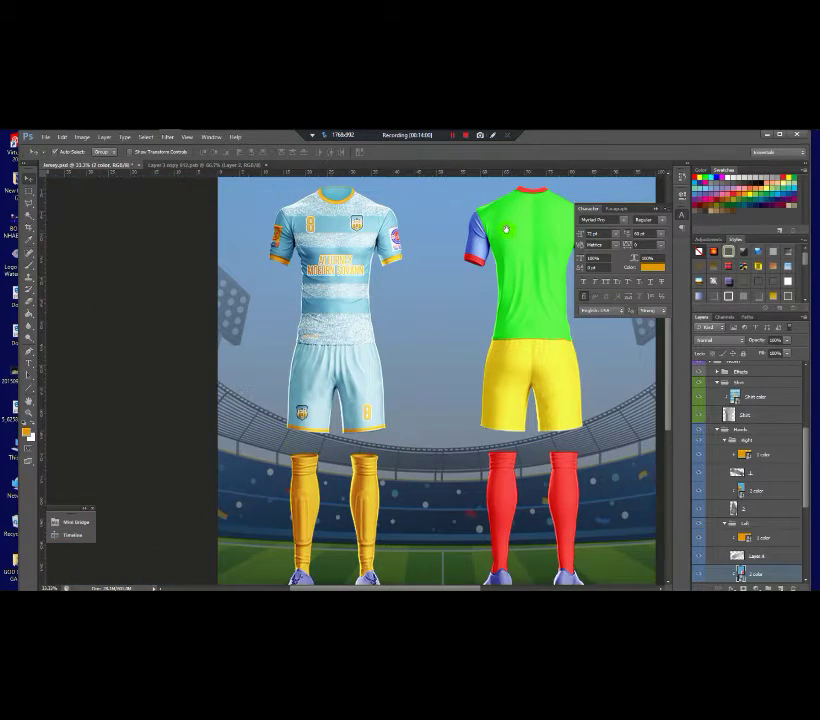
left_click_drag(506, 230, 443, 253)
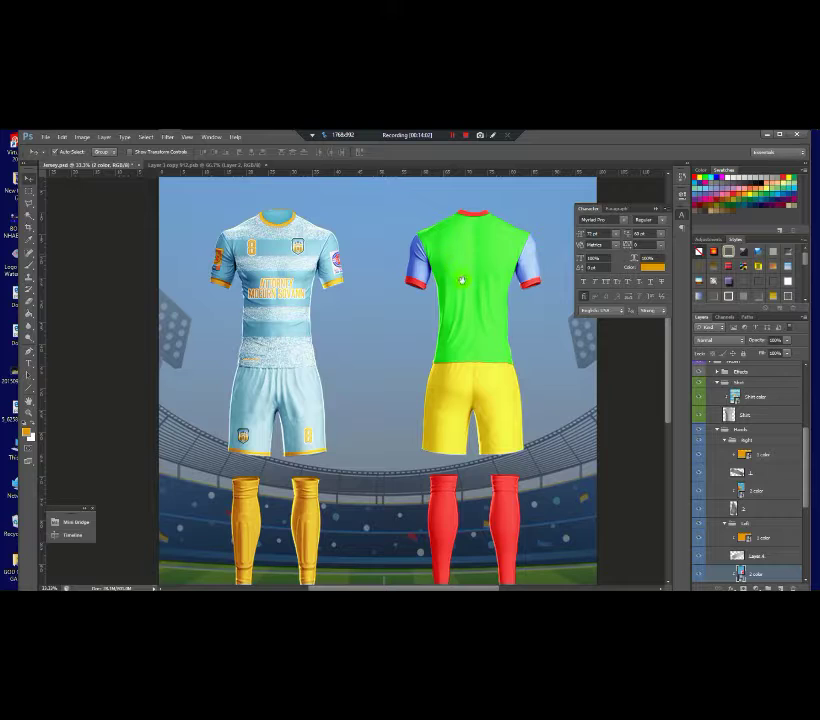
Step: Move the 2 color layer into the Right group
scroll(485, 278, "up", 1)
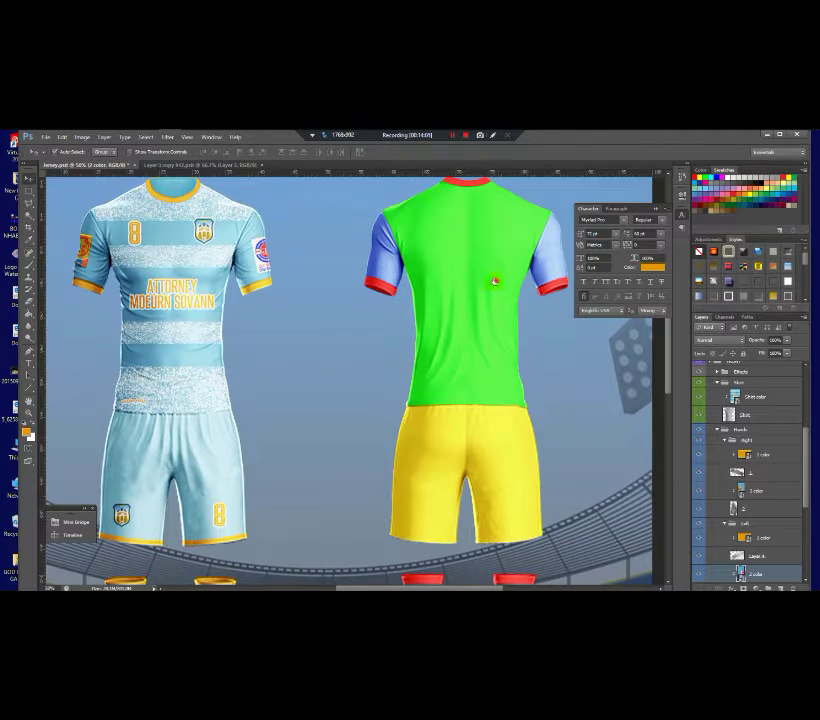
scroll(490, 290, "down", 2)
scroll(465, 272, "up", 1)
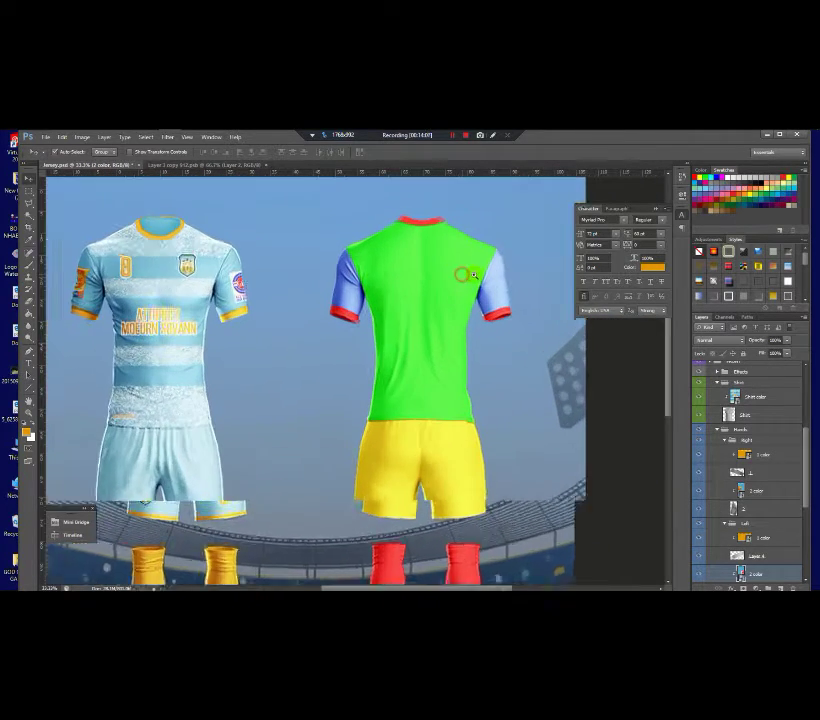
scroll(456, 292, "up", 2)
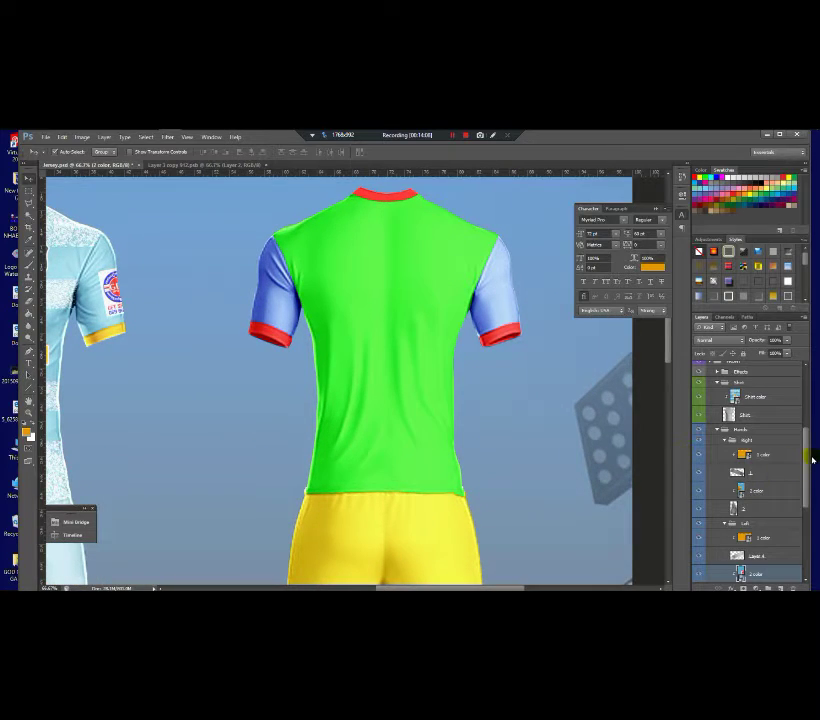
left_click_drag(803, 465, 764, 440)
Step: Select the Shirt group and expand the BACK group's layers
left_click(723, 445)
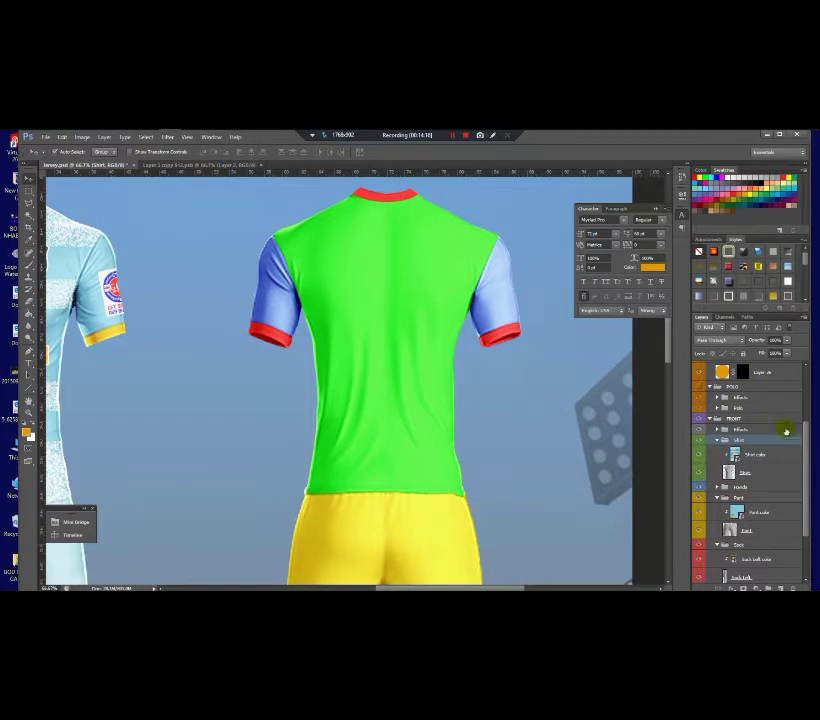
left_click_drag(808, 433, 750, 527)
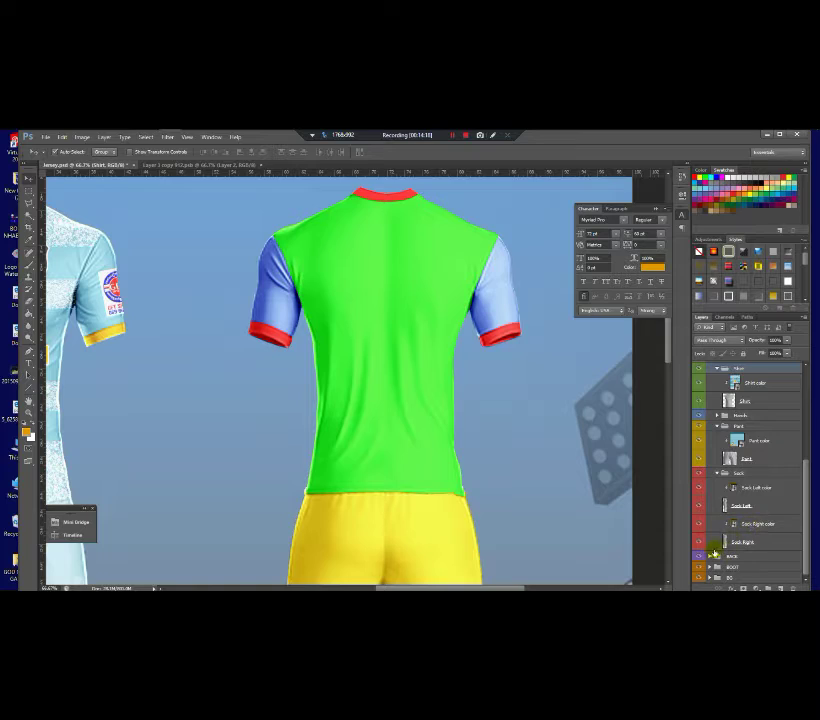
left_click(710, 556)
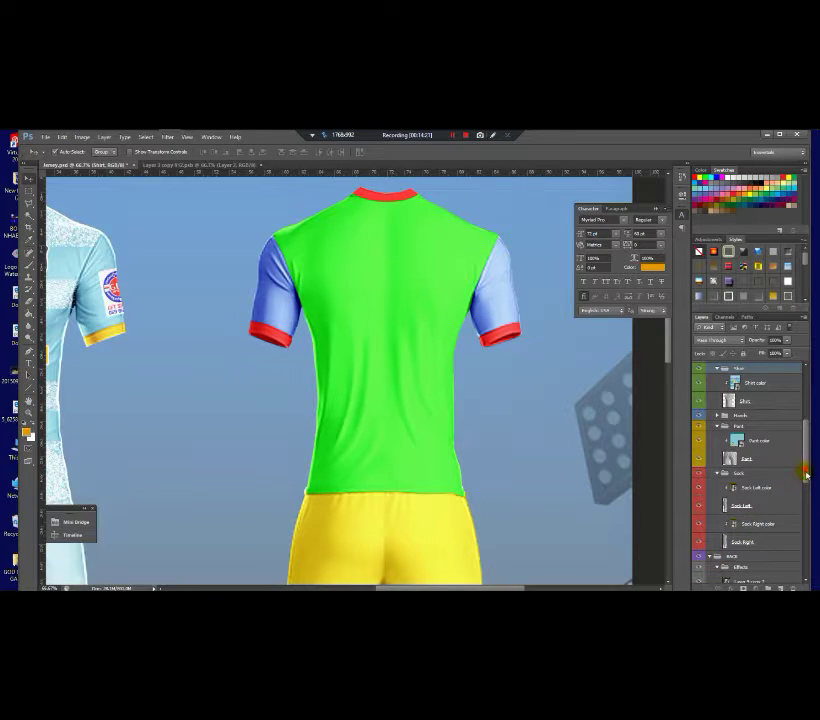
left_click_drag(806, 476, 805, 530)
scroll(797, 531, "down", 3)
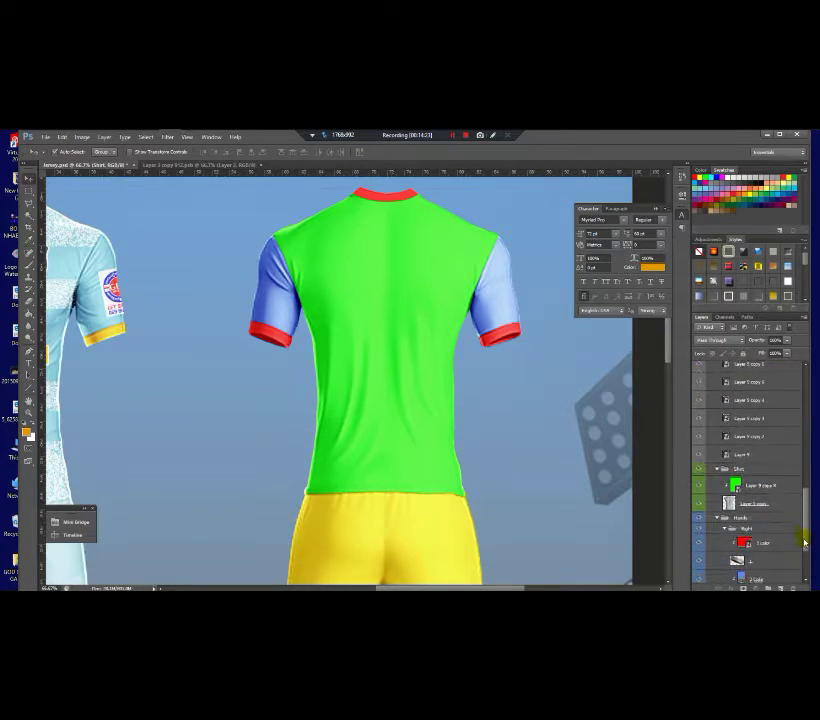
Step: Bring the Happy Team pattern layer from the jersey document into the Layer 9 copy 6 smart object
double_click(736, 478)
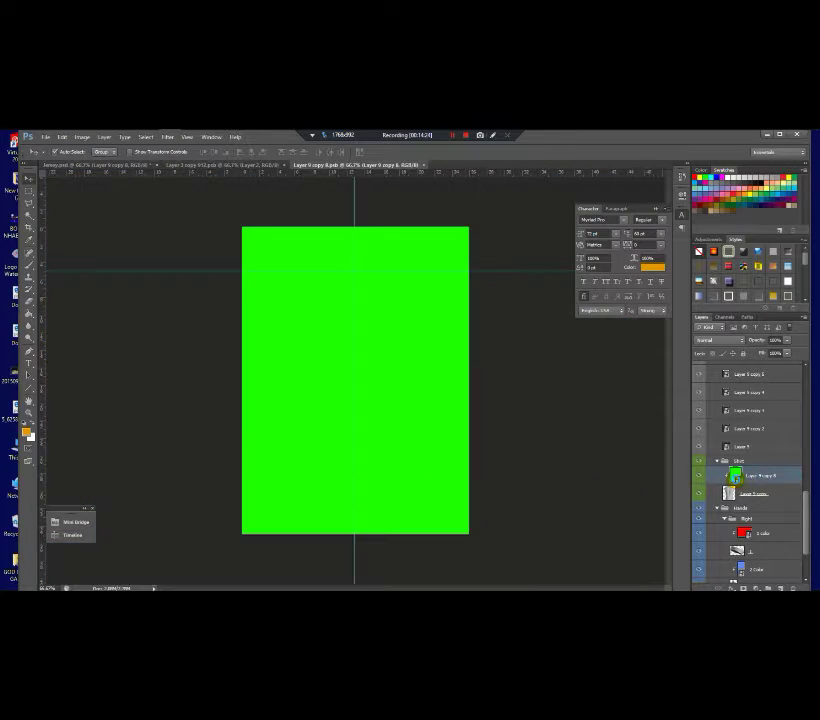
left_click(243, 168)
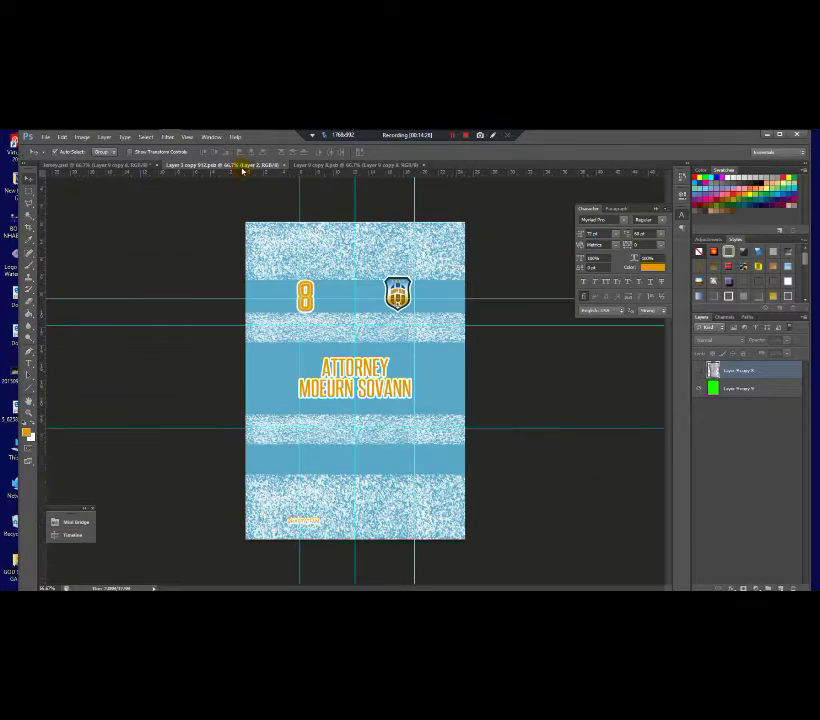
left_click(414, 263)
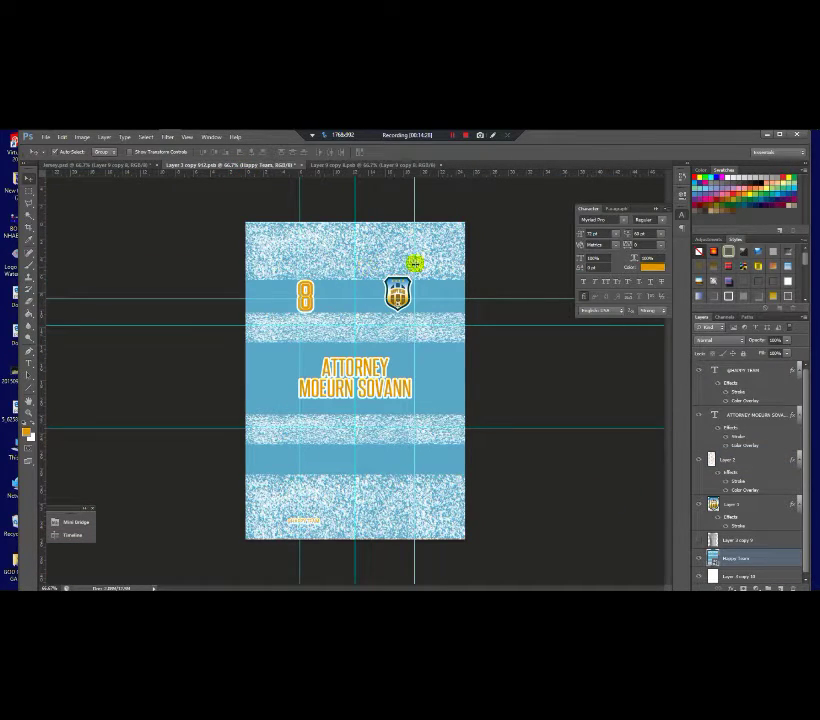
left_click(362, 164)
left_click_drag(359, 270, 366, 271)
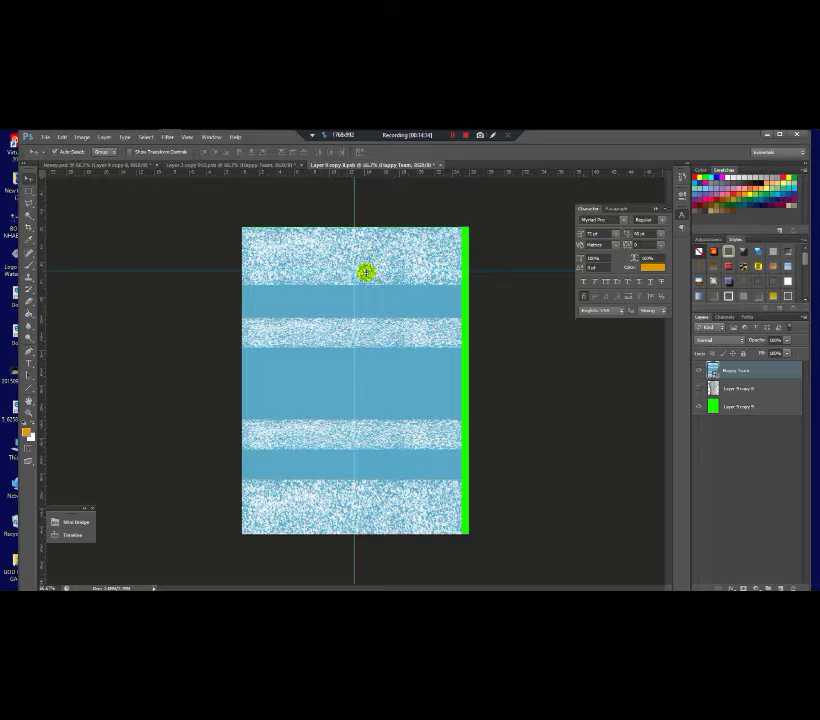
Step: Stretch the Happy Team pattern with Free Transform to cover the whole canvas
key("ctrl+t")
left_click_drag(355, 545, 357, 533)
left_click_drag(462, 380, 467, 380)
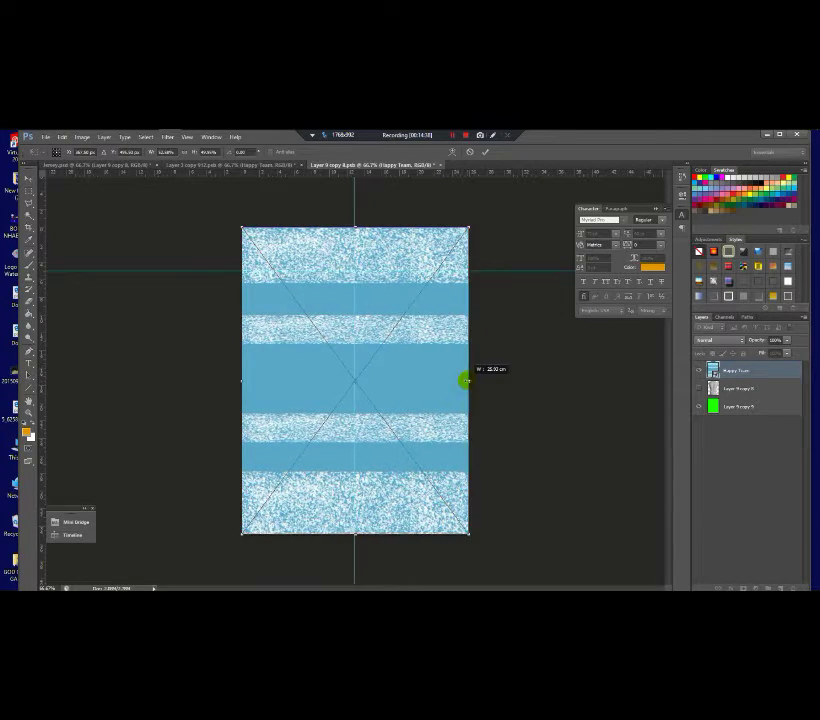
key("Return")
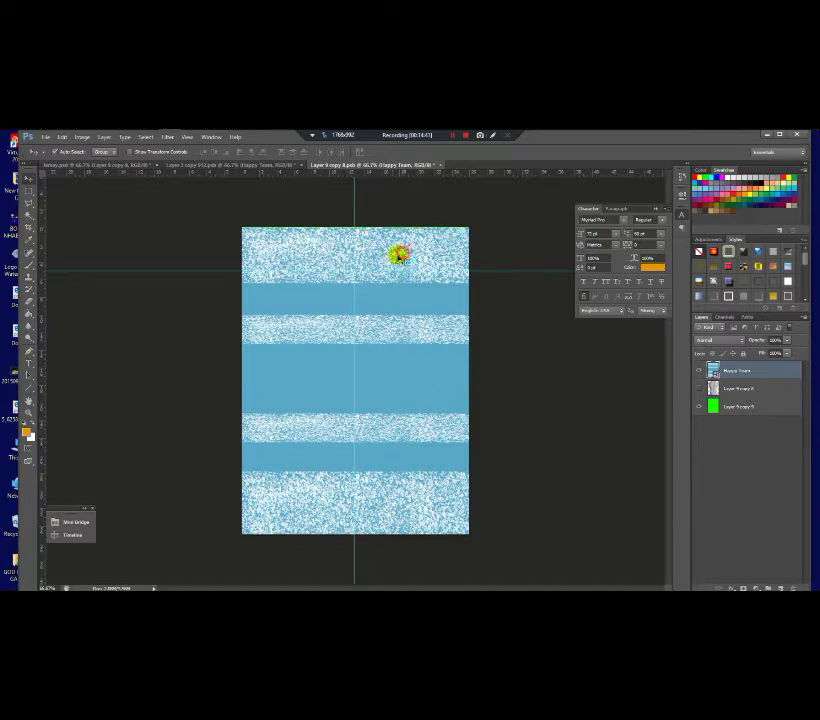
key("ctrl+t")
key("Return")
Step: Hide Layer 9 copy 9 and move the Layer 9 copy 8 shading above Happy Team
left_click(751, 409)
left_click(699, 405)
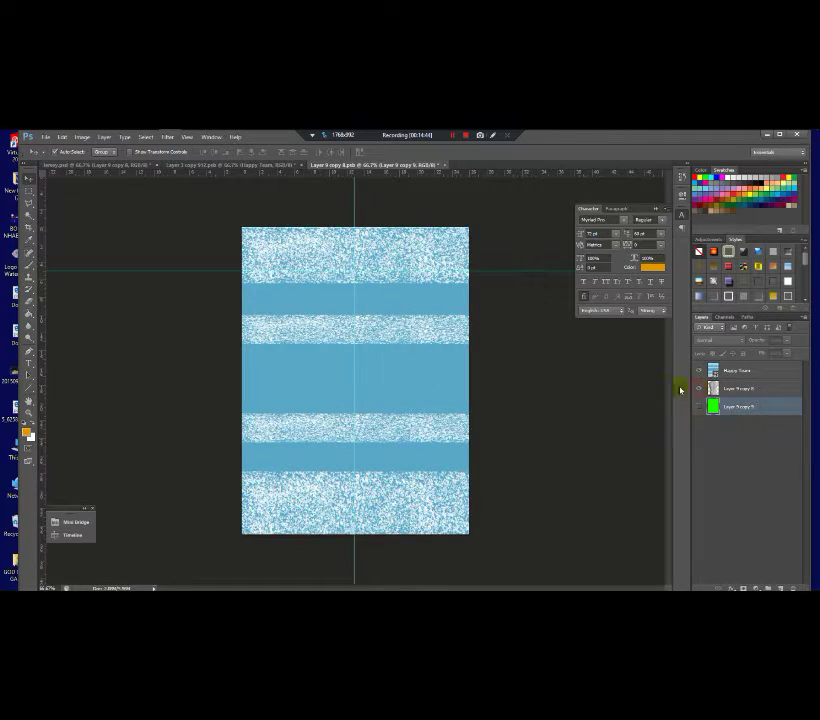
left_click_drag(737, 390, 736, 369)
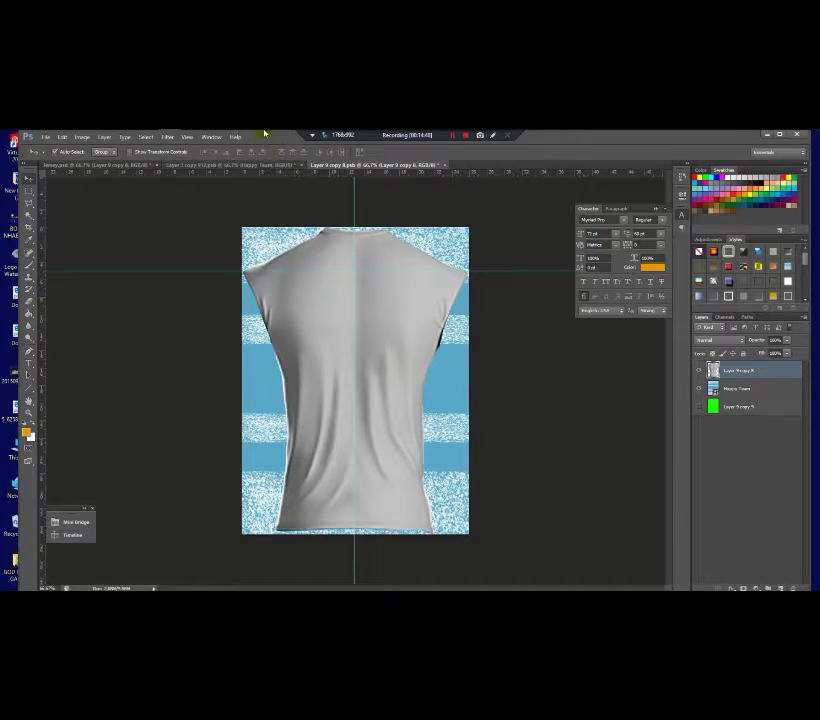
Step: Drag Layer 4 and Layer 5 (name and number 8) from the 8 PNG onto the shirt document
mouse_move(170, 138)
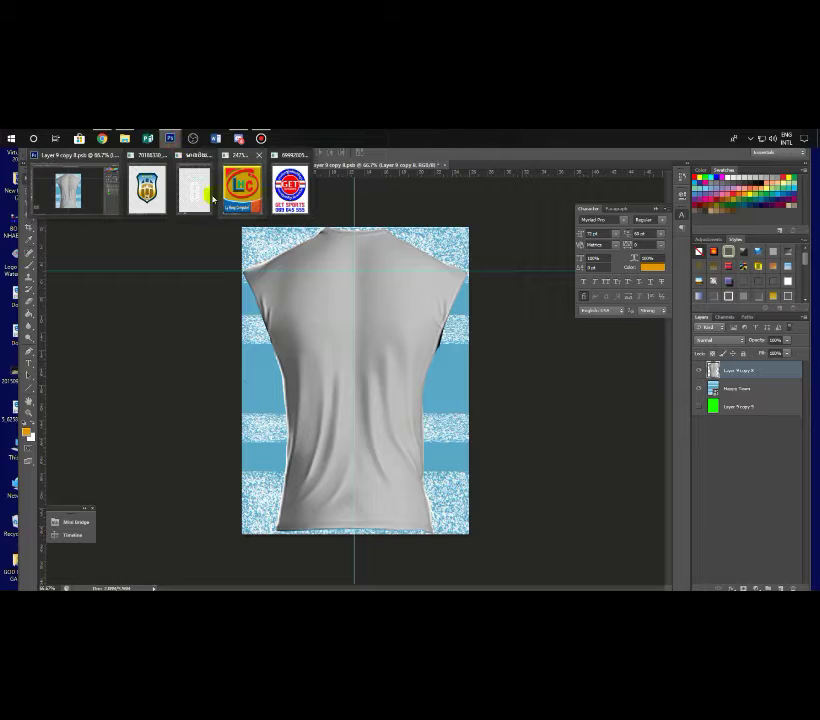
left_click(193, 195)
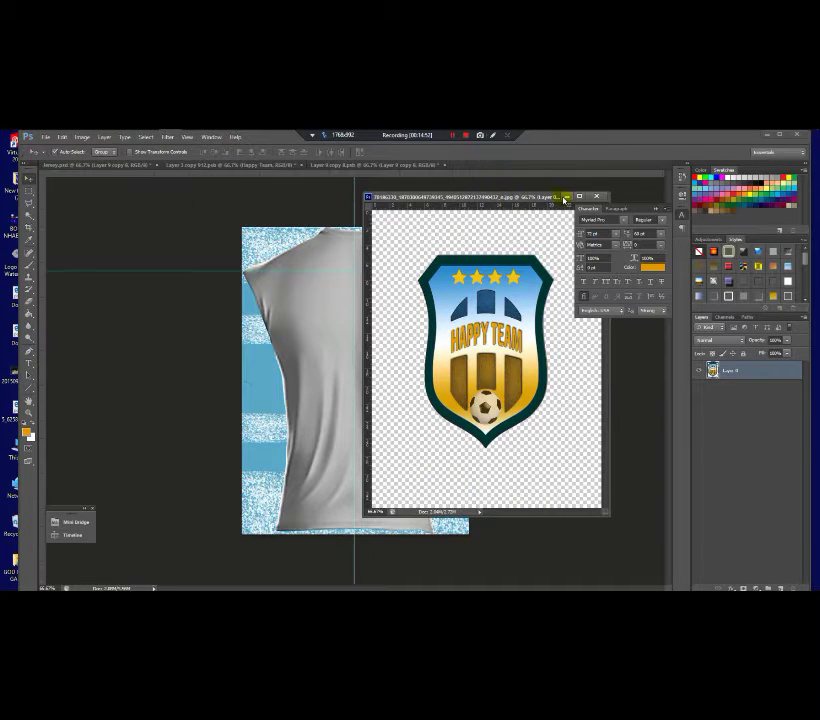
left_click(566, 197)
mouse_move(170, 138)
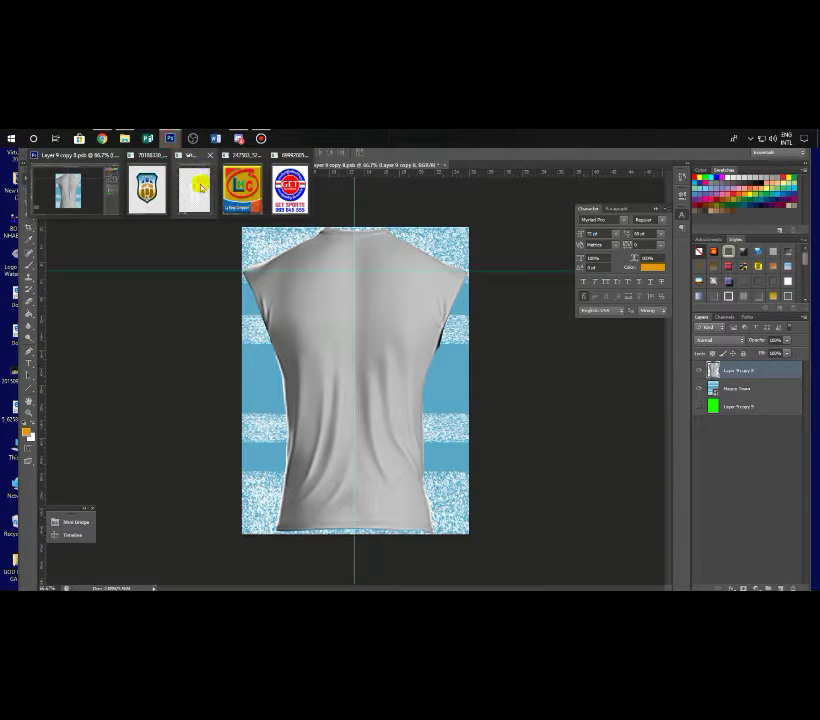
left_click(200, 187)
left_click_drag(405, 289, 515, 296)
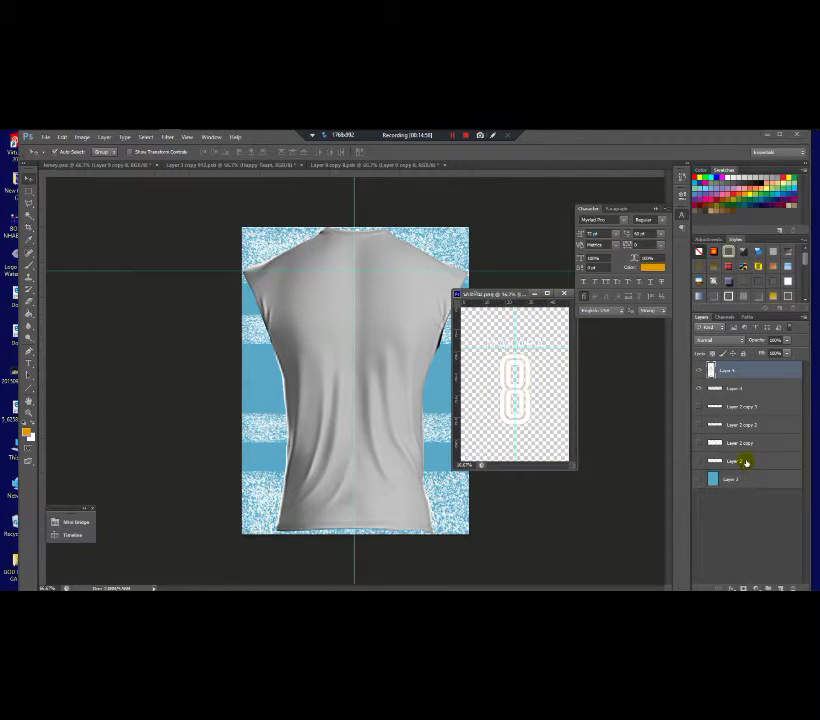
left_click(741, 389, "shift")
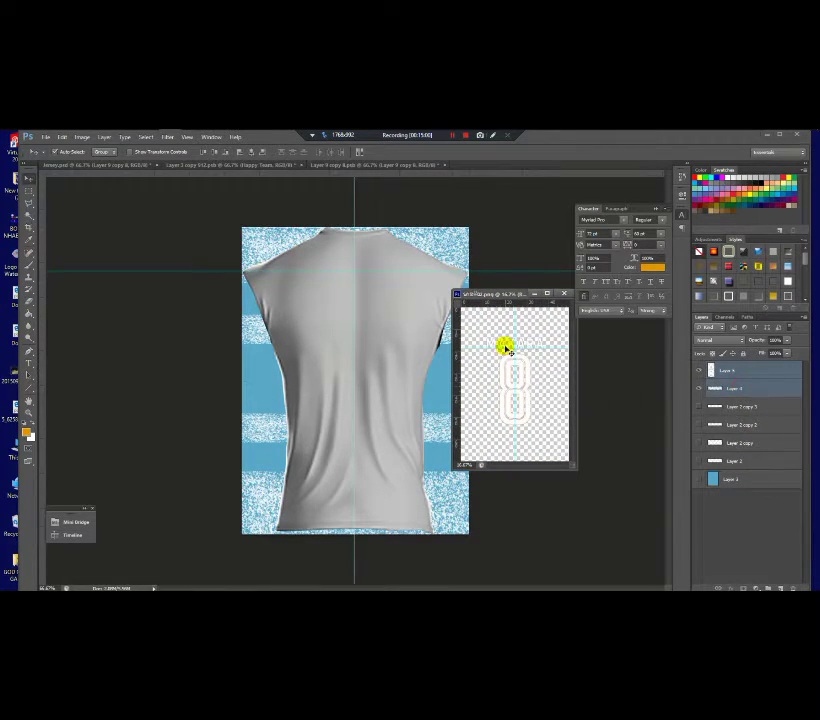
left_click_drag(503, 344, 320, 311)
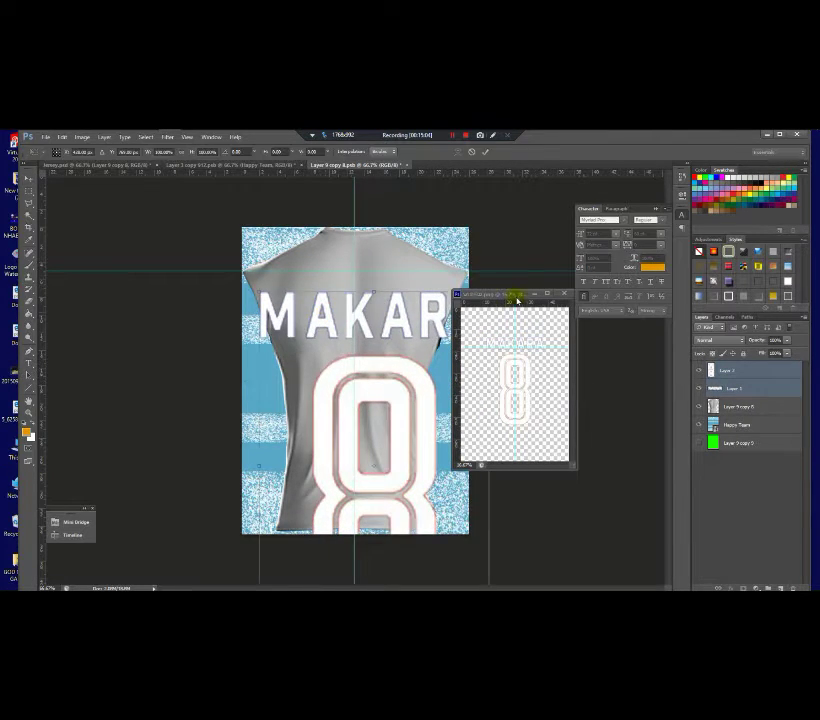
Step: Close the PNG, then scale and move MAKARA and 8 to sit centred on the shirt back
left_click(564, 294)
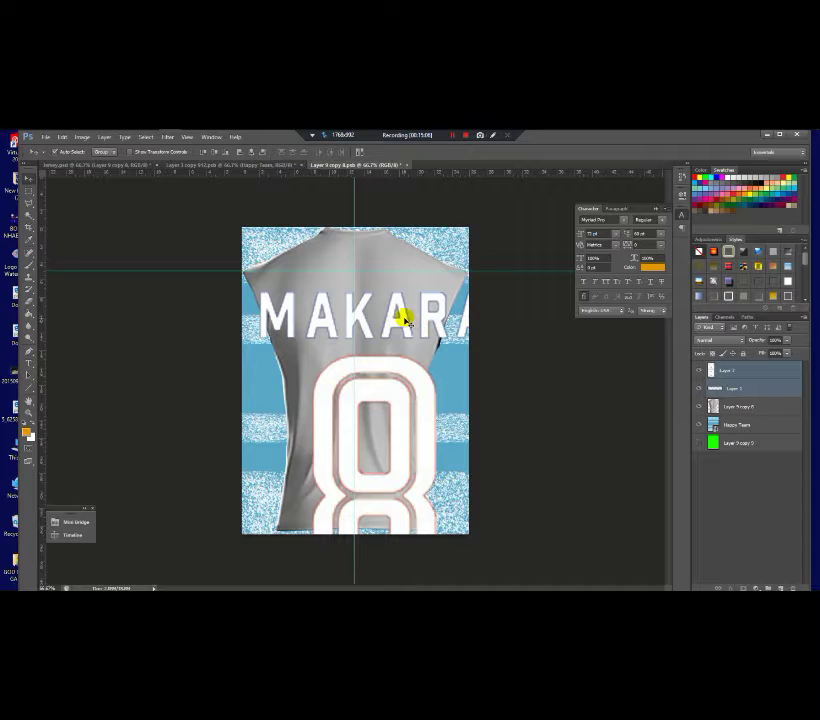
key("ctrl+t")
left_click_drag(425, 324, 378, 318)
left_click_drag(403, 413, 407, 417)
left_click_drag(373, 365, 373, 380)
key("Return")
Step: Select the MAKARA name layer, then the number 8 layer
left_click(752, 388)
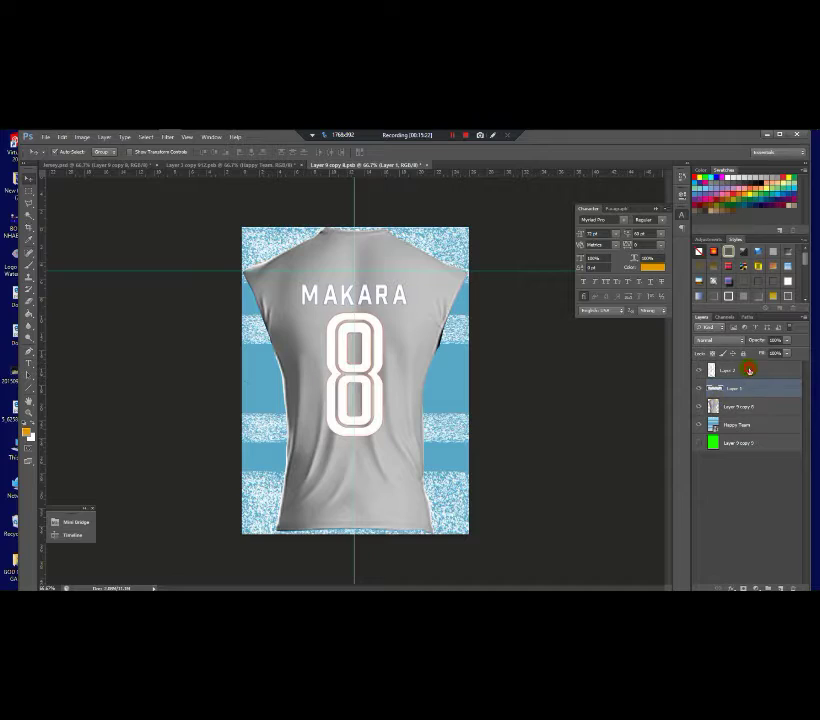
left_click(749, 370)
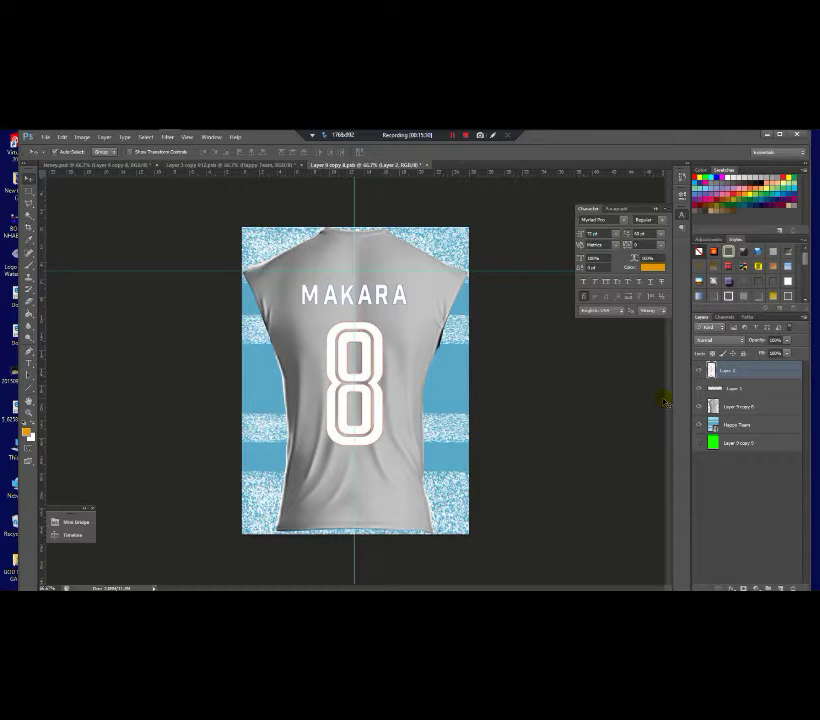
left_click(788, 376)
Step: Give Layer 2's number 8 an orange Color Overlay and a white Stroke
double_click(725, 378)
left_click(555, 366)
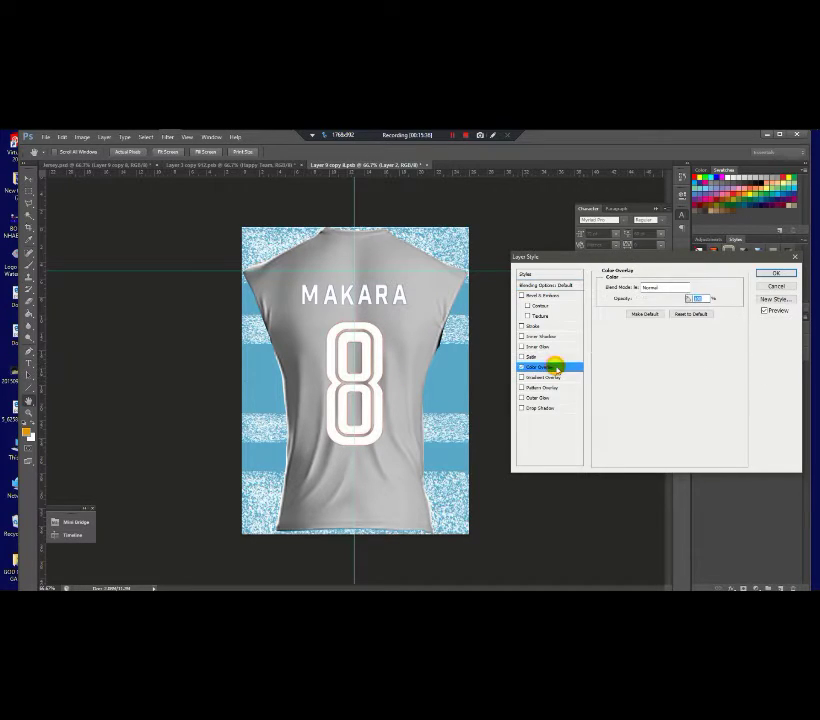
left_click(700, 287)
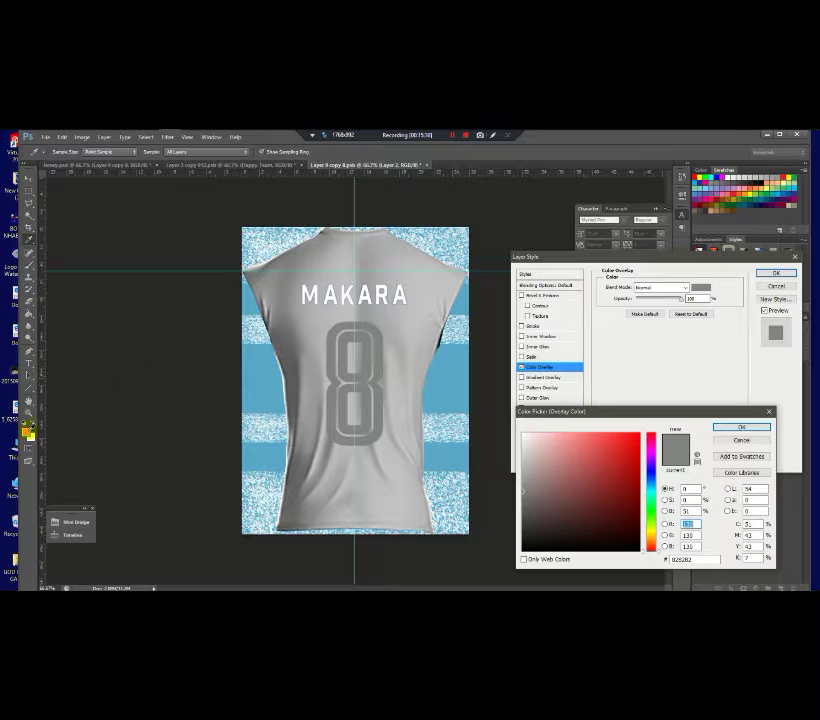
left_click(28, 433)
left_click(741, 427)
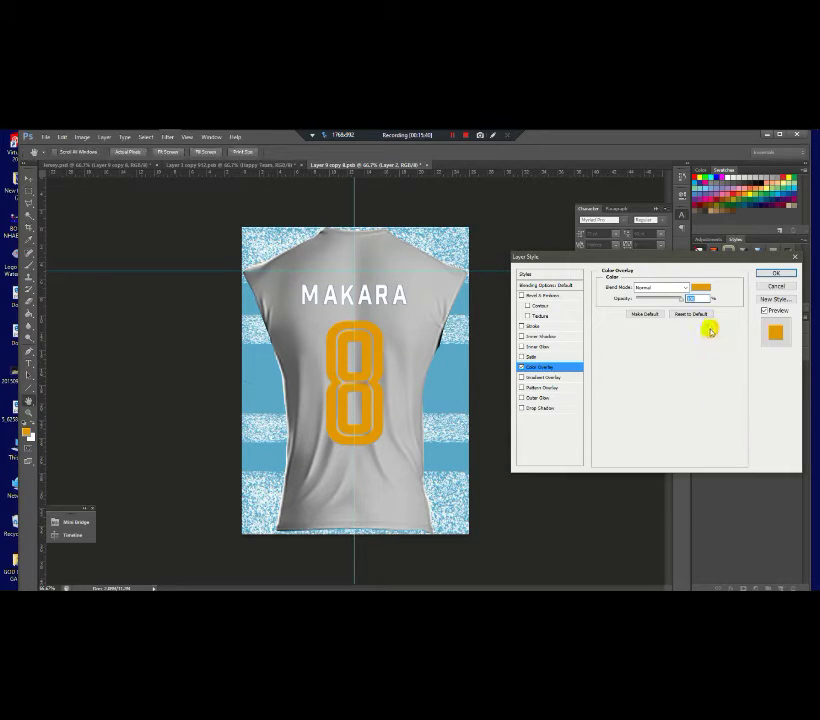
left_click(533, 326)
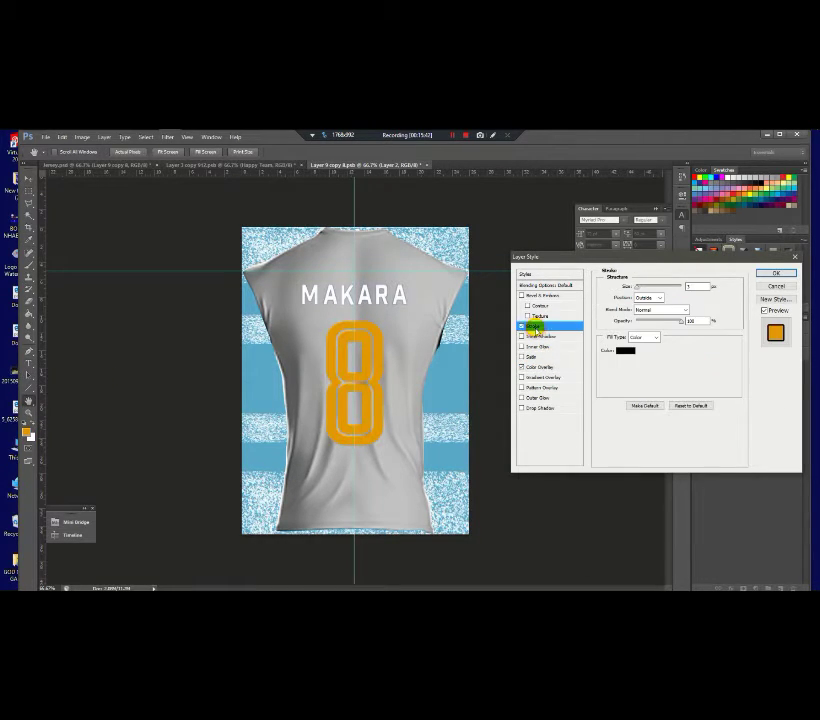
left_click(619, 353)
left_click(568, 402)
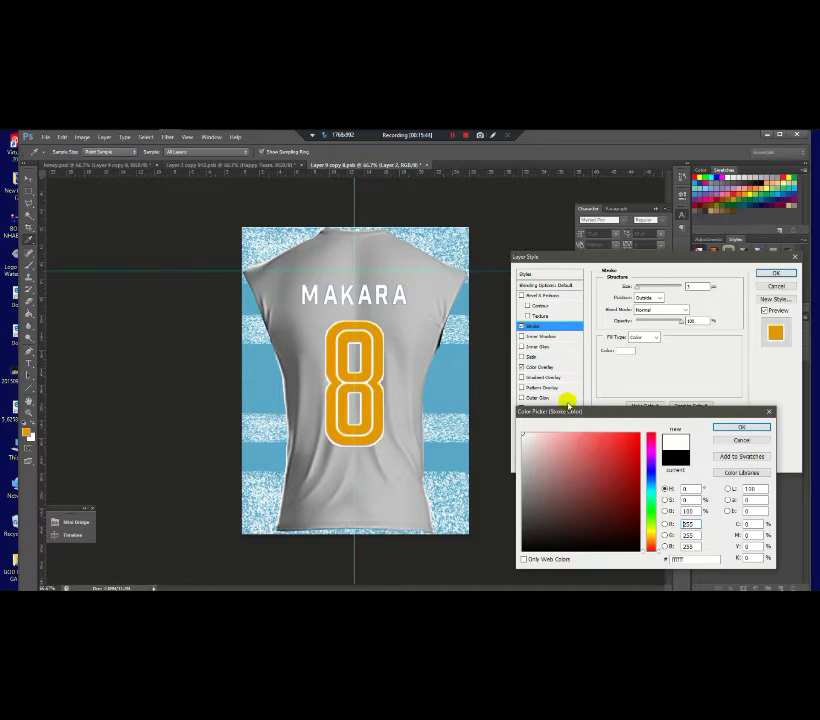
left_click(745, 427)
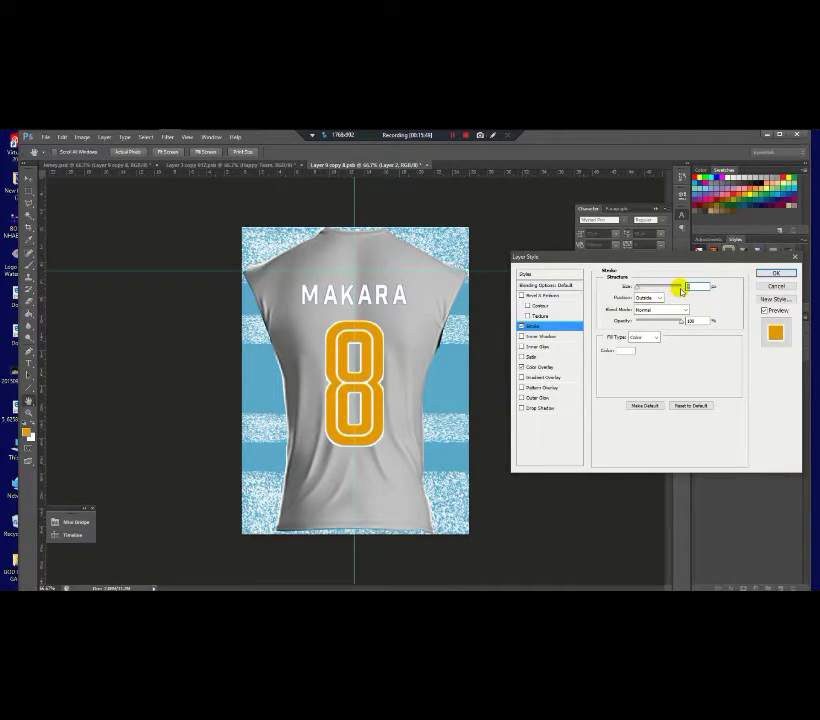
left_click(775, 273)
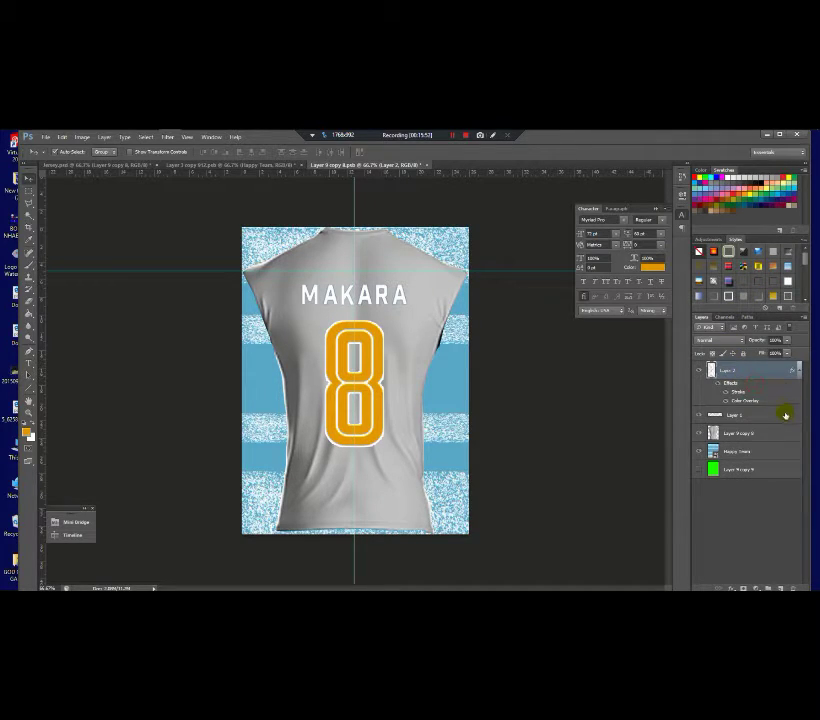
Step: Style Layer 1's MAKARA with a Color Overlay in orange sampled from the 8, plus a white Stroke
left_click(785, 415)
double_click(790, 418)
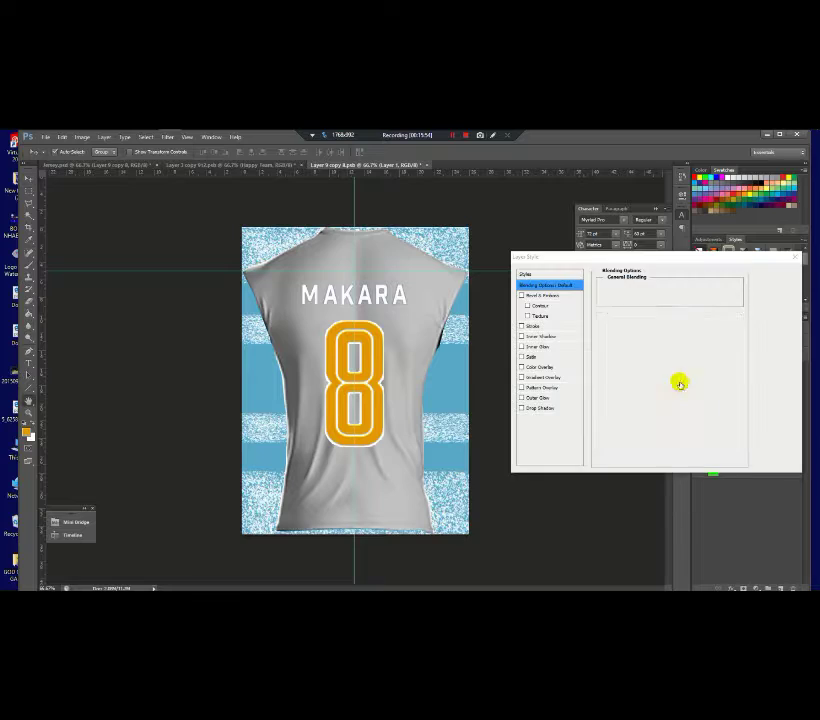
left_click(535, 369)
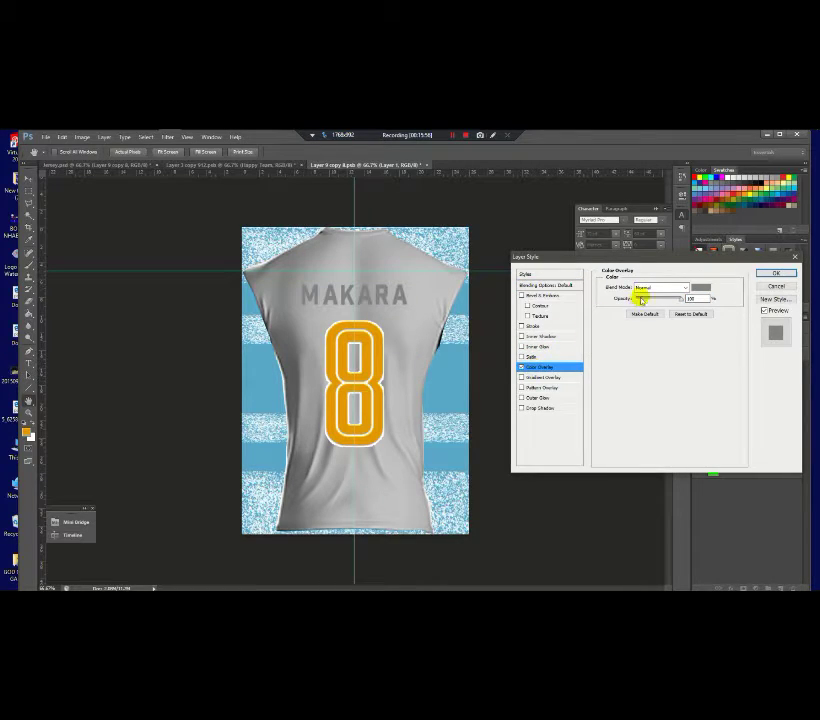
left_click(700, 287)
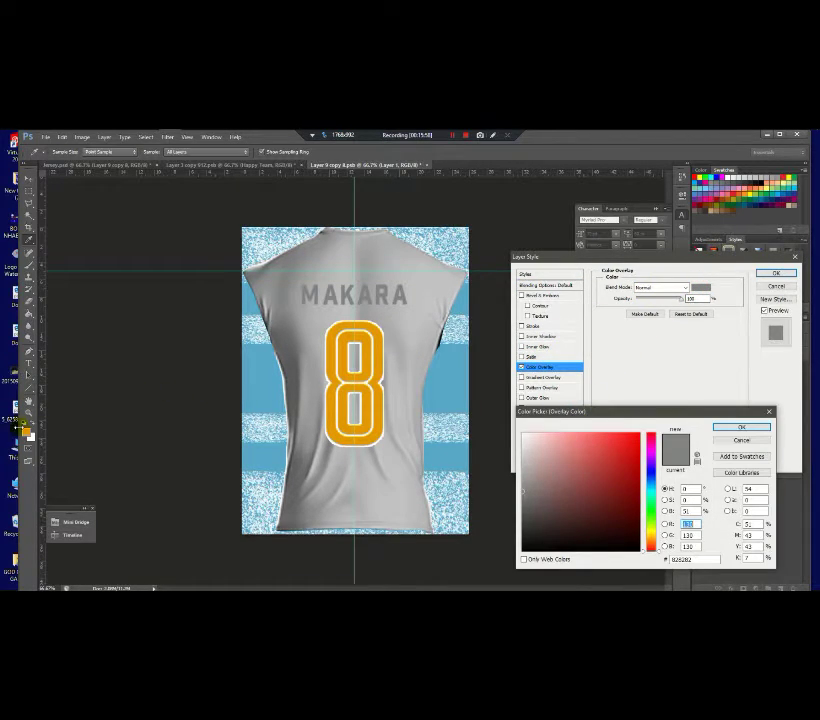
left_click(345, 330)
left_click(752, 427)
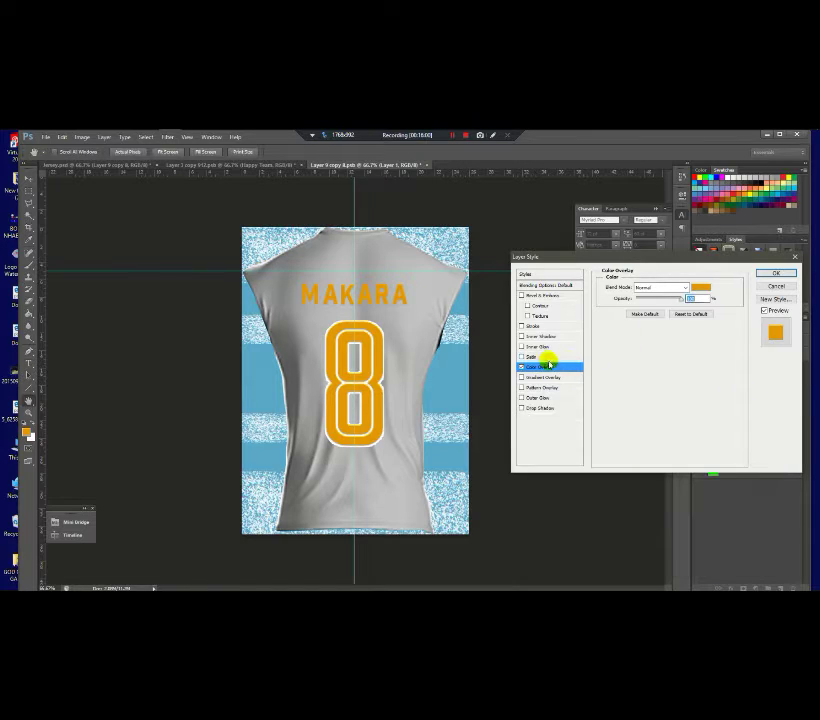
left_click(529, 326)
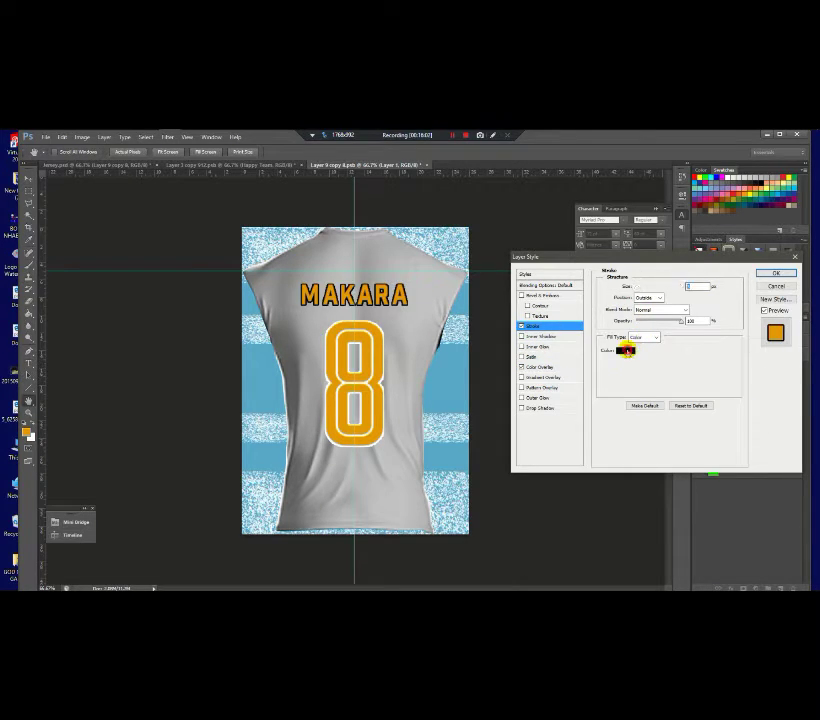
left_click(627, 350)
left_click(448, 419)
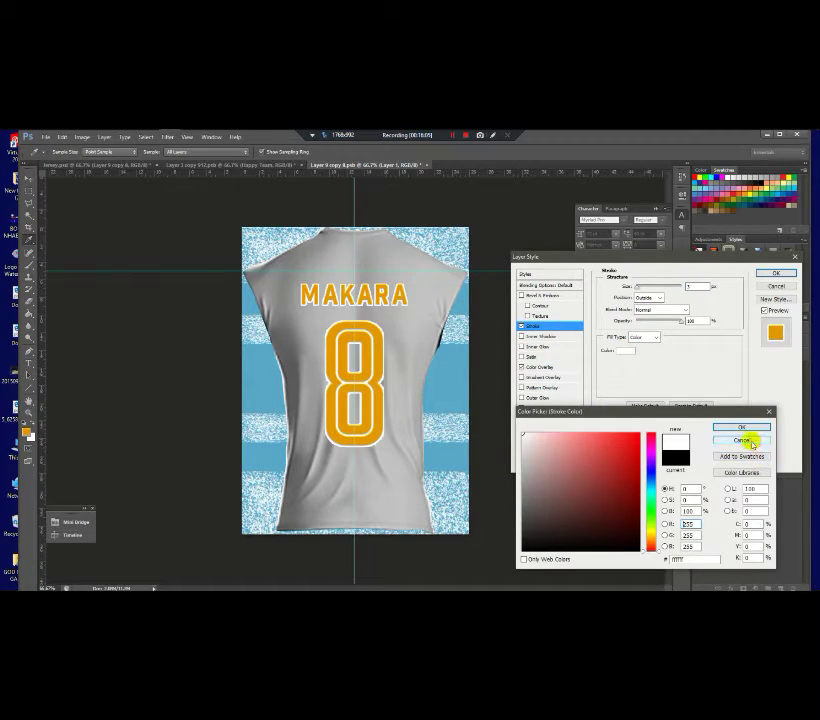
left_click(741, 427)
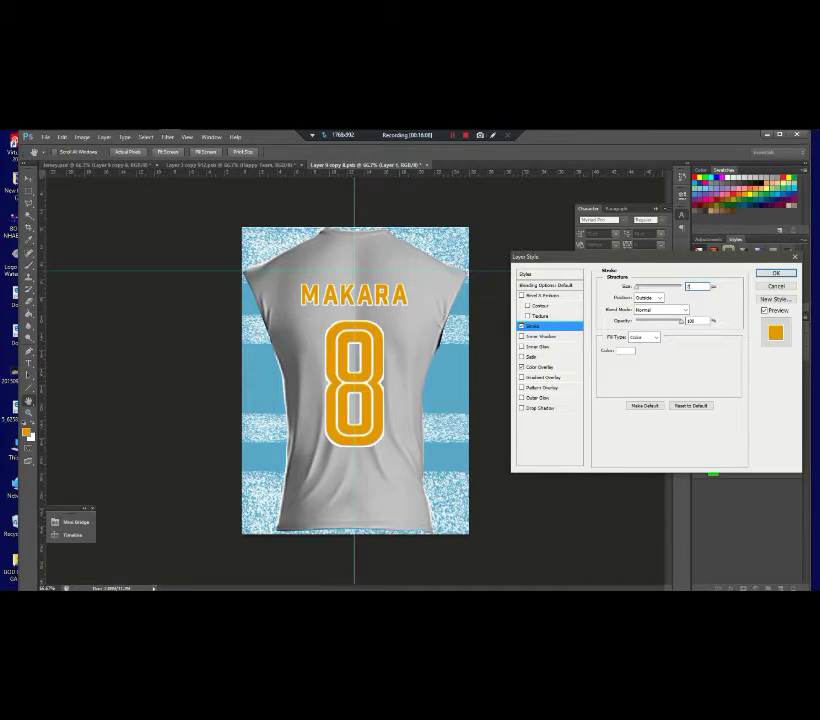
left_click(772, 275)
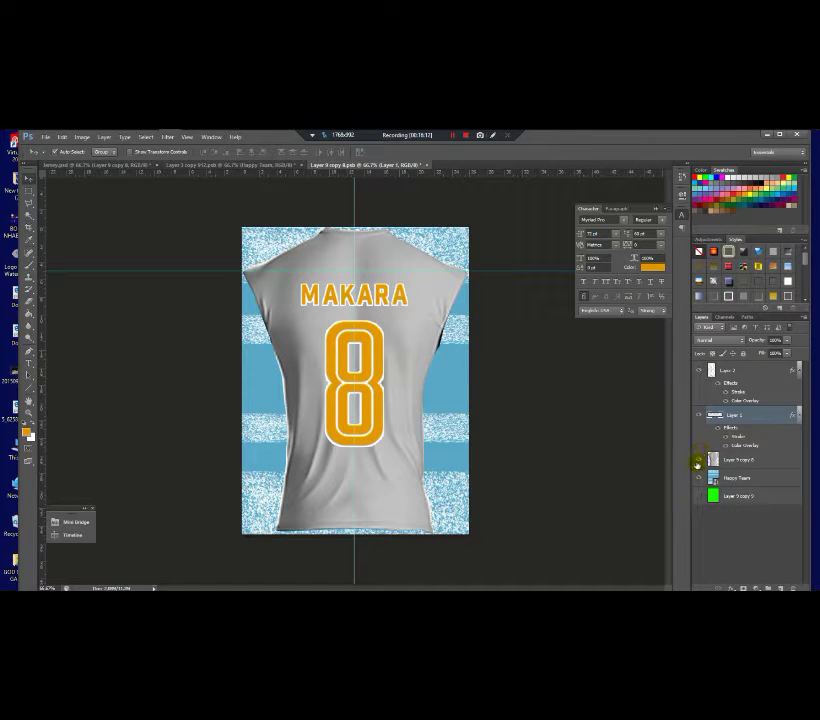
Step: Hide the grey shirt layer, nudge MAKARA down toward the 8, and zoom back to 66.7%
left_click(698, 459)
scroll(362, 320, "down", 2)
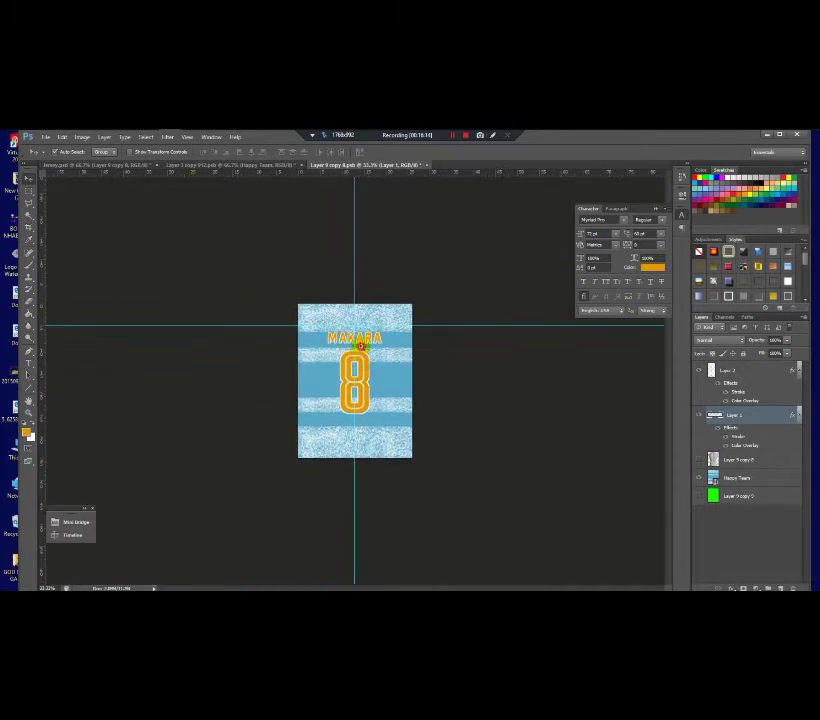
scroll(362, 320, "up", 2)
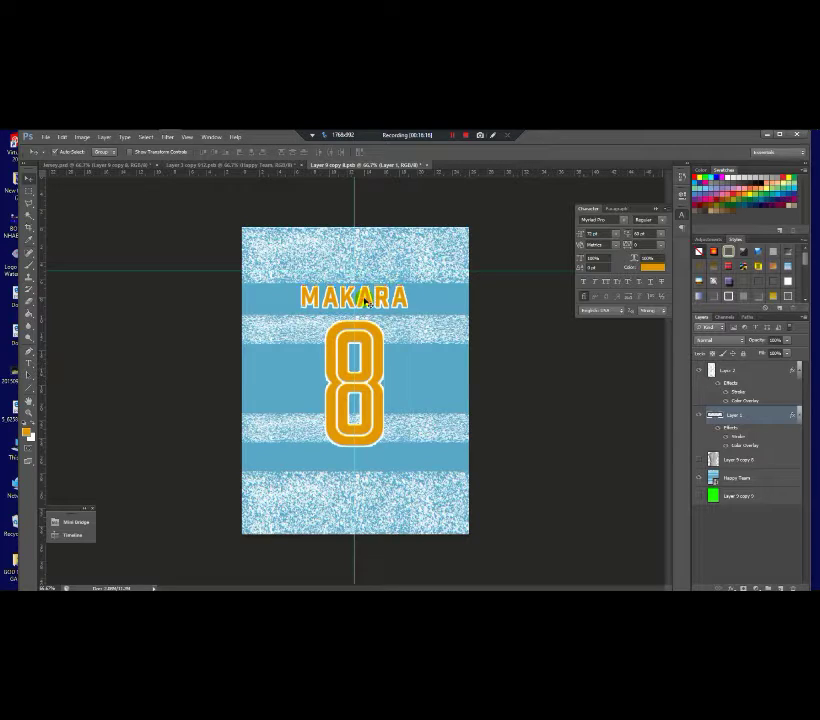
left_click_drag(362, 320, 370, 327)
left_click(369, 335)
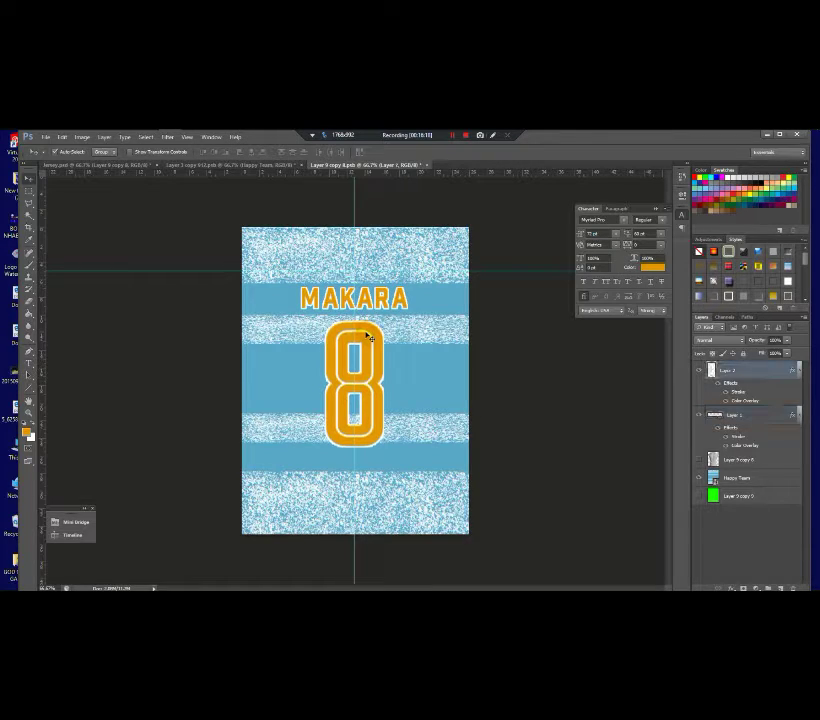
left_click(399, 329)
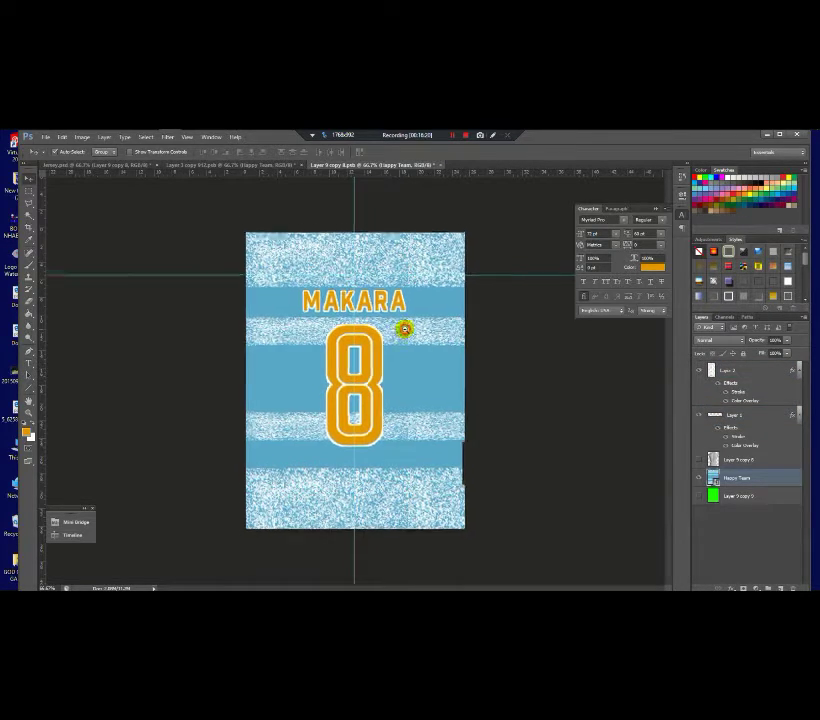
scroll(403, 326, "down", 2)
scroll(401, 327, "up", 1)
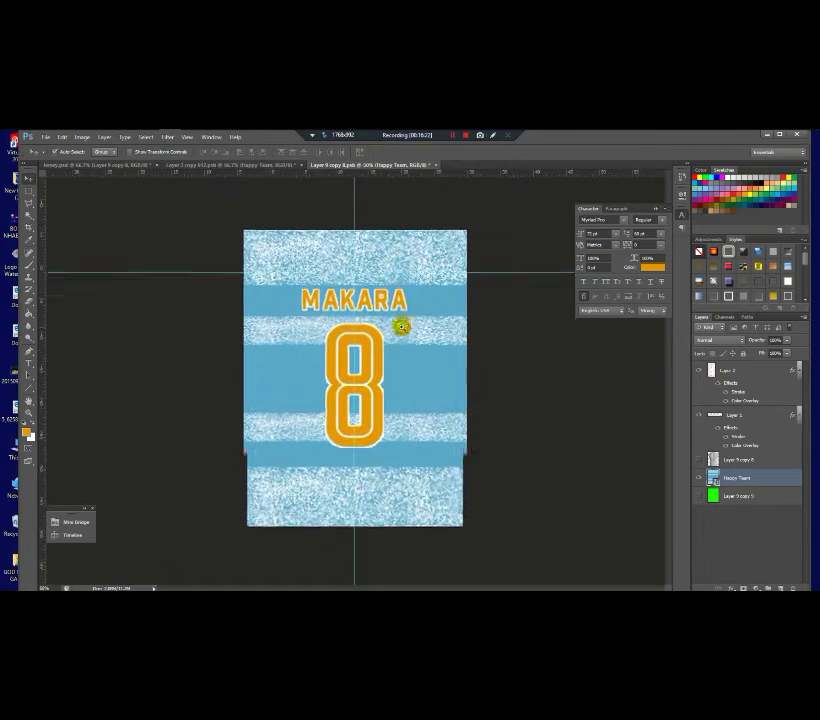
key("ctrl+plus")
key("ctrl+plus")
Step: Search Google for 'cambodia flag' in a new Chrome tab
mouse_move(98, 139)
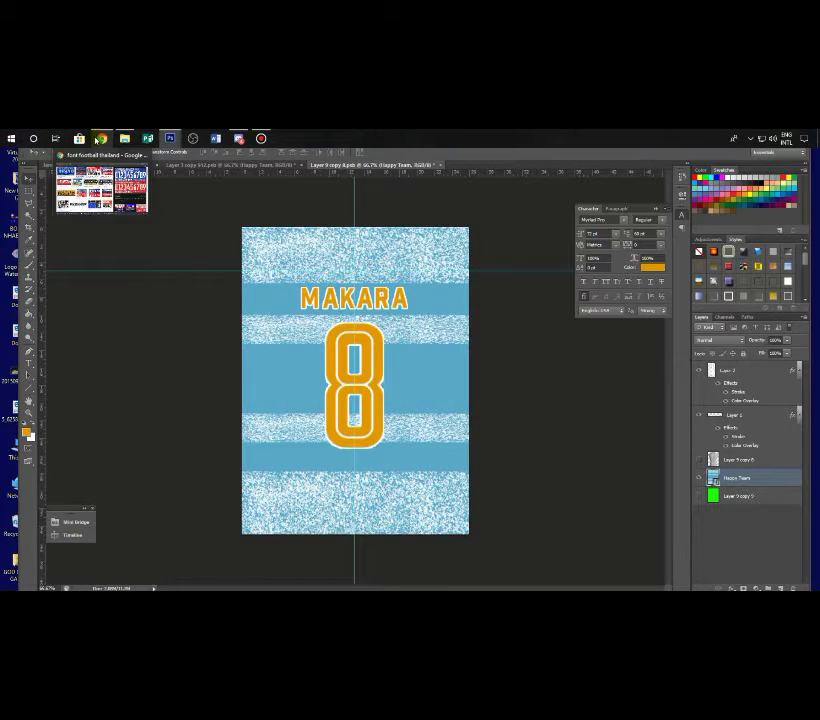
left_click(97, 139)
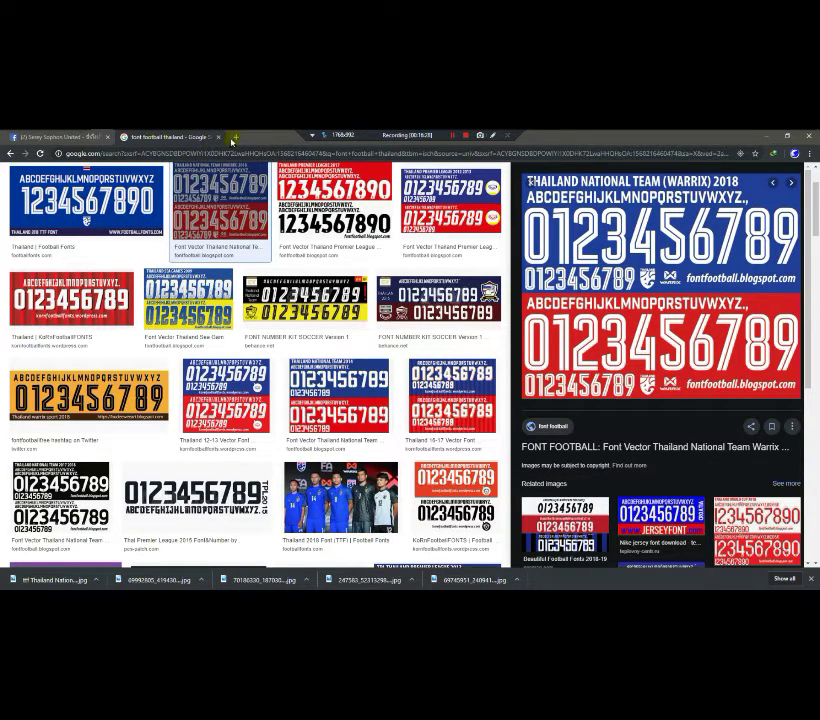
left_click(234, 138)
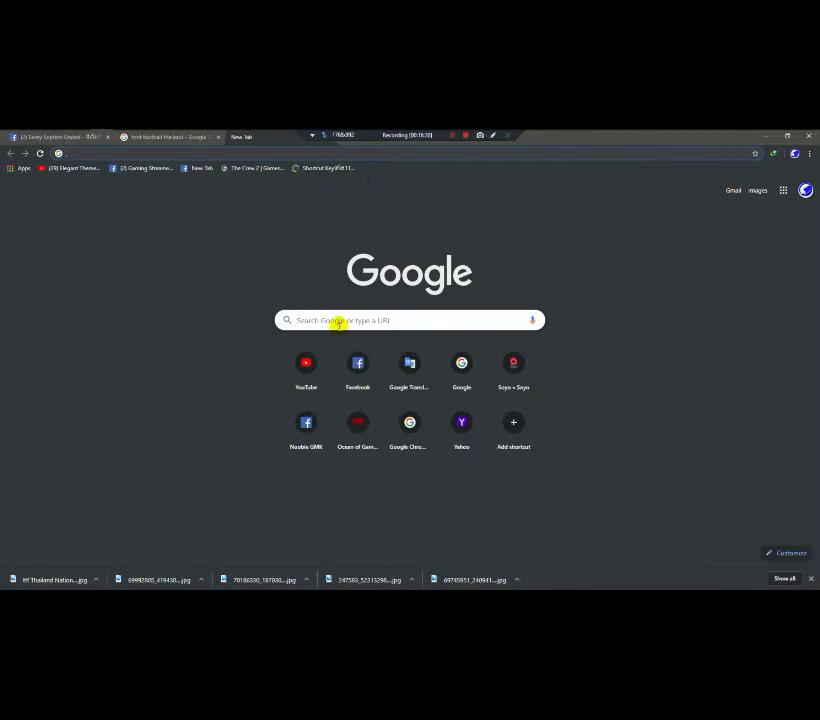
type("ca")
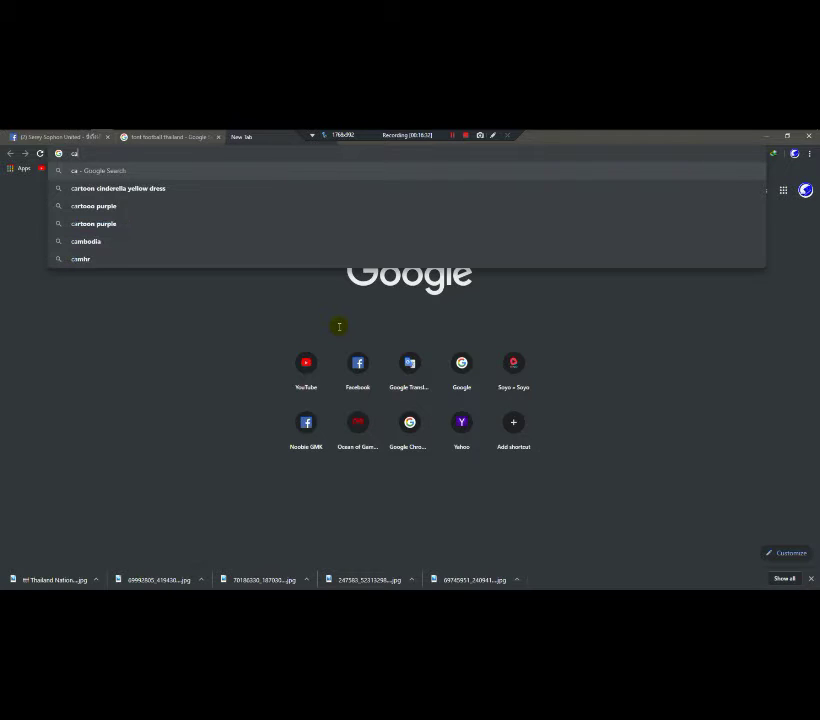
type("mbp")
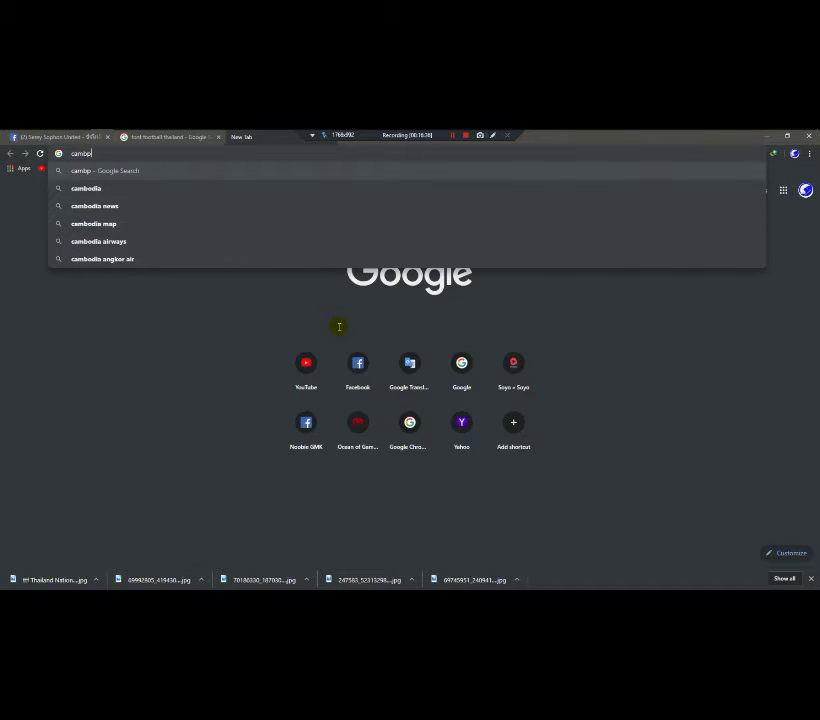
key("BackSpace")
type("o")
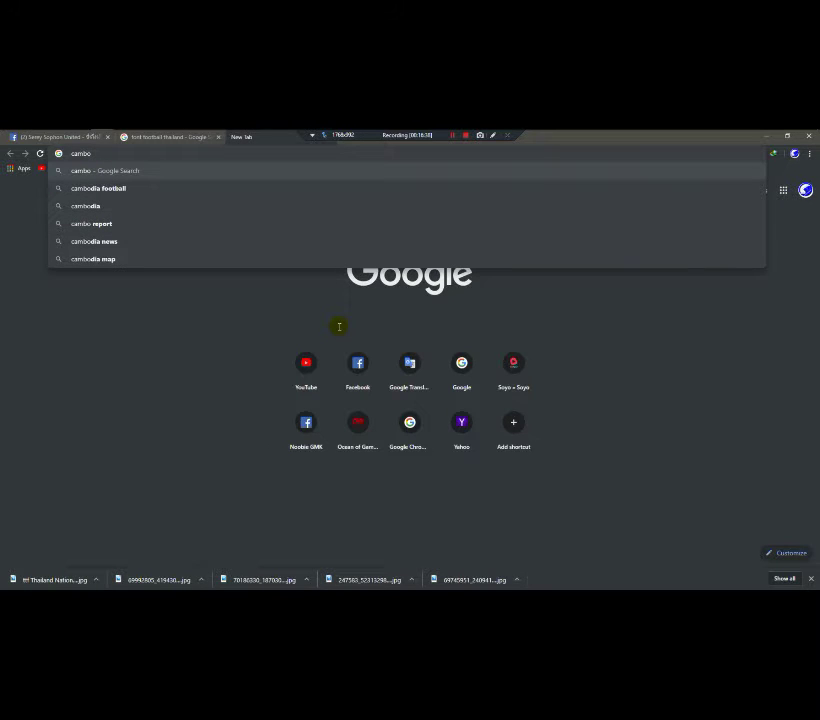
type("dia f")
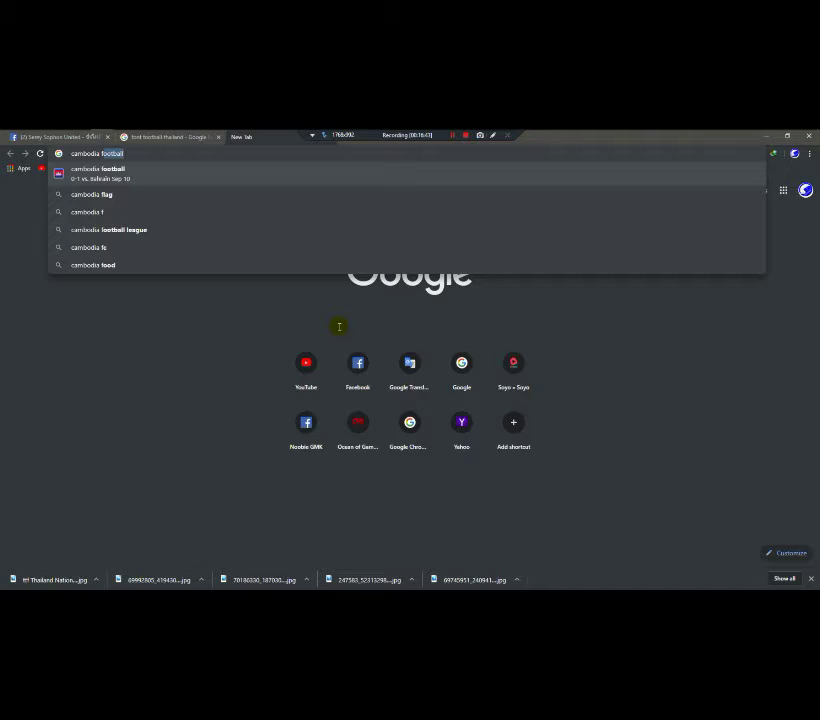
key("Down")
key("Return")
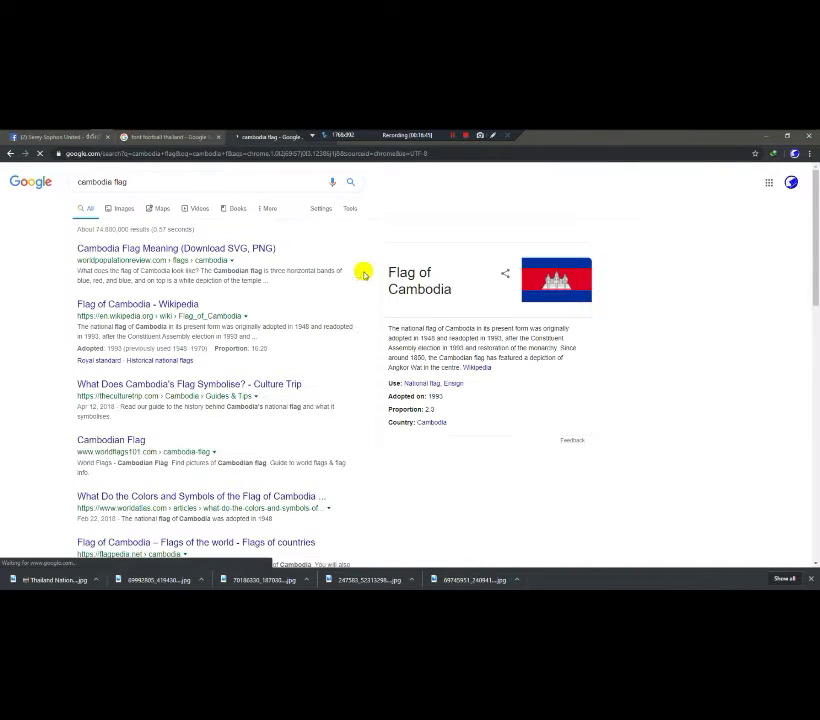
Step: Save the Wikipedia Cambodia flag from the Images results as Flag_of_Cambodia.svg
left_click(124, 208)
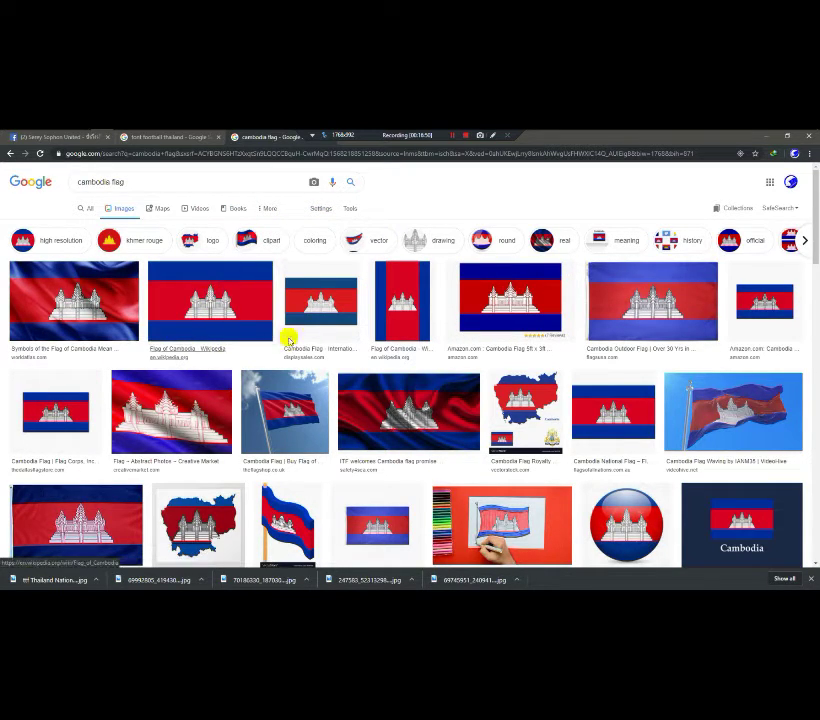
left_click(205, 316)
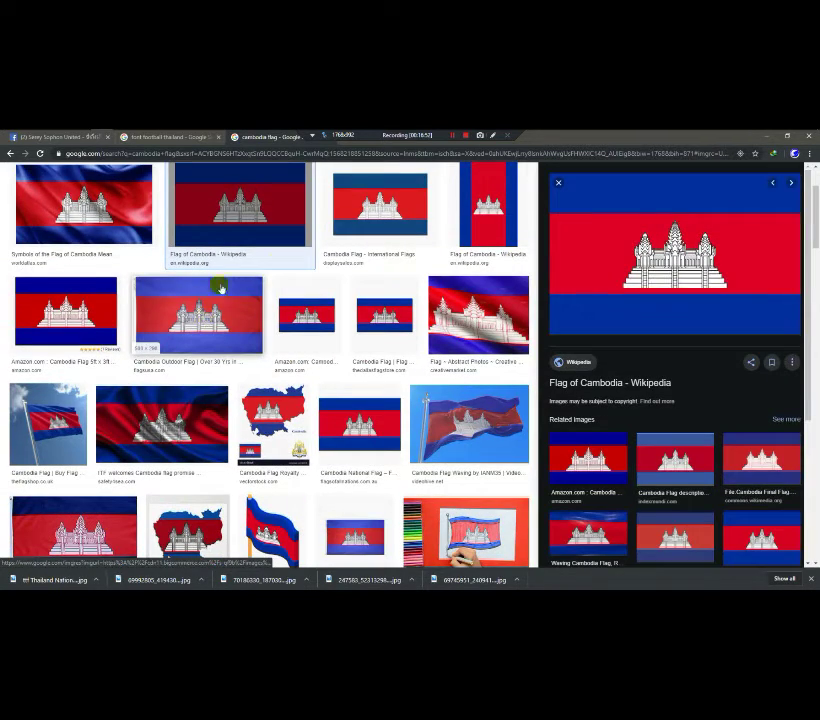
right_click(700, 257)
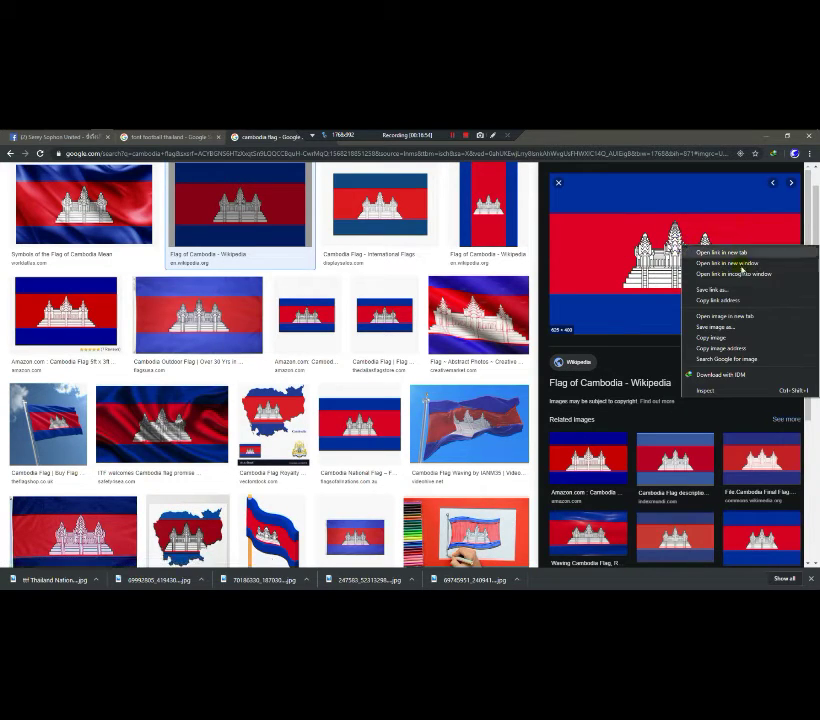
left_click(731, 323)
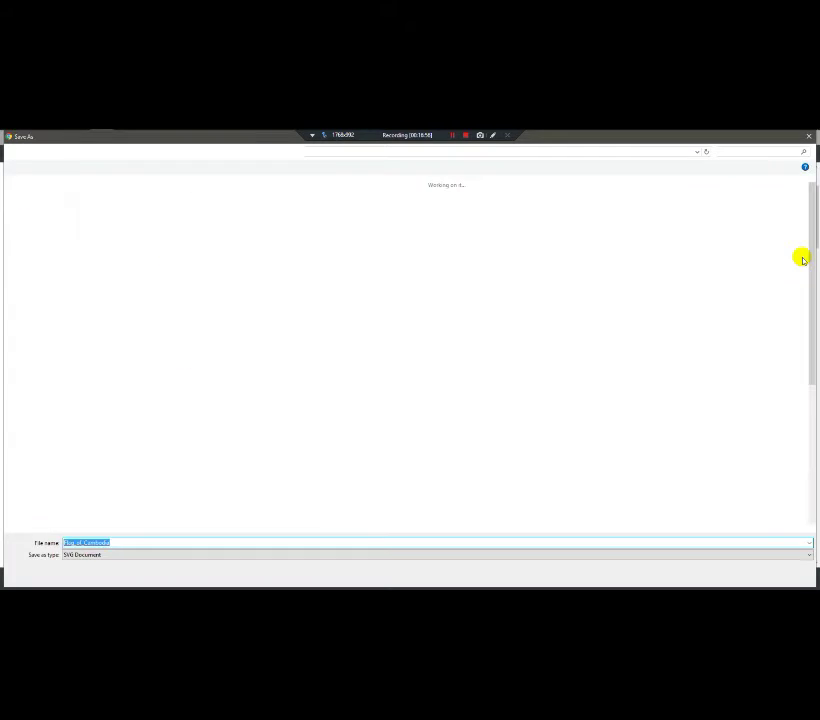
left_click(736, 576)
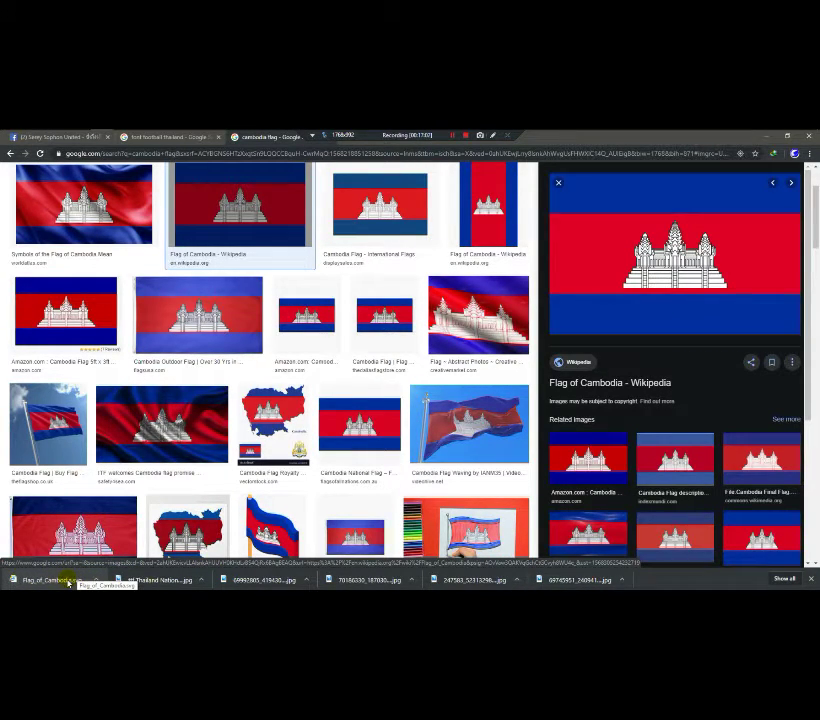
Step: Try dragging the downloaded flag into Photoshop, dismiss the error, and return to the flag results
left_click_drag(68, 582, 335, 268)
left_click(405, 314)
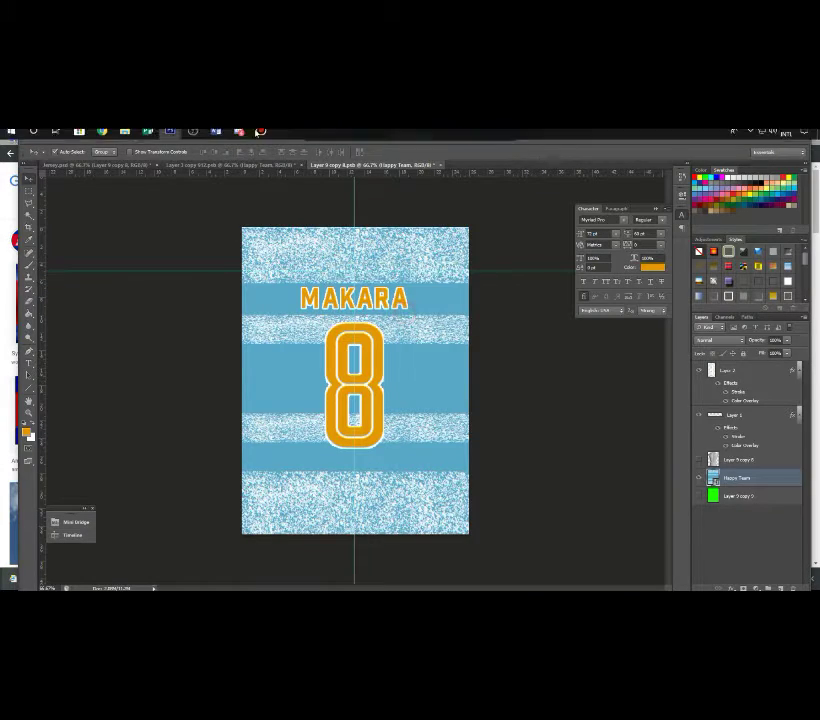
left_click(122, 138)
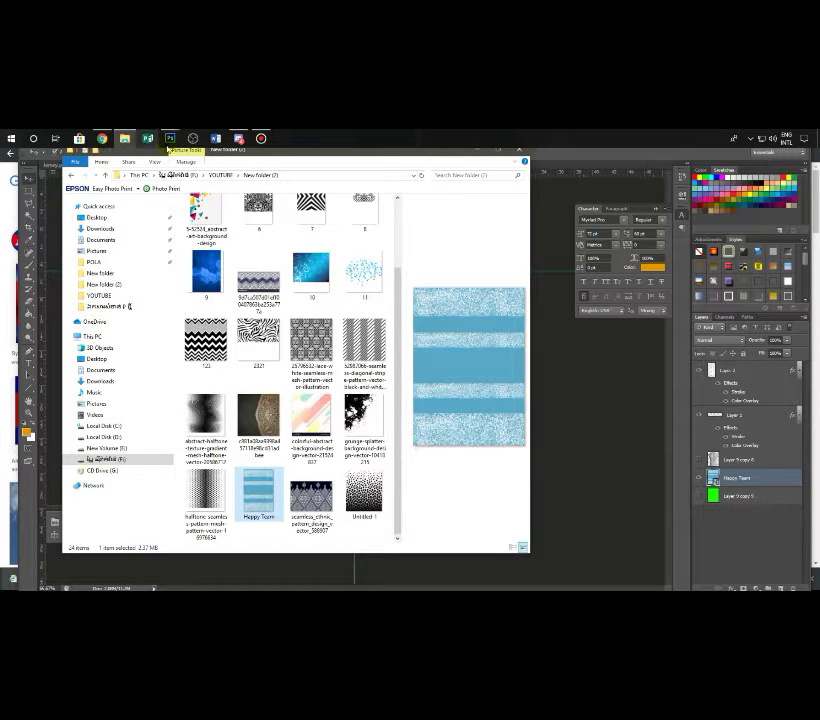
left_click(122, 138)
left_click(101, 138)
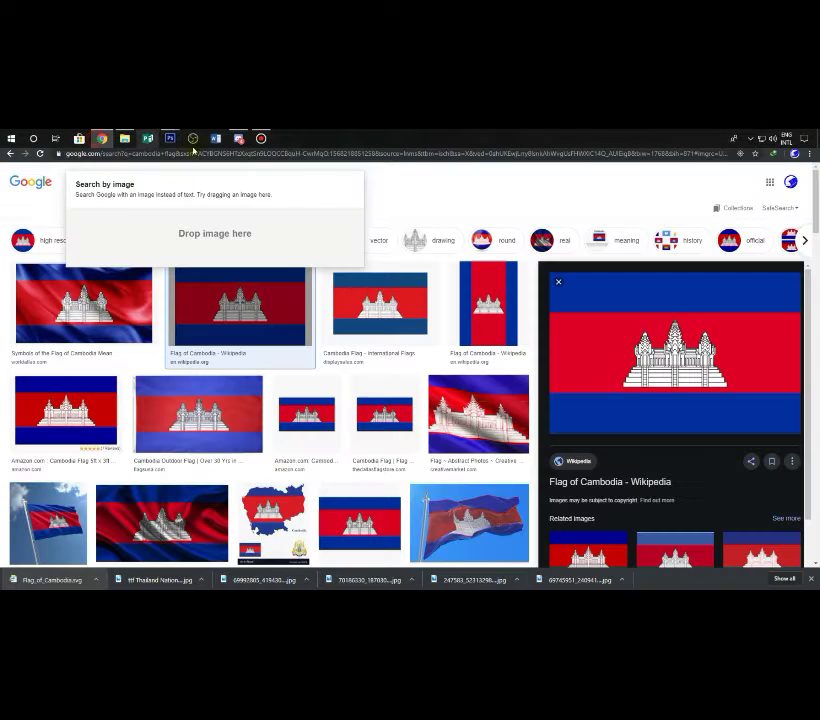
scroll(644, 411, "down", 3)
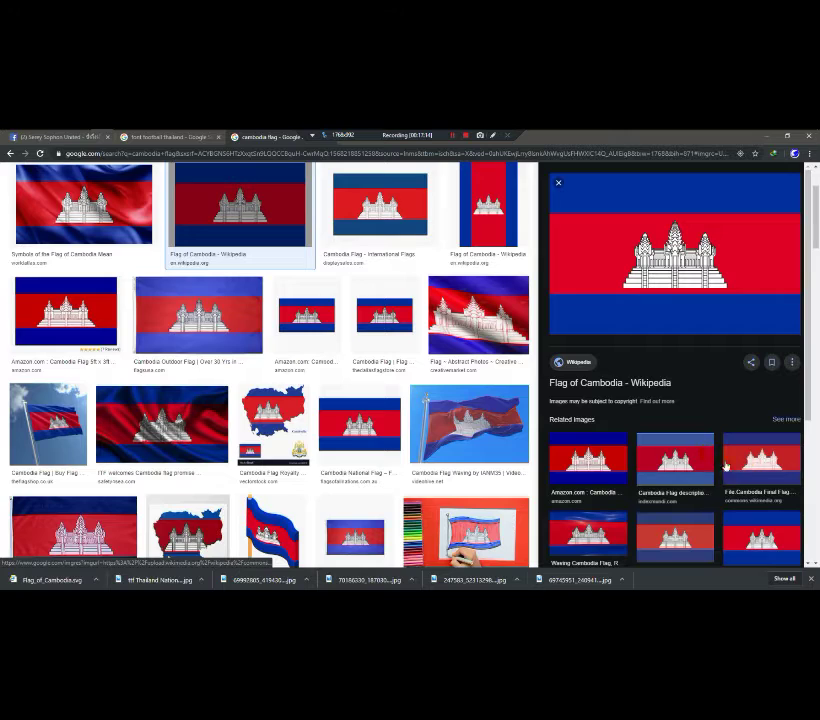
Step: Preview several Cambodia flag image results, then start and cancel saving one
left_click(211, 315)
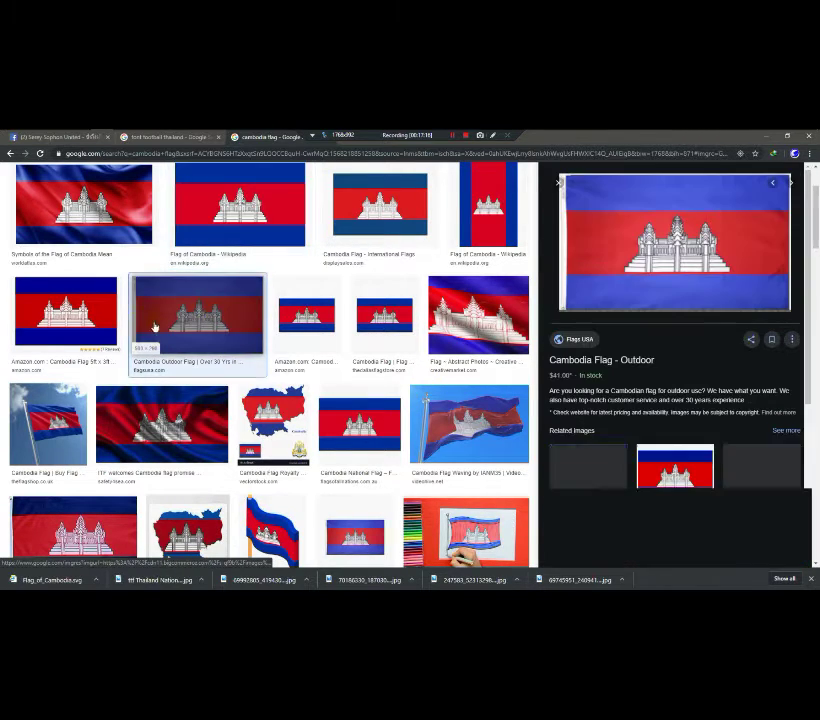
left_click(404, 225)
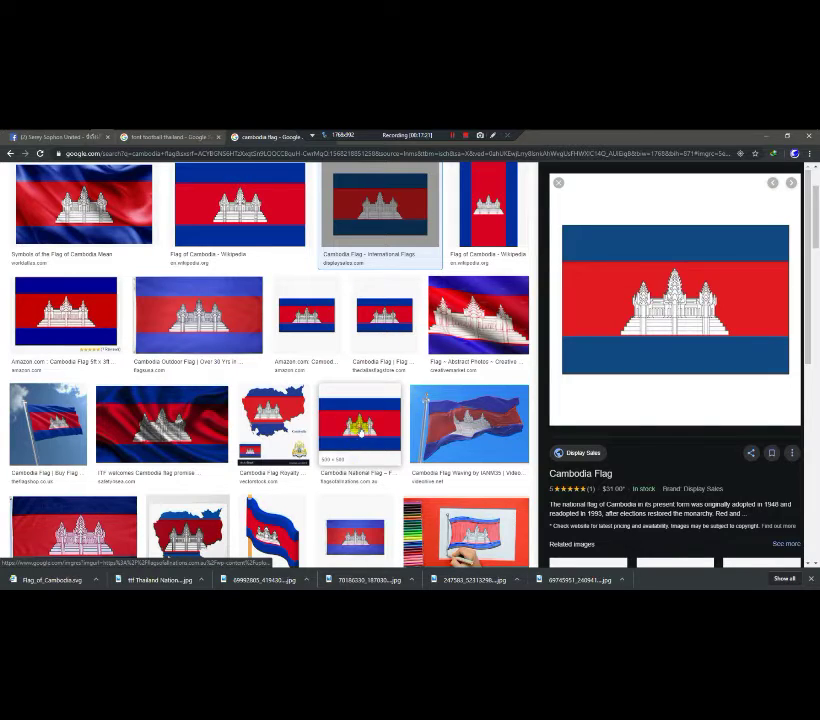
left_click(350, 430)
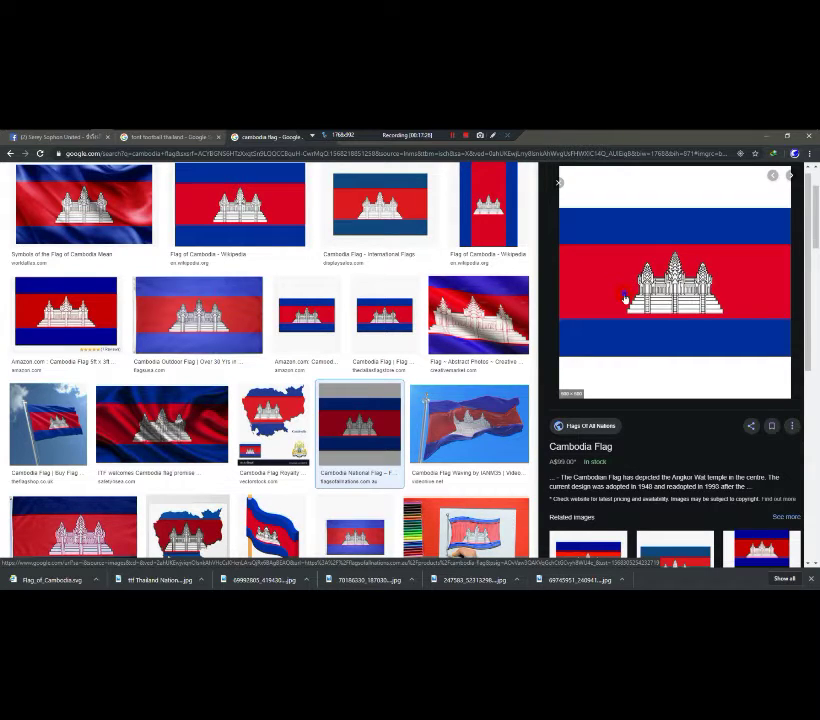
right_click(624, 298)
left_click(643, 377)
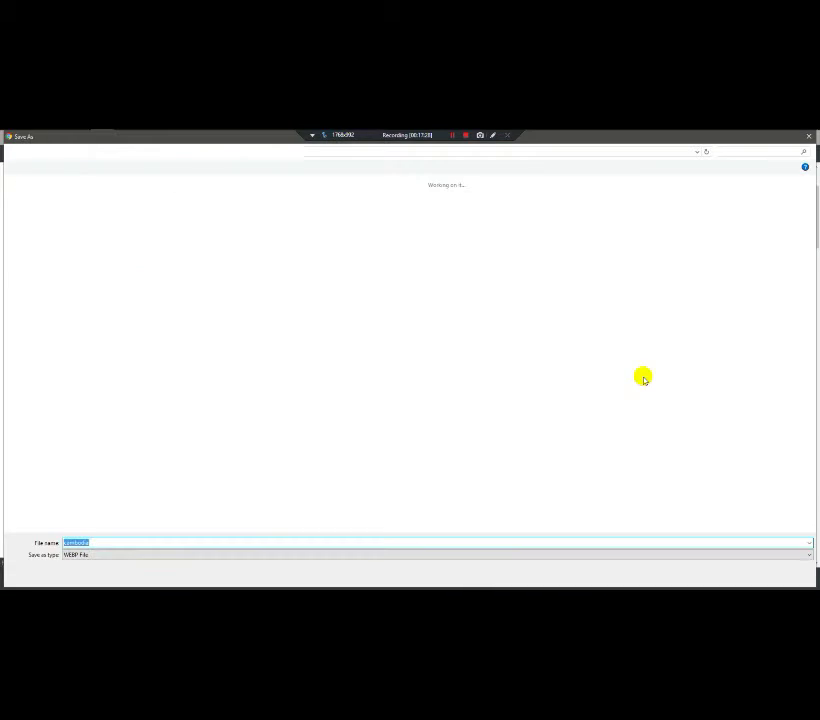
left_click(787, 575)
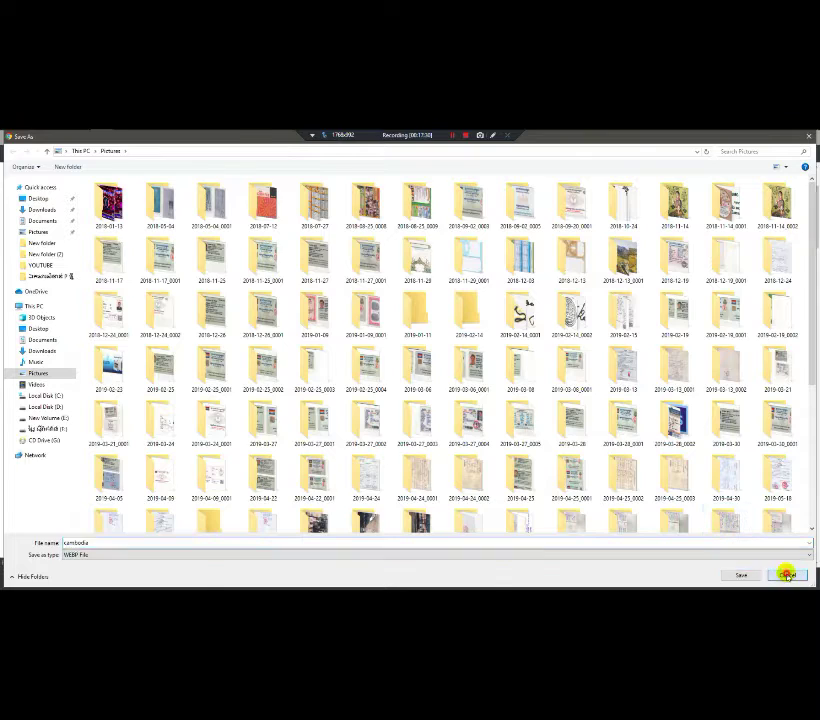
Step: Browse related Cambodia flag images and abandon saving a GIF version
scroll(805, 311, "down", 4)
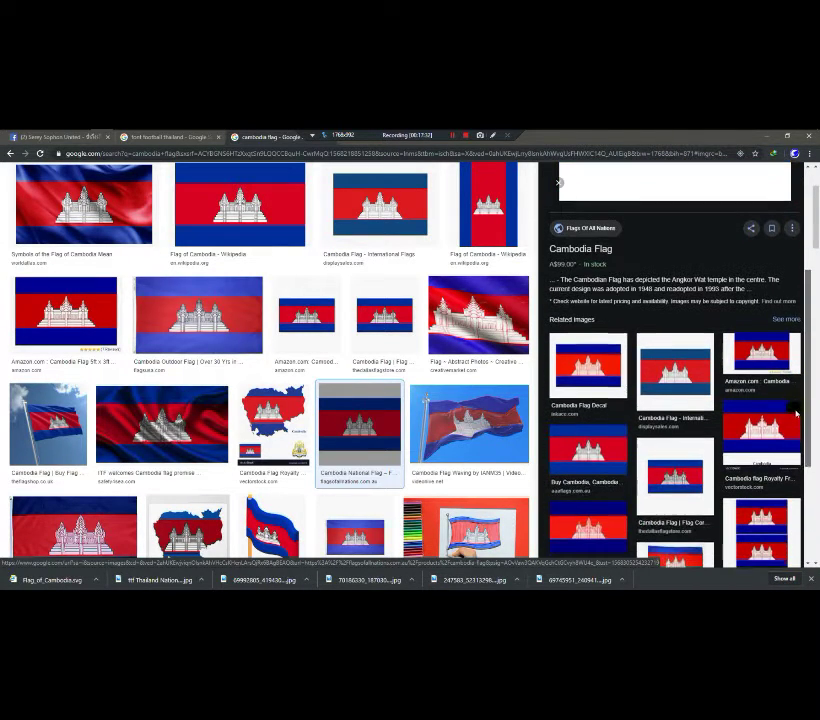
left_click(578, 455)
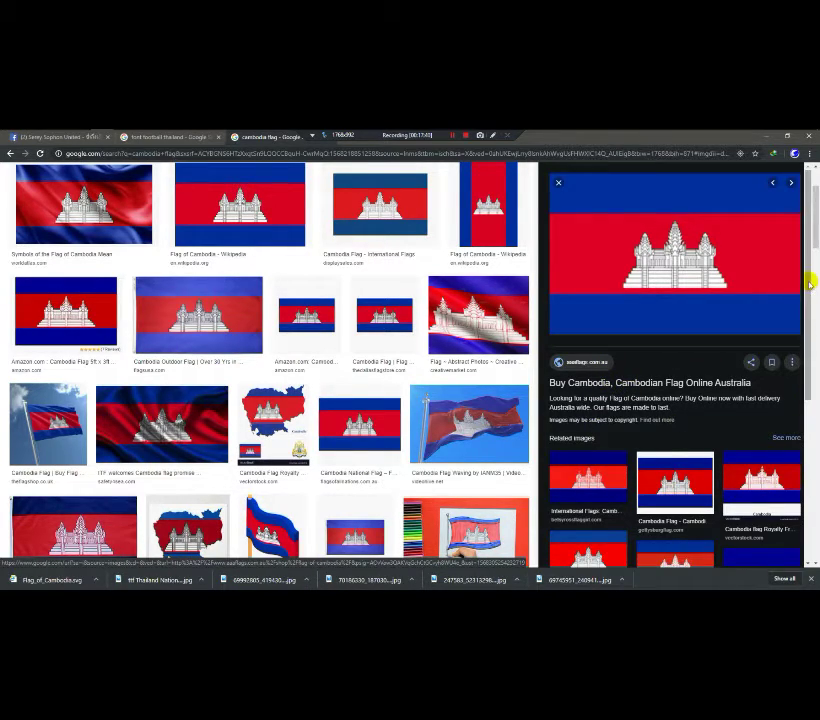
scroll(800, 345, "down", 1)
left_click(602, 455)
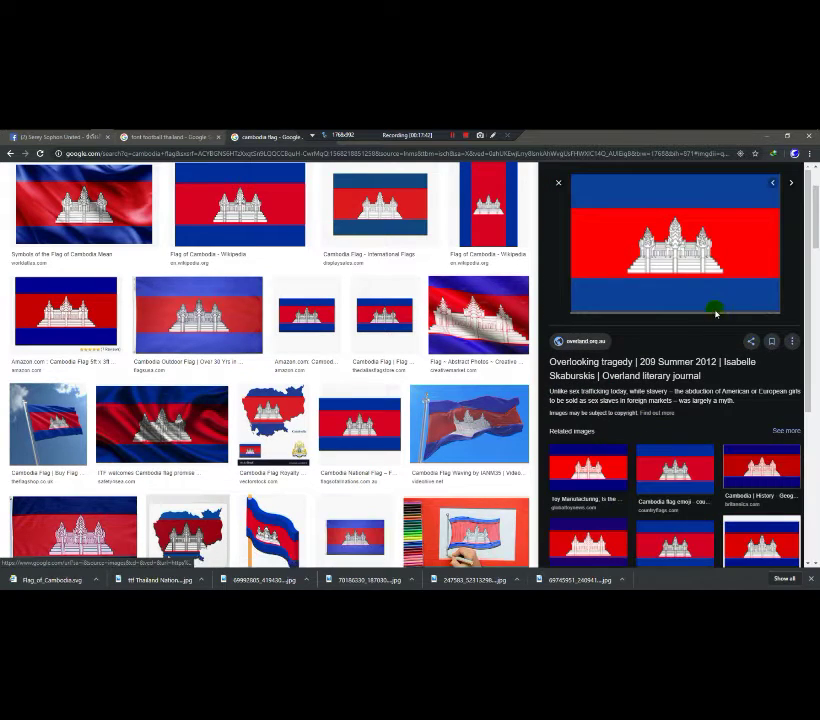
right_click(679, 262)
left_click(712, 342)
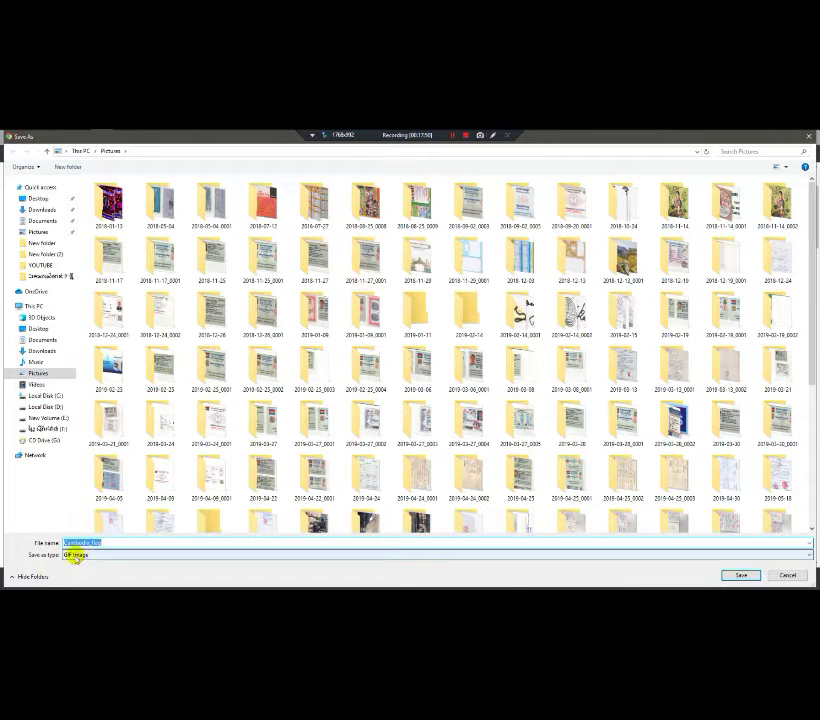
left_click(752, 575)
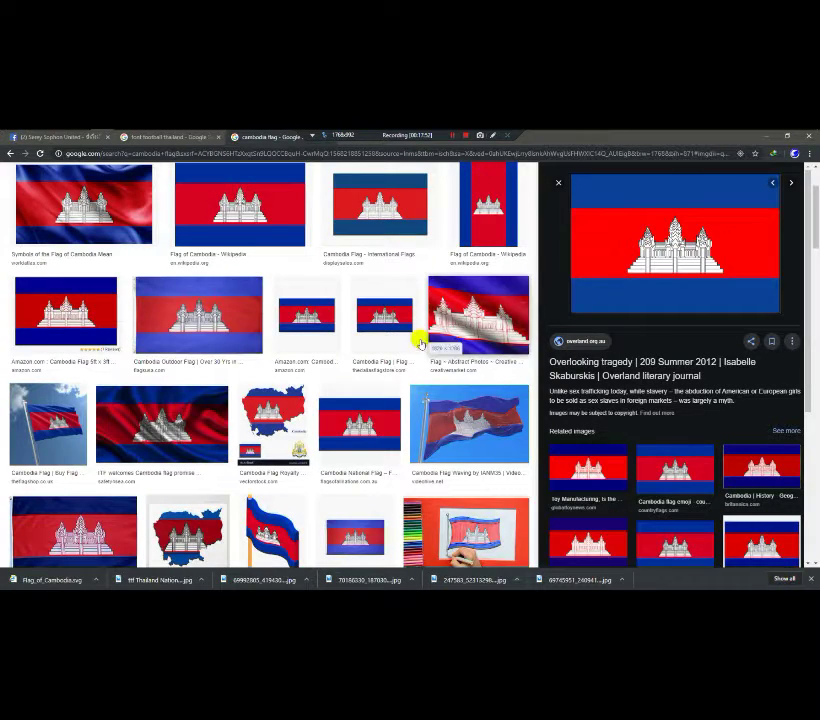
Step: Add 'PNG' to the cambodia flag search and run it
left_click_drag(811, 214, 811, 180)
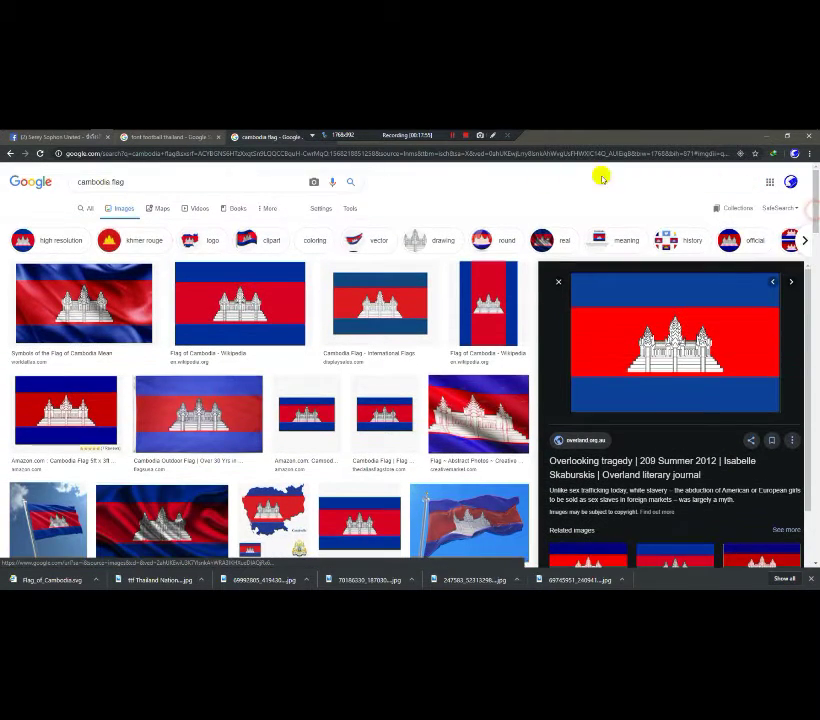
left_click(181, 184)
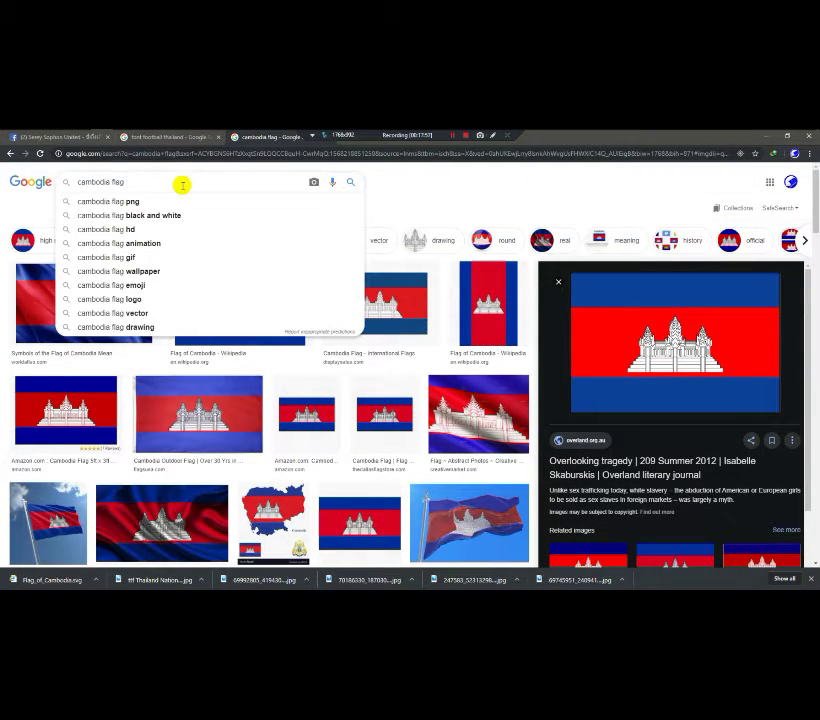
type("PNG")
key("Return")
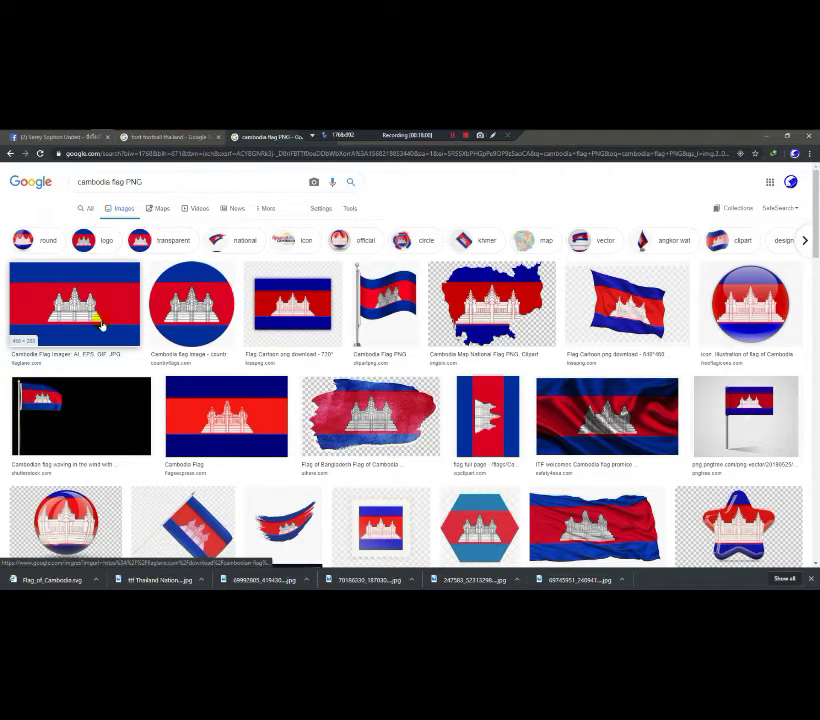
Step: Save the first PNG Cambodia flag result as download (7).png
left_click(101, 325)
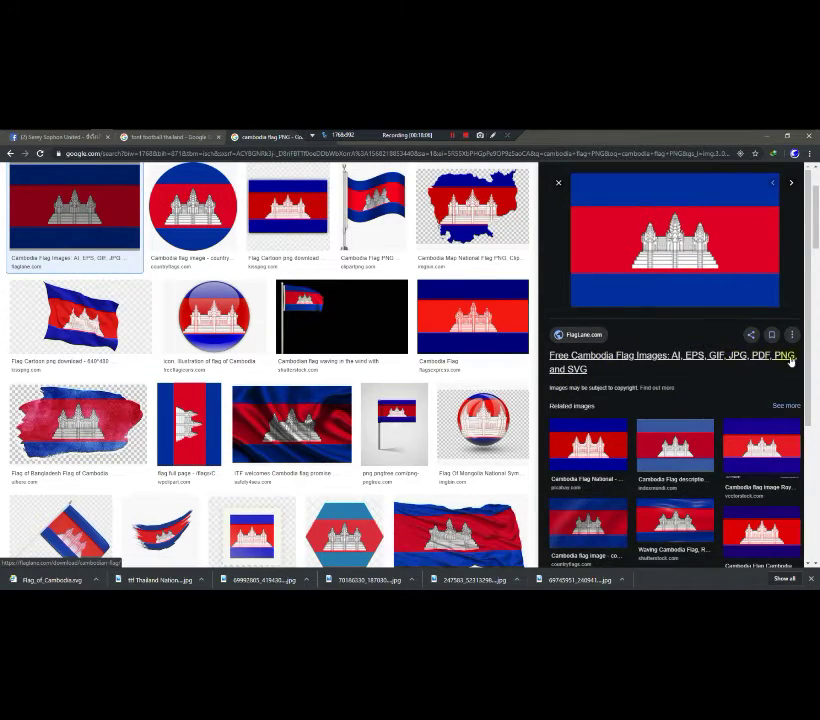
right_click(681, 258)
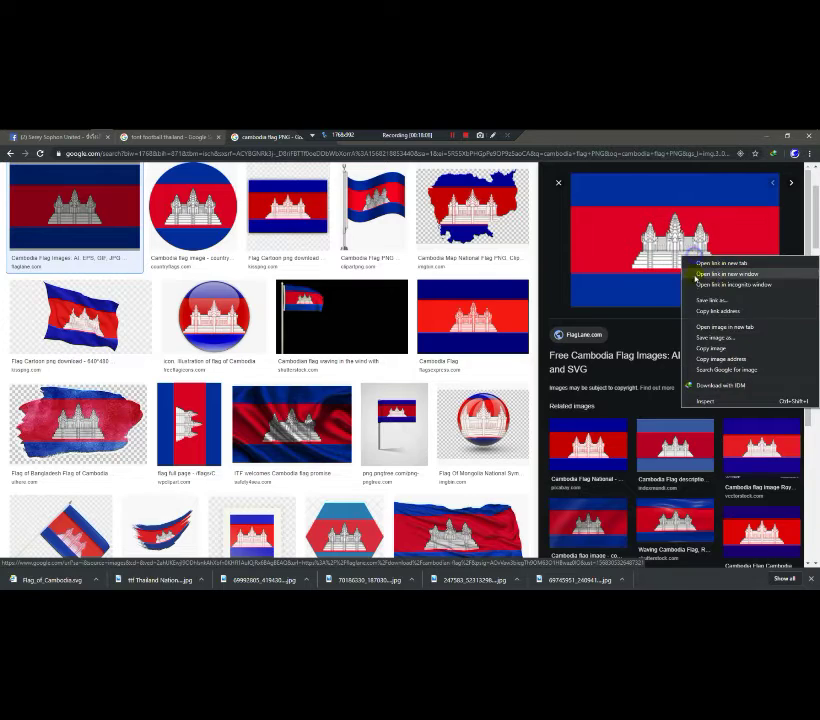
left_click(713, 338)
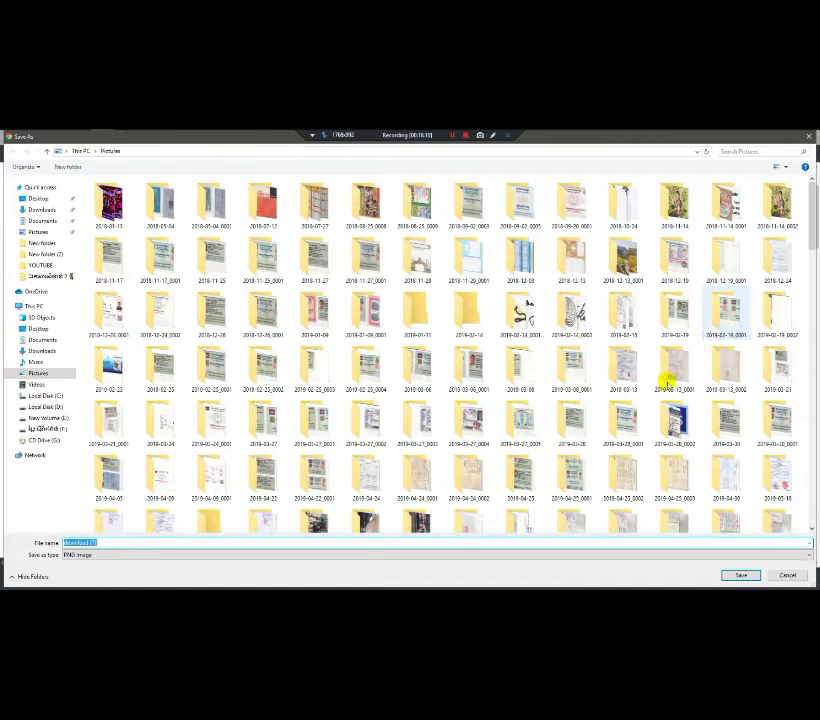
left_click(742, 574)
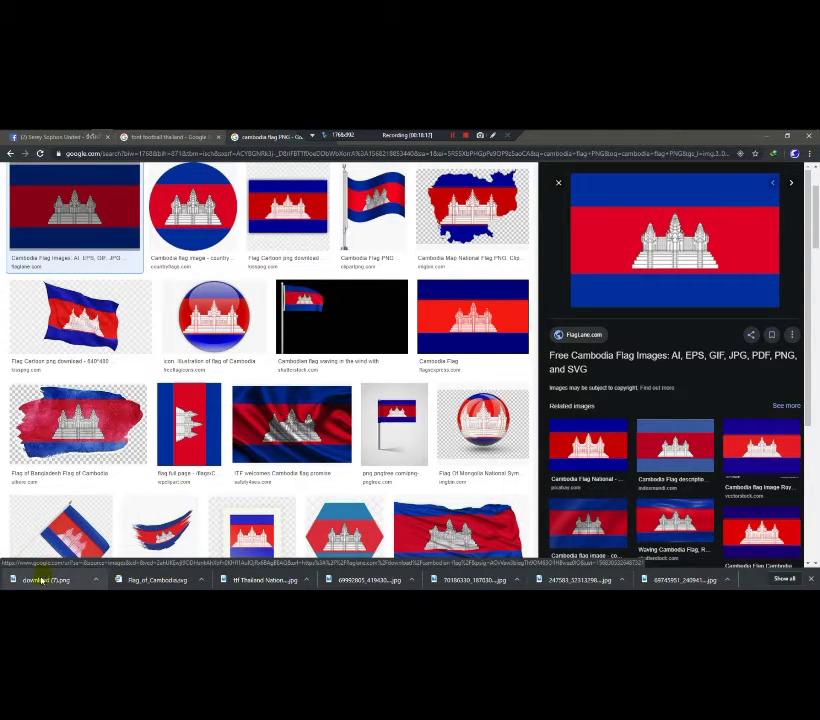
Step: Place the downloaded PNG flag above MAKARA and save the flag design document
left_click_drag(40, 577, 170, 138)
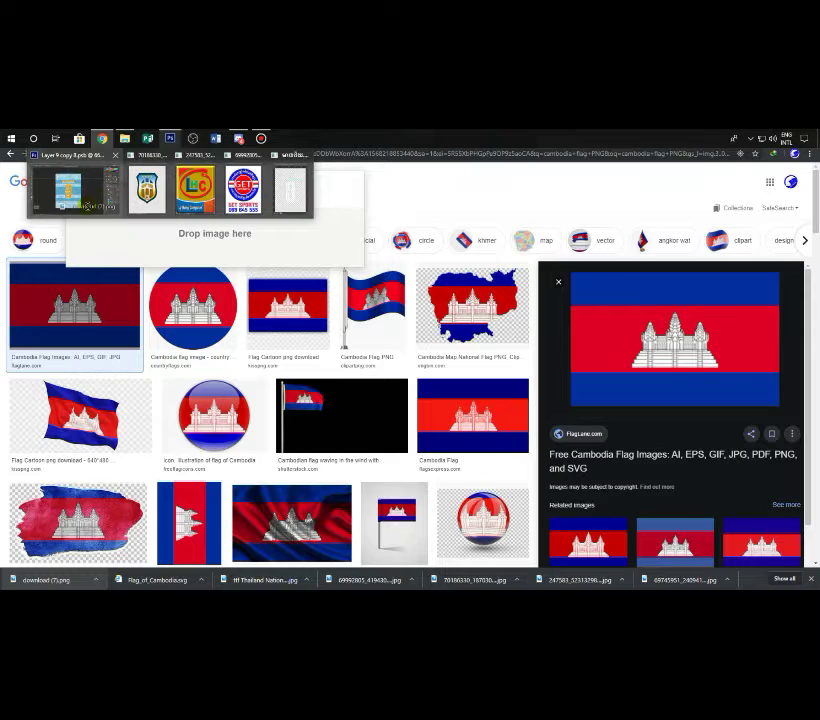
left_click_drag(85, 200, 416, 361)
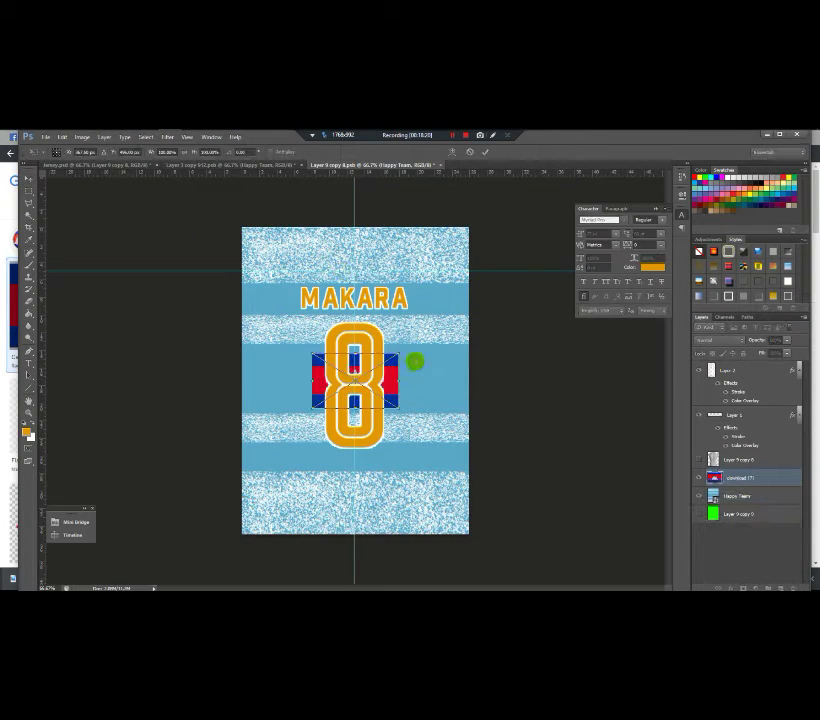
left_click_drag(392, 400, 375, 256)
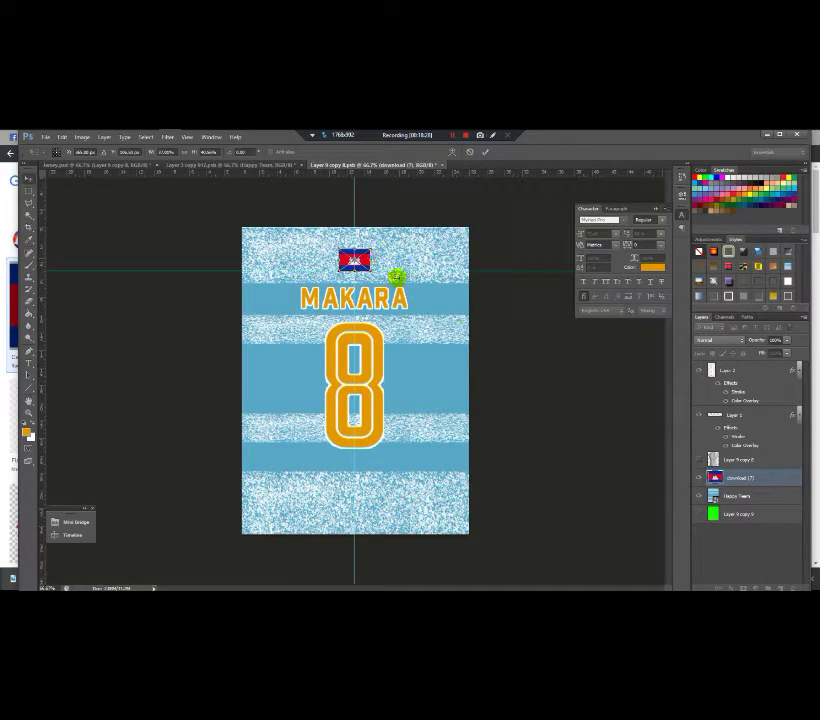
key("Return")
left_click(697, 460)
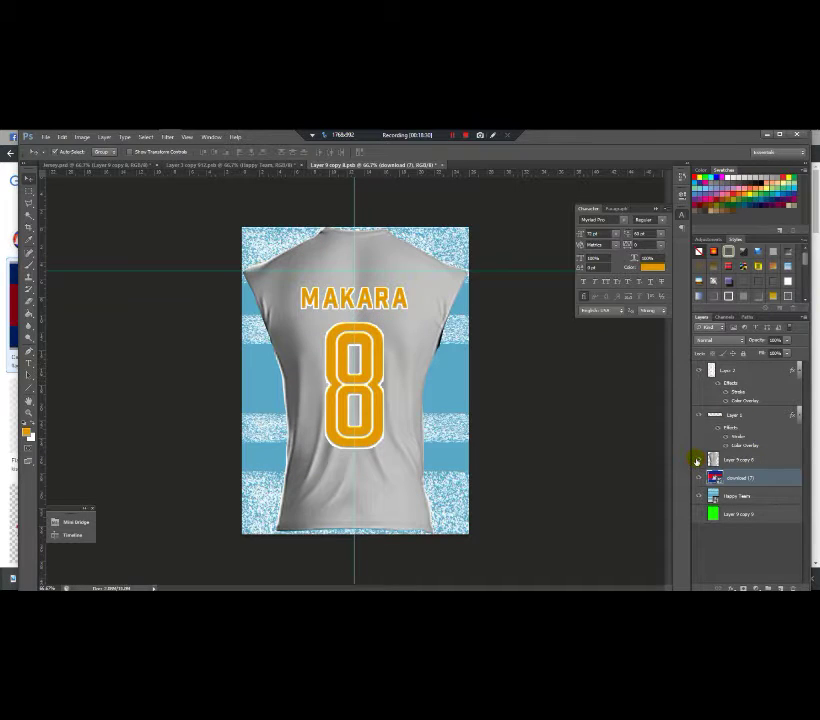
left_click(697, 460)
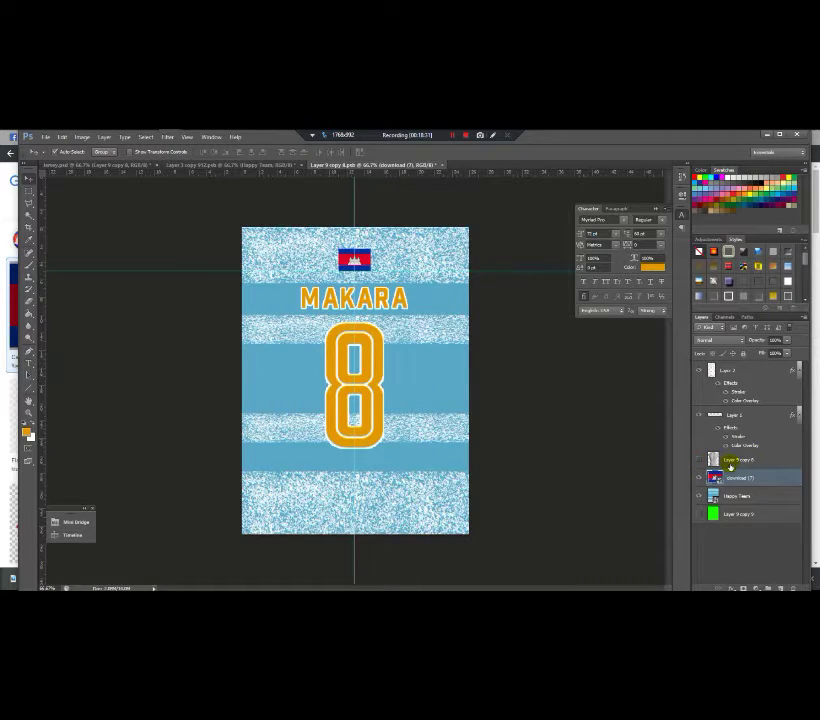
left_click(439, 165)
left_click(382, 307)
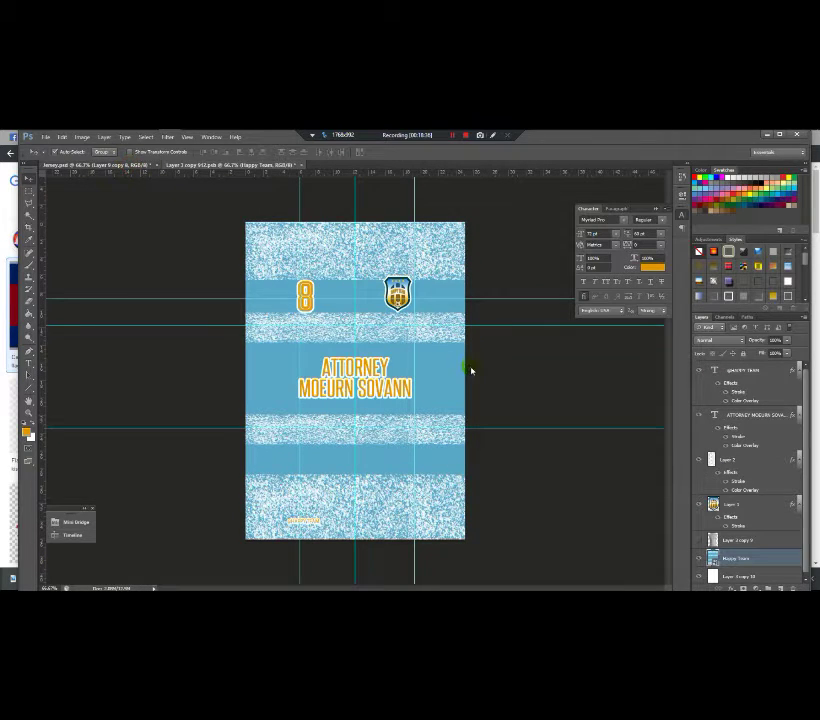
Step: Narrow the flag with Free Transform and save it back into the mockup
key("ctrl+Tab")
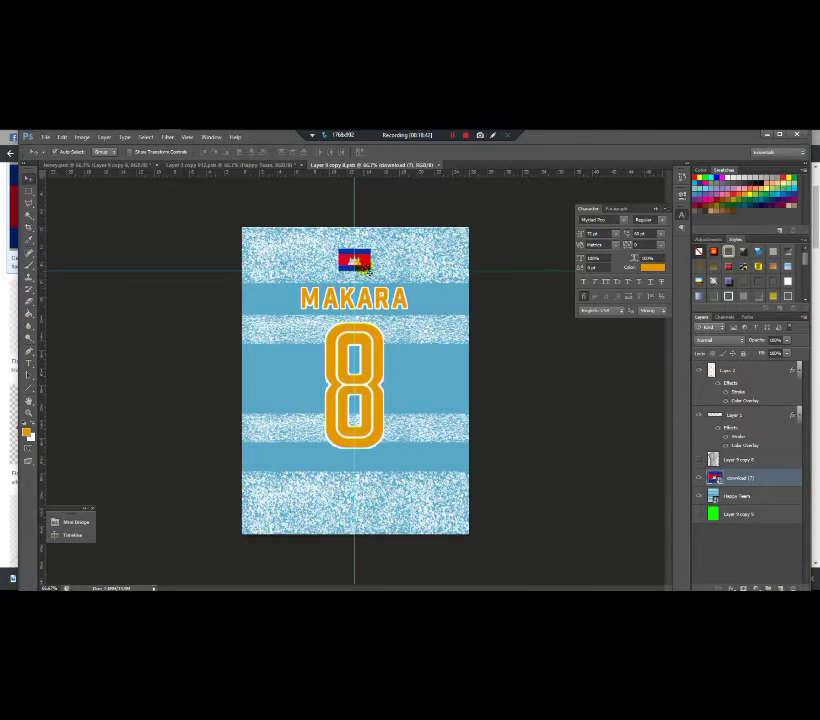
key("ctrl+t")
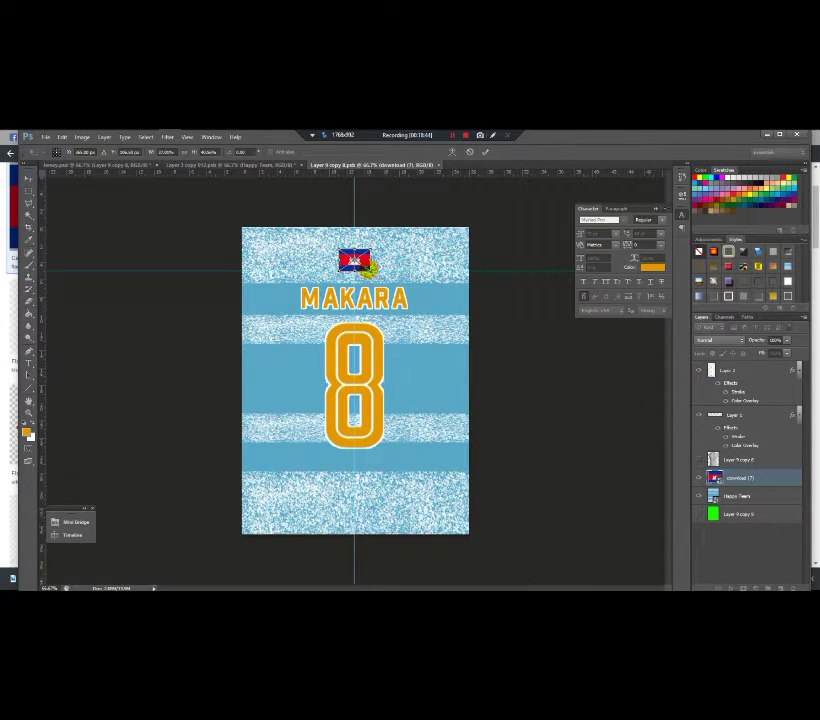
left_click_drag(371, 262, 356, 249)
key("Return")
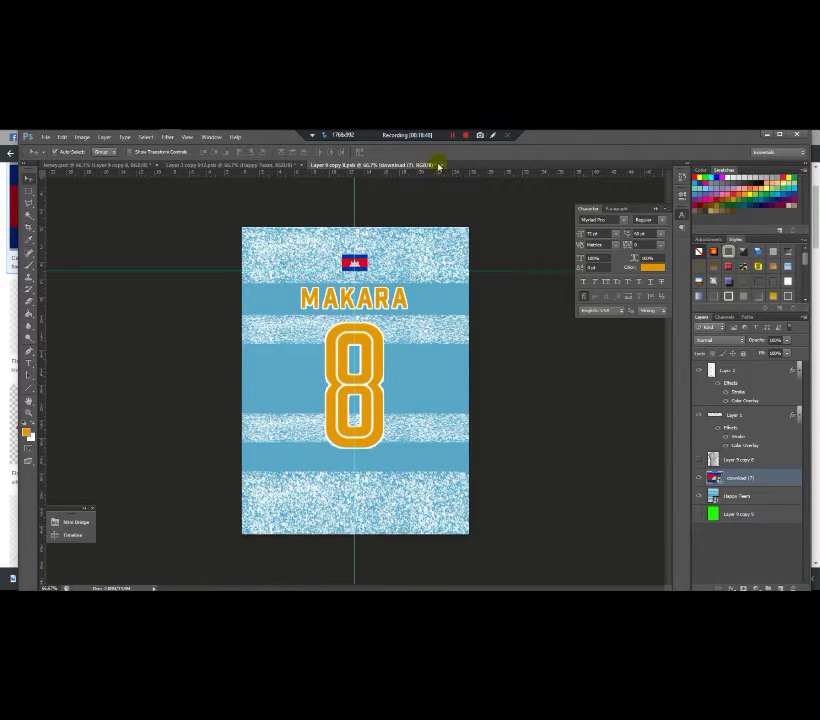
left_click(441, 166)
left_click(376, 308)
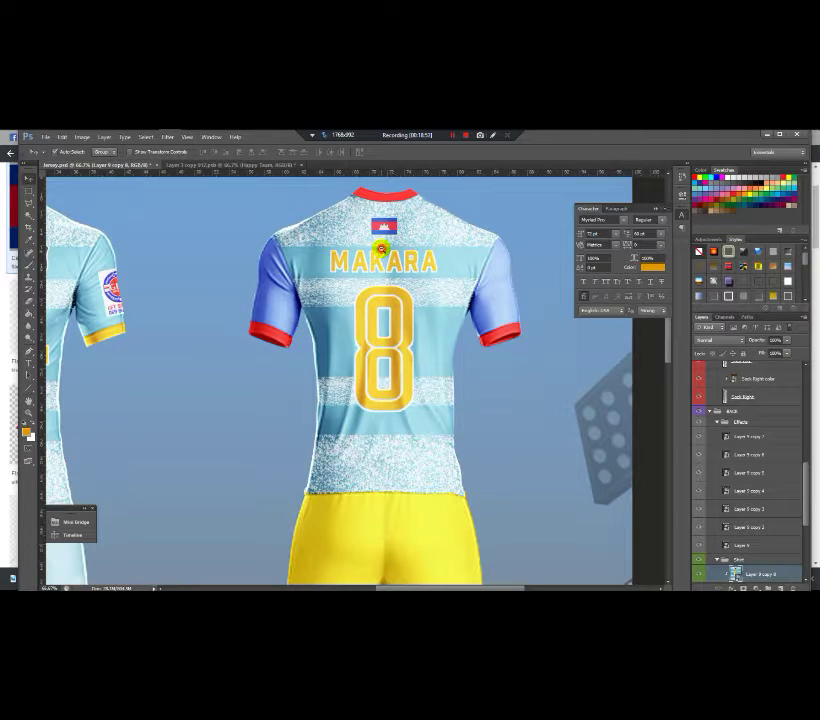
Step: Zoom out to the full two-kit mockup and select the red '1 color' layer under Hands > Right
scroll(381, 248, "down", 4)
scroll(378, 247, "up", 2)
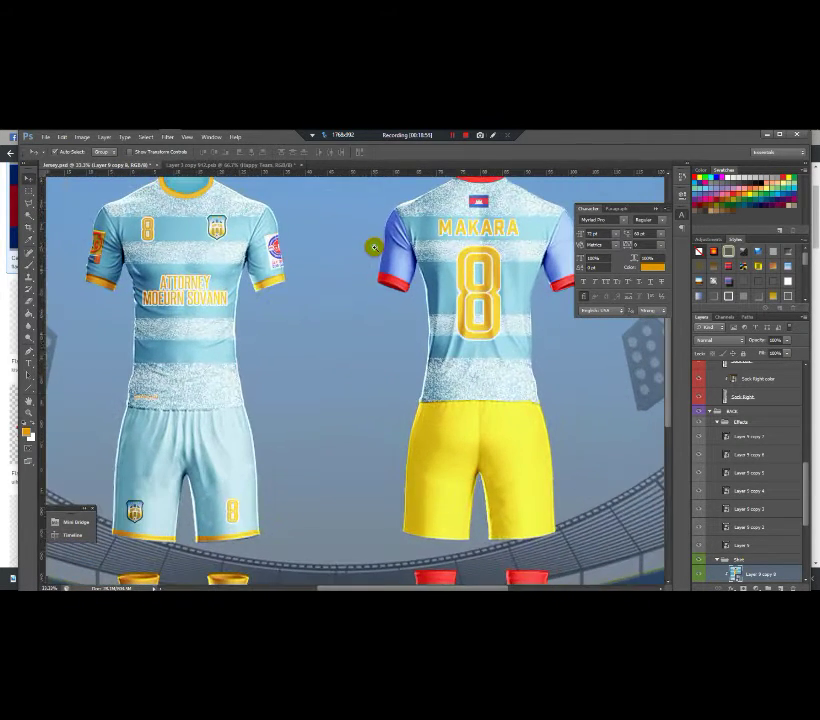
scroll(373, 247, "down", 1)
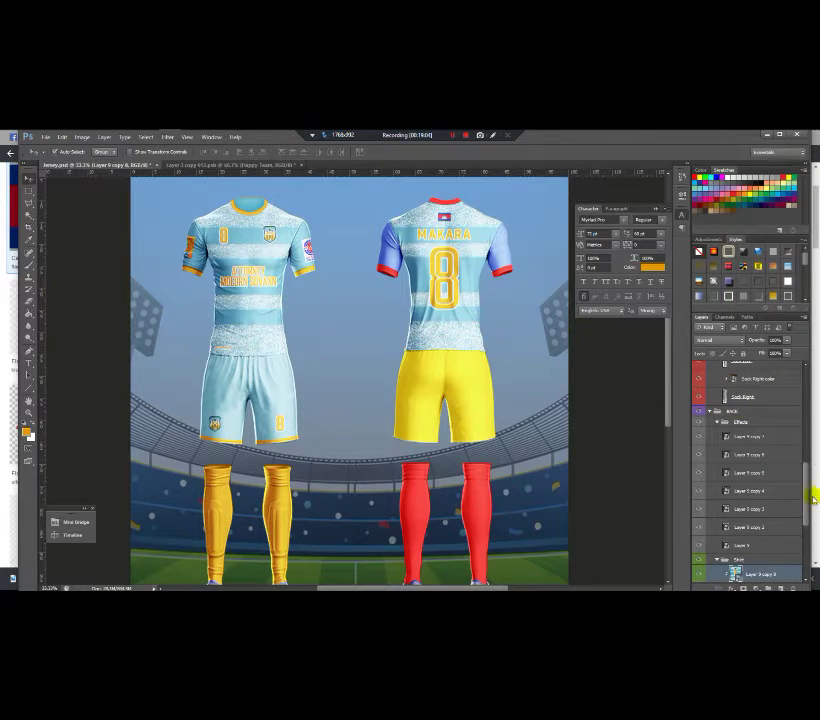
left_click_drag(806, 494, 807, 540)
left_click(746, 468)
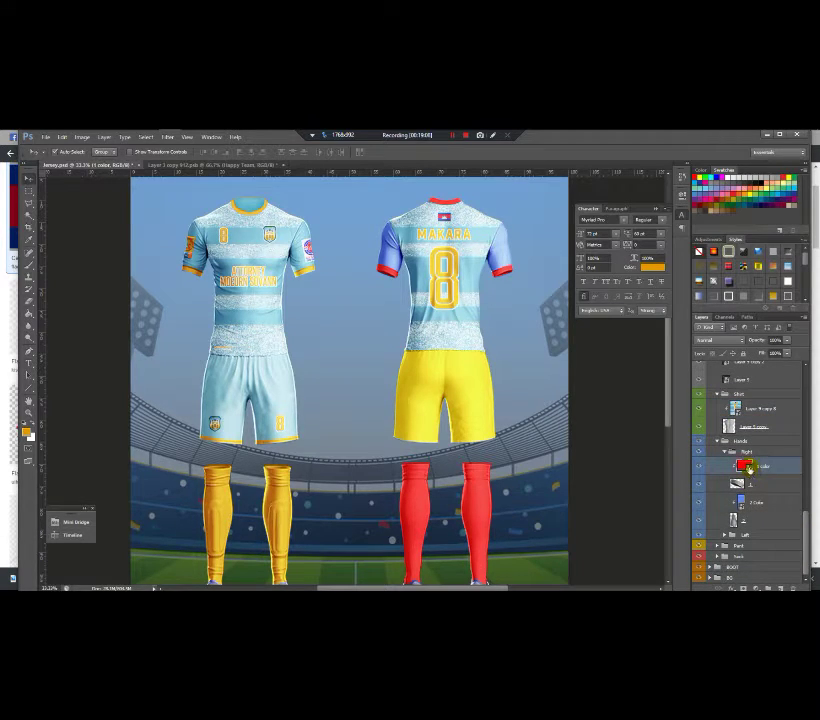
Step: Paint the right hand's '1 color' smart object orange and save it into the mockup
double_click(745, 466)
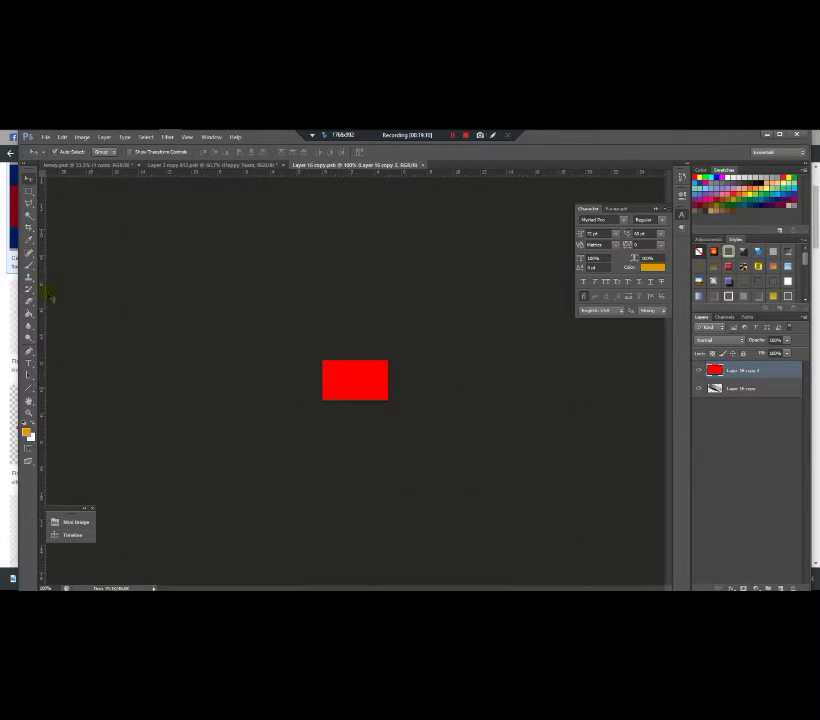
key("b")
left_click_drag(300, 360, 485, 379)
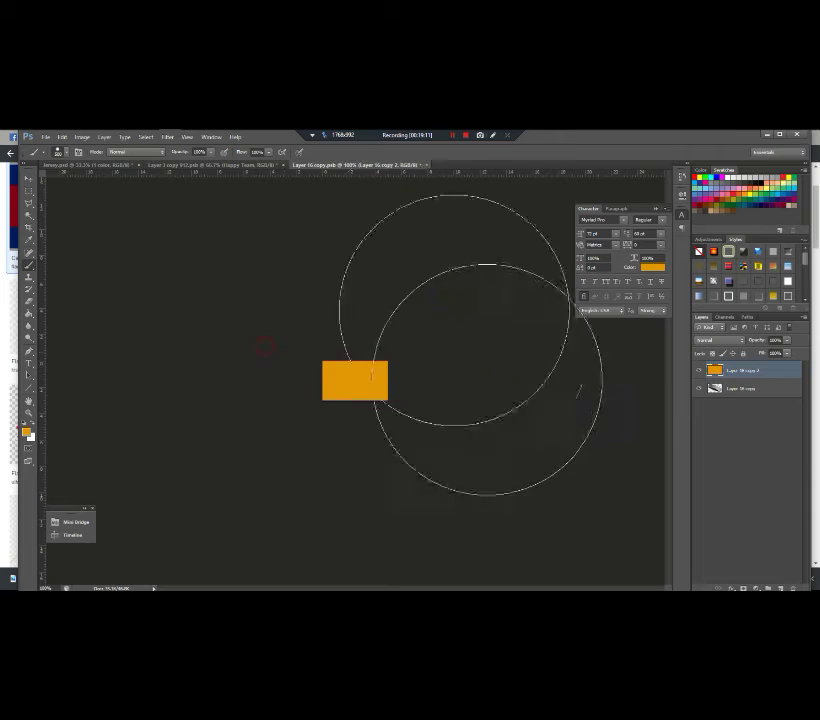
left_click(429, 166)
left_click(375, 309)
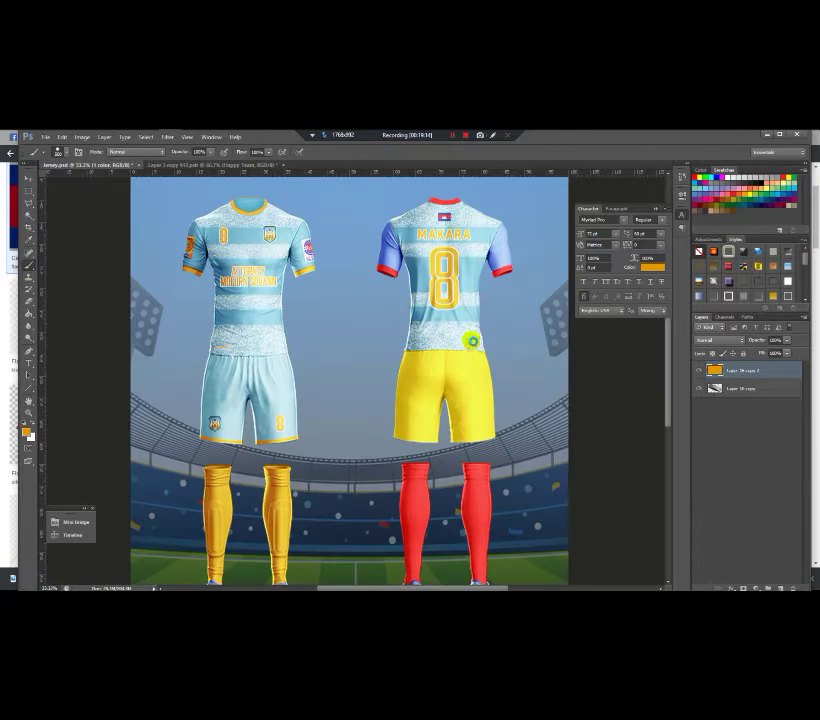
Step: Paint the left hand's '1 color' smart object orange and save it into the mockup
left_click_drag(810, 503, 764, 541)
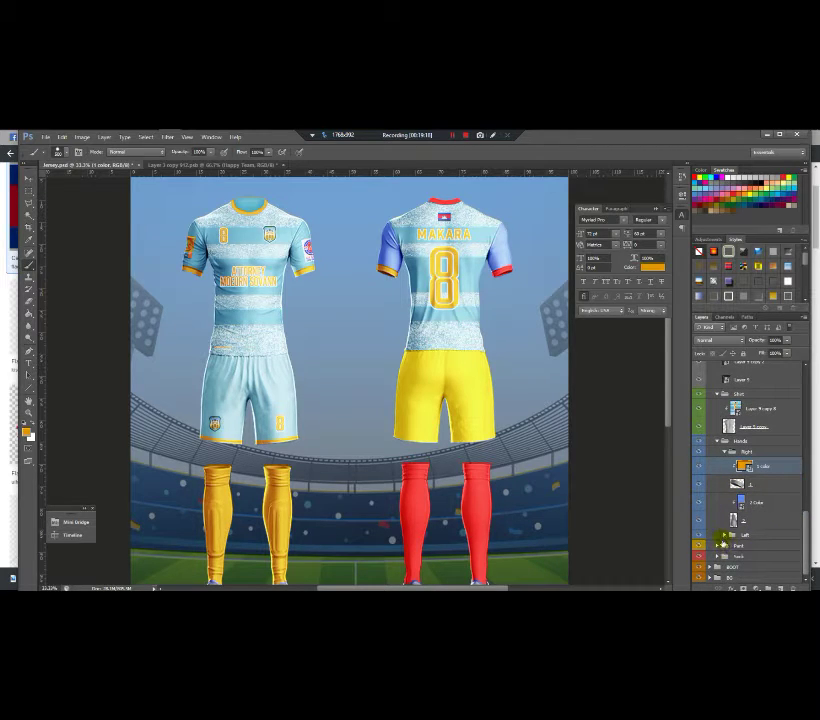
left_click(720, 535)
left_click(748, 549)
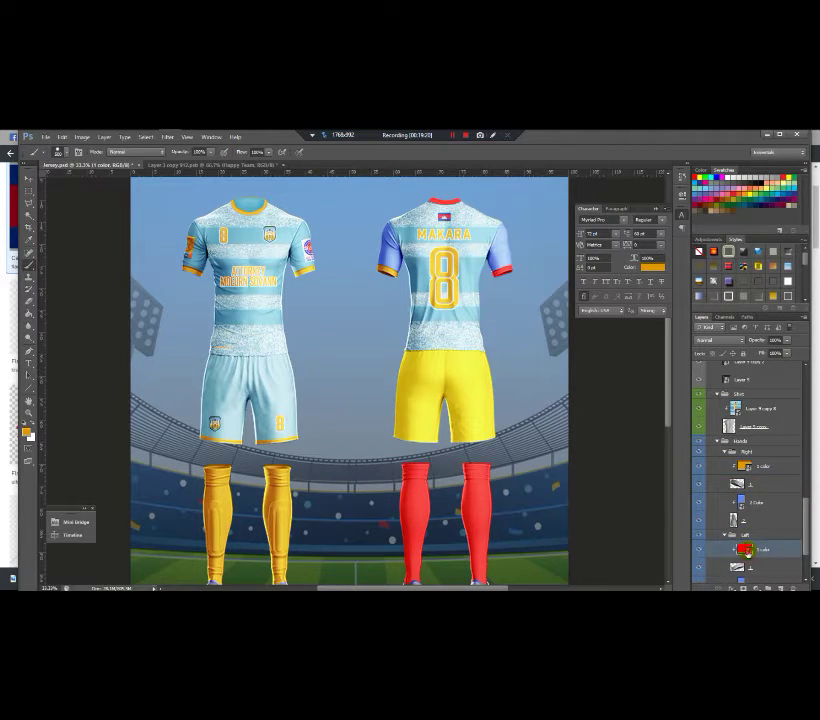
double_click(748, 549)
mouse_move(492, 392)
left_mouse_down()
mouse_move(400, 364)
mouse_move(271, 390)
left_mouse_up()
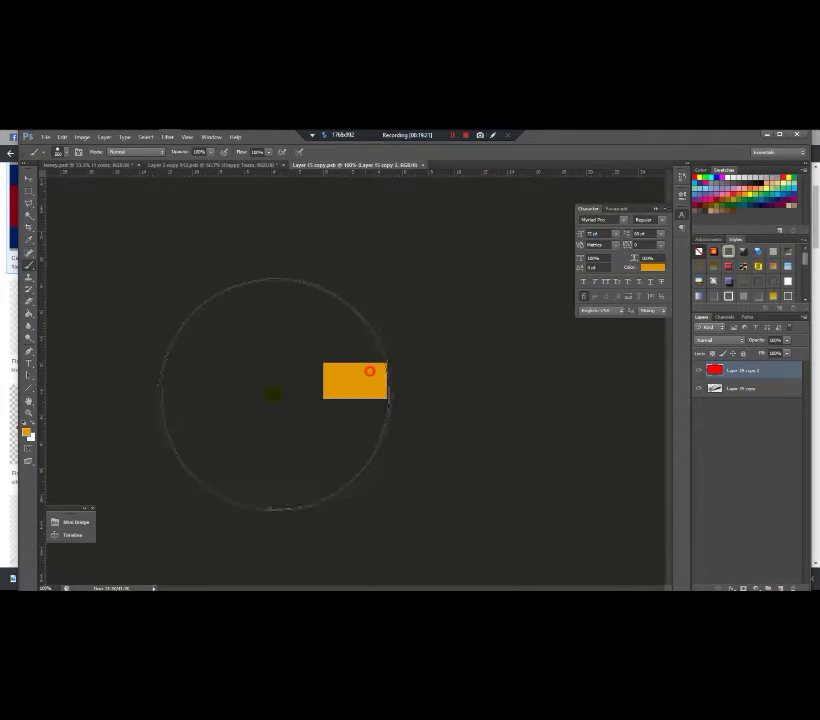
left_click(426, 166)
left_click(381, 307)
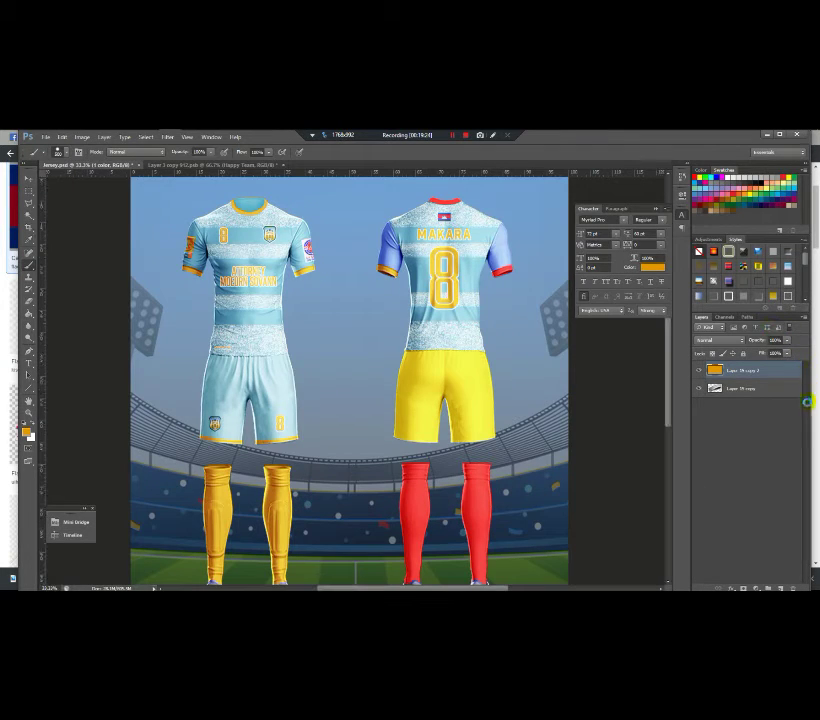
Step: Fill the red Layer 26 copy collar with orange, then switch to the Layer 3 copy 912.psd front shirt
scroll(806, 447, "up", 10)
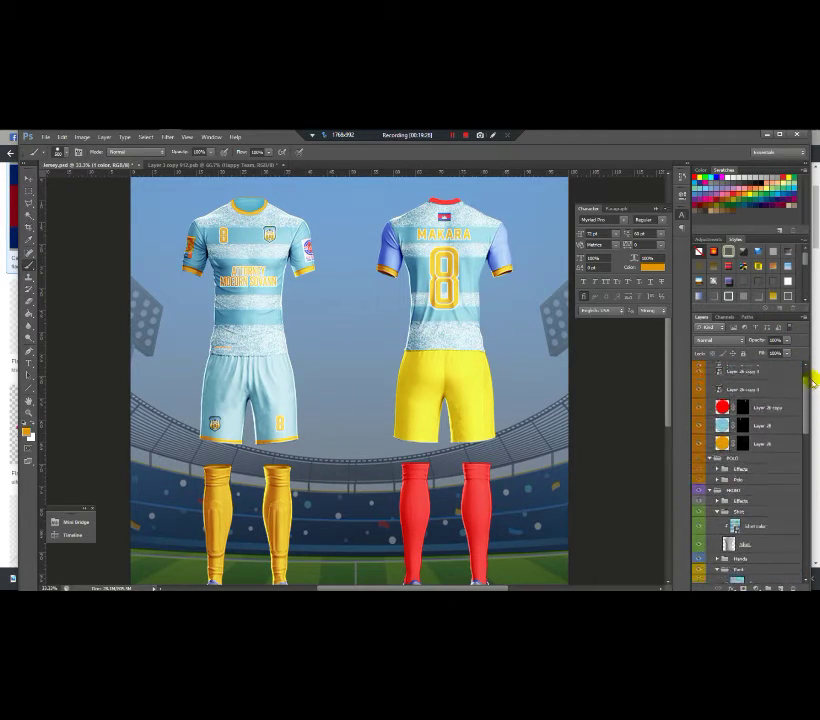
left_click(723, 425)
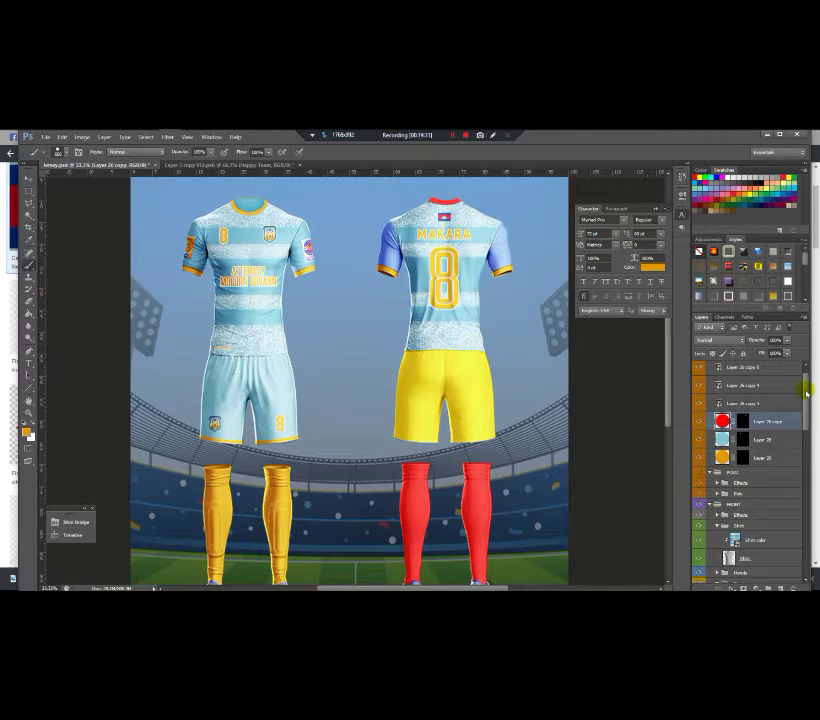
scroll(806, 393, "up", 1)
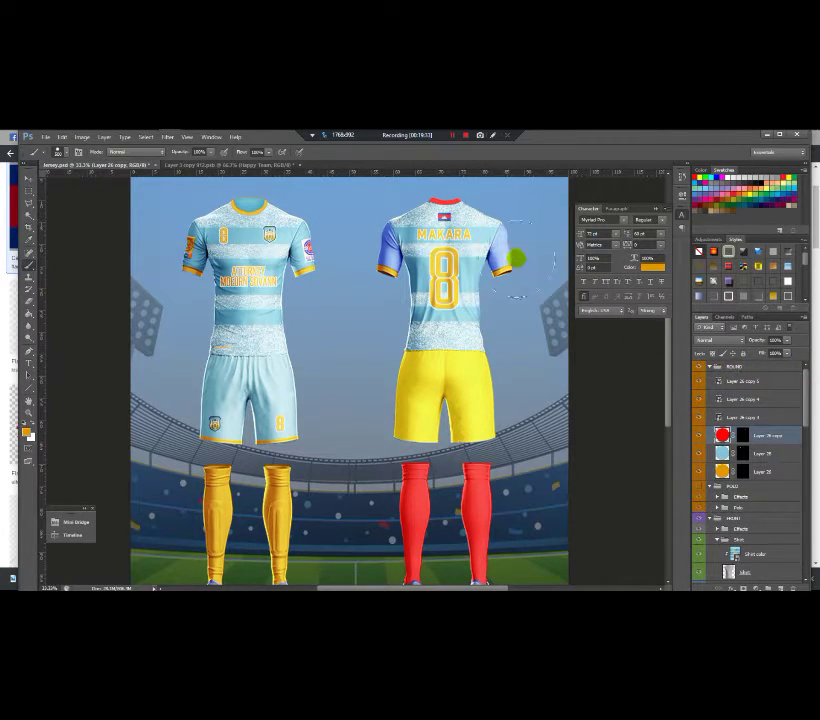
key("alt+BackSpace")
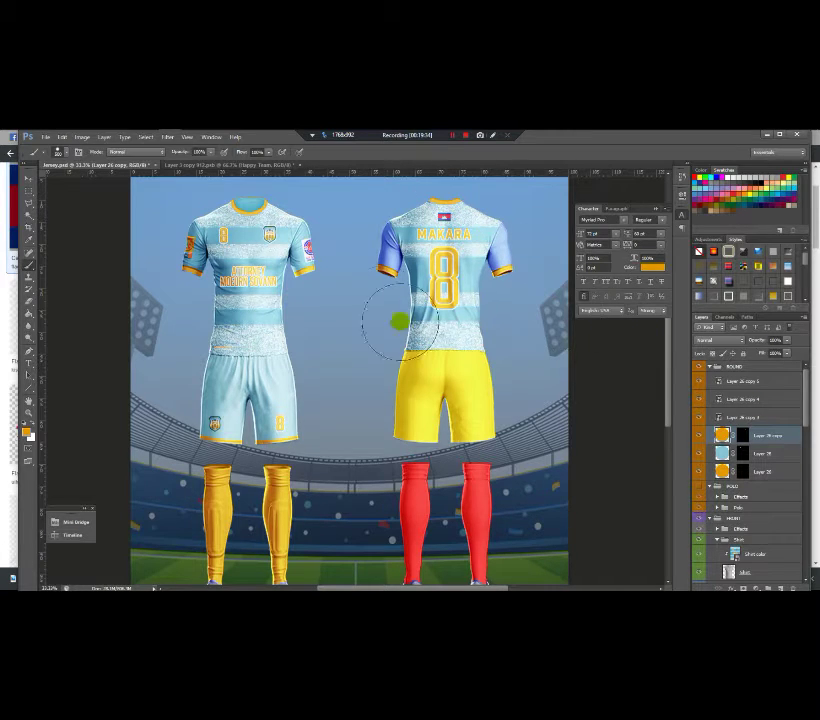
left_click(29, 177)
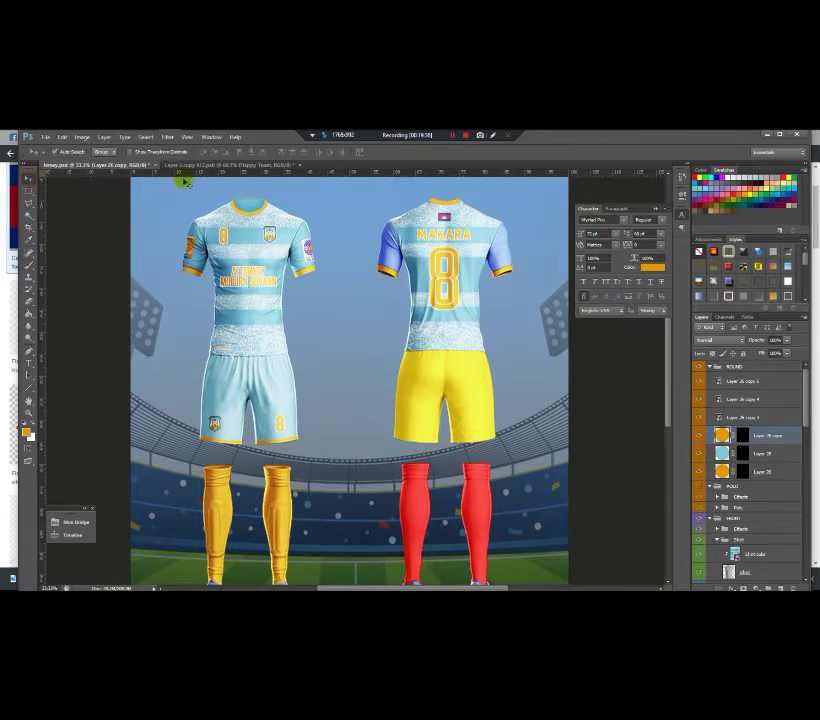
left_click(195, 164)
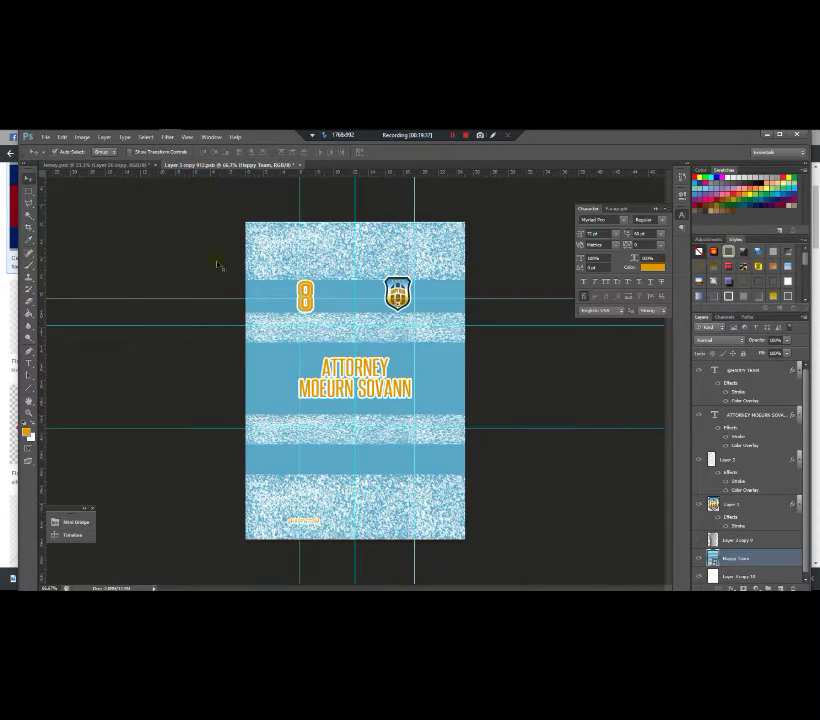
Step: Sample the shirt's light blue as the brush colour, then expand the Hands group in Jersey.psd
left_click(29, 262)
key("super")
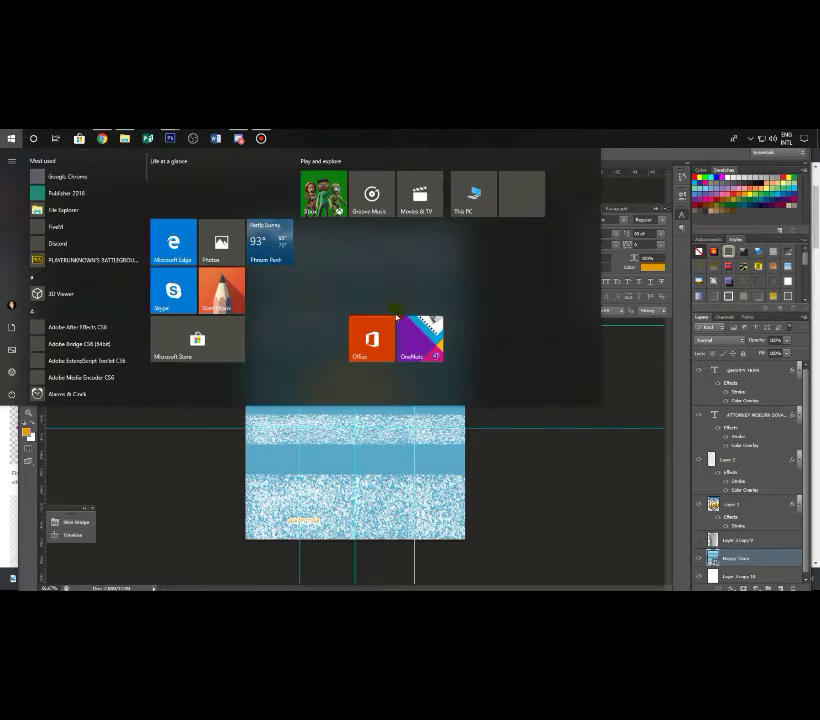
key("super")
left_click(259, 264, "alt")
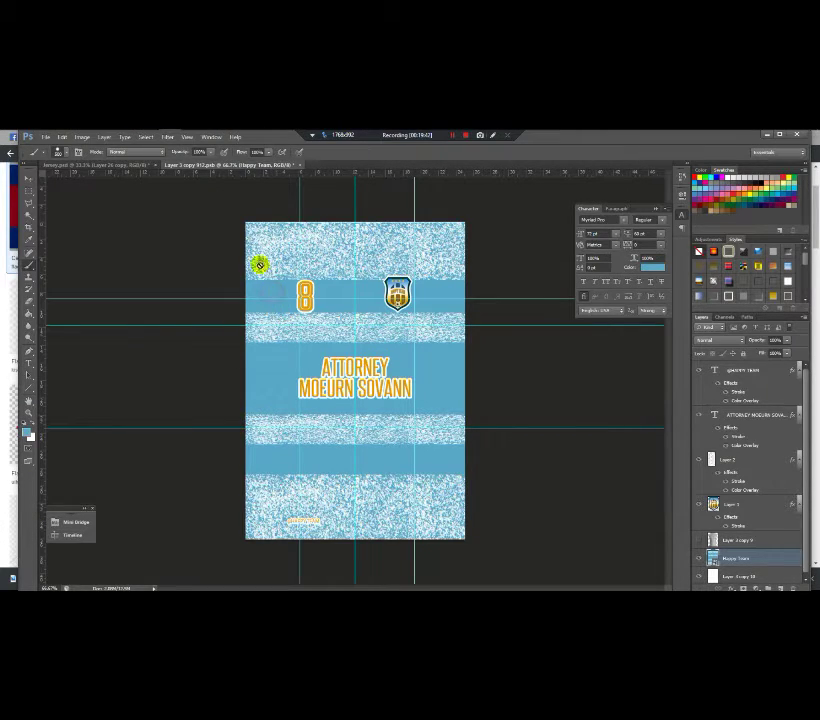
left_click(126, 165)
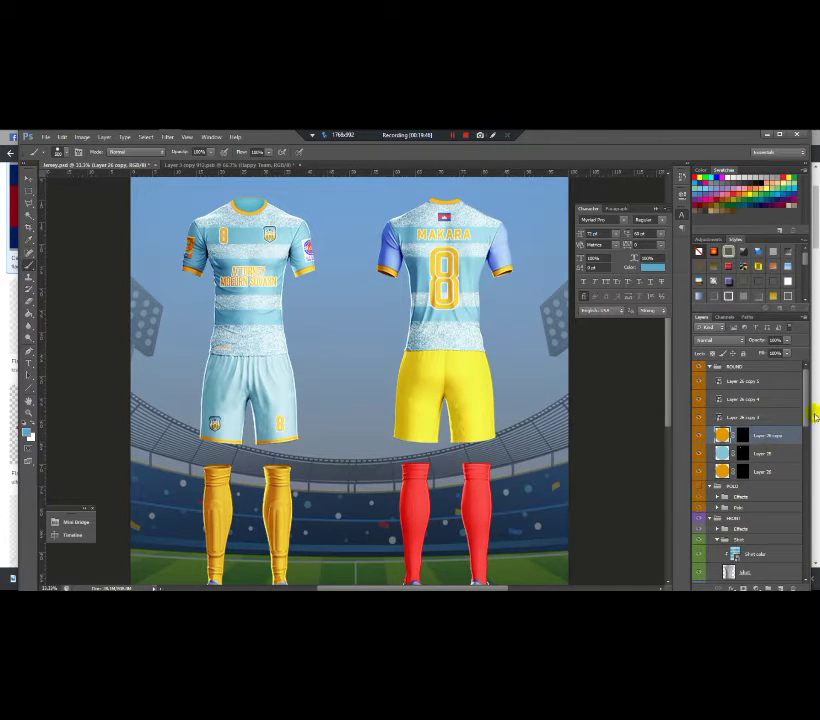
left_click_drag(808, 410, 771, 451)
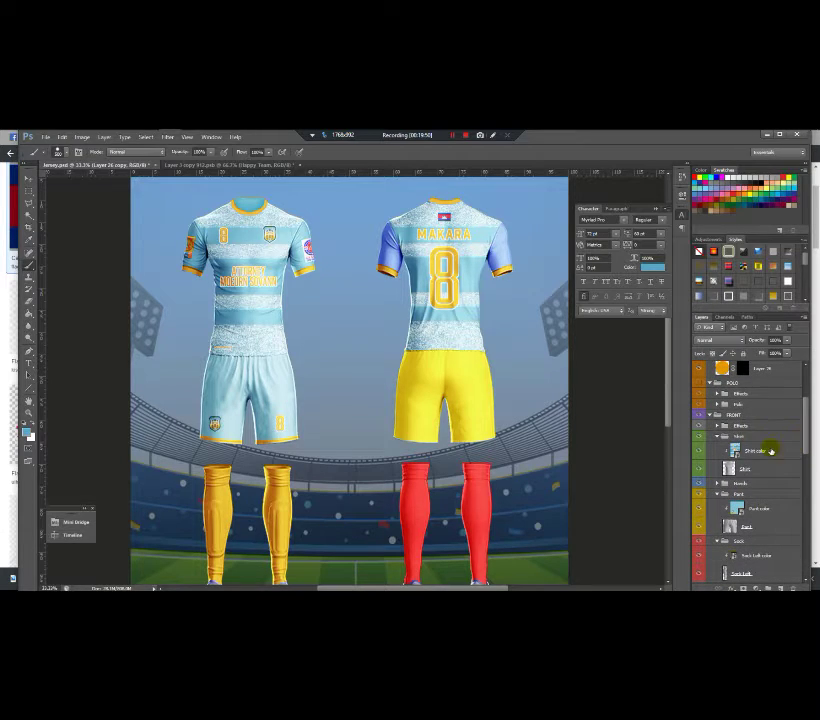
left_click(719, 483)
scroll(745, 464, "down", 2)
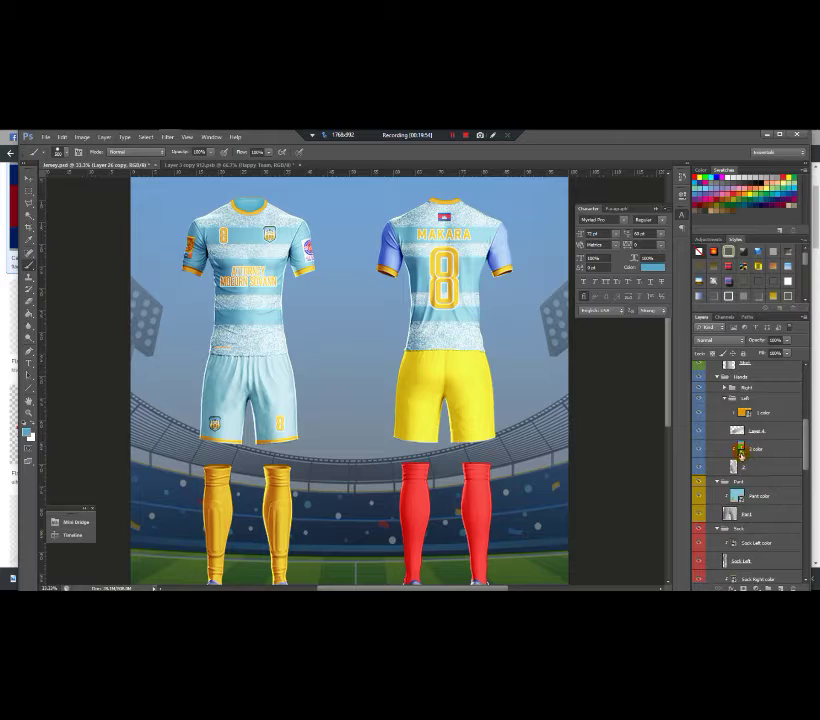
Step: Select the sleeve patch's light blue background and sticker layers, then the Right sleeve colour layer
double_click(740, 450)
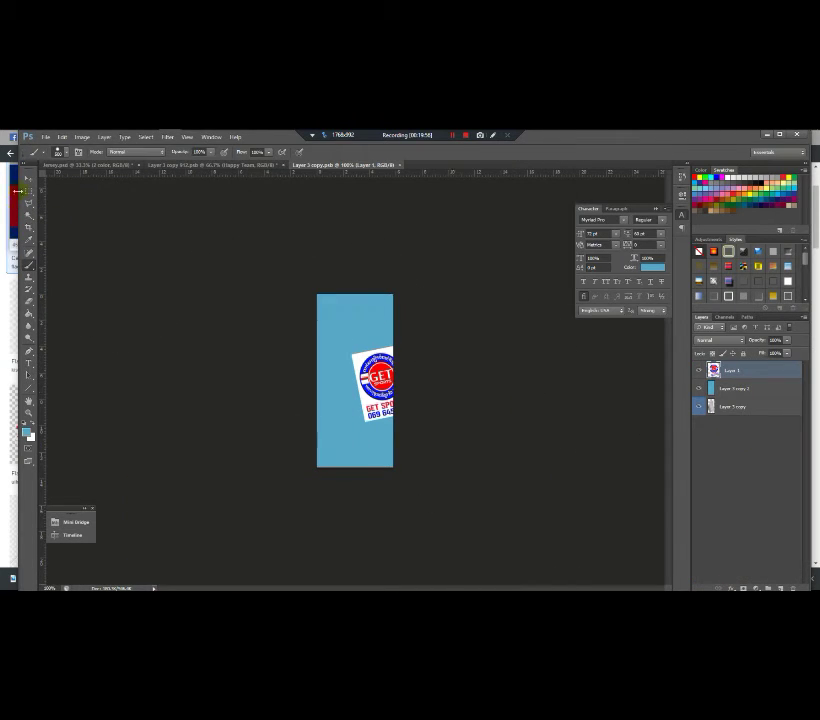
left_click(27, 182)
left_click(763, 389)
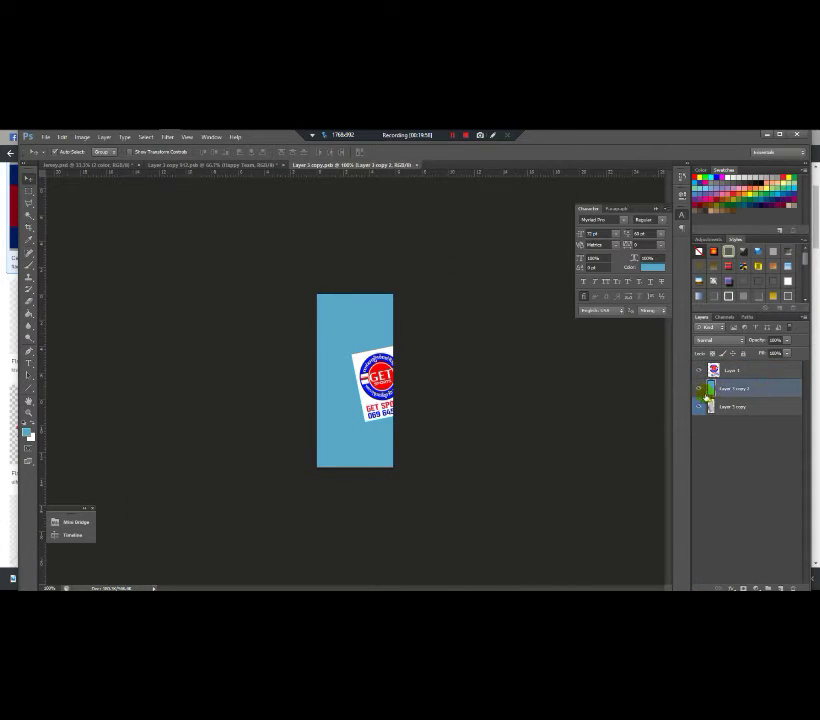
left_click(737, 373, "shift")
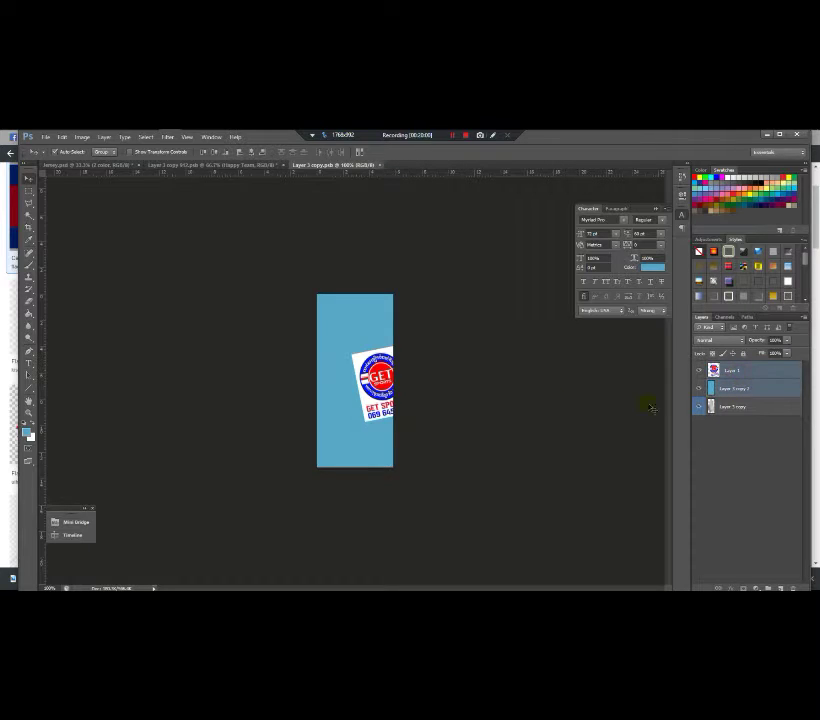
left_click(100, 166)
left_click_drag(803, 418, 803, 546)
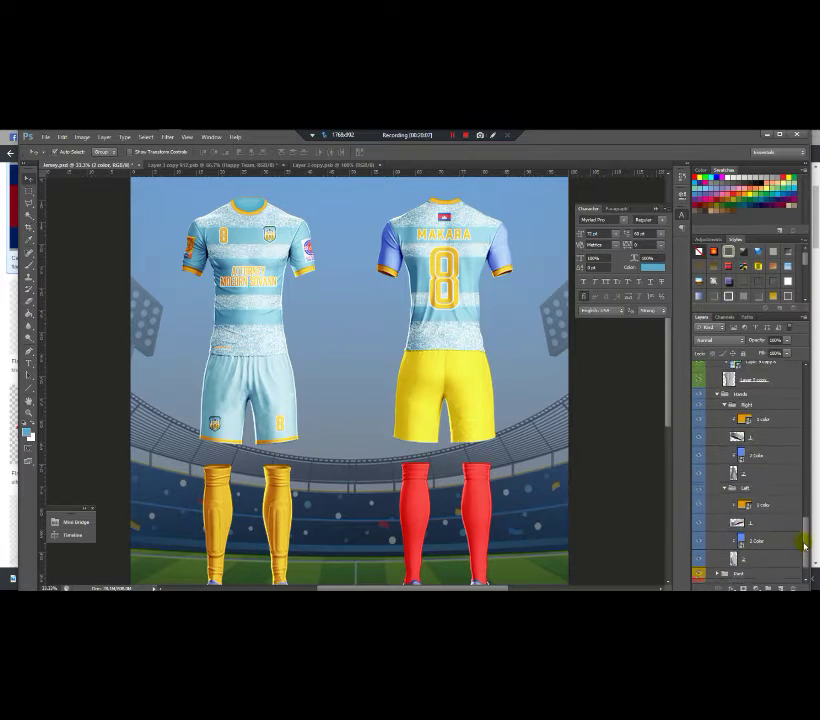
left_click(733, 465)
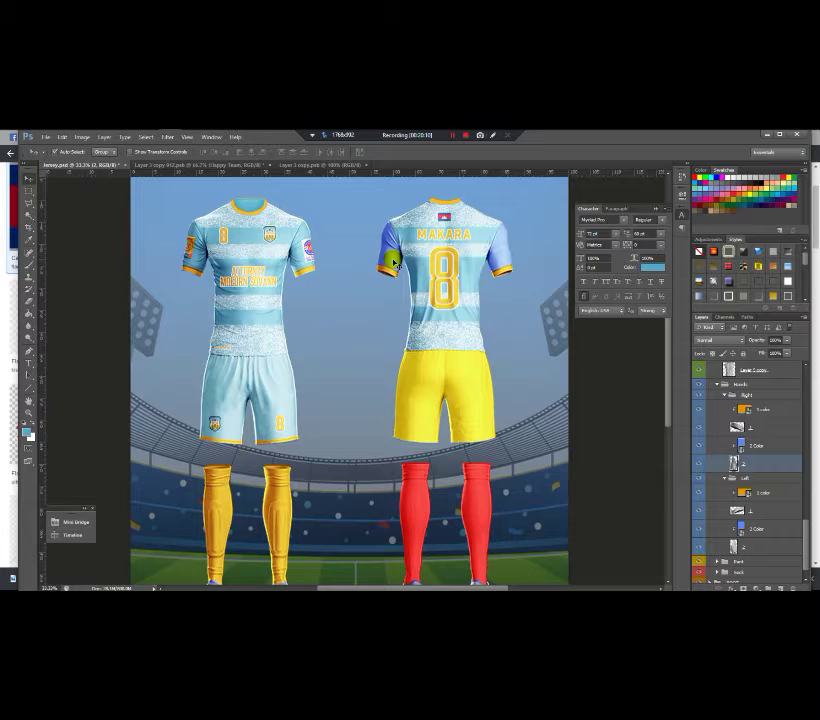
Step: Open the left sleeve's '2 color' smart object and return to the kit mockup
left_click(500, 256)
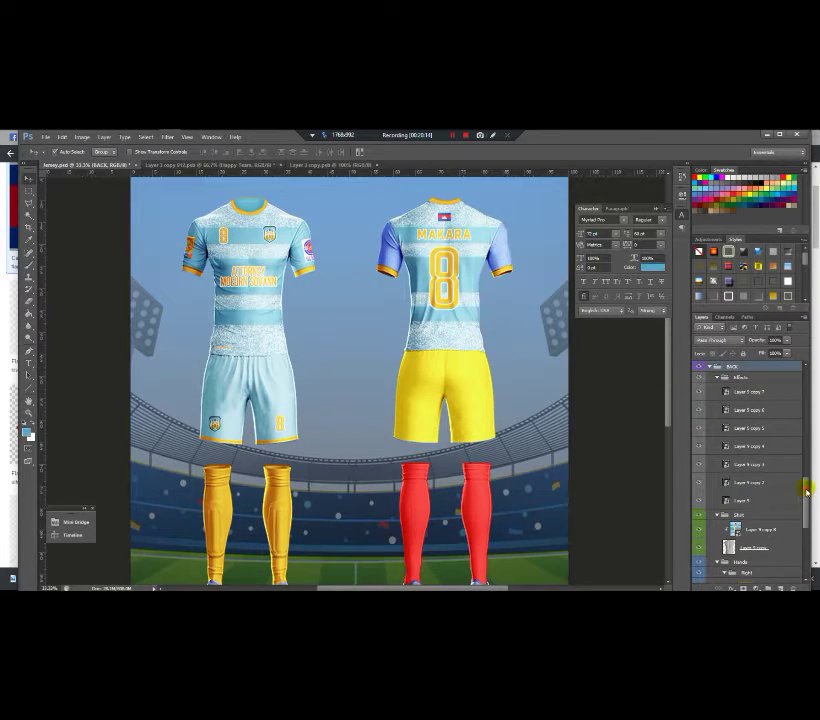
left_click_drag(806, 490, 805, 540)
left_click(741, 516)
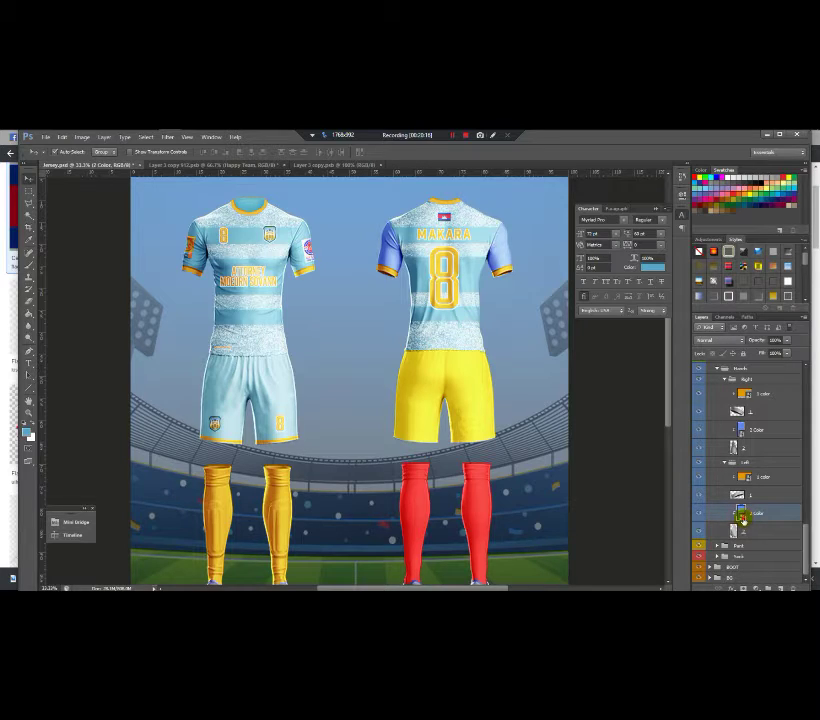
double_click(741, 516)
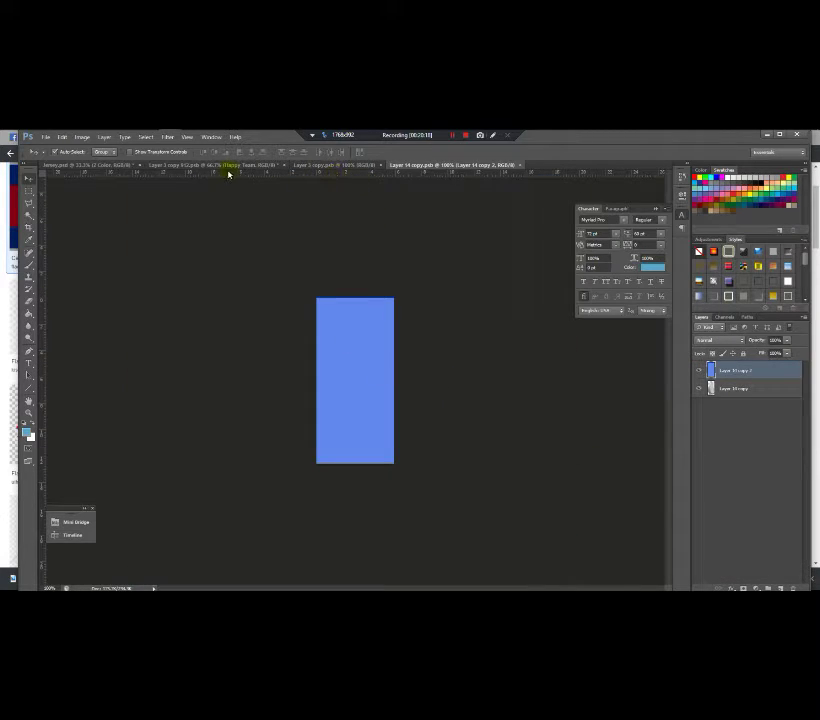
left_click(228, 168)
left_click(322, 167)
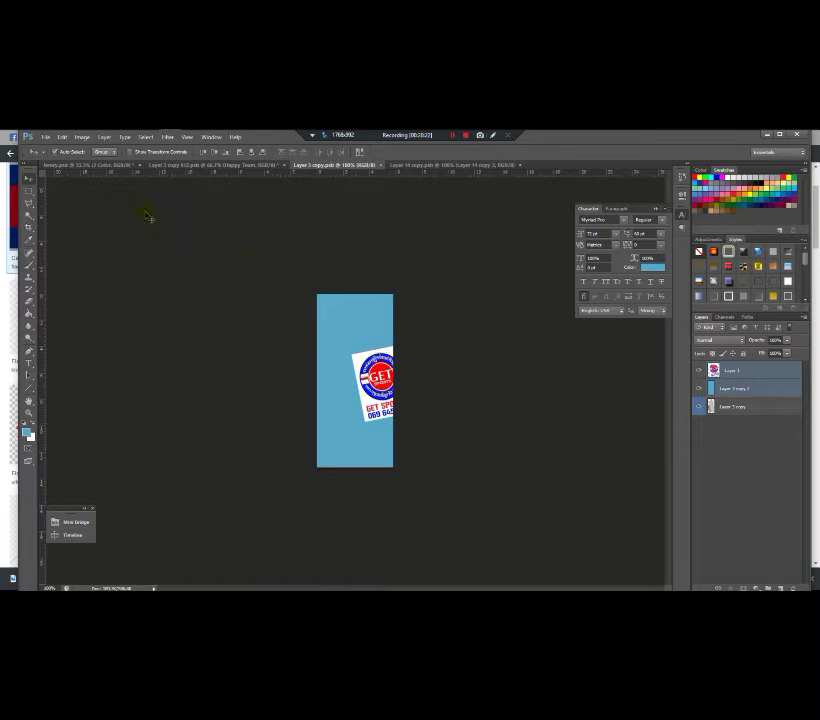
left_click(75, 168)
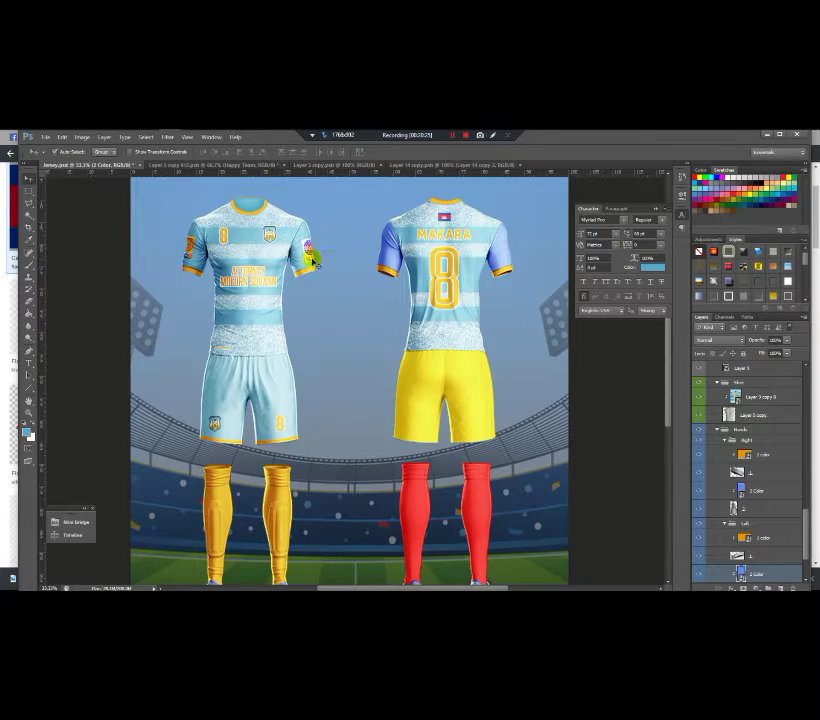
Step: Open the right sleeve's '2 color' smart object and select that layer in the Right group
left_click(449, 166)
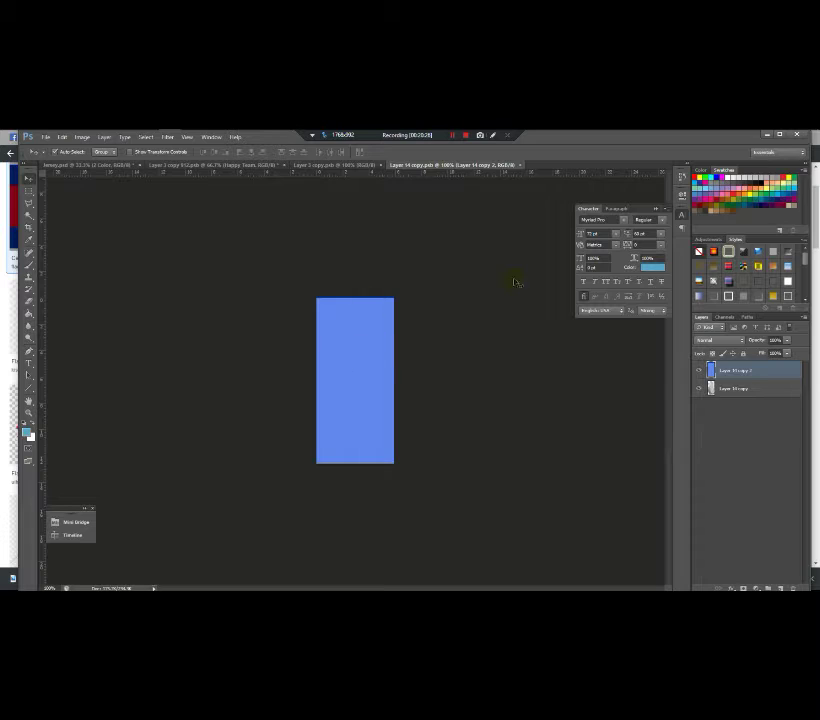
left_click(238, 164)
left_click(119, 164)
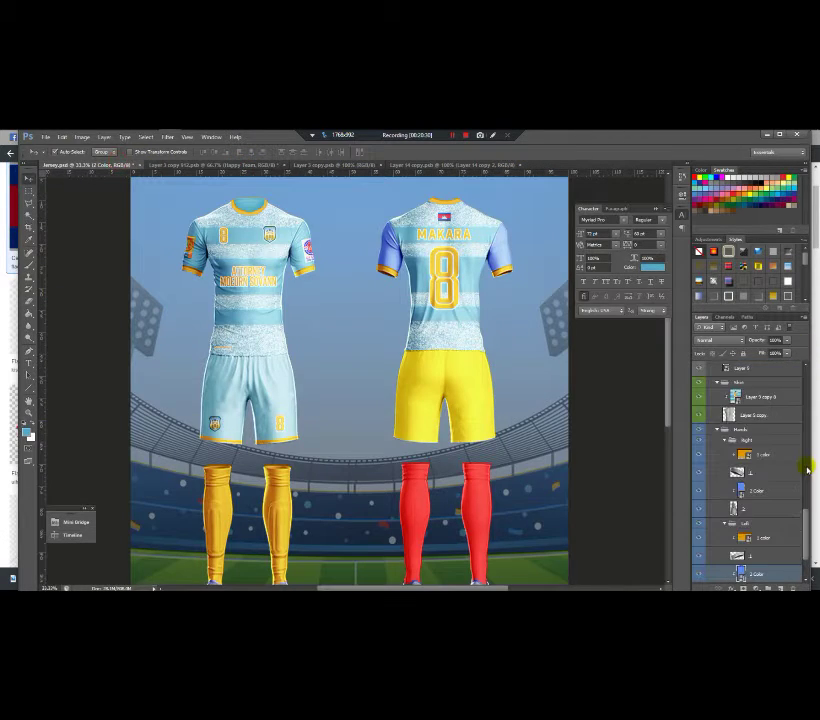
left_click_drag(806, 525, 801, 541)
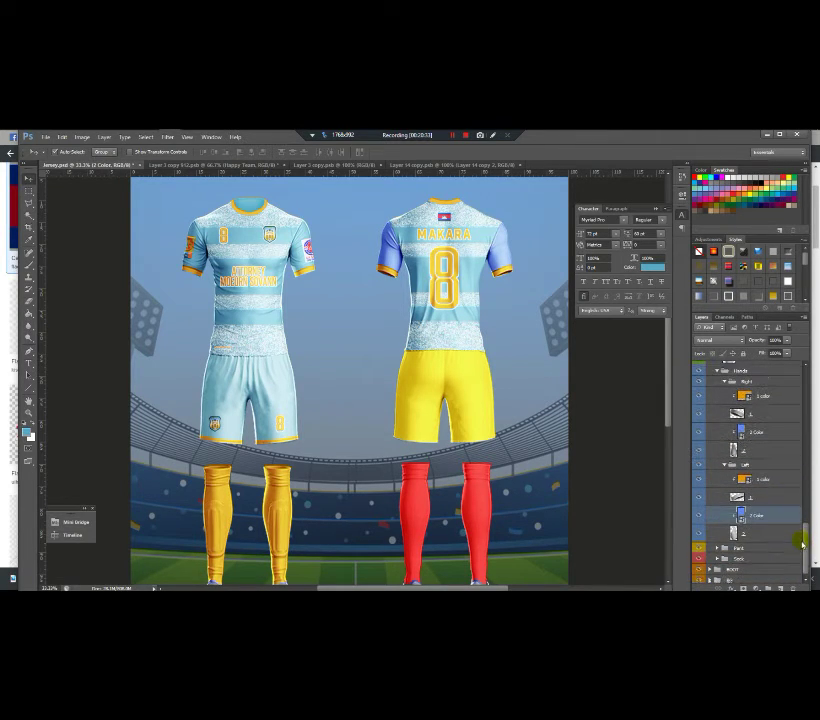
double_click(741, 436)
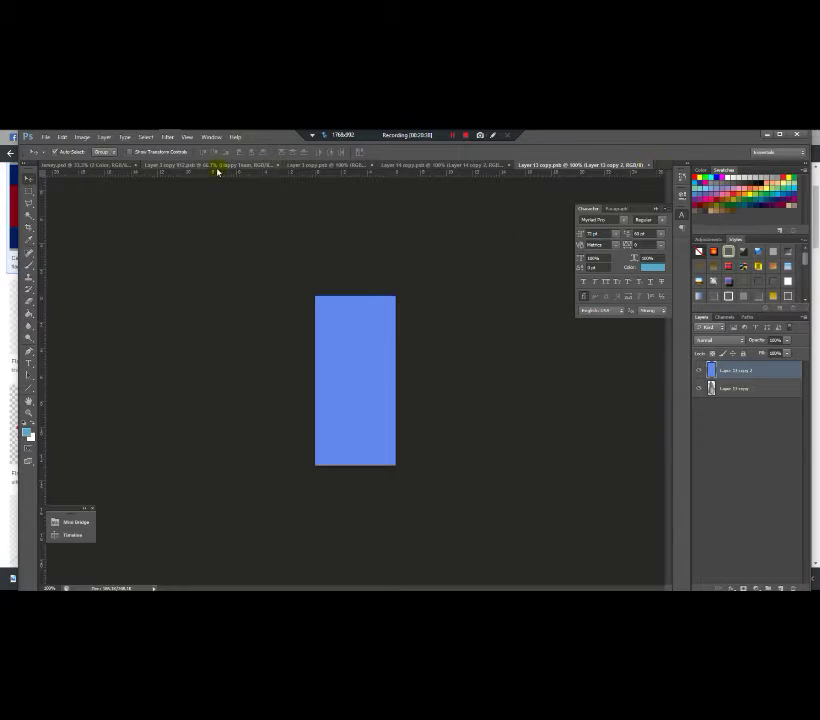
left_click(108, 164)
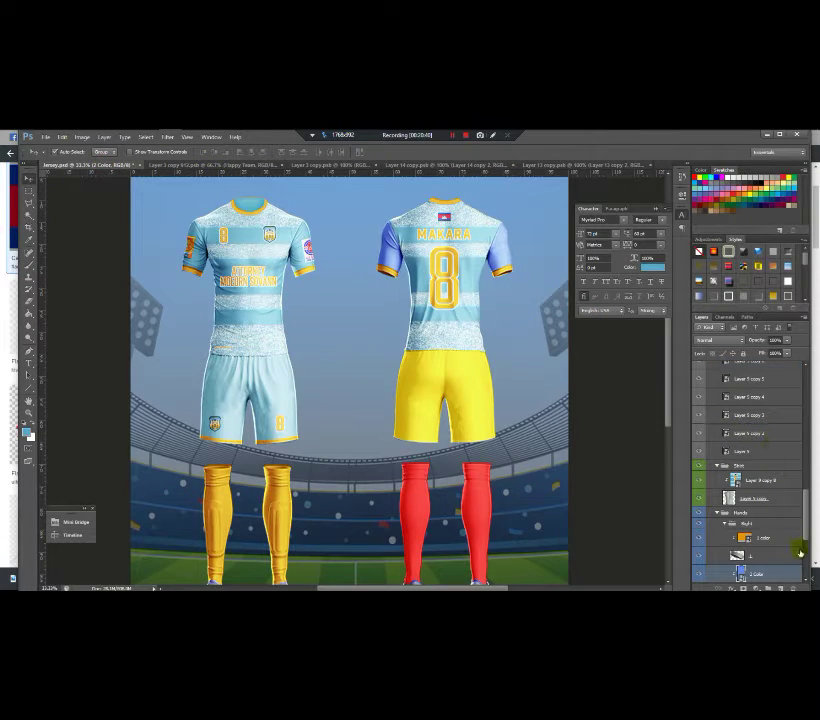
left_click_drag(806, 525, 796, 452)
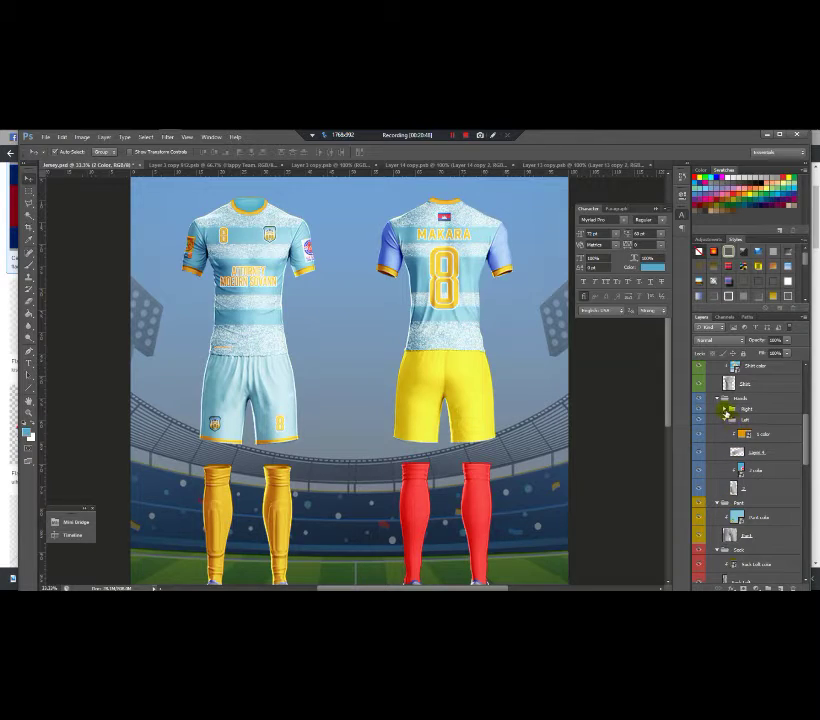
left_click(725, 410)
left_click(742, 465)
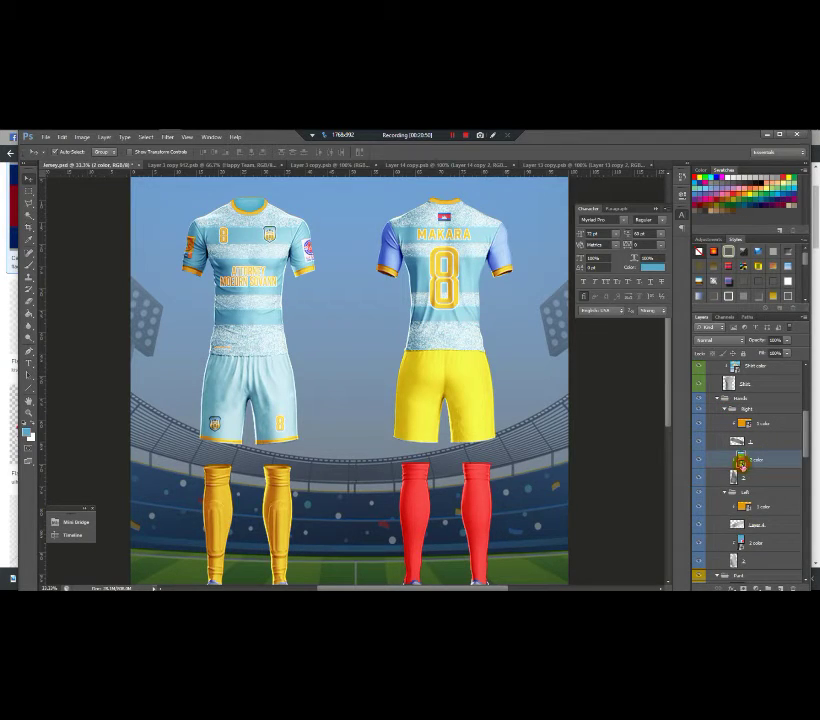
Step: Drag the LHC badge and light-blue background layers into the Layer 14 copy.psb sleeve document
double_click(742, 465)
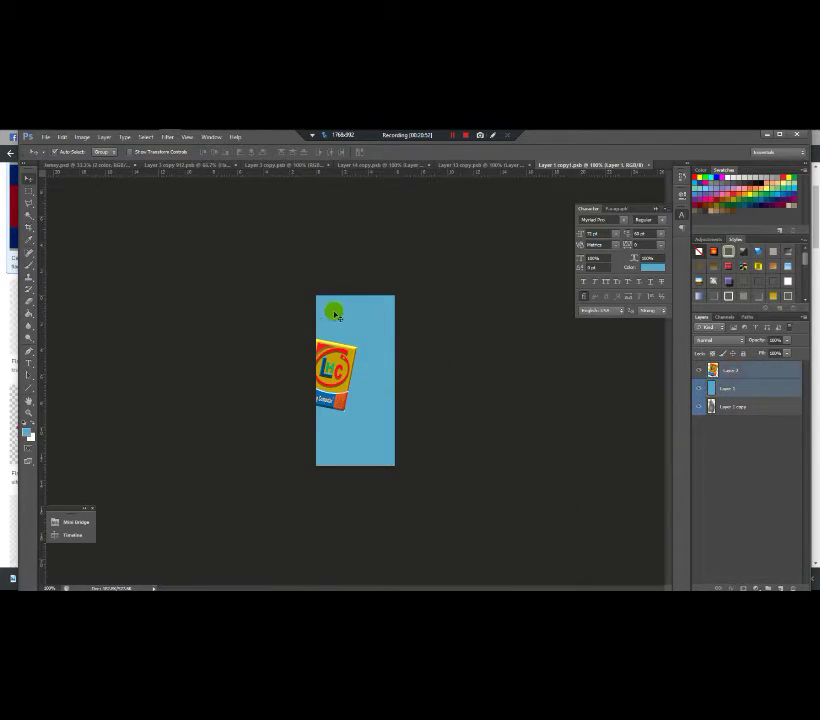
left_click(489, 166)
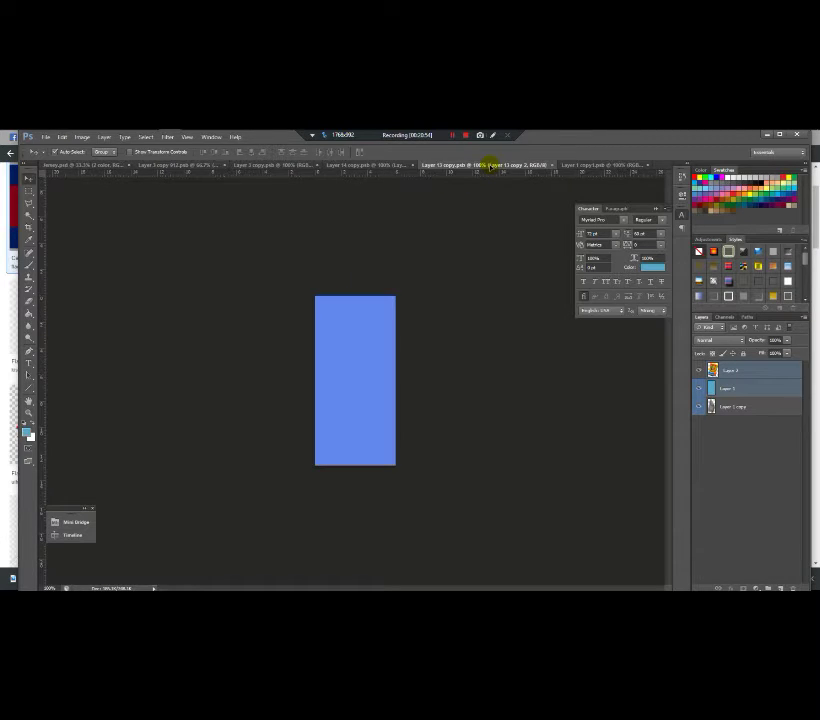
left_click_drag(393, 312, 400, 316)
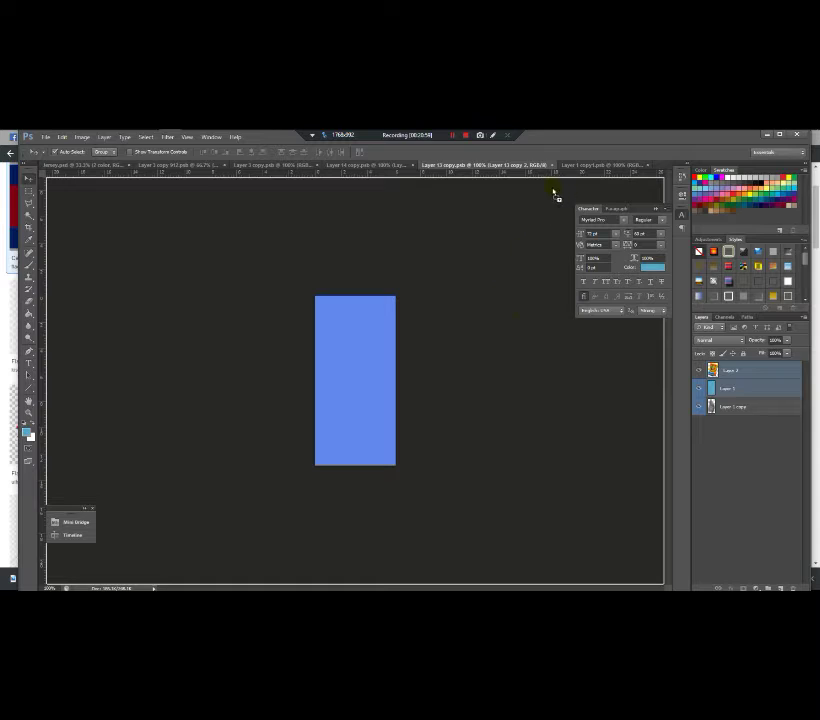
left_click_drag(583, 163, 342, 318)
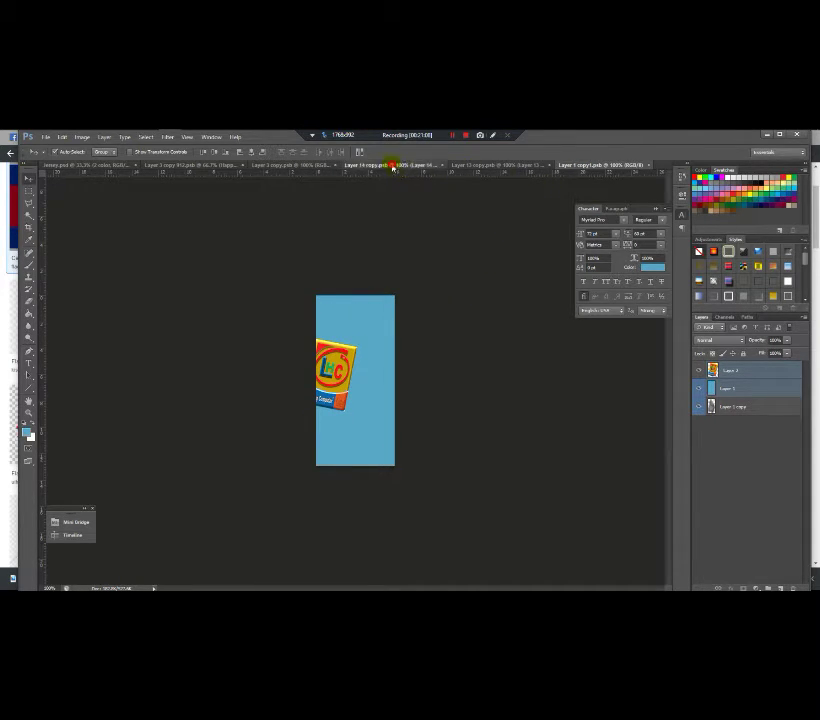
left_click(390, 164)
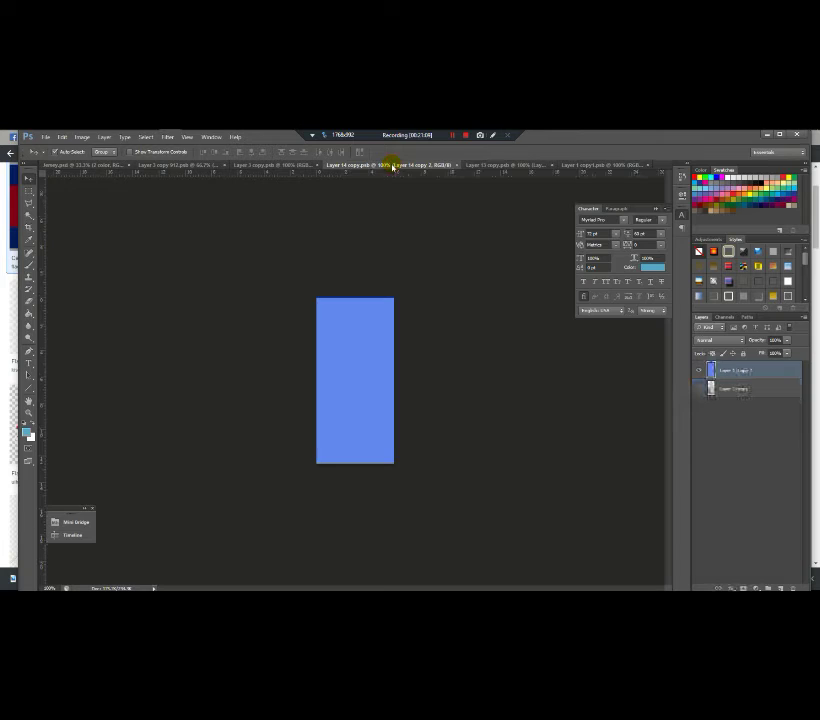
left_click(566, 164)
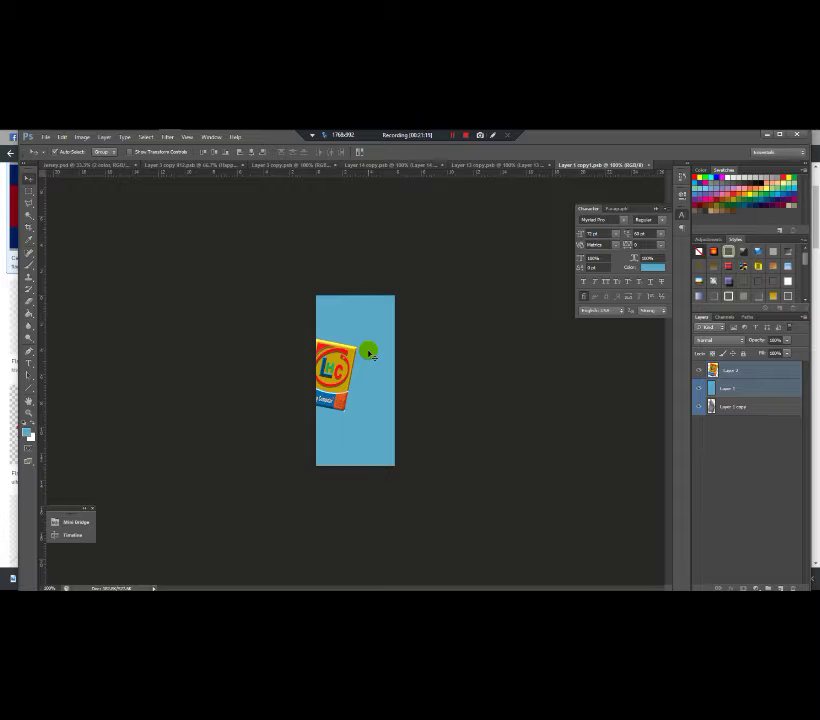
left_click(470, 164)
left_click(401, 165)
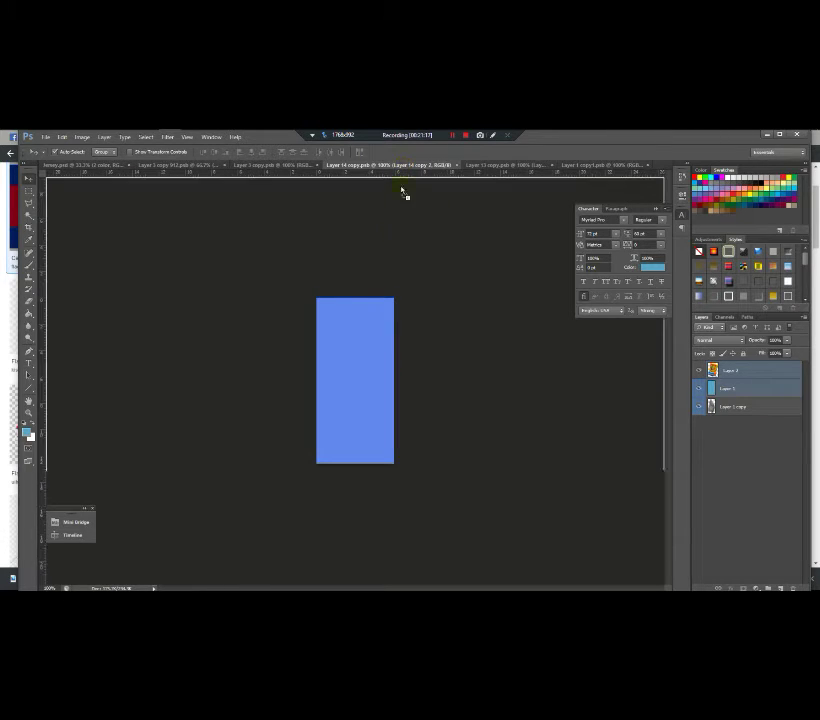
left_click_drag(401, 190, 374, 358)
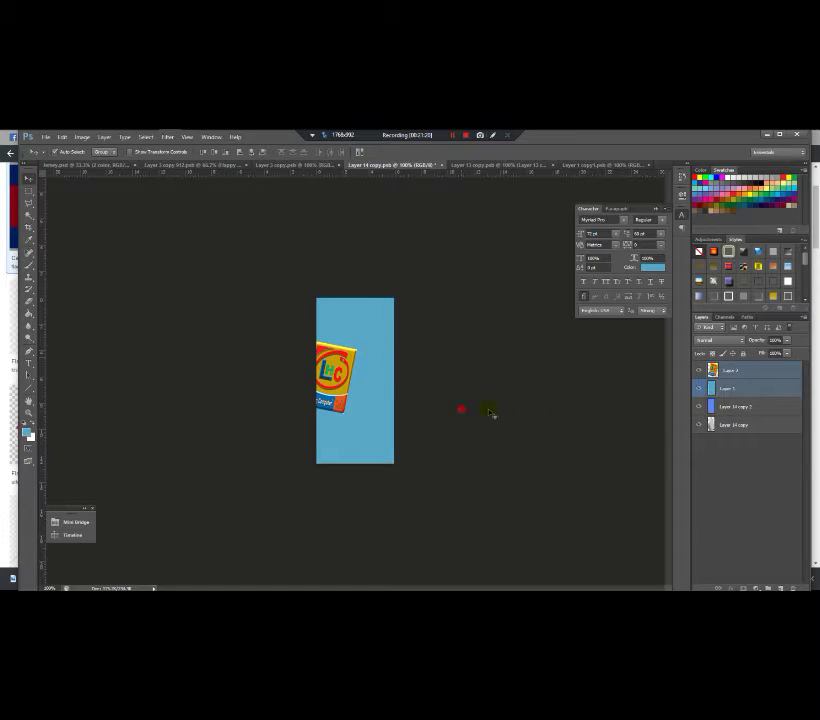
left_click(738, 425)
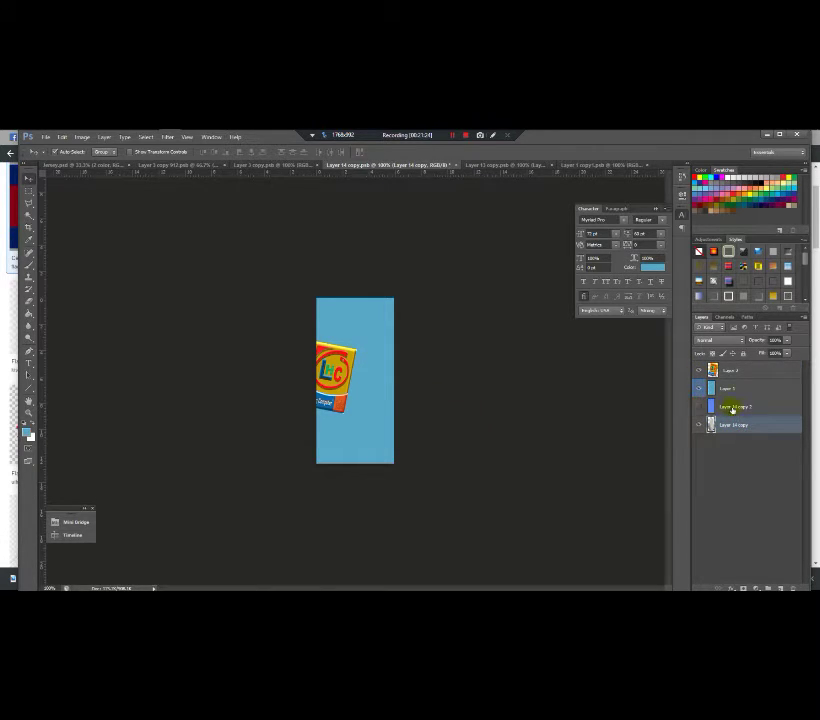
Step: Move the grey sleeve layer above the light blue, then shift and tilt the badge onto the sleeve
left_click_drag(738, 425, 747, 388)
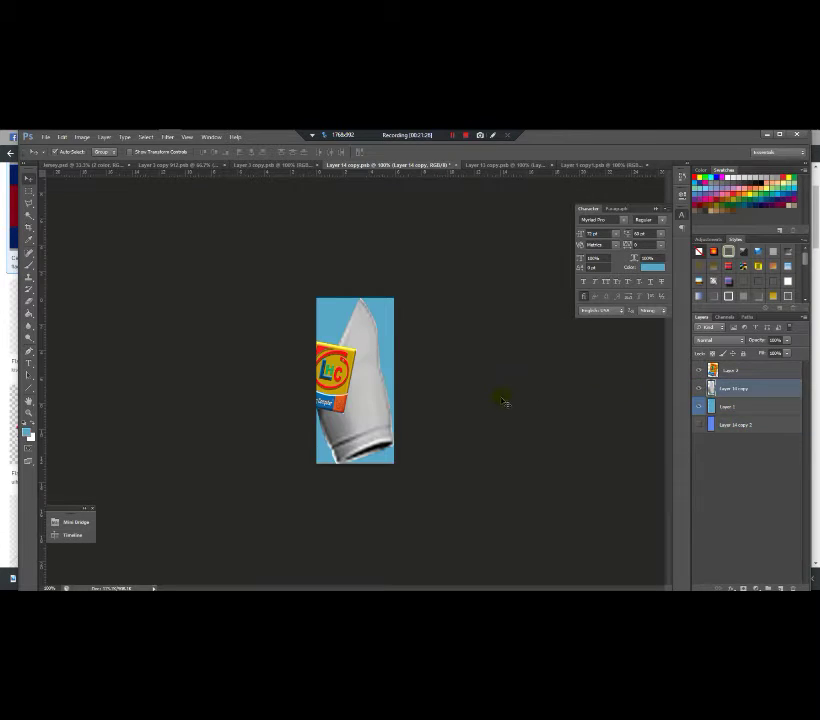
left_click(477, 407)
left_click(339, 387)
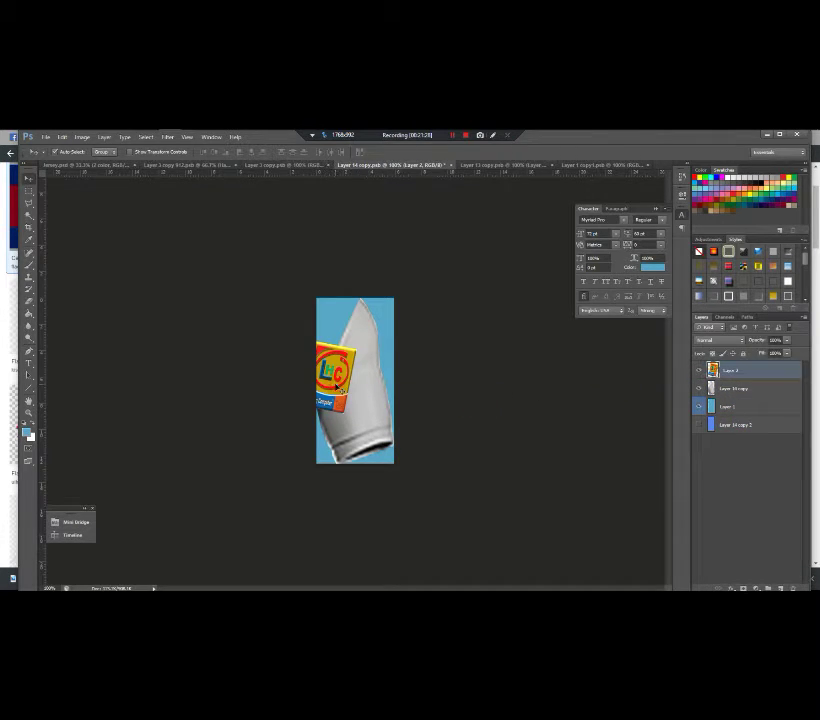
left_click_drag(340, 397, 434, 340)
key("ctrl+t")
left_click_drag(375, 382, 432, 362)
key("Return")
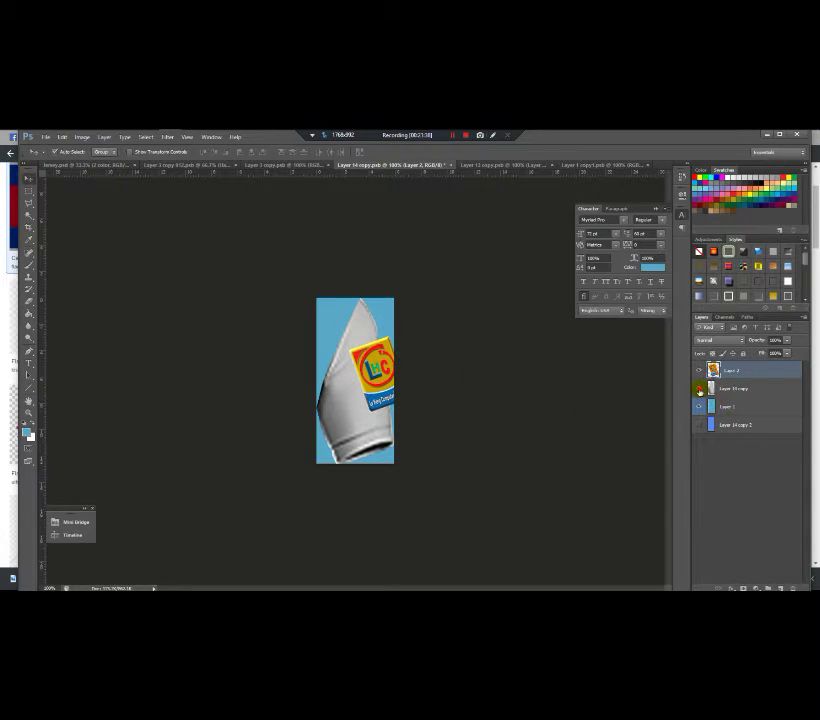
Step: Hide the grey sleeve layer, save and close the sleeve and badge documents, and return to Jersey.psd
left_click(698, 388)
left_click(450, 165)
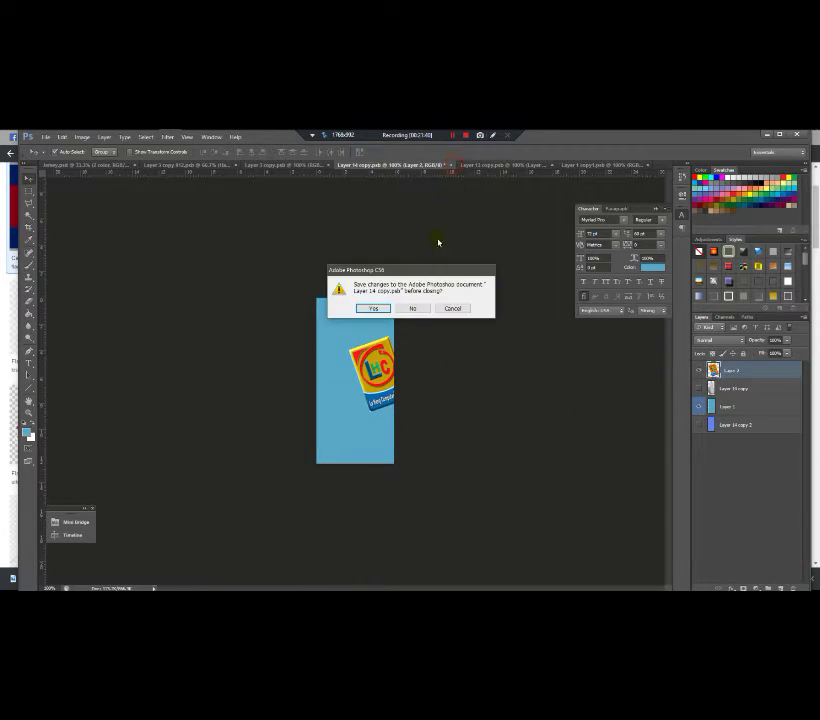
left_click(376, 307)
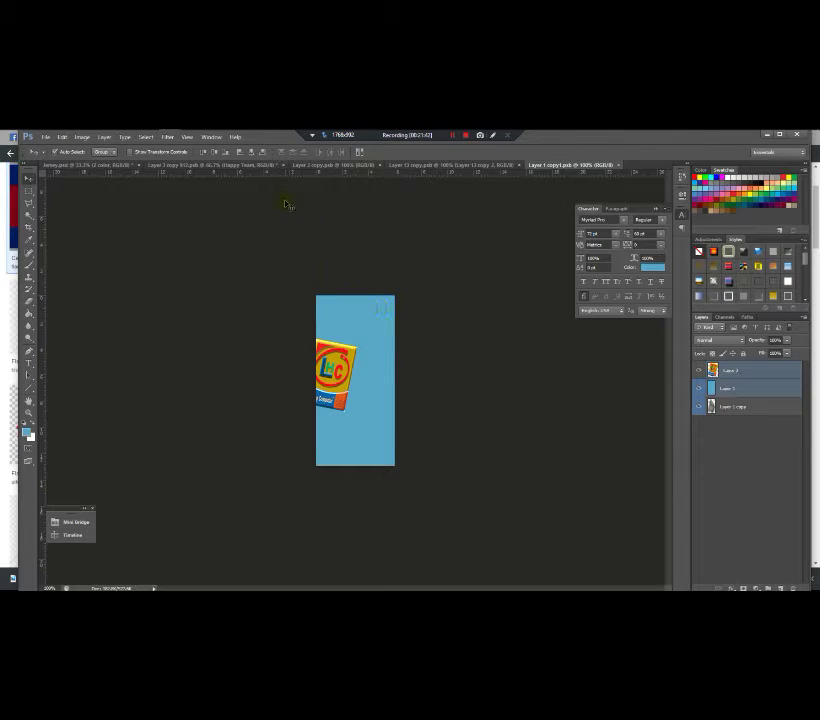
left_click(615, 165)
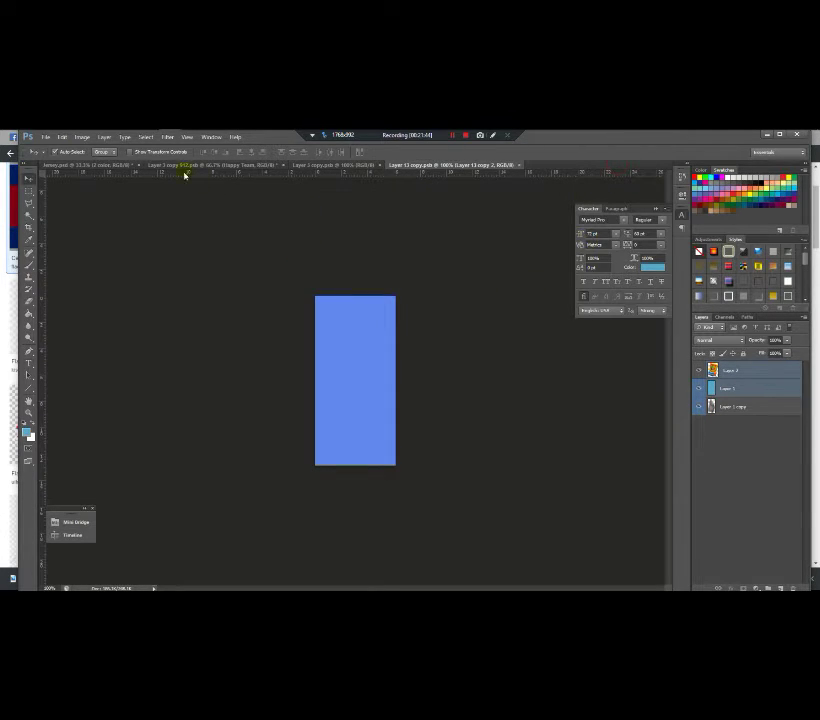
left_click(113, 165)
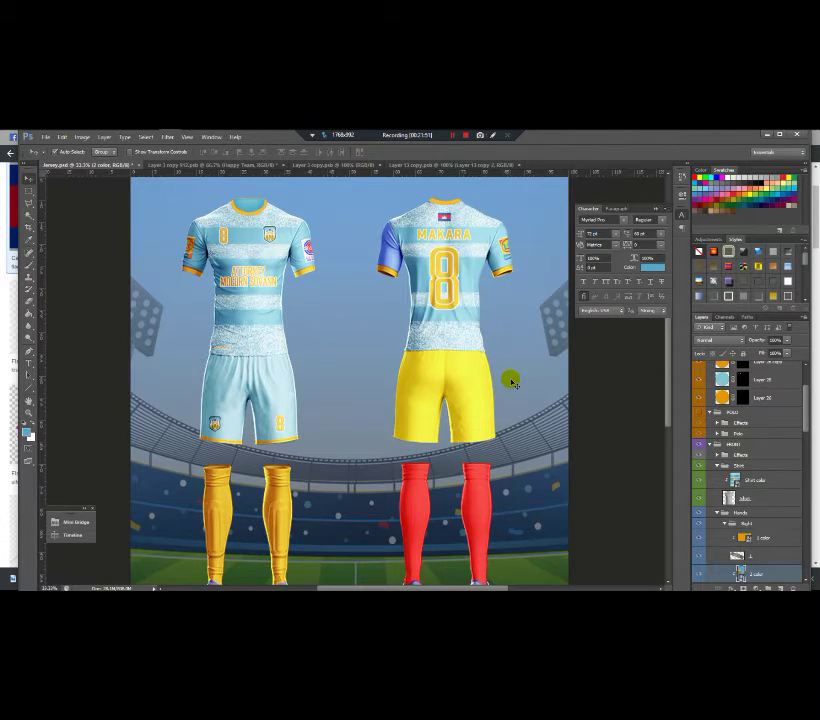
Step: In the sleeve sticker document, shift the blue fill aside, hide it, and move the sleeve layer above it
left_click(458, 165)
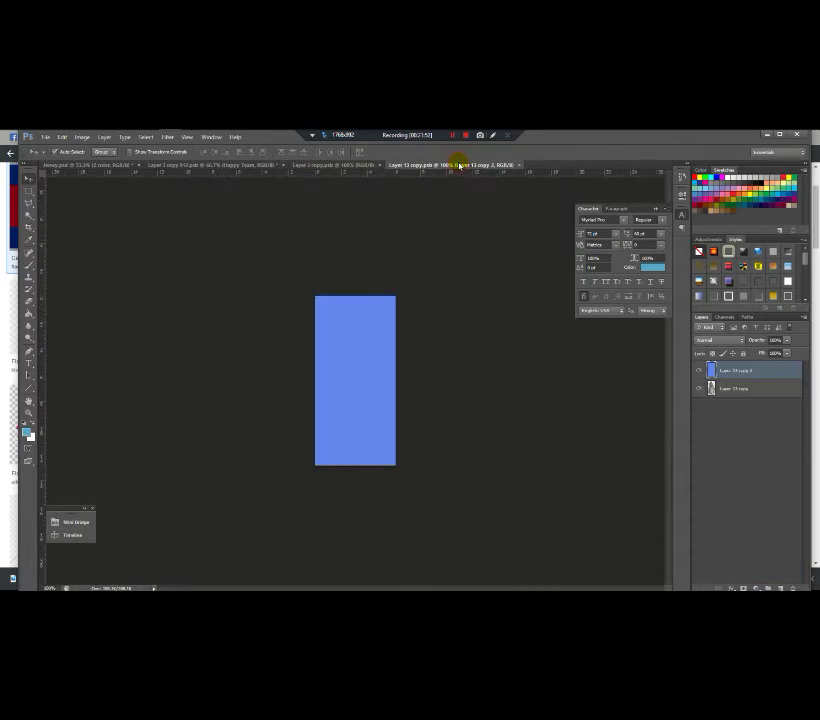
left_click(330, 164)
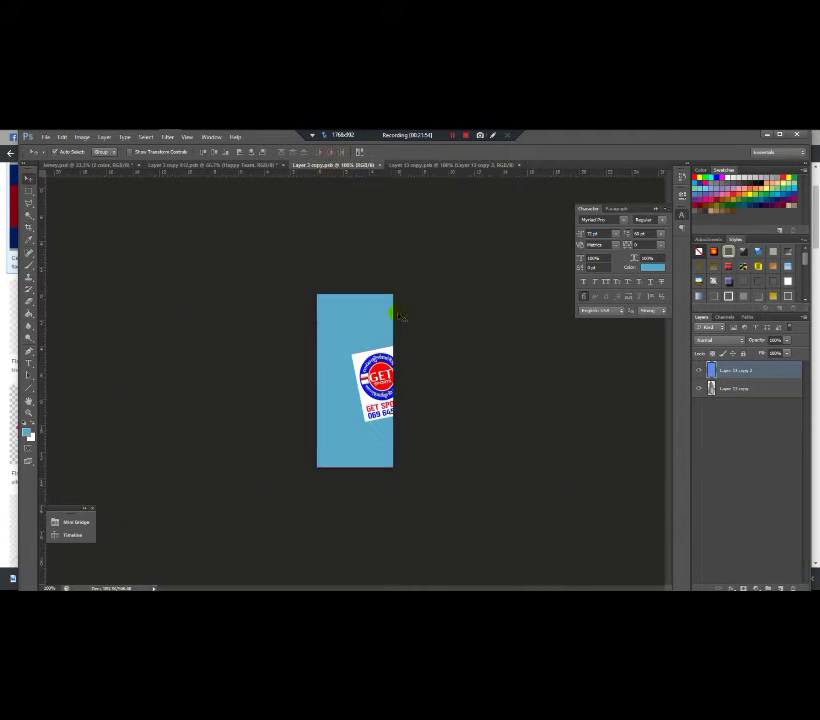
left_click(377, 349)
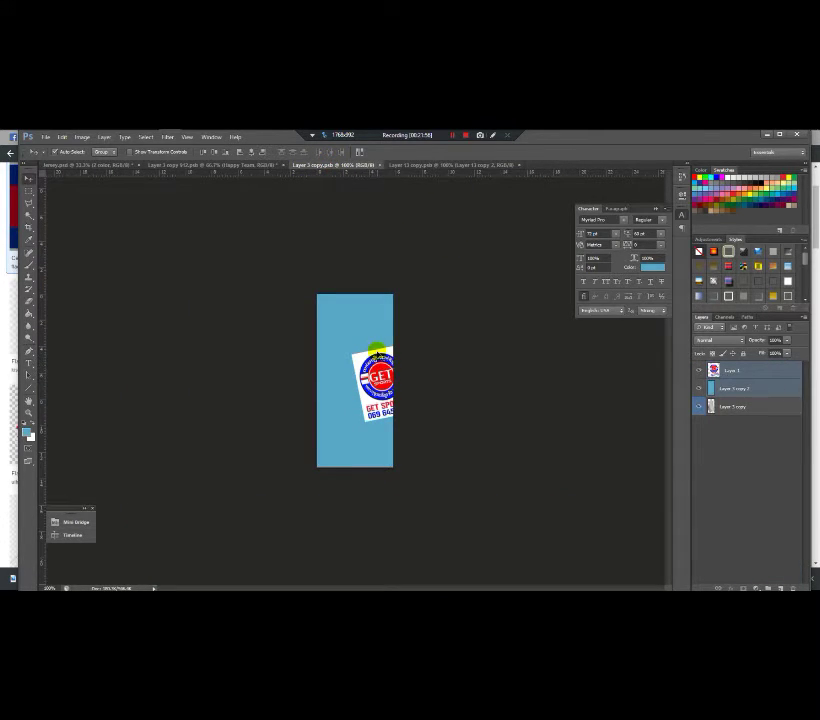
left_click_drag(455, 345, 380, 346)
left_click(760, 405)
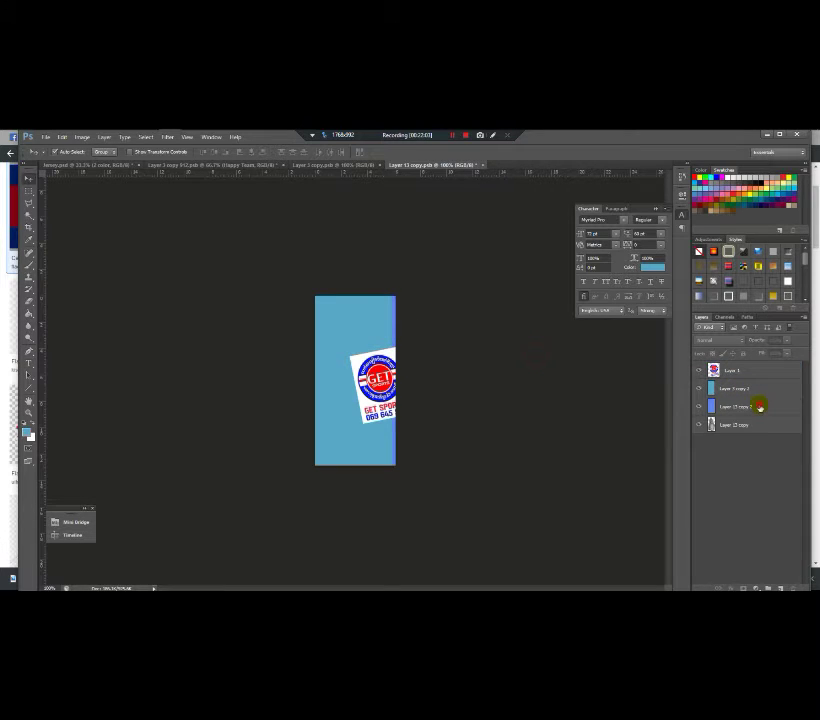
left_click(697, 393)
left_click(697, 406)
left_click_drag(727, 425, 732, 404)
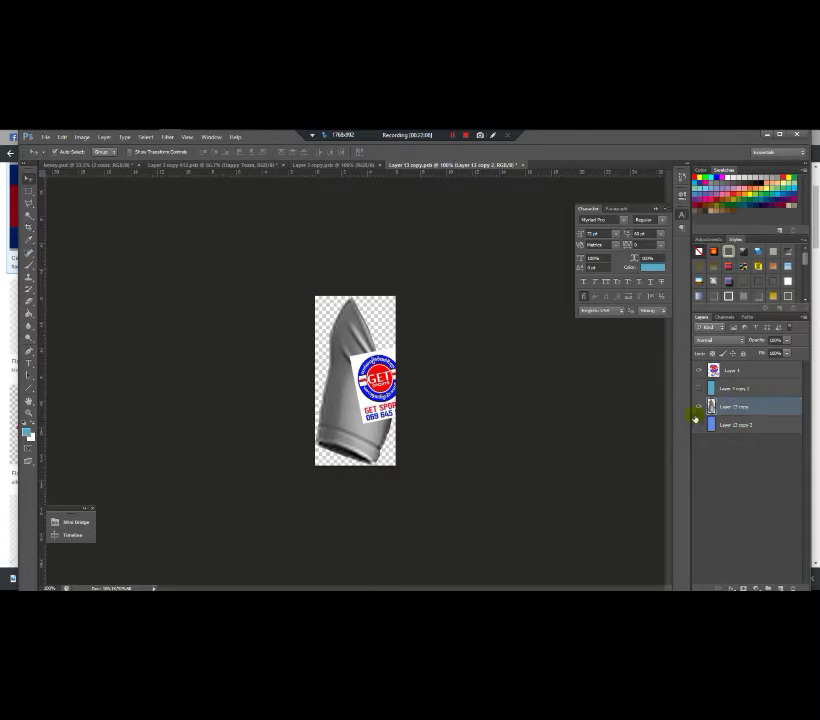
Step: Rotate the GET SPORTS logo and slide it left so it follows the sleeve angle
key("alt+period")
key("ctrl+t")
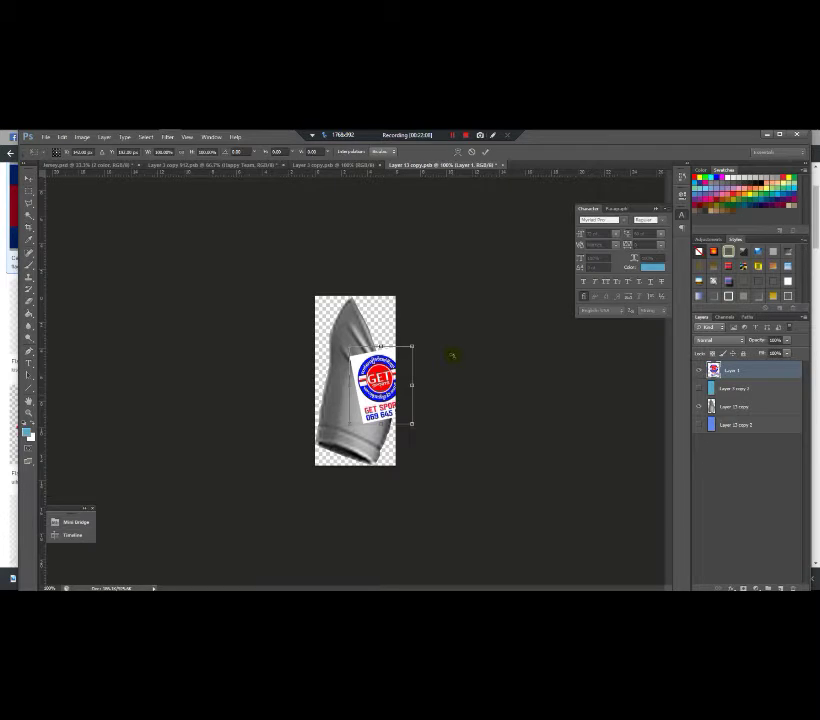
left_click_drag(455, 352, 514, 403)
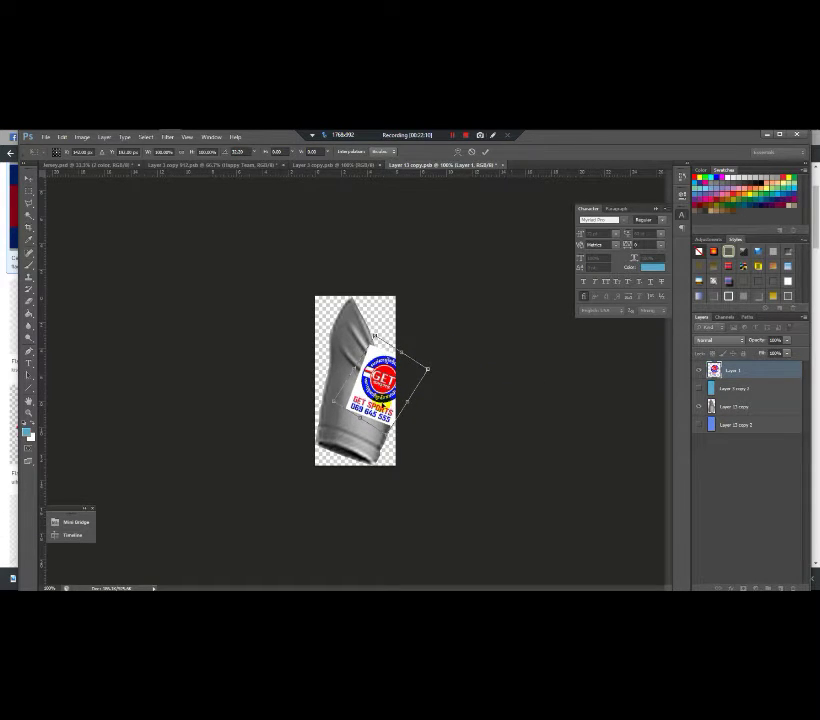
left_click_drag(390, 380, 340, 378)
left_click_drag(445, 388, 440, 384)
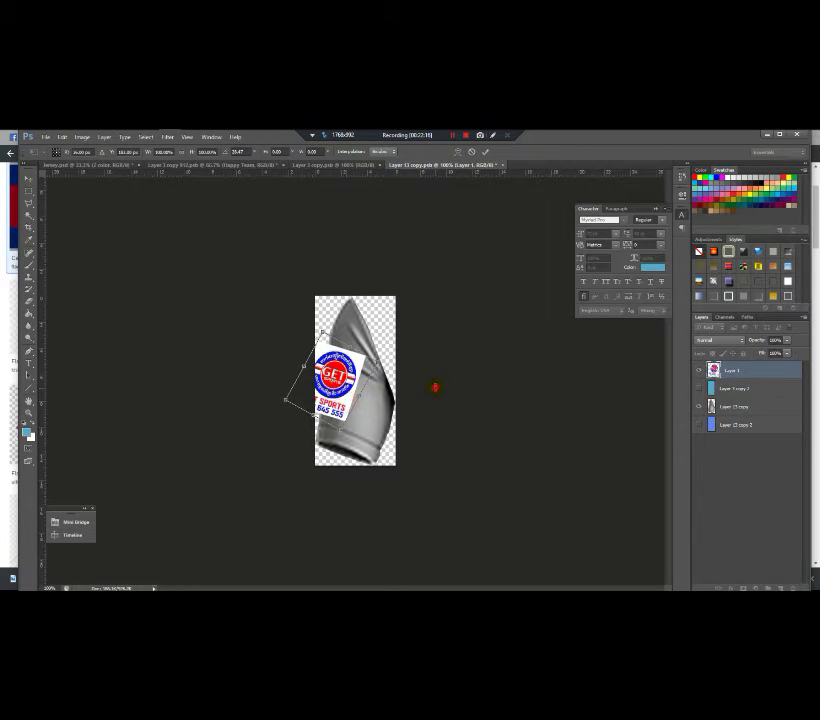
key("Return")
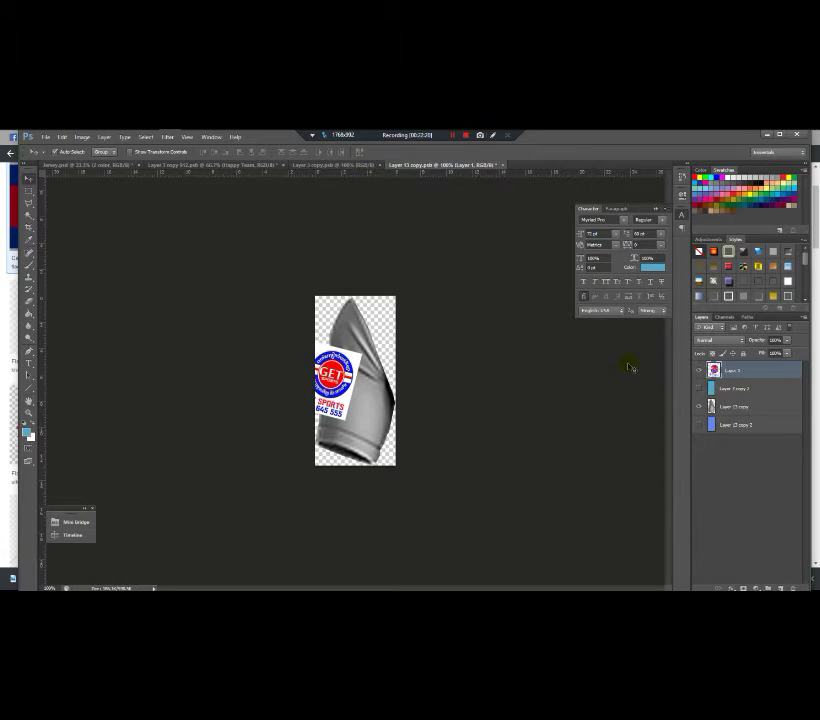
Step: Show the blue Layer 2 copy fill again and widen it to cover the canvas
left_click(698, 388)
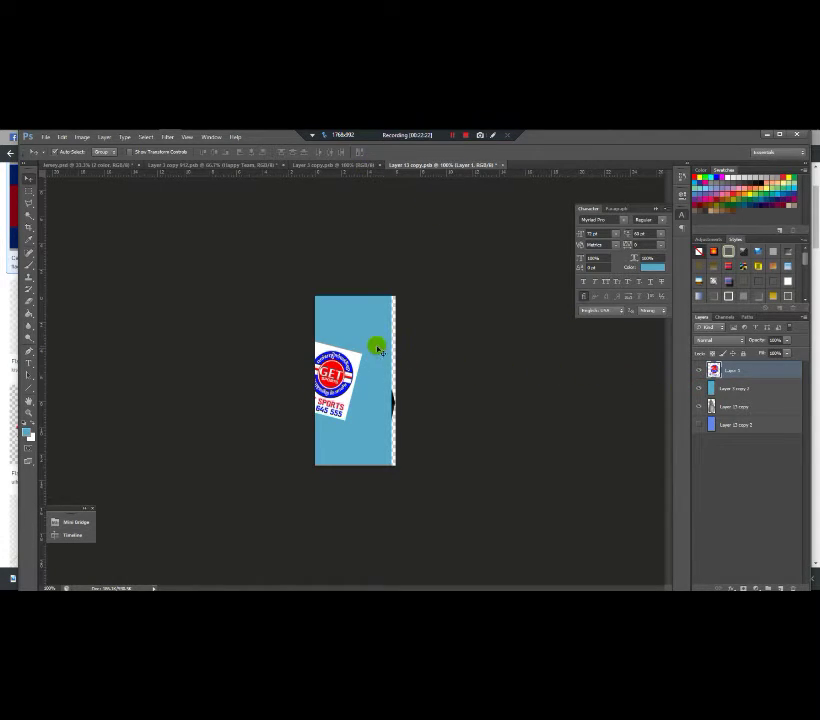
left_click(390, 384)
key("ctrl+t")
left_click_drag(395, 382, 396, 383)
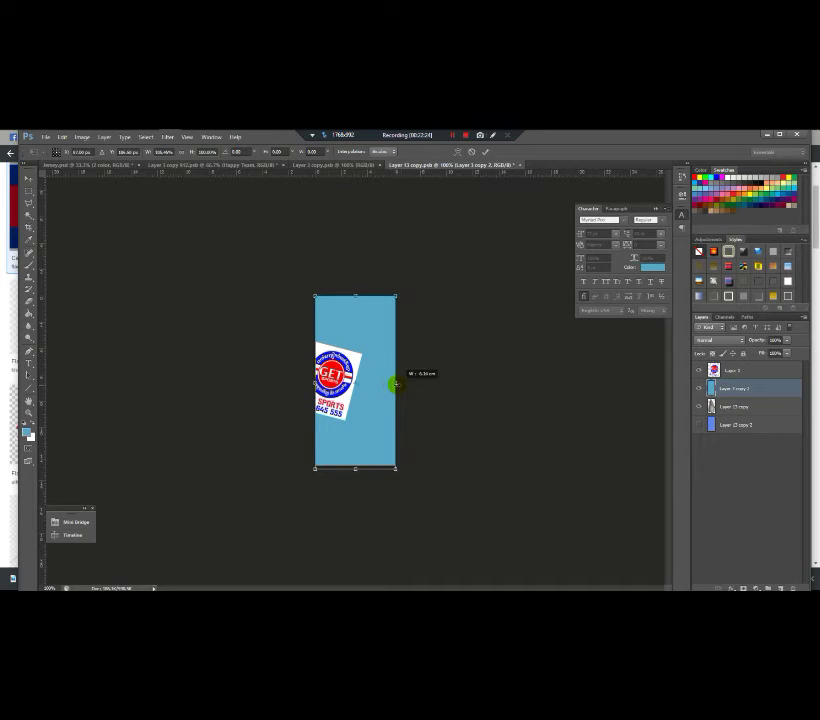
key("Return")
Step: Save and close the sleeve document, then close Layer 3 copy.psd to return to the mockup
left_click(521, 167)
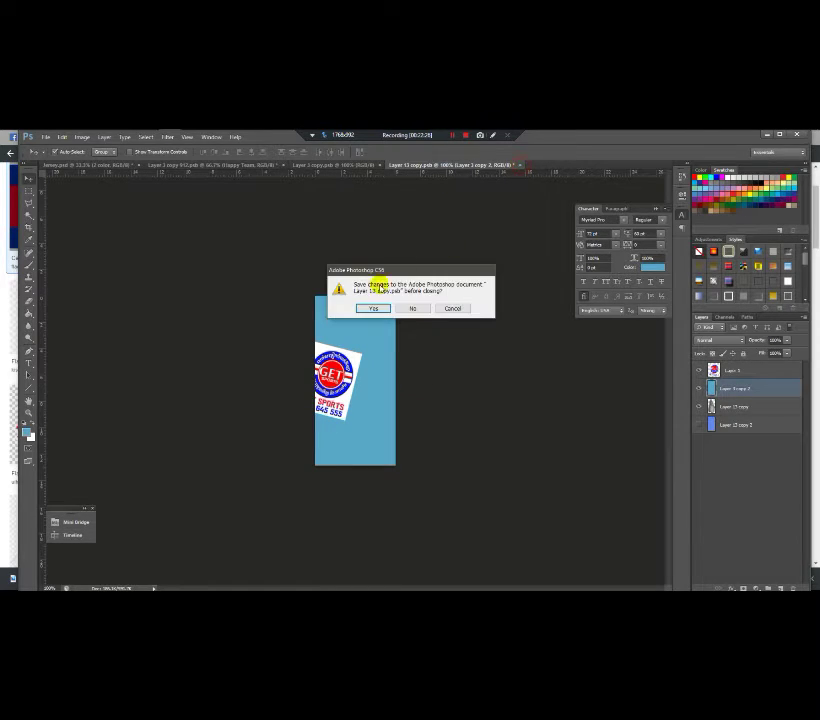
left_click(373, 307)
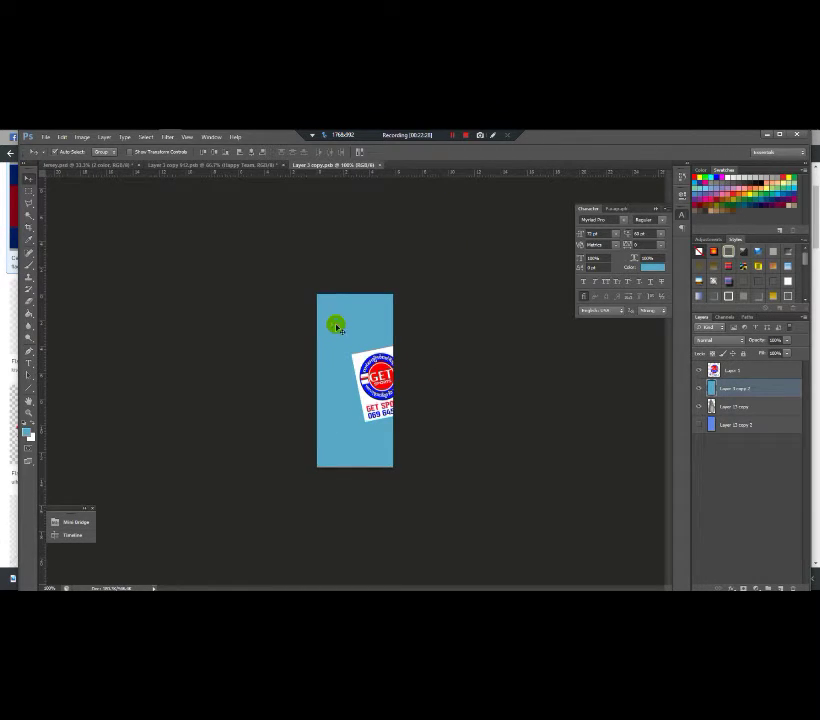
left_click(381, 164)
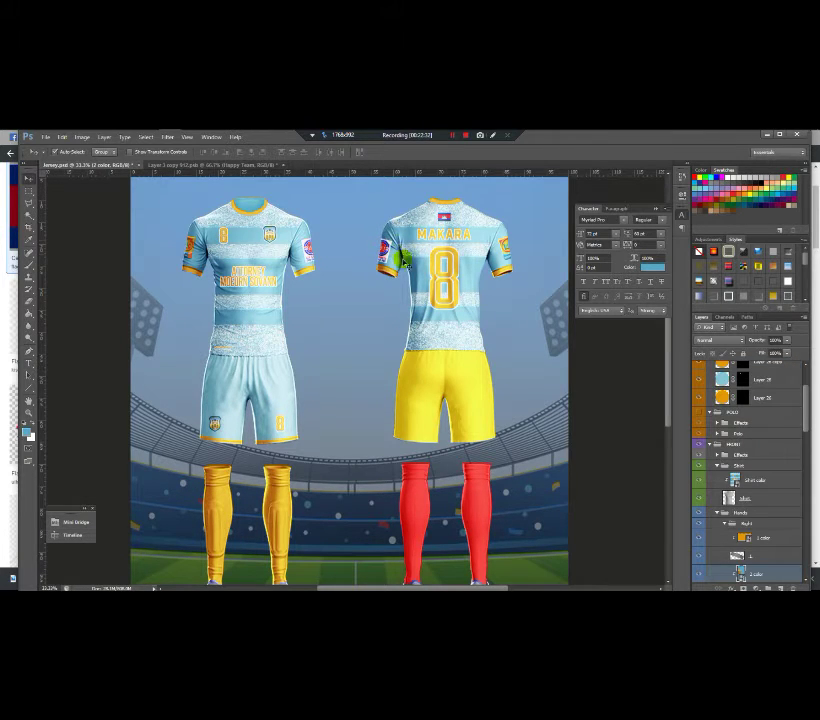
scroll(402, 258, "up", 5)
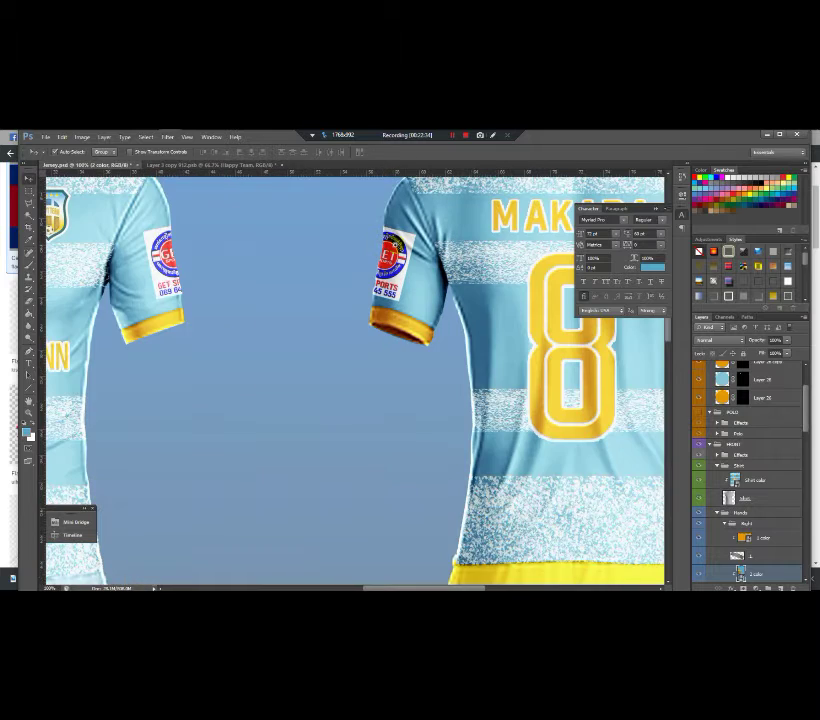
scroll(397, 243, "up", 2)
scroll(480, 256, "down", 3)
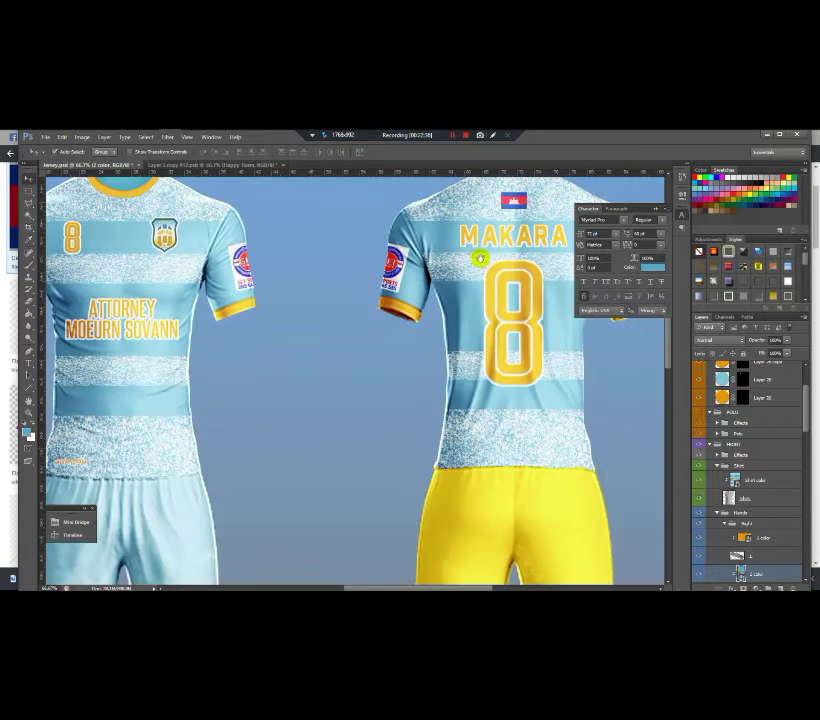
left_click_drag(480, 256, 507, 275)
left_click_drag(350, 275, 401, 275)
left_click_drag(292, 295, 192, 308)
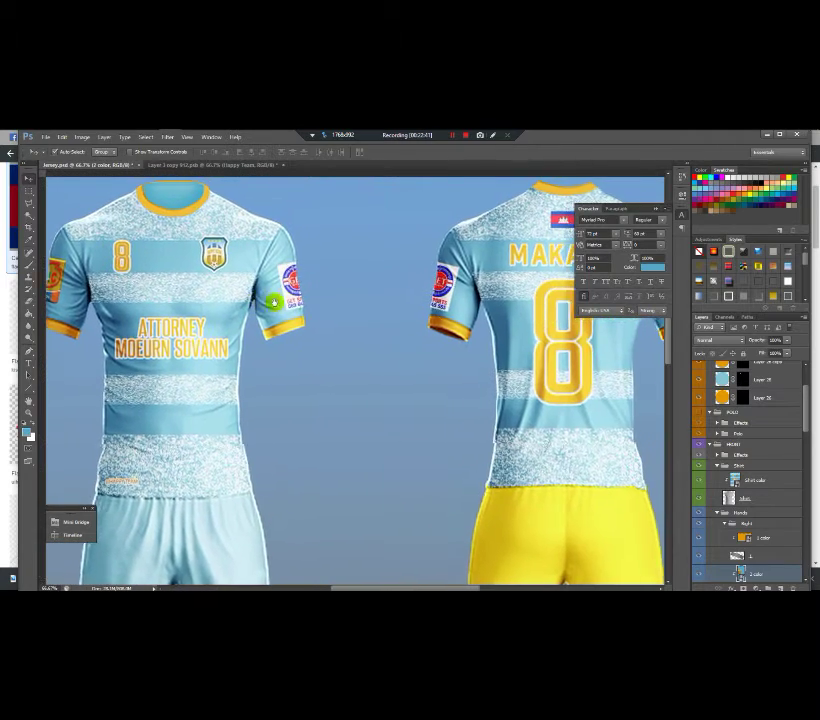
scroll(441, 300, "down", 1)
scroll(441, 300, "down", 1)
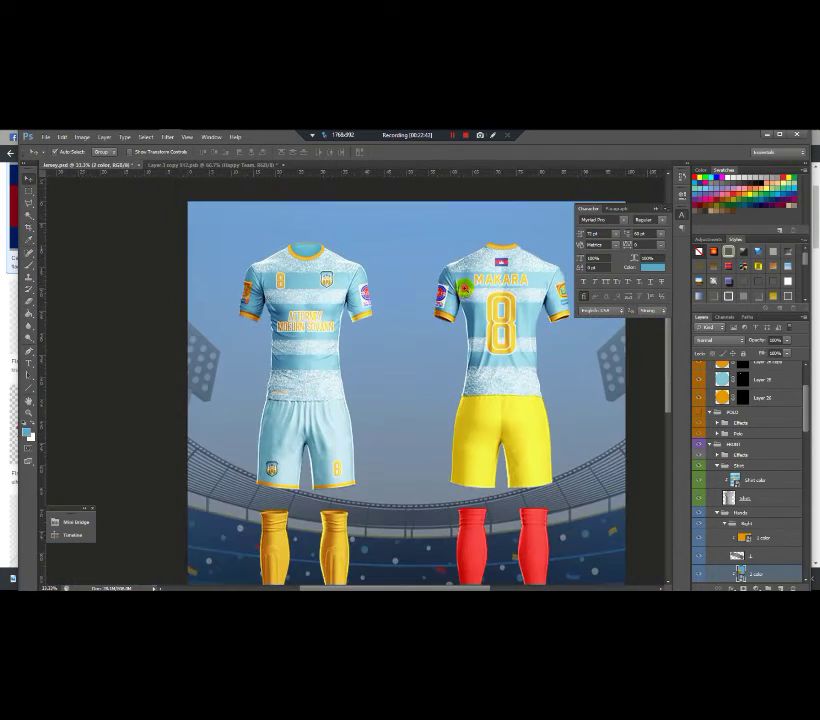
scroll(437, 331, "up", 2)
scroll(437, 331, "down", 3)
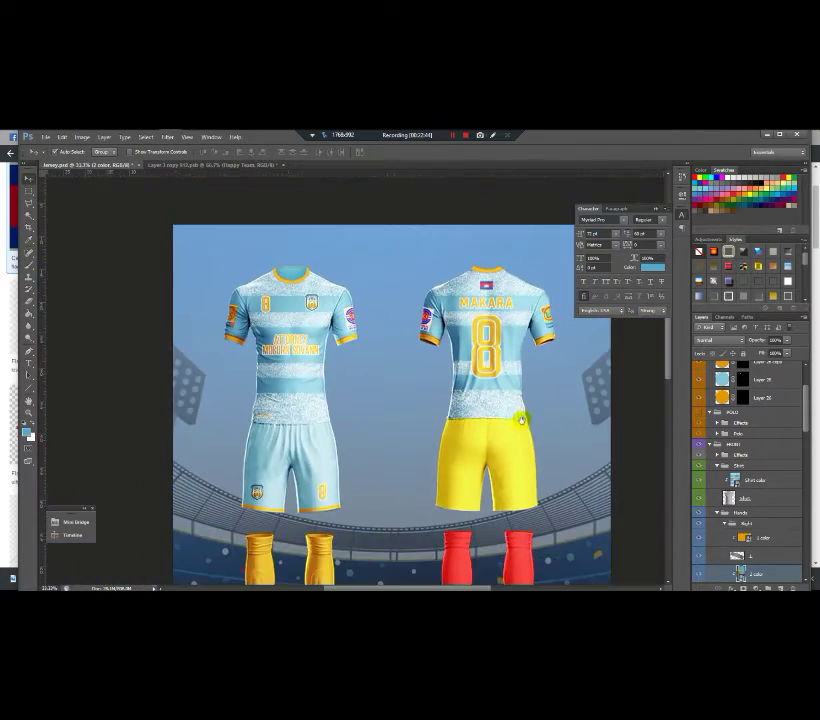
scroll(510, 470, "up", 2)
left_click_drag(502, 430, 400, 362)
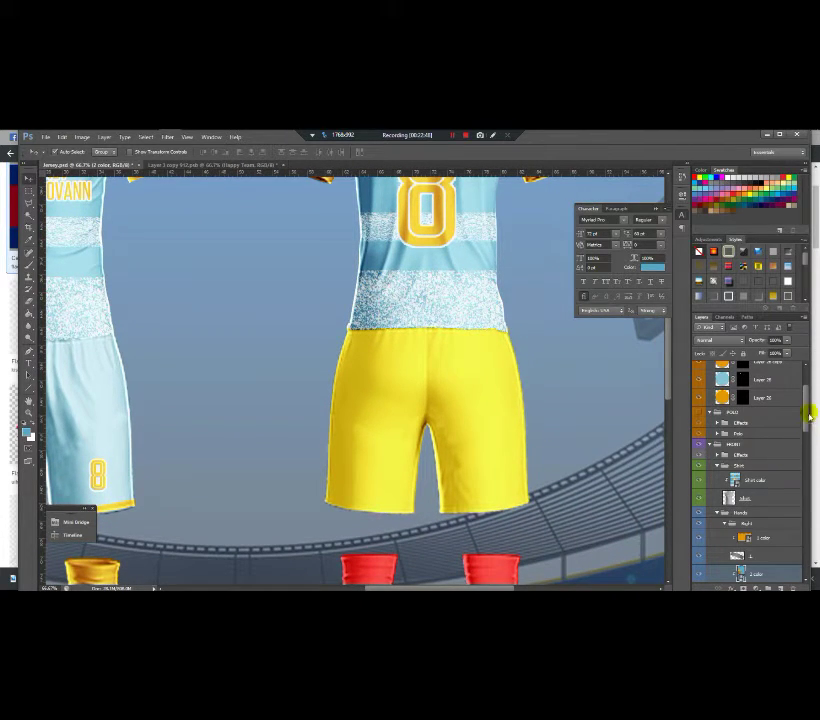
Step: Open the Pant color smart object, then save and close the crest document
left_click_drag(812, 412, 809, 474)
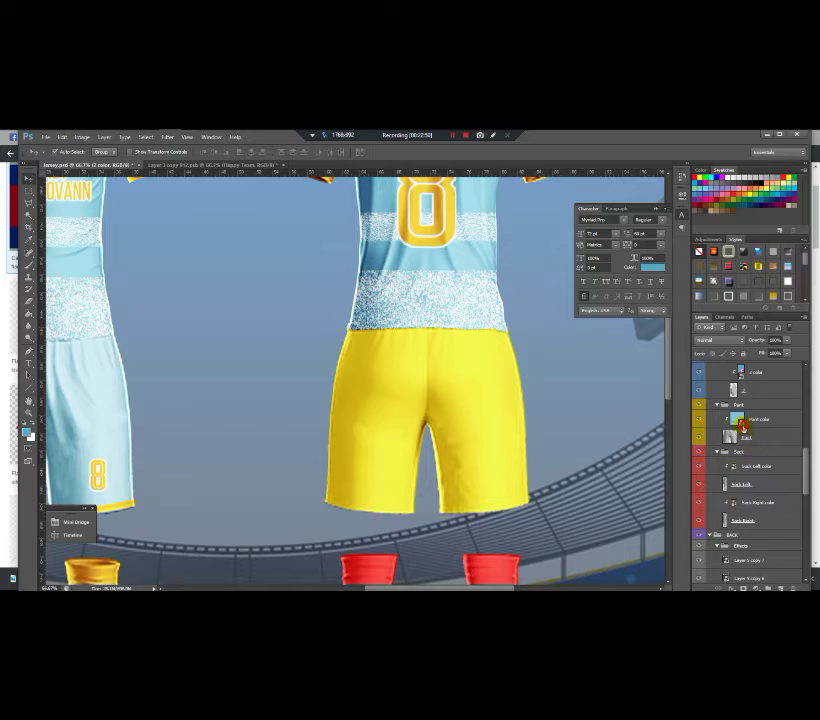
left_click(742, 425)
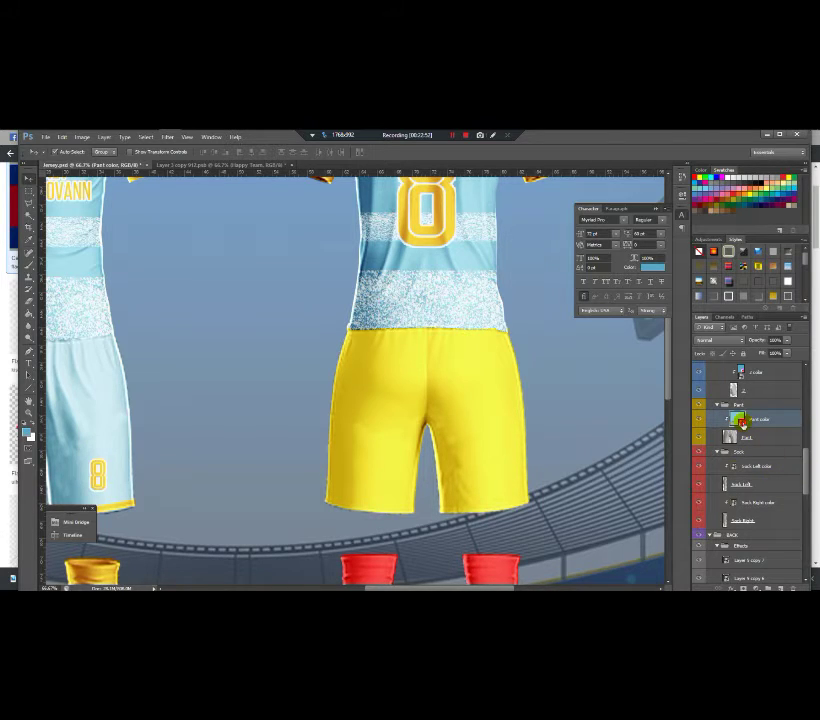
double_click(740, 422)
left_click(291, 164)
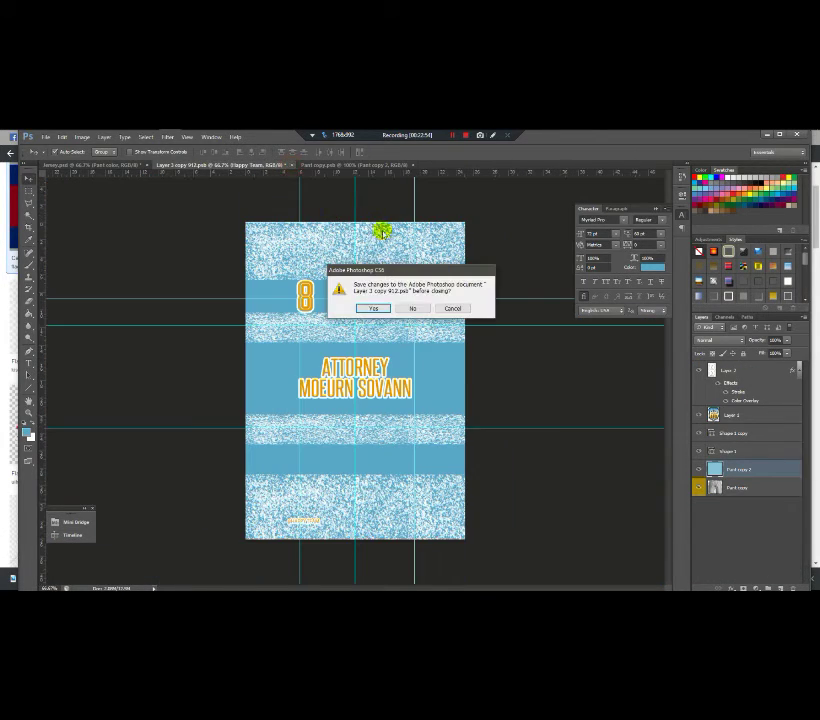
left_click(374, 307)
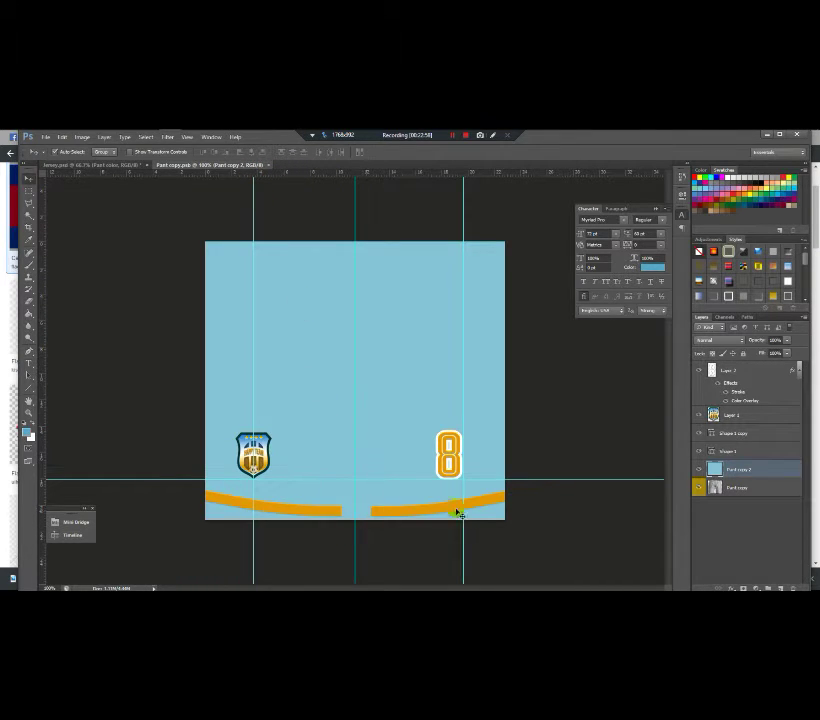
Step: Back in the jersey mockup, expand the Pant group and open the yellow Pant Color contents
key("ctrl+Tab")
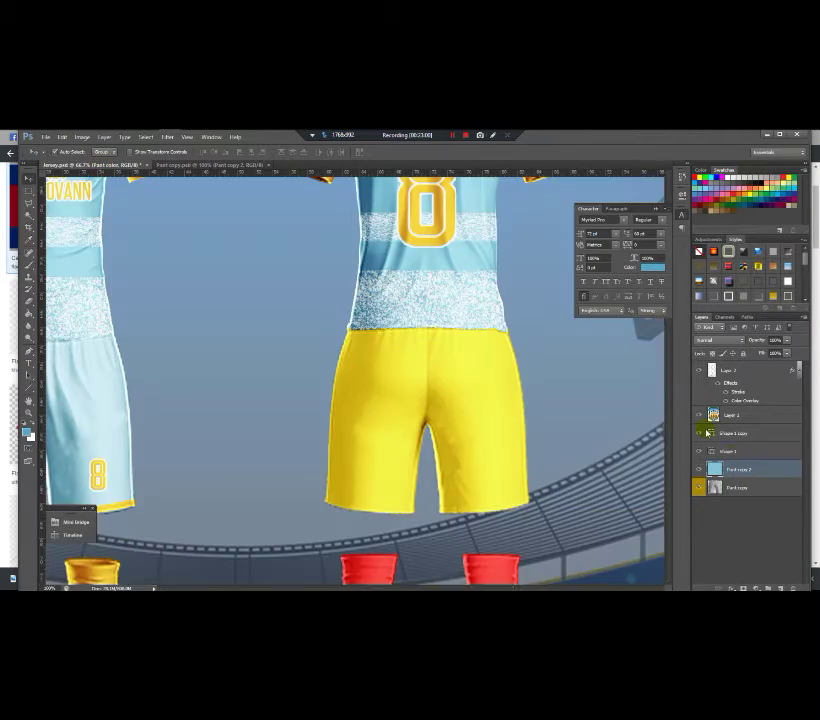
scroll(803, 467, "down", 2)
left_click_drag(803, 467, 740, 562)
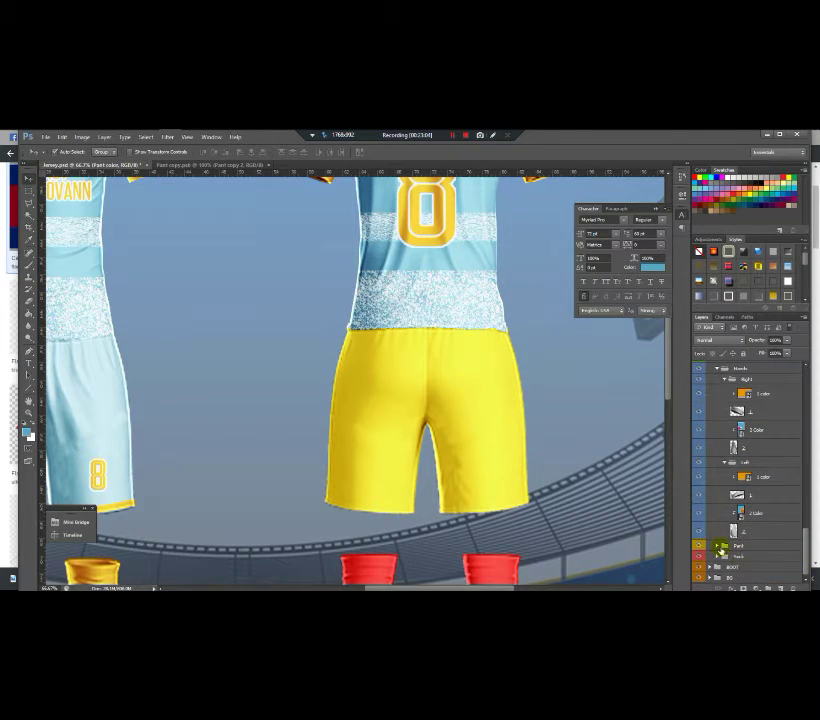
left_click(716, 546)
scroll(806, 538, "down", 2)
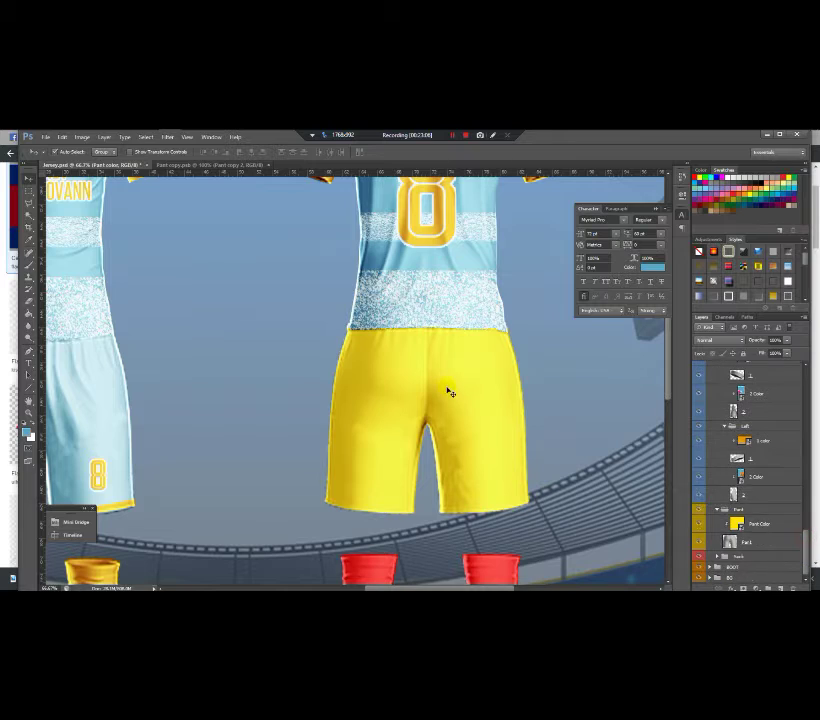
double_click(737, 524)
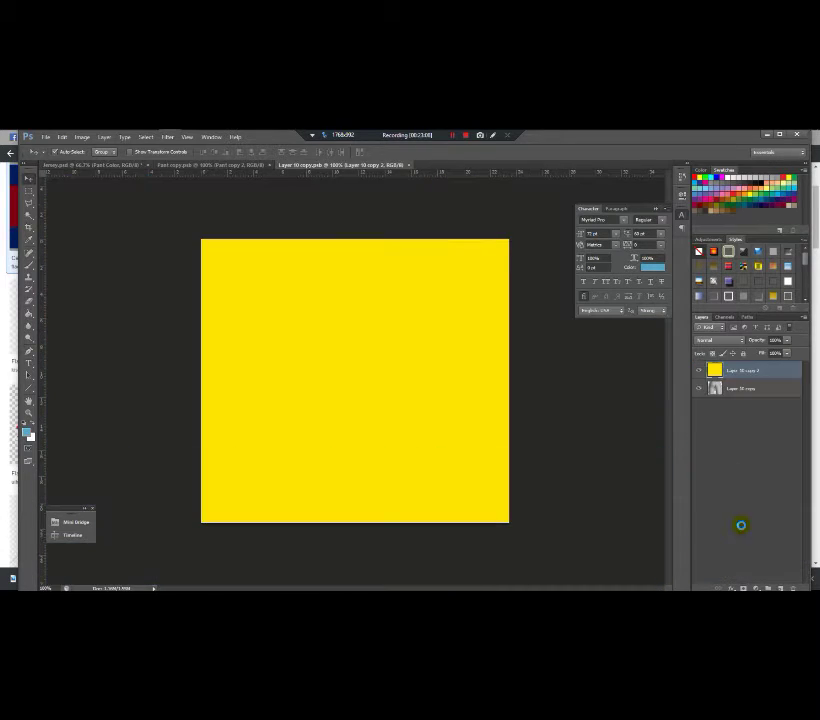
Step: In Pant copy, move Shape 1 and Shape 1 copy up and stretch them to the canvas's right edge
left_click(218, 164)
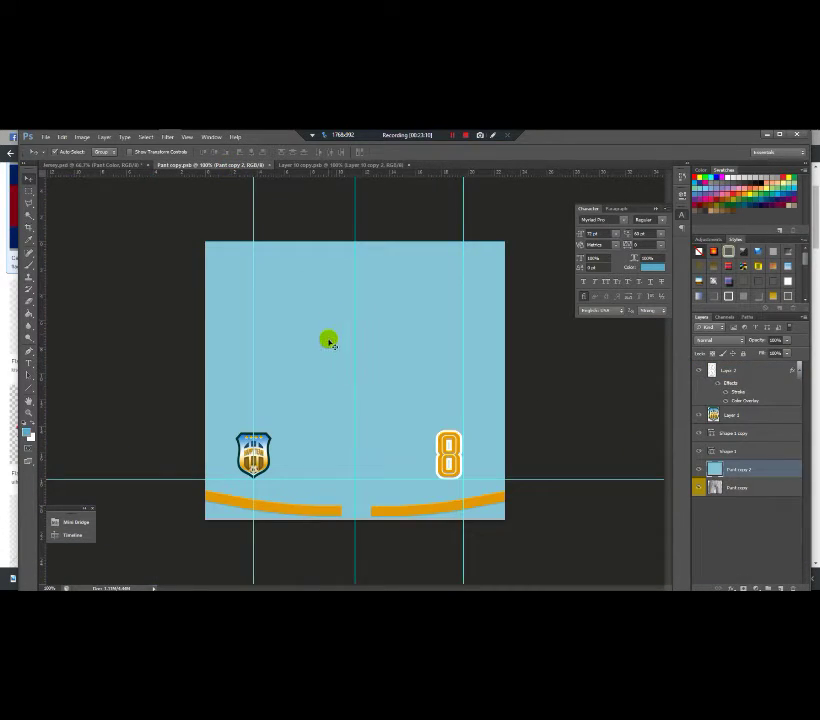
left_click(745, 453, "ctrl")
left_click(737, 433, "ctrl")
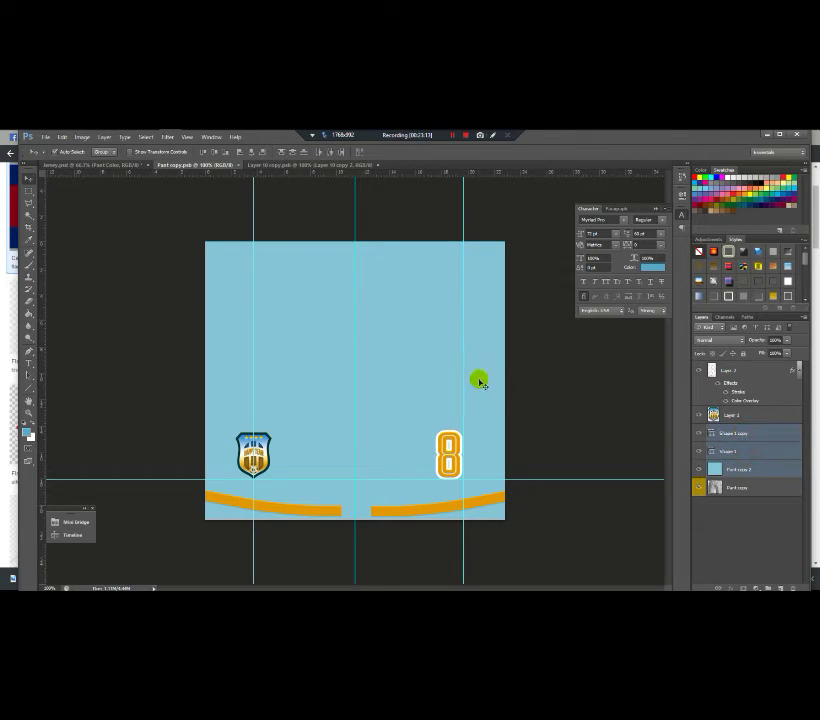
left_click_drag(419, 357, 417, 370)
key("ctrl+t")
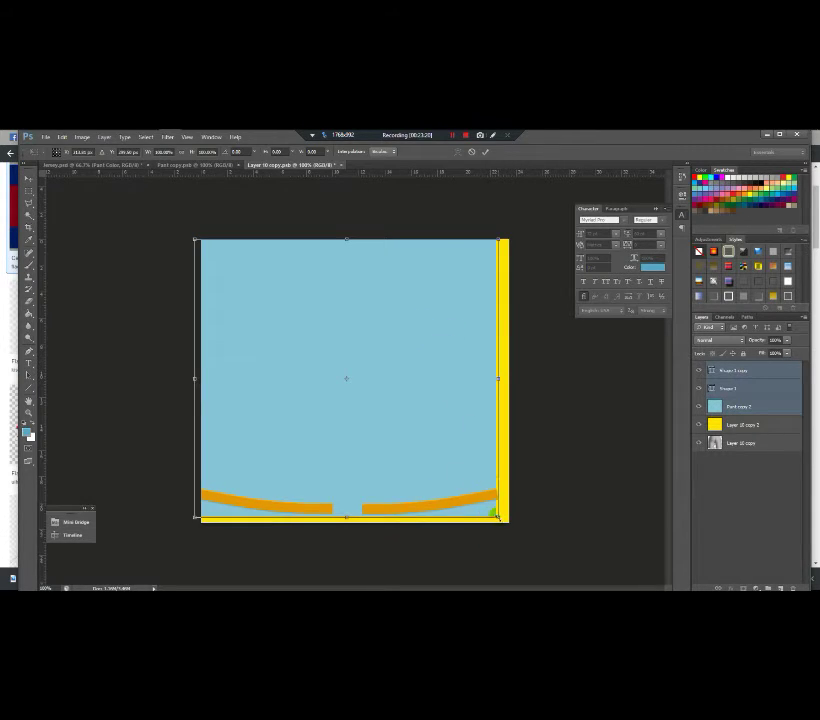
left_click_drag(497, 517, 509, 520)
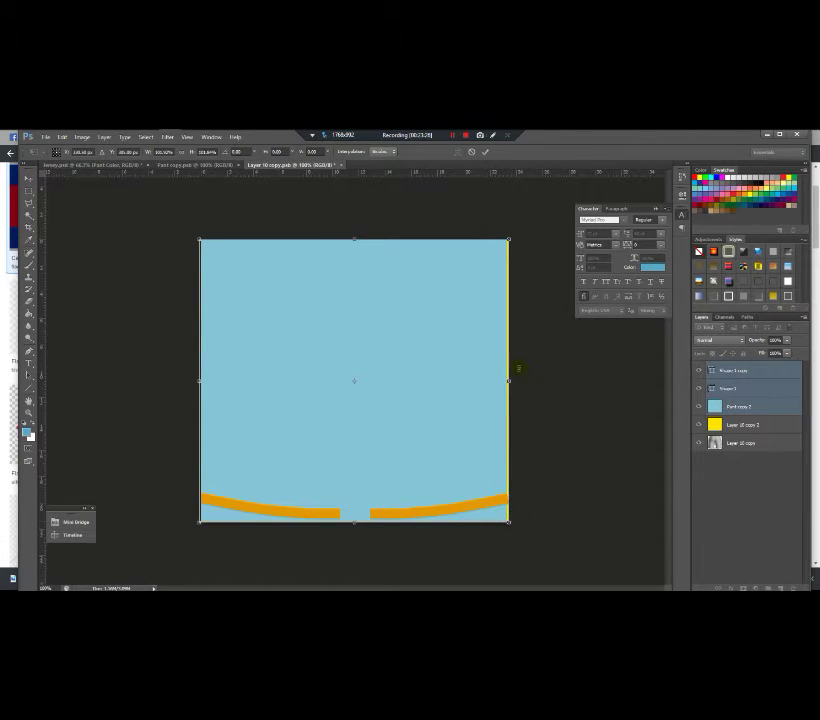
left_click_drag(506, 381, 512, 383)
key("Return")
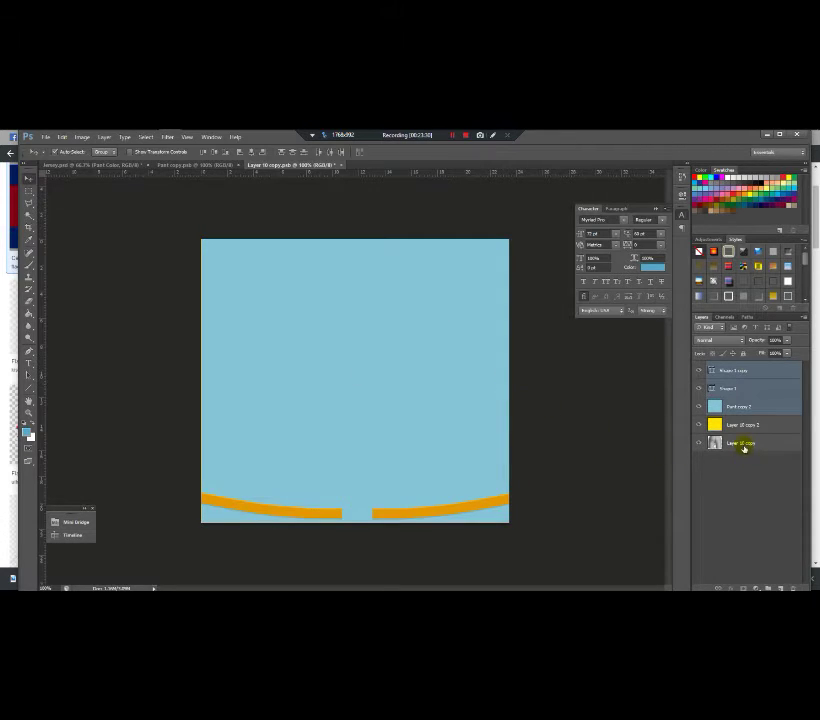
Step: Hide the yellow Layer 10 copy 2 layer, leaving the light-blue Paint copy 2 fill visible
left_click(748, 405)
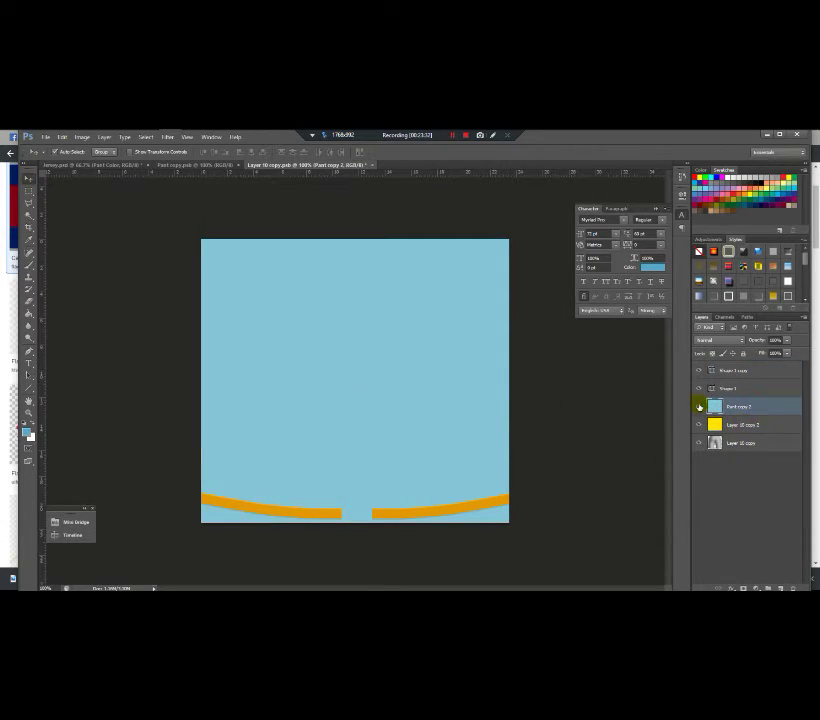
left_click(699, 407)
left_click(697, 425)
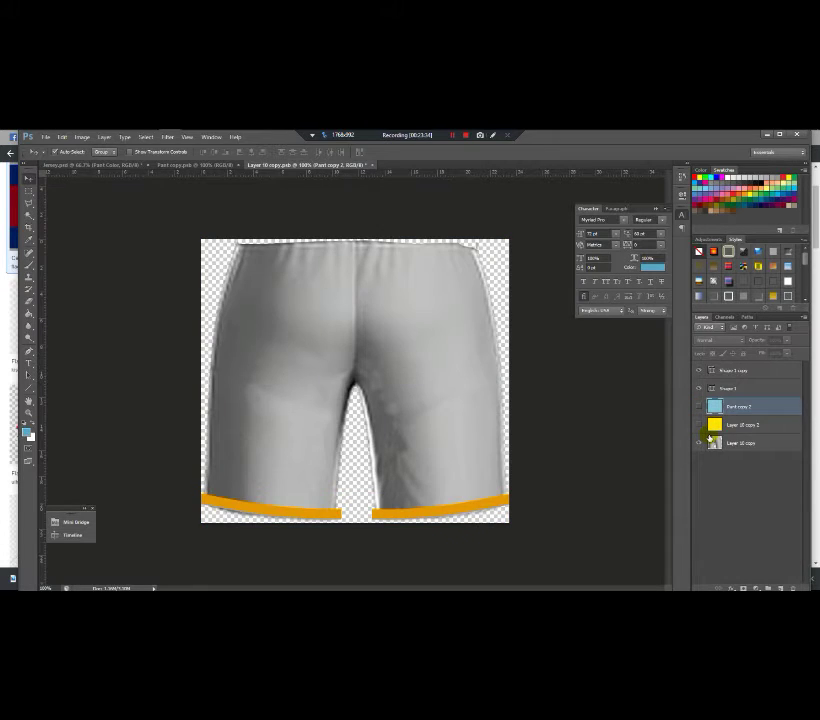
left_click(701, 406)
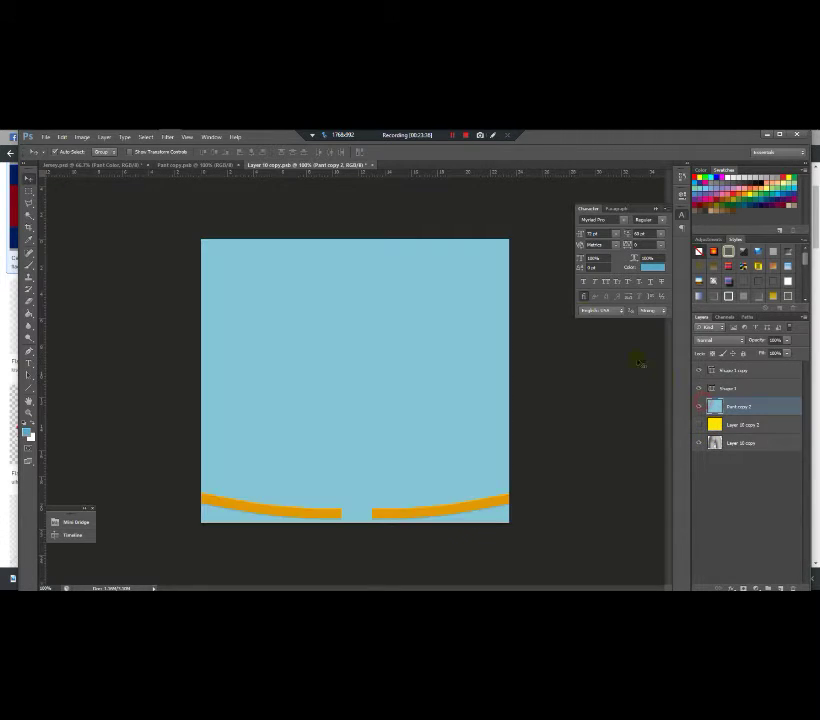
Step: Save and close the shorts .psb and Paint copy documents, returning to jersey.psd
left_click(373, 166)
left_click(375, 307)
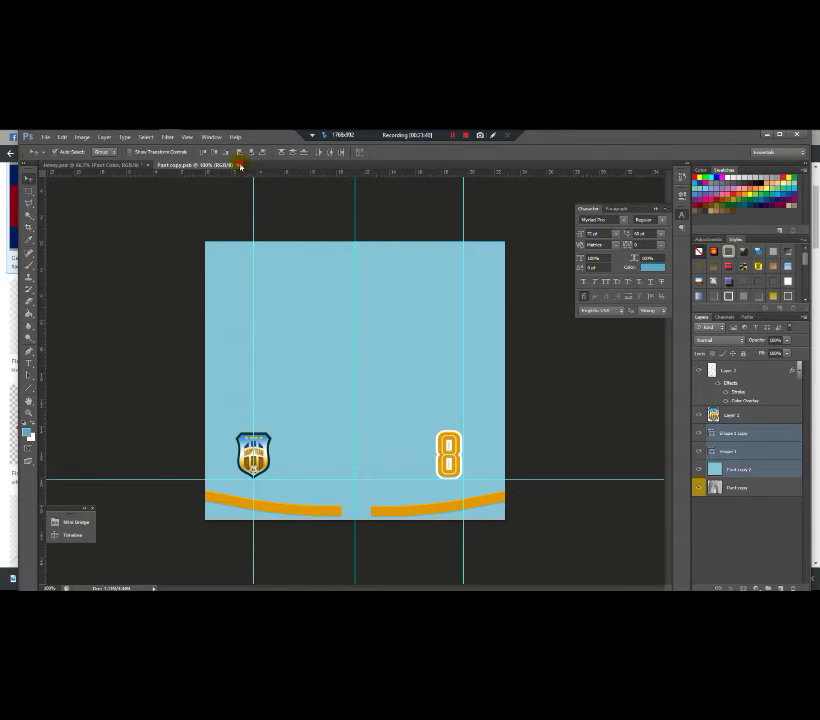
key("ctrl+w")
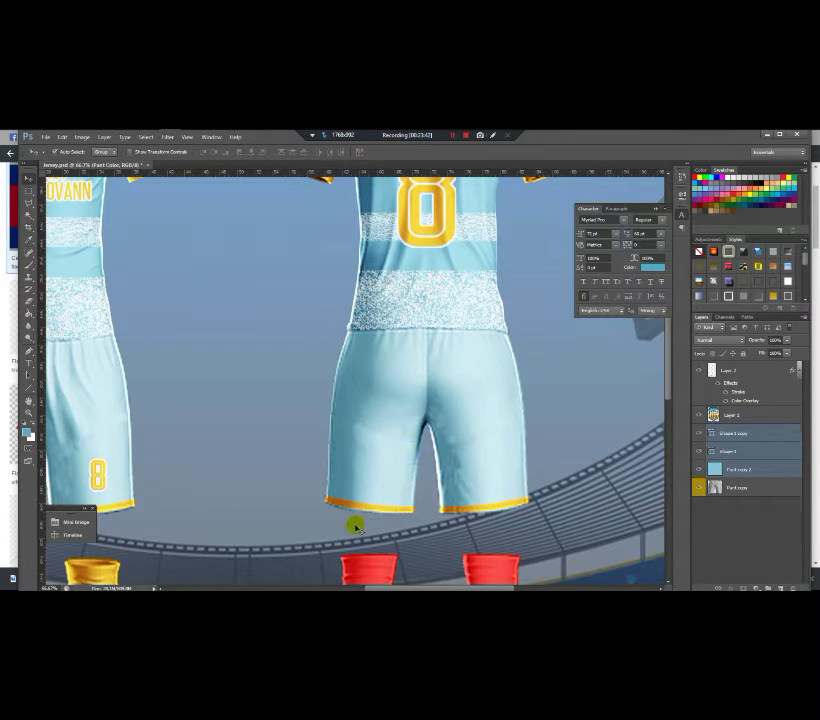
Step: Expand the Sock group, select the Sock Right color layer, then the 1 color layer
scroll(409, 482, "down", 4)
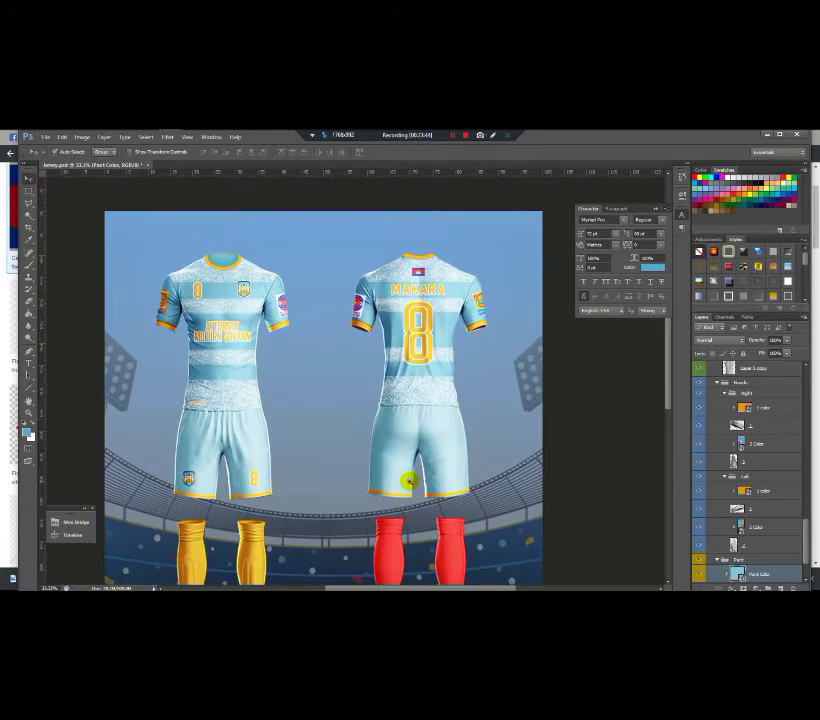
scroll(409, 482, "up", 2)
scroll(409, 482, "up", 1)
scroll(402, 451, "down", 1)
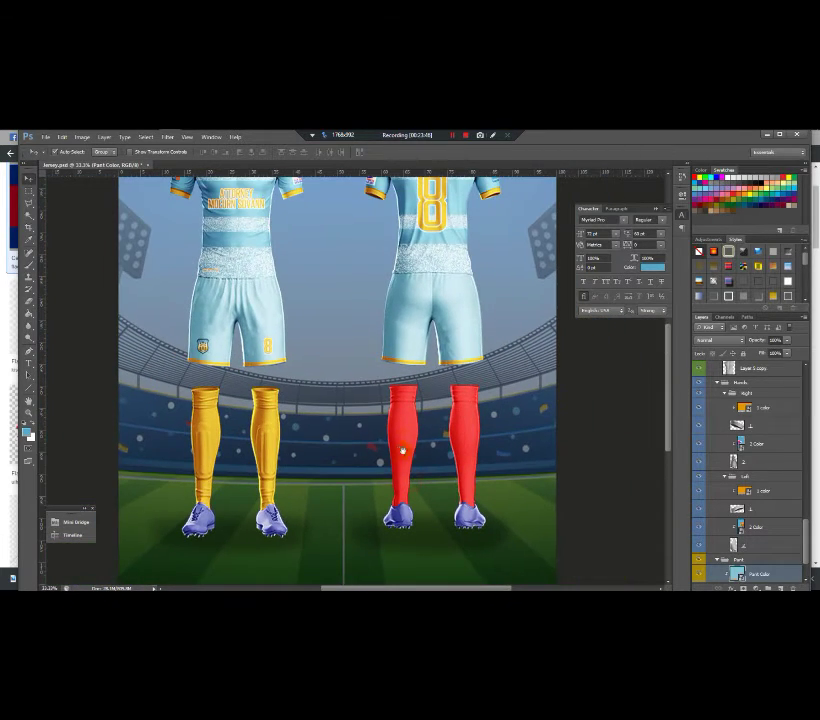
left_click_drag(806, 537, 806, 553)
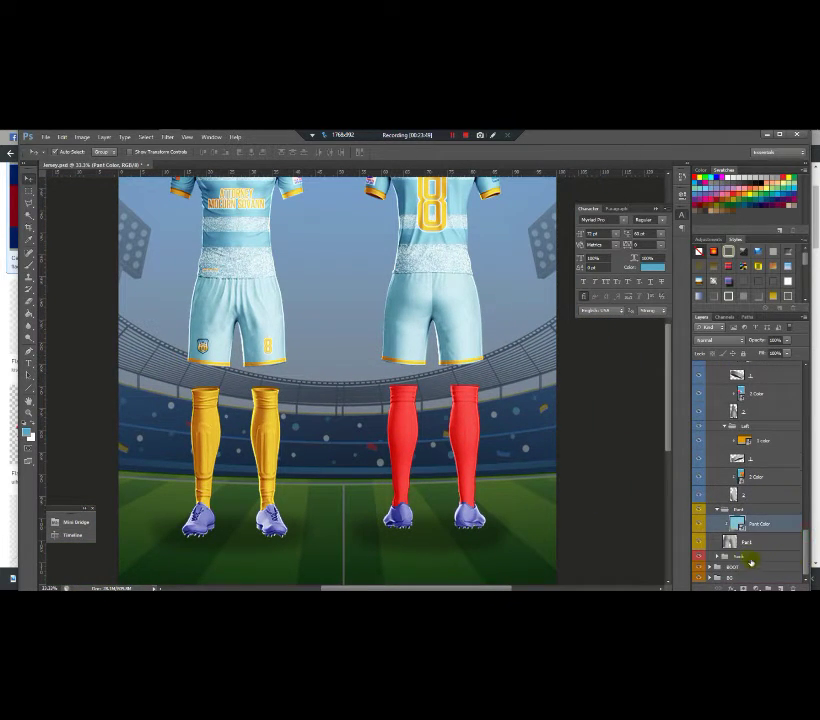
left_click(716, 557)
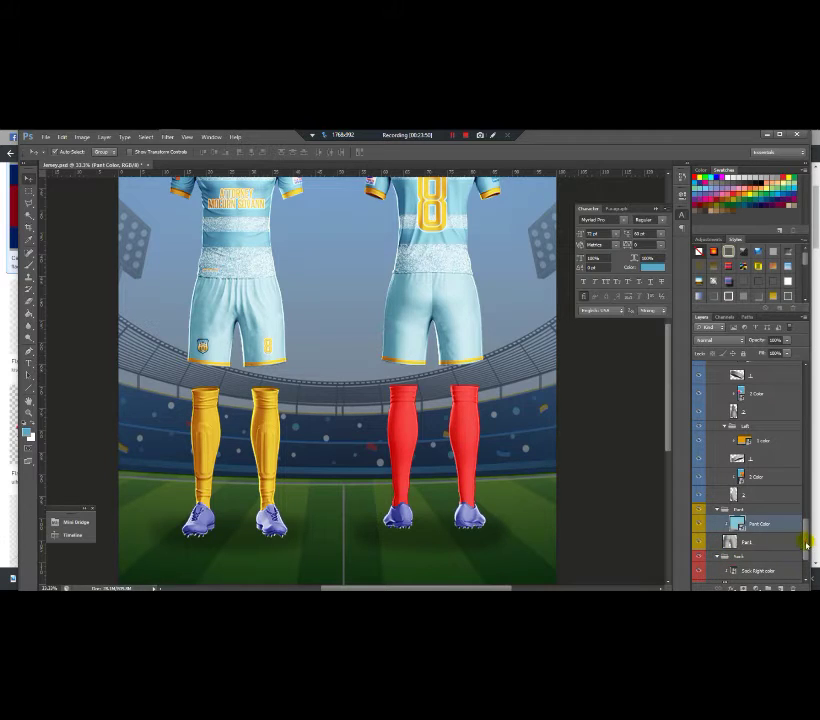
scroll(778, 547, "down", 3)
left_click(733, 500)
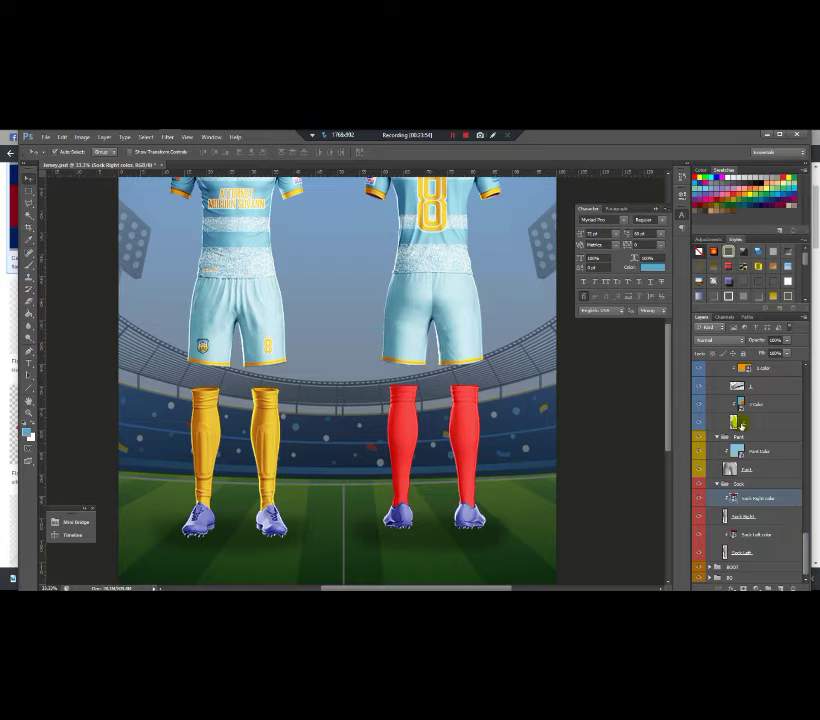
left_click(746, 369)
Step: Sample the orange from the 1 color smart object as the brush colour
double_click(748, 371)
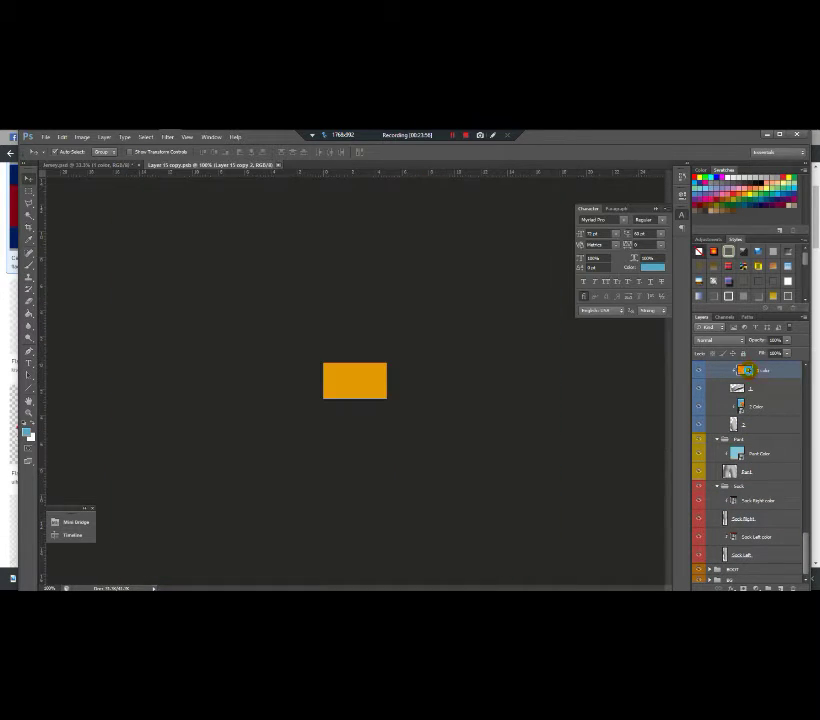
left_click(28, 264)
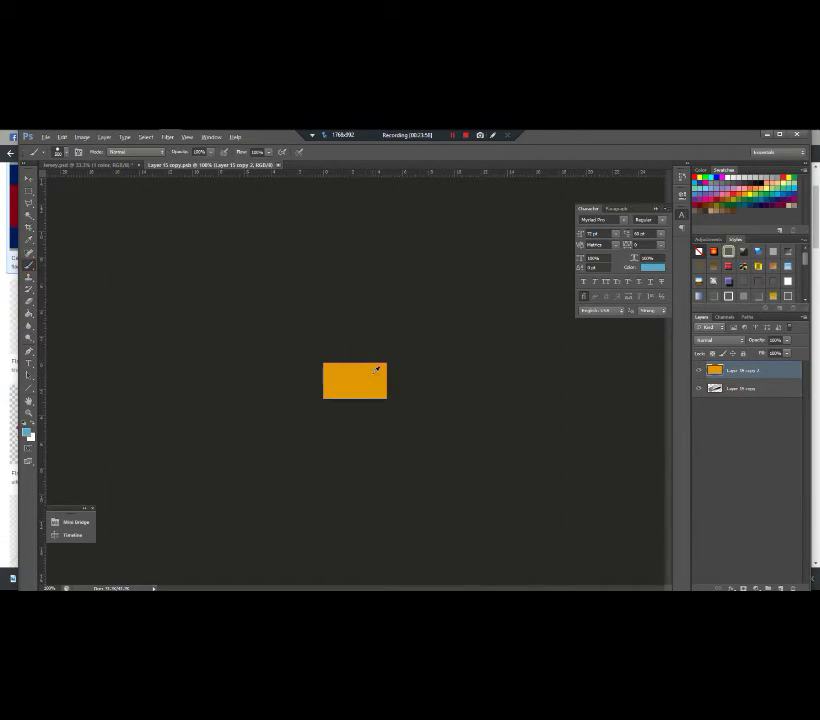
left_click(379, 370, "alt")
left_click(276, 166)
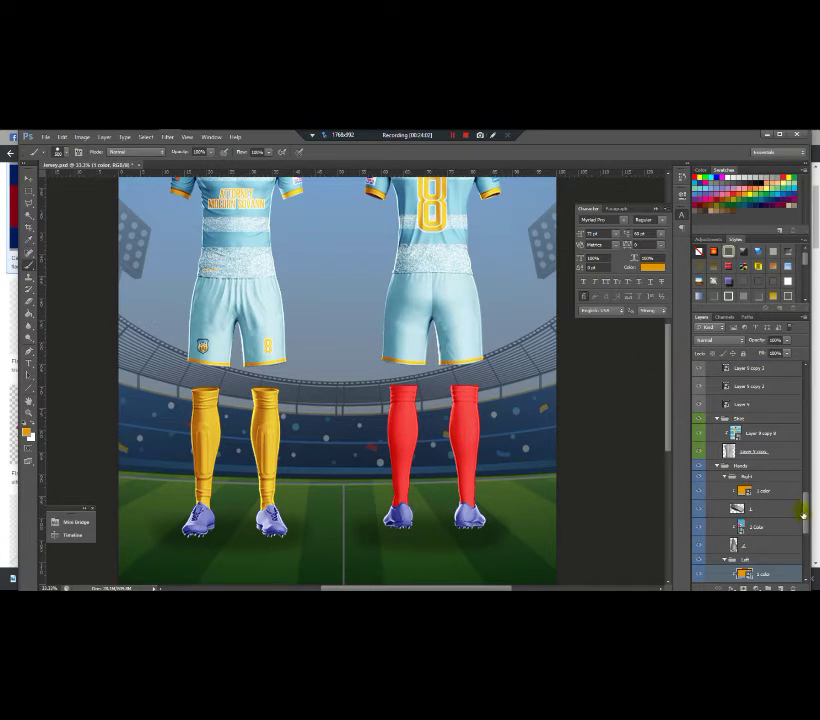
Step: Paint the right sock smart object orange and save it
scroll(803, 513, "down", 5)
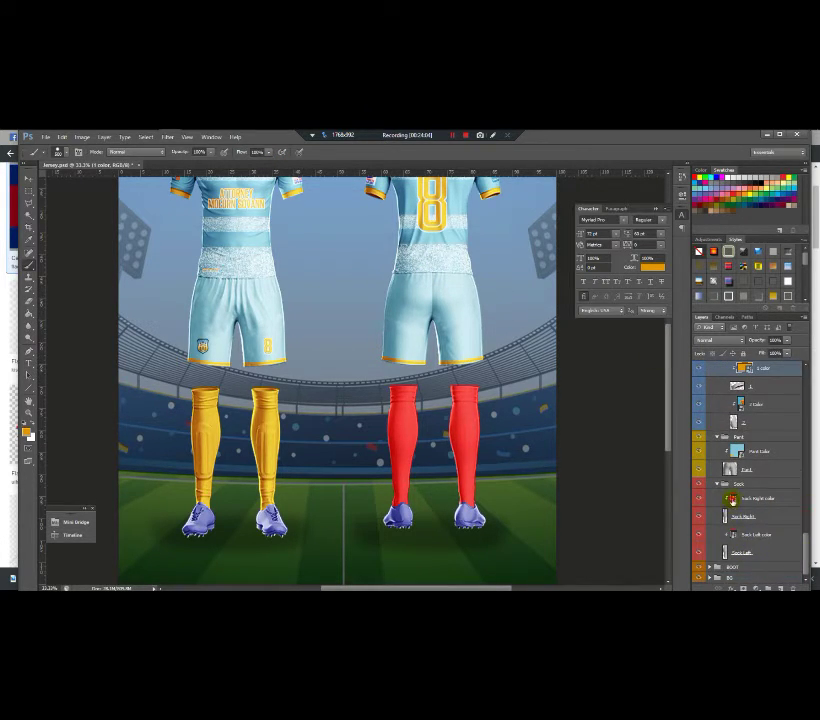
double_click(733, 500)
mouse_move(350, 250)
left_mouse_down()
mouse_move(337, 306)
mouse_move(381, 546)
left_mouse_up()
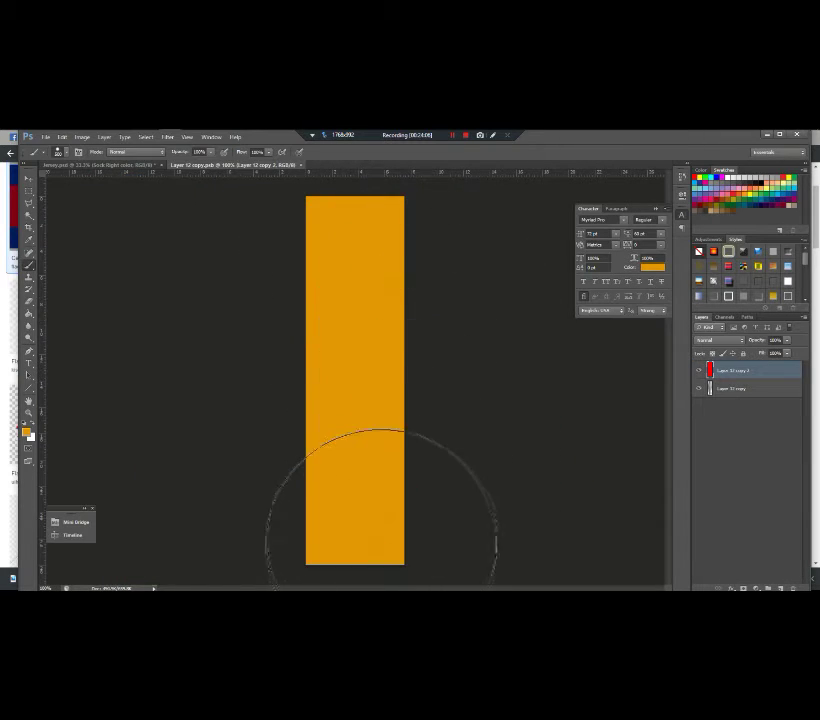
left_click(305, 166)
left_click(369, 307)
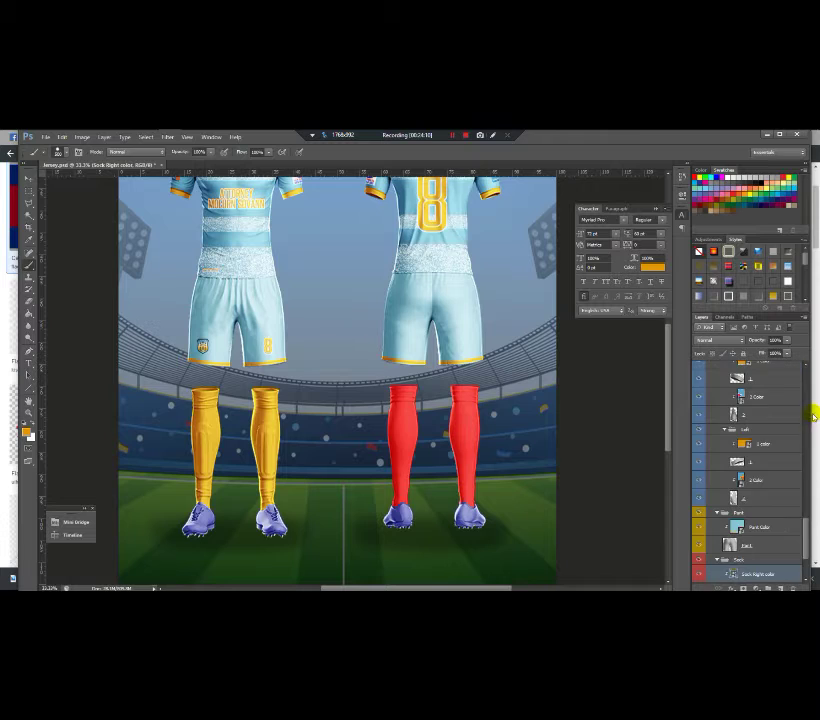
Step: Paint the Sock Left color smart object orange and save it
scroll(771, 549, "down", 3)
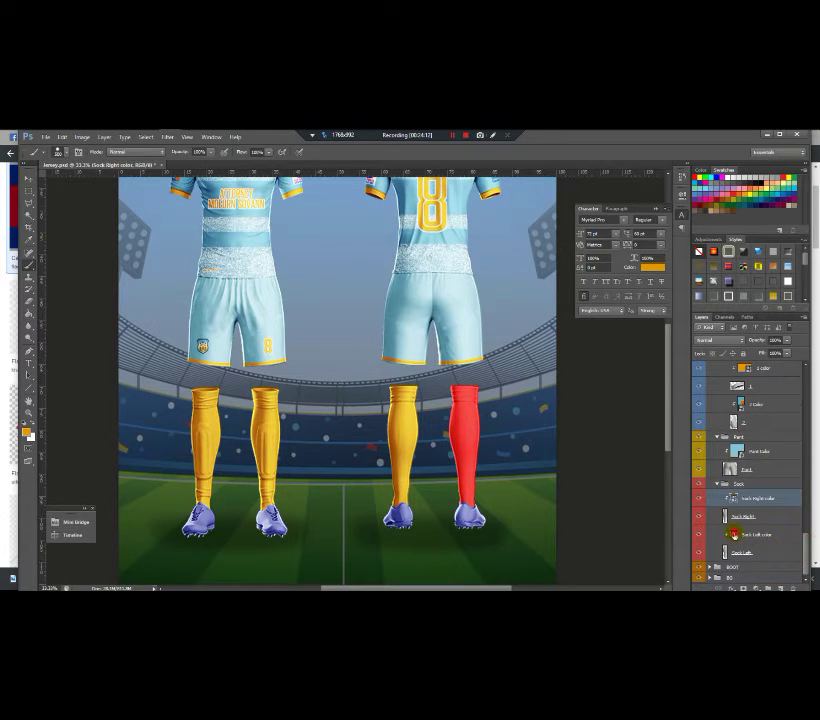
left_click(735, 535)
double_click(733, 535)
mouse_move(345, 210)
left_mouse_down()
mouse_move(353, 284)
mouse_move(320, 503)
left_mouse_up()
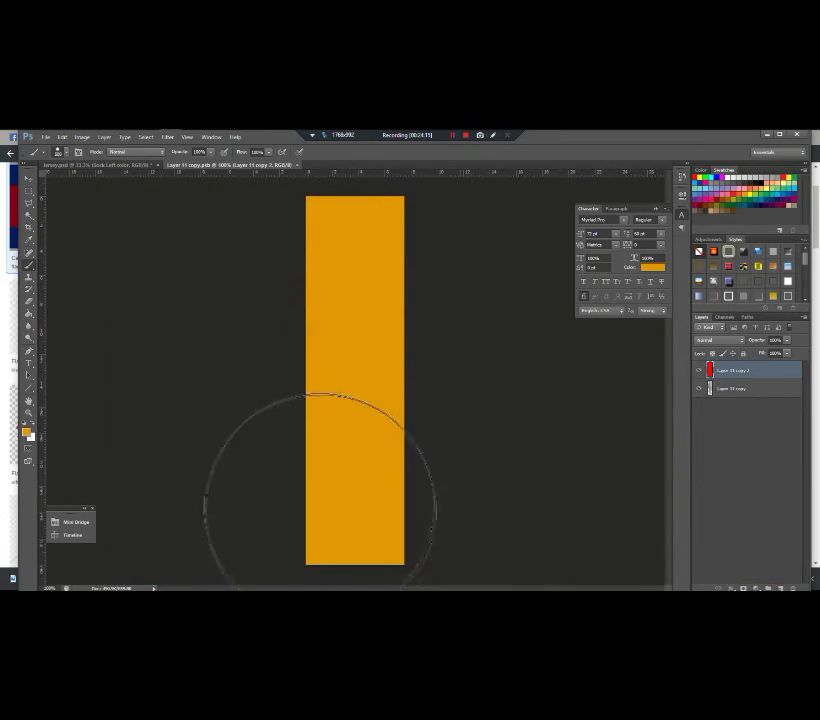
left_click(301, 164)
left_click(370, 308)
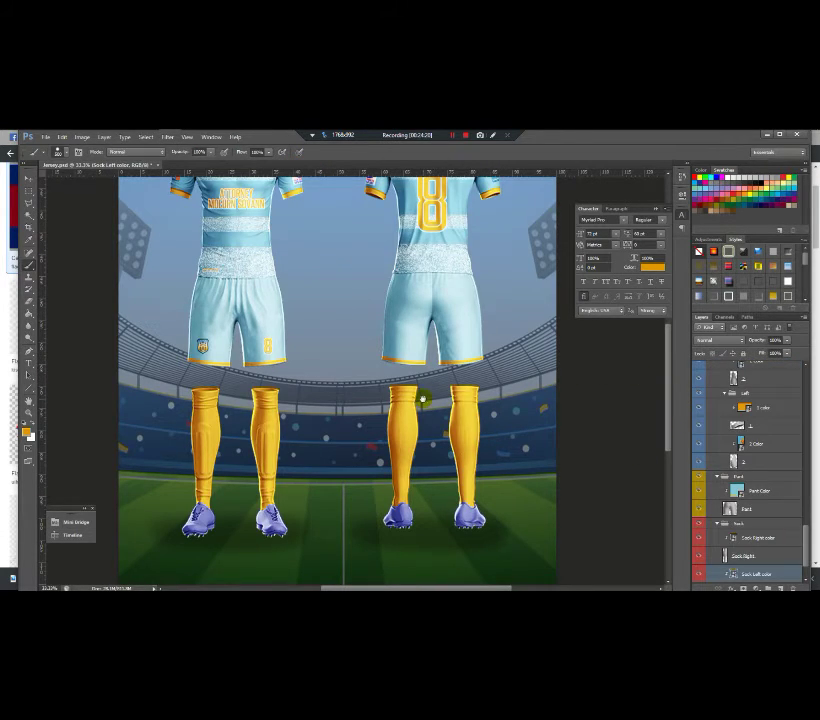
key("ctrl+minus")
key("ctrl+minus")
key("ctrl+plus")
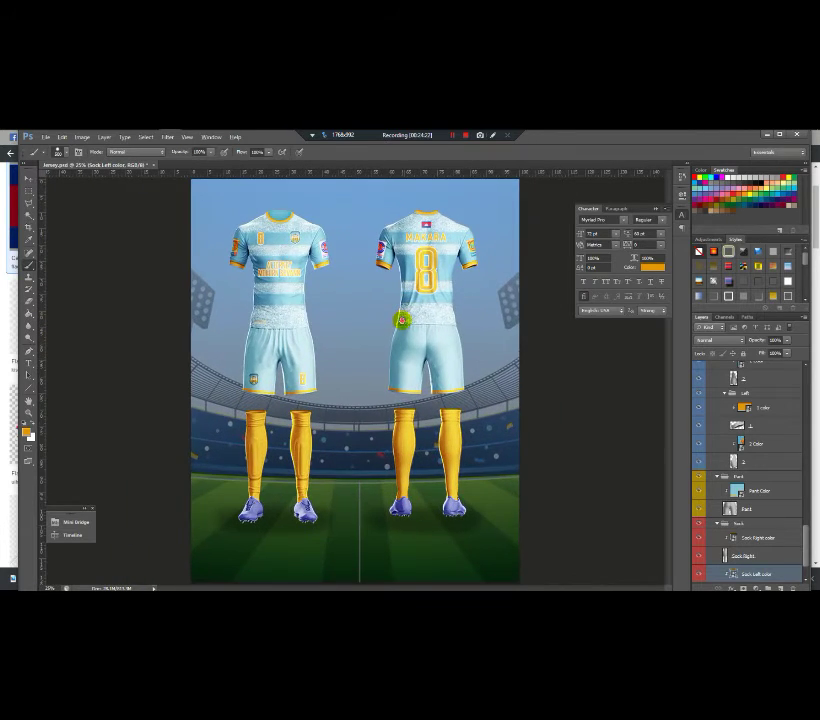
Step: Fit the mockup in view, pick the Move tool, and bring the HAPPY TEAM crest document forward
key("ctrl+minus")
key("ctrl+plus")
left_click(30, 180)
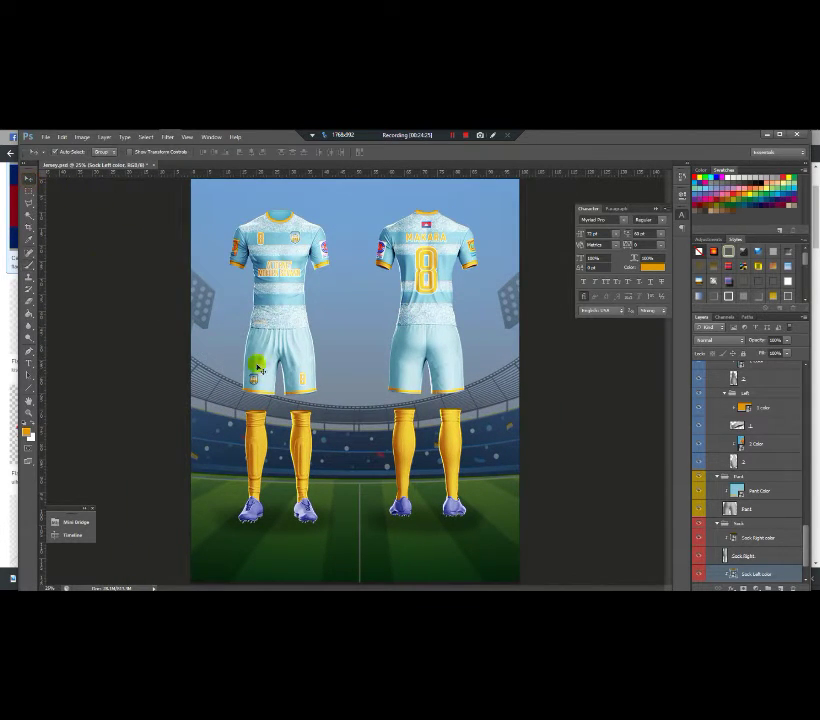
key("ctrl+plus")
scroll(415, 229, "up", 2)
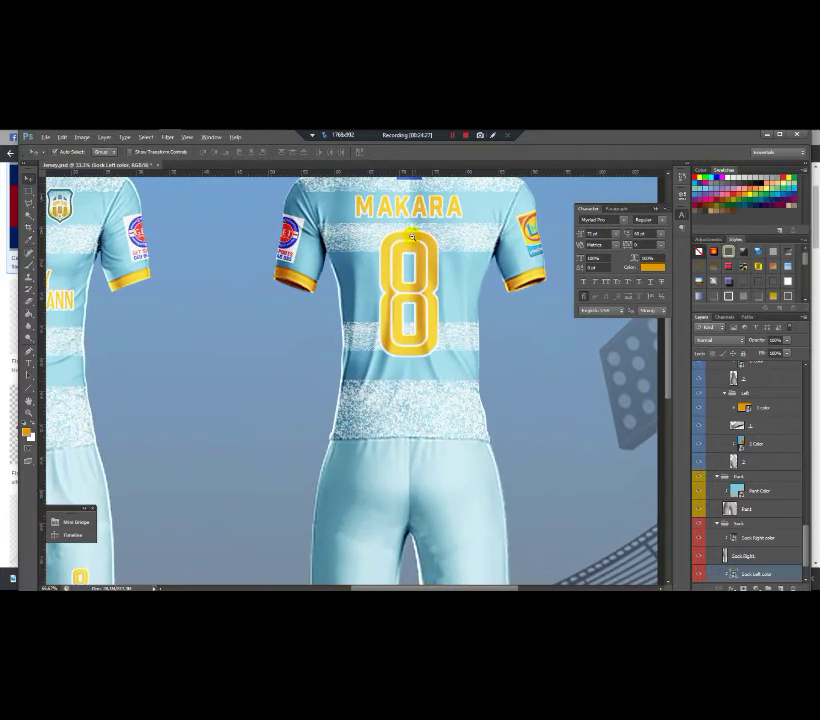
scroll(400, 235, "down", 3)
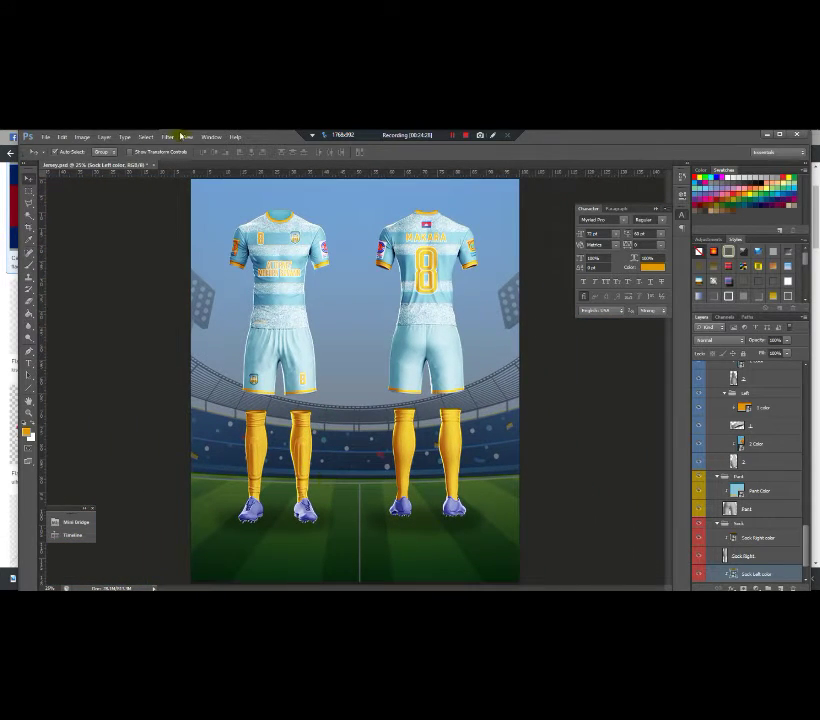
mouse_move(168, 137)
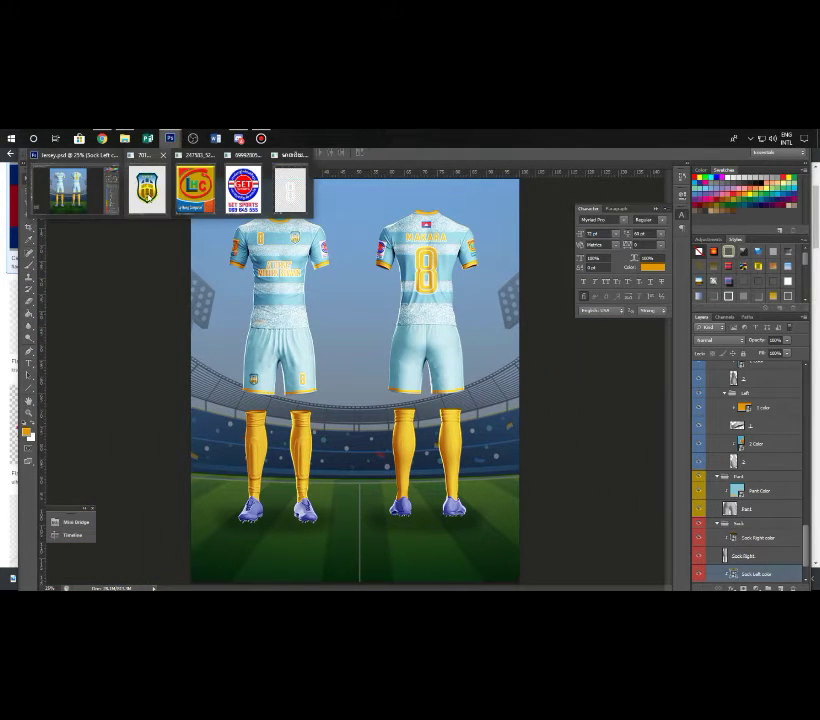
left_click(146, 190)
Step: Drag the HAPPY TEAM crest into jersey.psd, close the crest document, and move its layer up the stack
left_click_drag(448, 336, 340, 428)
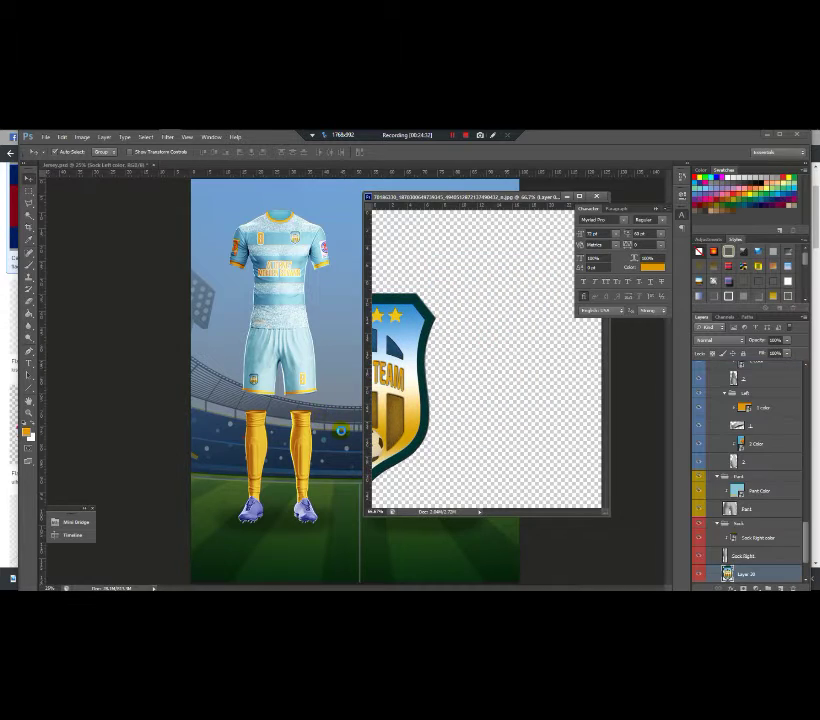
left_click(347, 432)
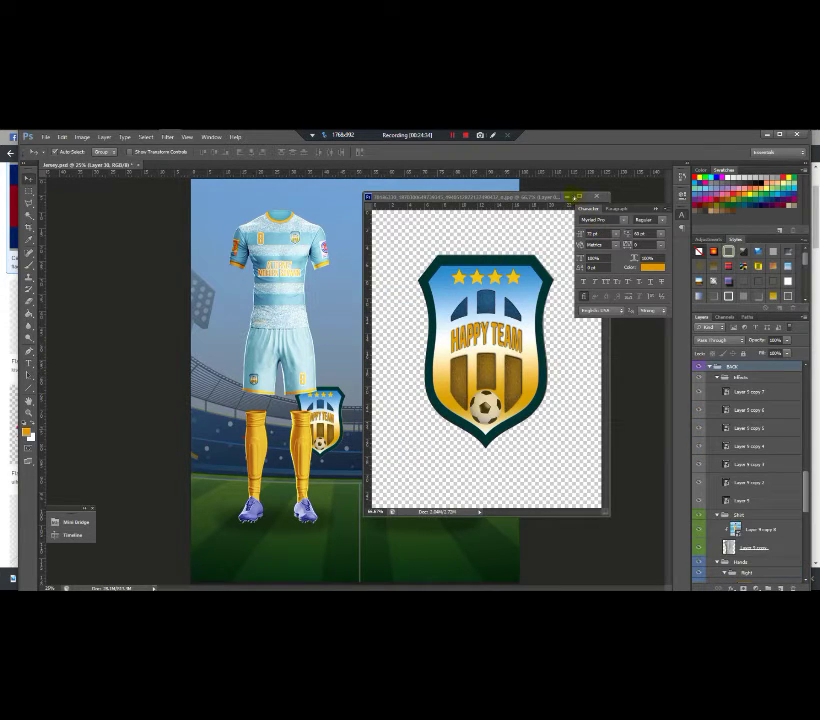
left_click_drag(566, 197, 367, 272)
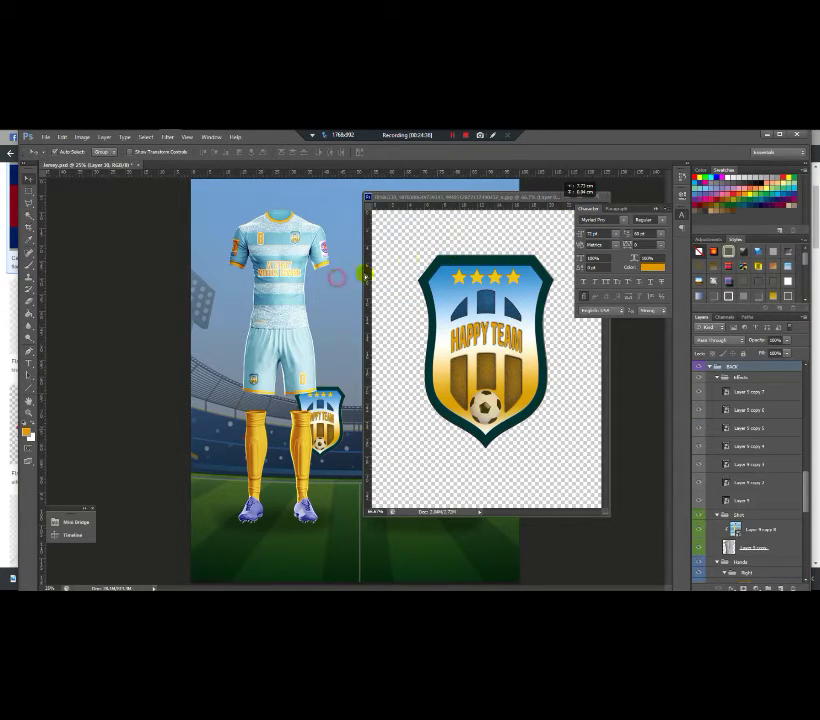
left_click_drag(568, 190, 531, 172)
key("ctrl+w")
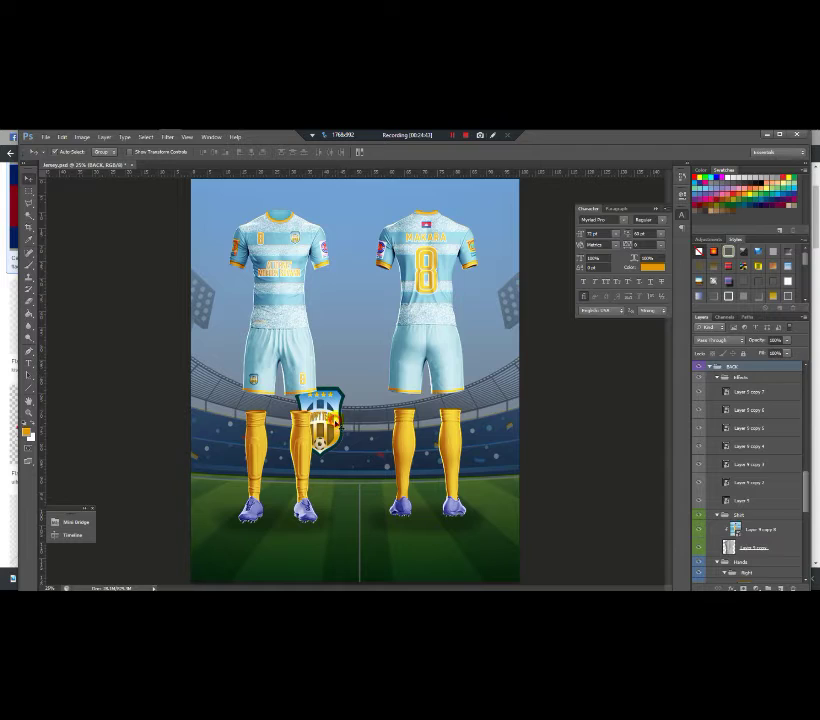
left_click_drag(805, 497, 815, 565)
left_click_drag(749, 515, 758, 365)
Step: Move the crest between the two kits' socks and stretch it taller with Free Transform
left_click_drag(361, 456, 384, 447)
key("ctrl+t")
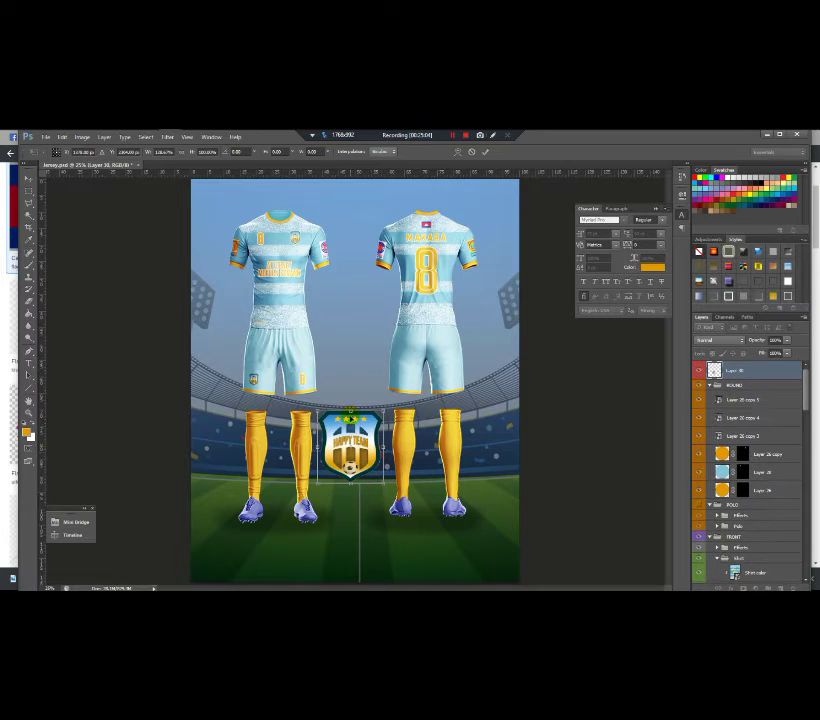
left_click_drag(350, 411, 352, 393)
key("Return")
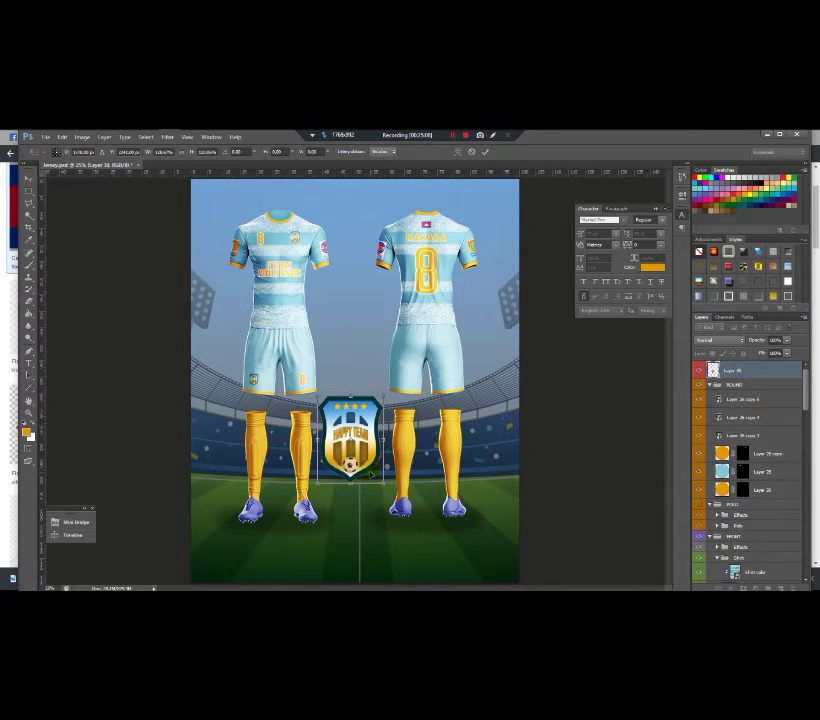
key("ctrl+minus")
key("ctrl+minus")
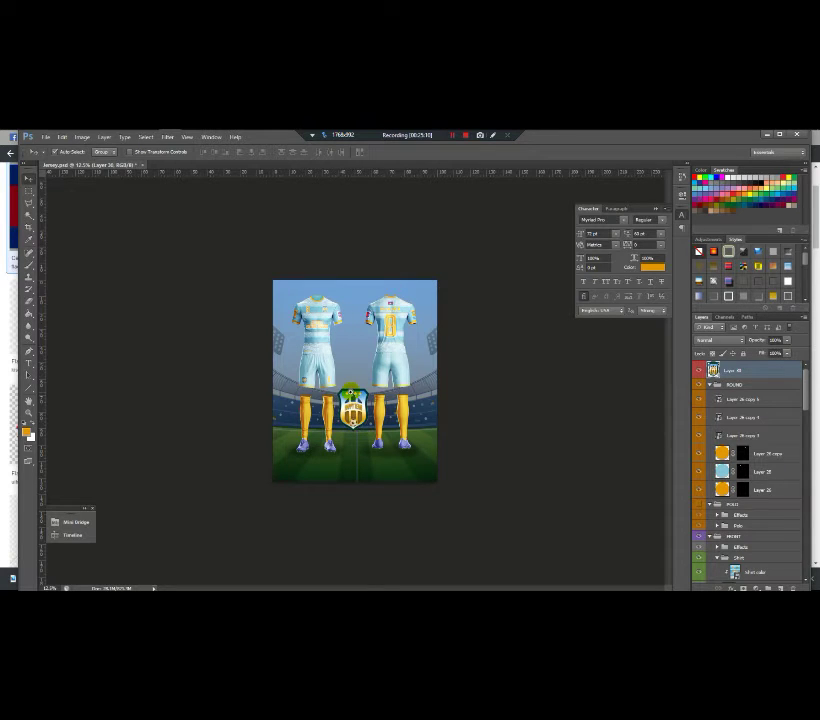
key("ctrl+plus")
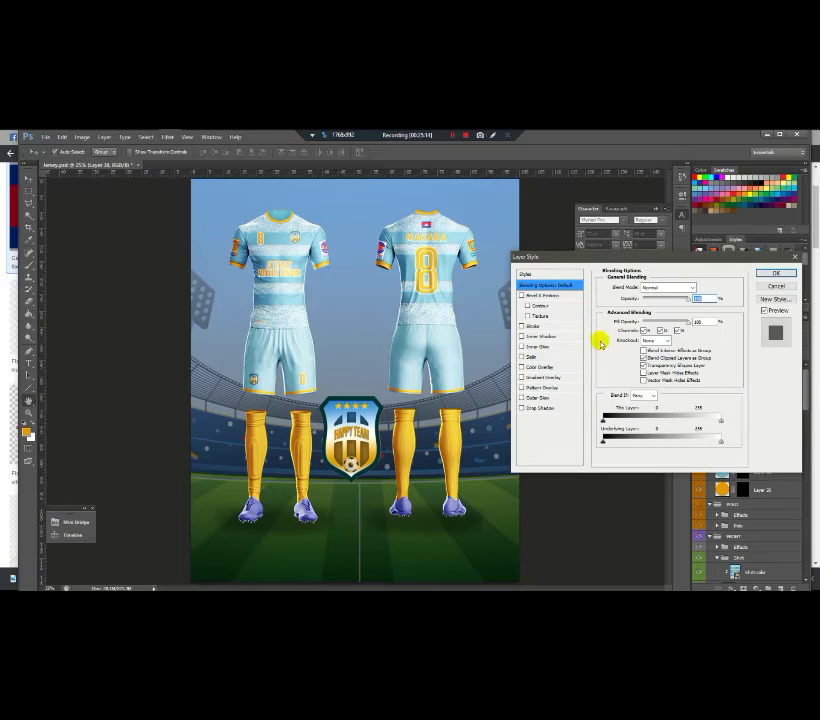
Step: Give the crest a drop shadow with angle 90, spread 35, distance 25 and size 70
left_click(542, 406)
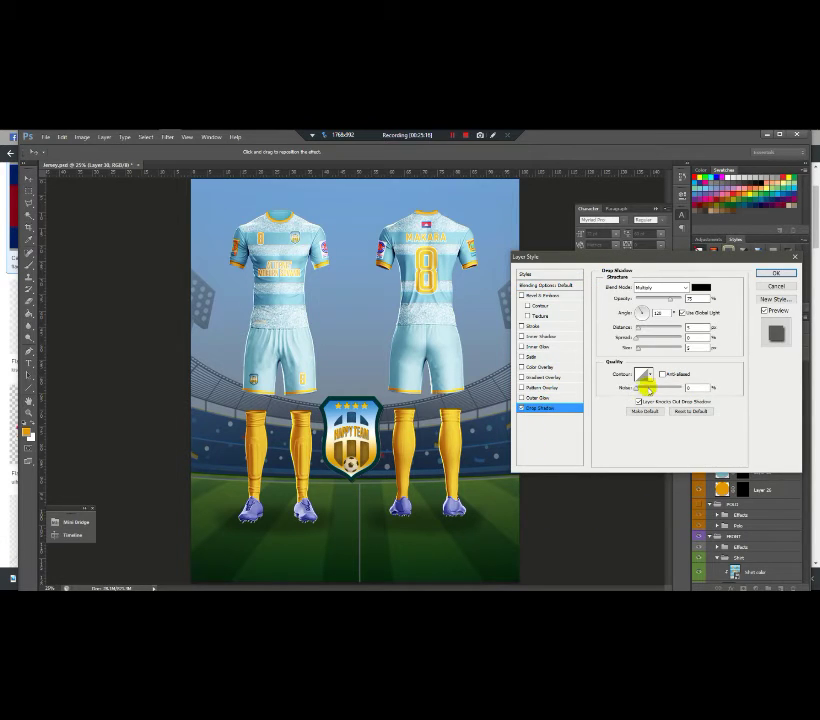
left_click(640, 329)
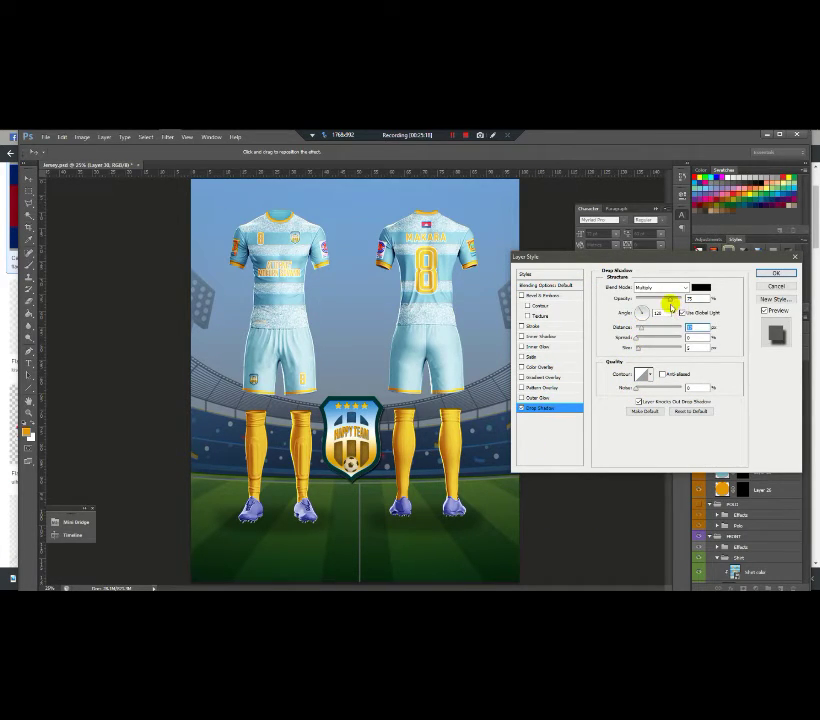
double_click(658, 313)
type("4")
type("90")
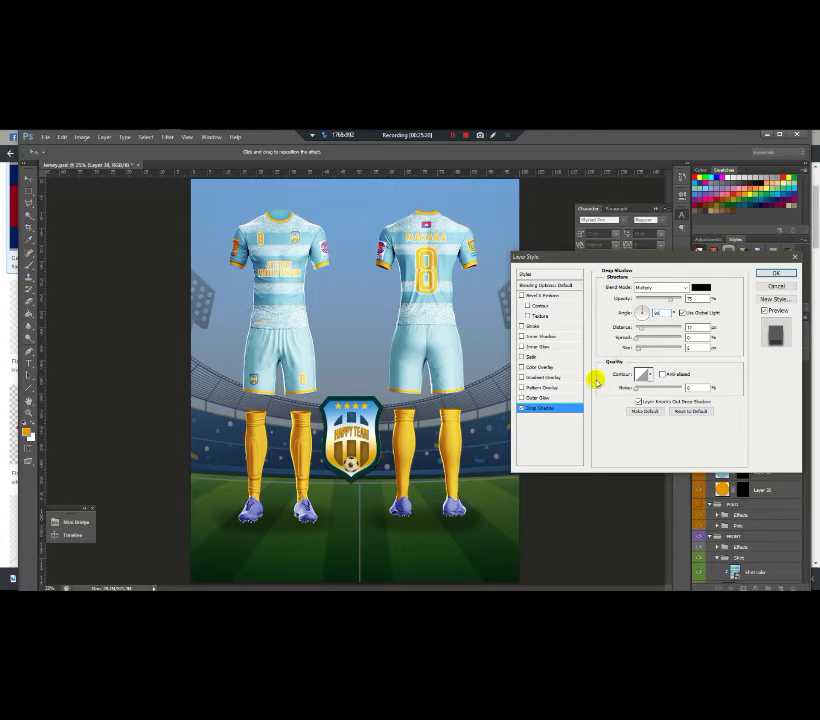
left_click(640, 338)
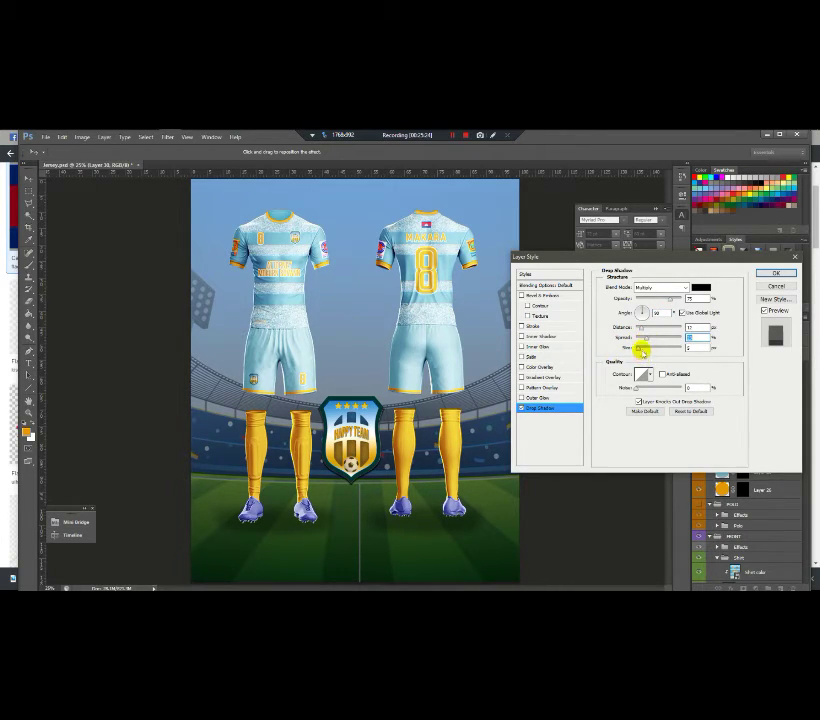
type("35")
key("shift+Tab")
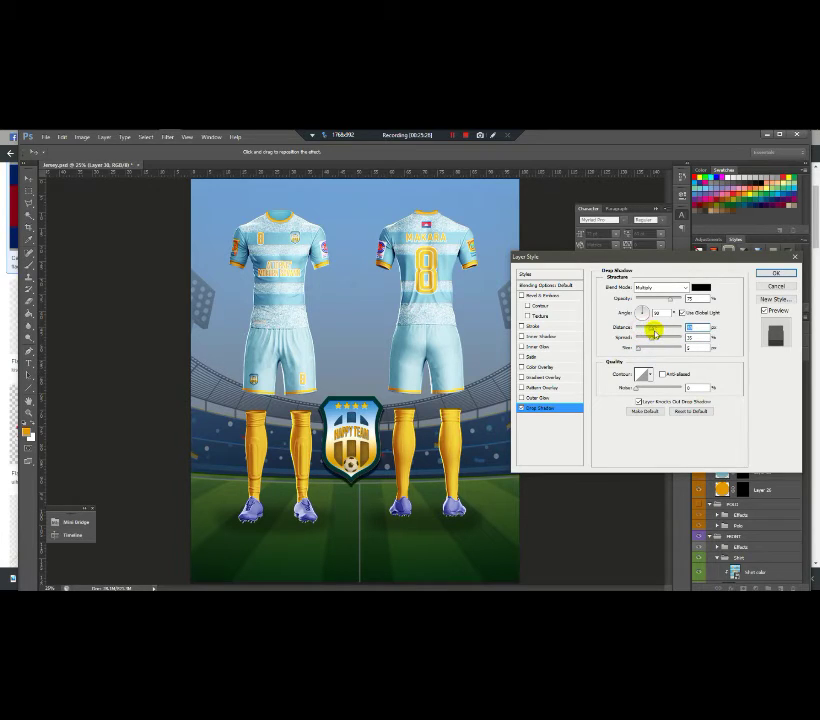
type("25")
key("Tab")
key("Tab")
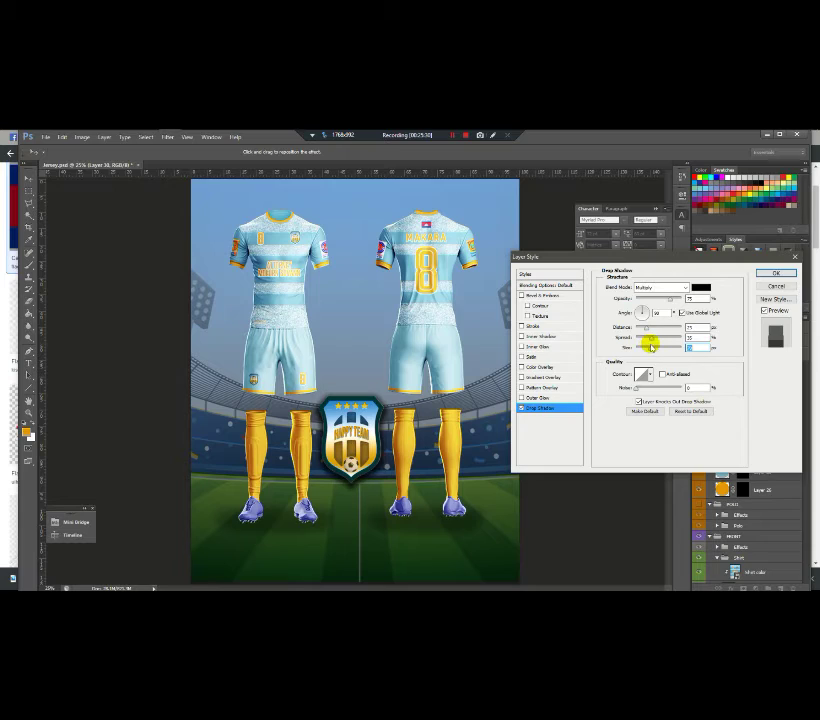
type("70")
key("shift+Tab")
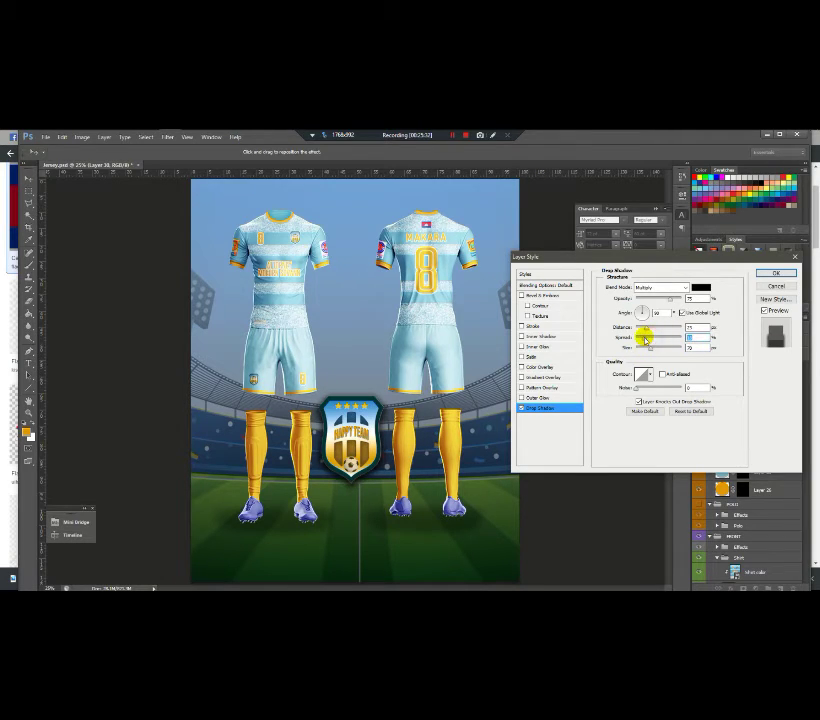
Step: Colour the shadow with the light blue sampled from the shorts, set Normal blend, and apply
left_click(700, 287)
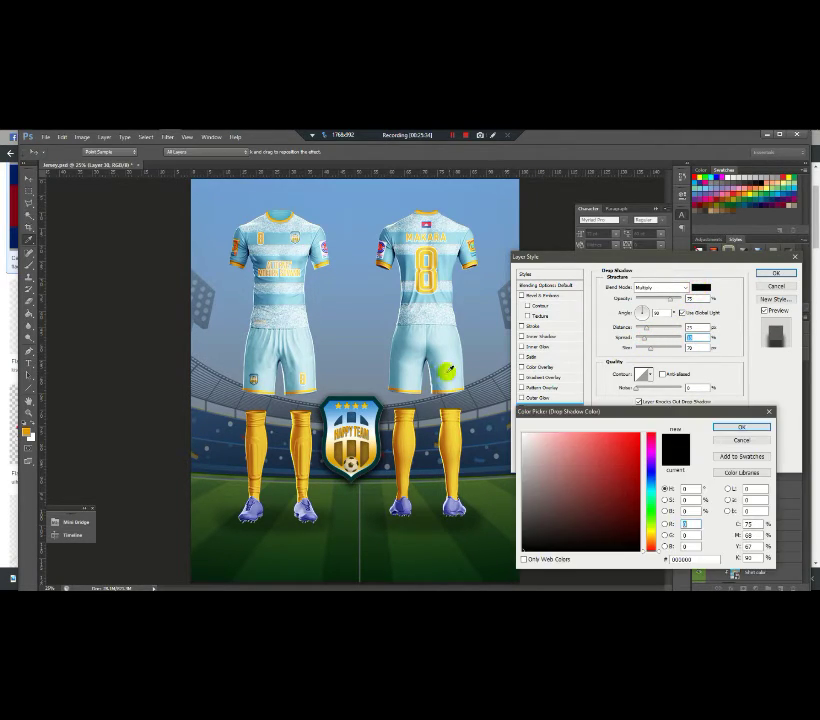
left_click(416, 374)
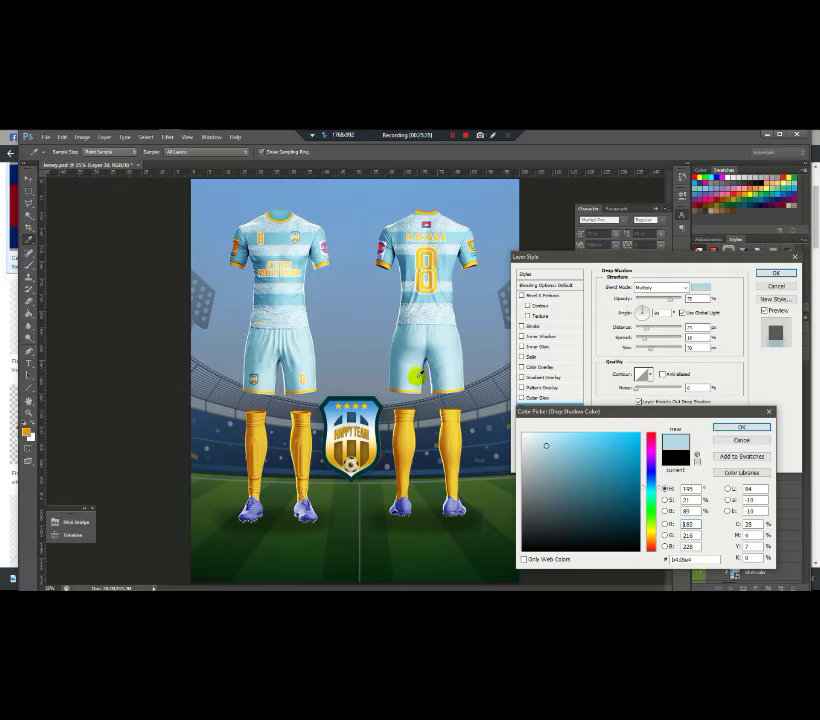
left_click(727, 426)
left_click(674, 289)
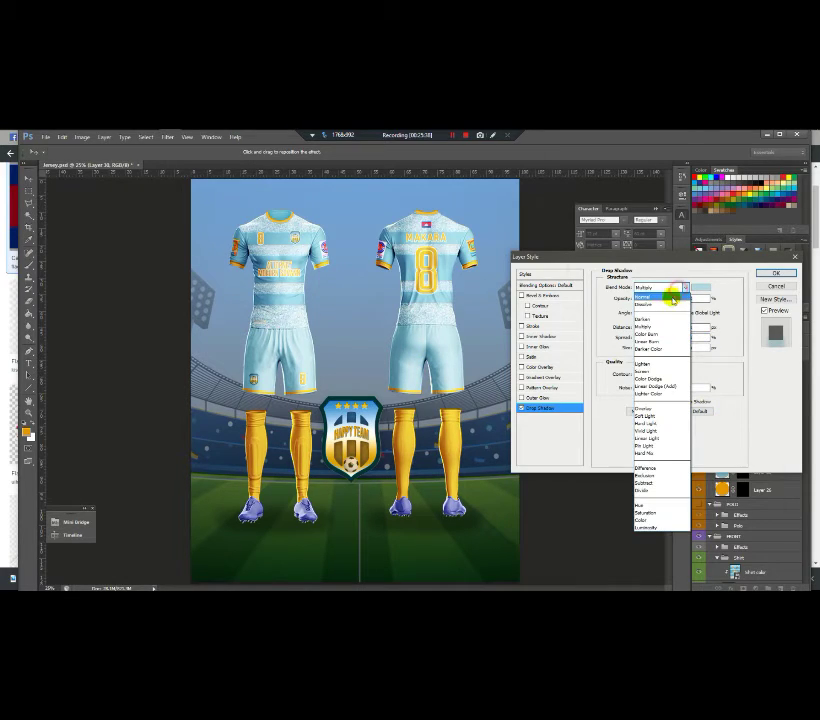
left_click(660, 289)
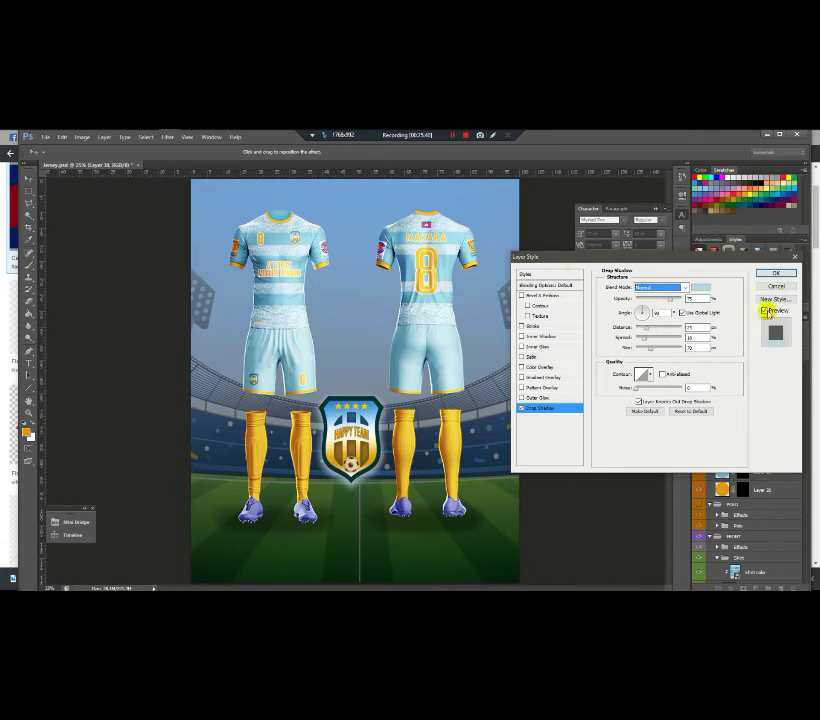
left_click(776, 273)
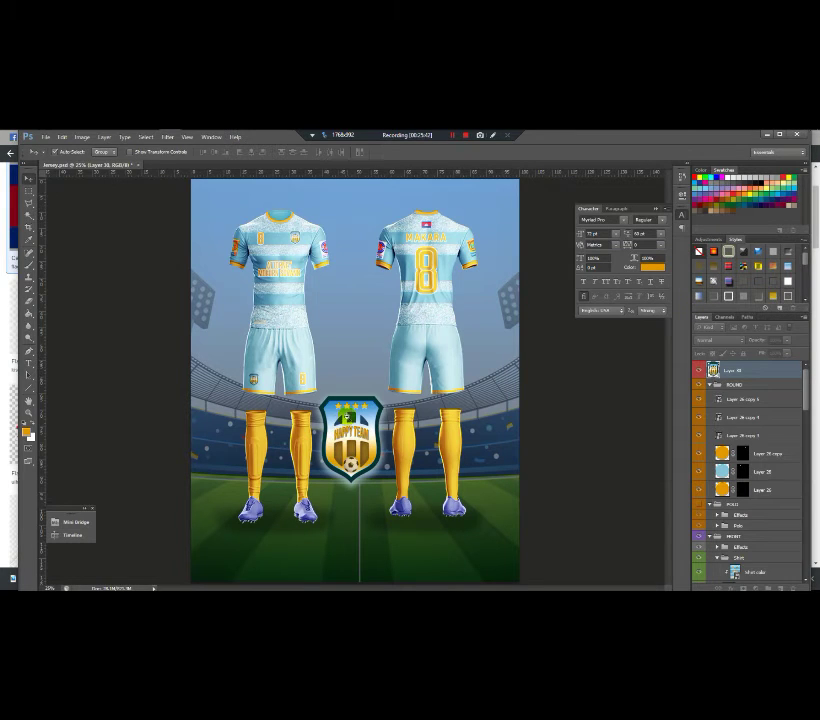
key("ctrl+minus")
key("ctrl+plus")
key("ctrl+minus")
key("ctrl+minus")
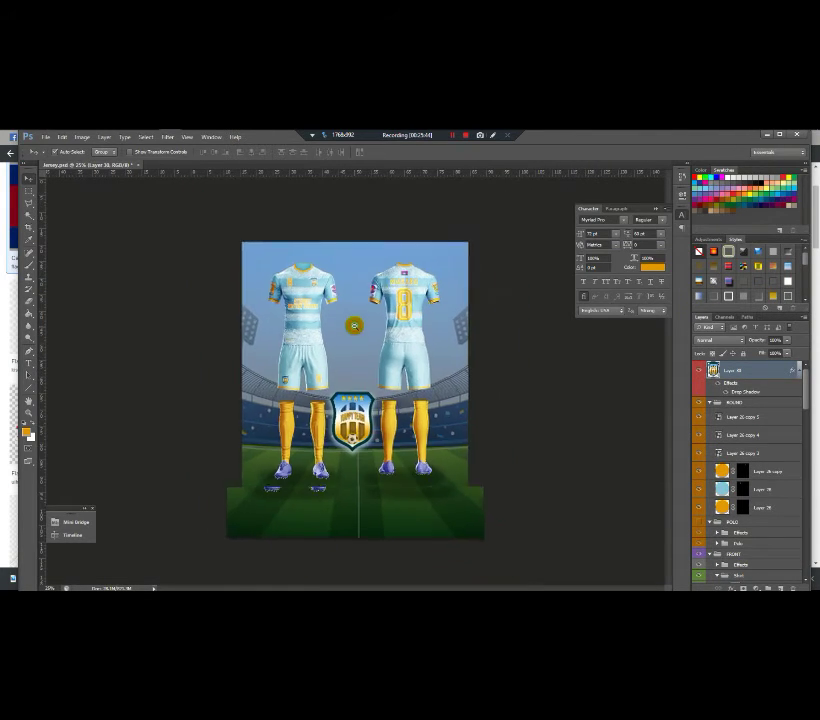
key("ctrl+plus")
key("ctrl+plus")
key("ctrl+plus")
key("ctrl+minus")
key("ctrl+minus")
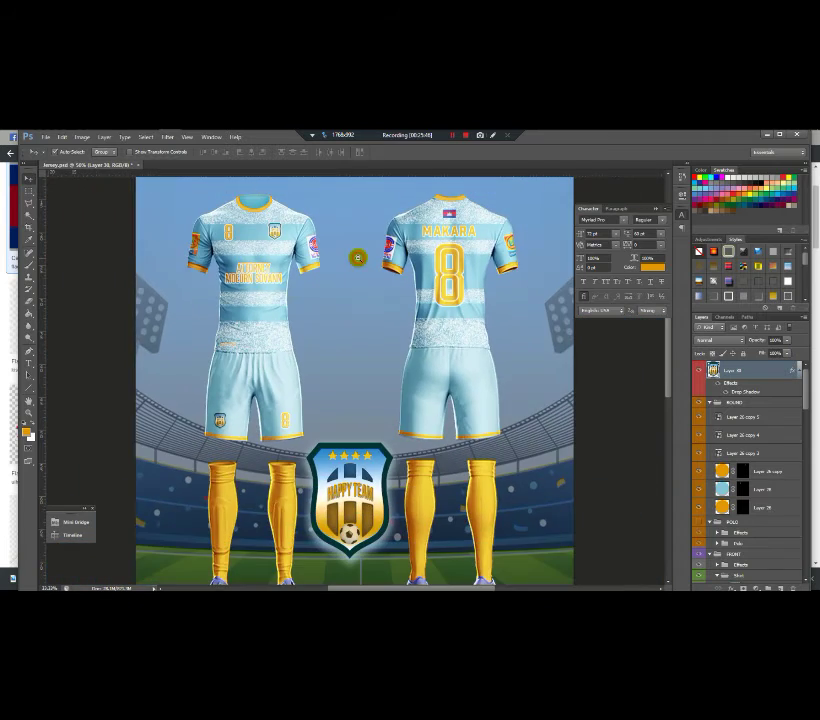
Step: Save the mockup as Jersey Design15.psd in the YOUTUBE folder, accepting the format options
left_click(45, 137)
left_click(55, 245)
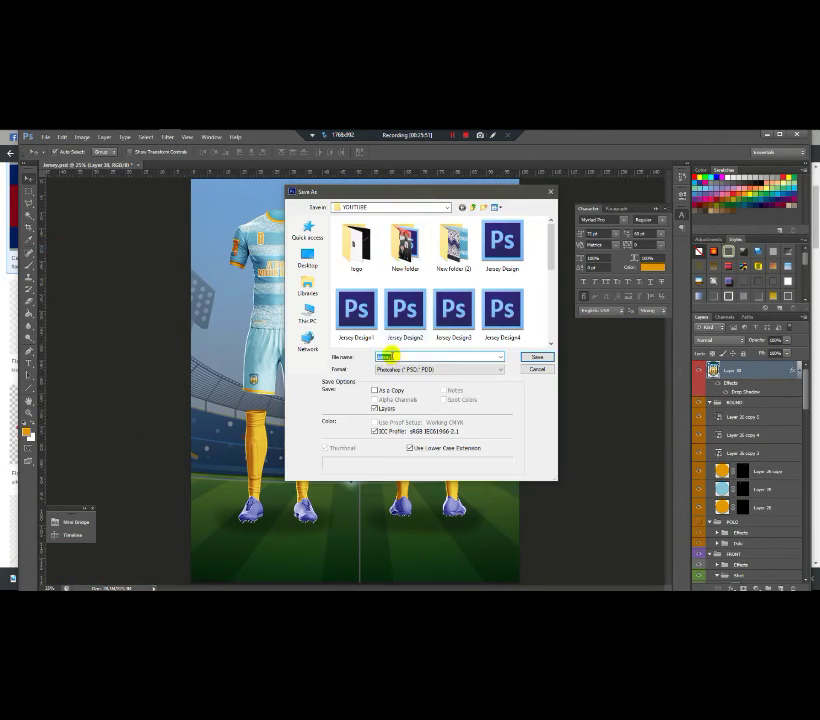
left_click_drag(551, 252, 531, 348)
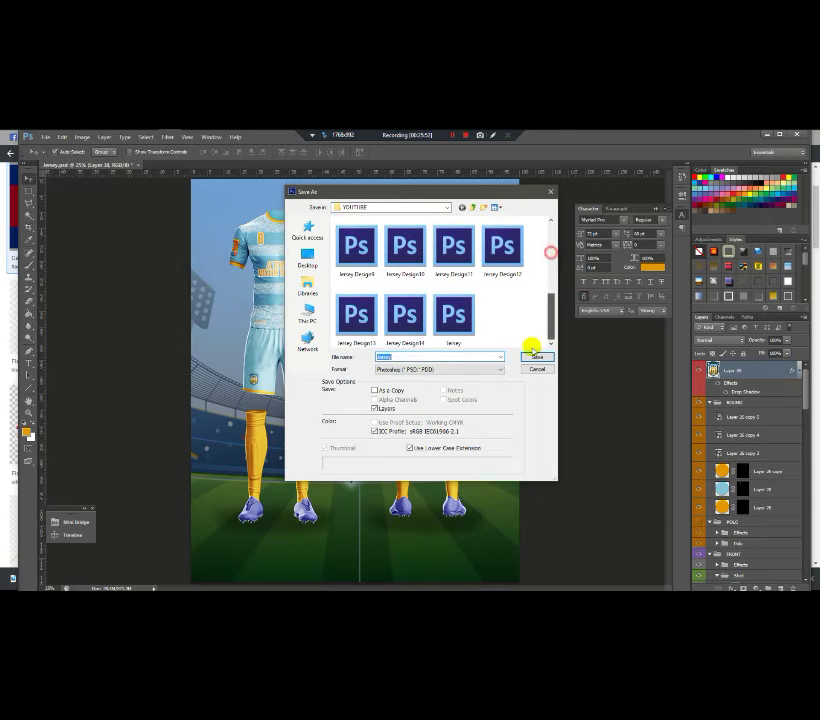
left_click(420, 335)
triple_click(426, 358)
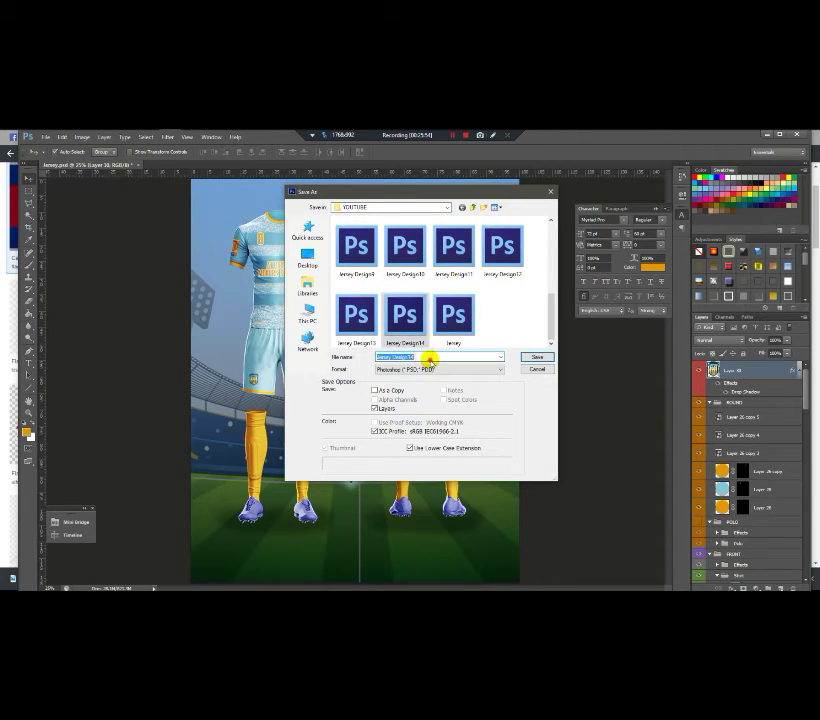
left_click(426, 357)
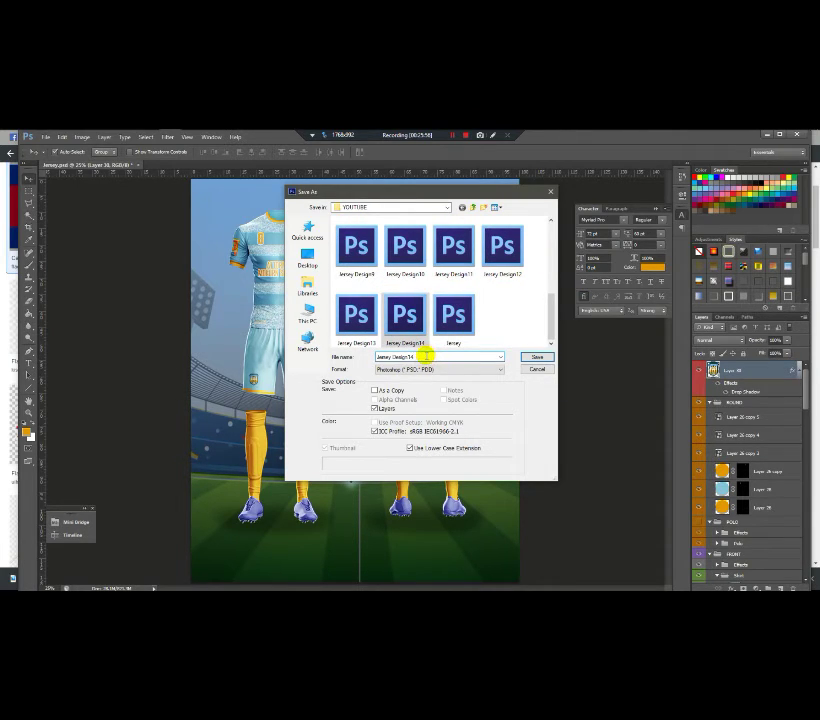
type("5")
left_click(535, 357)
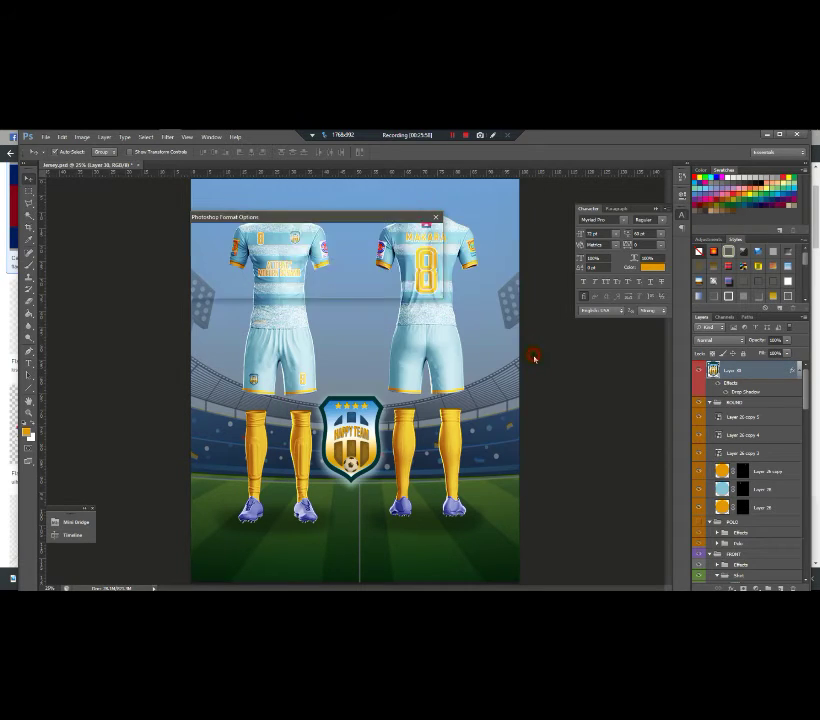
left_click(421, 234)
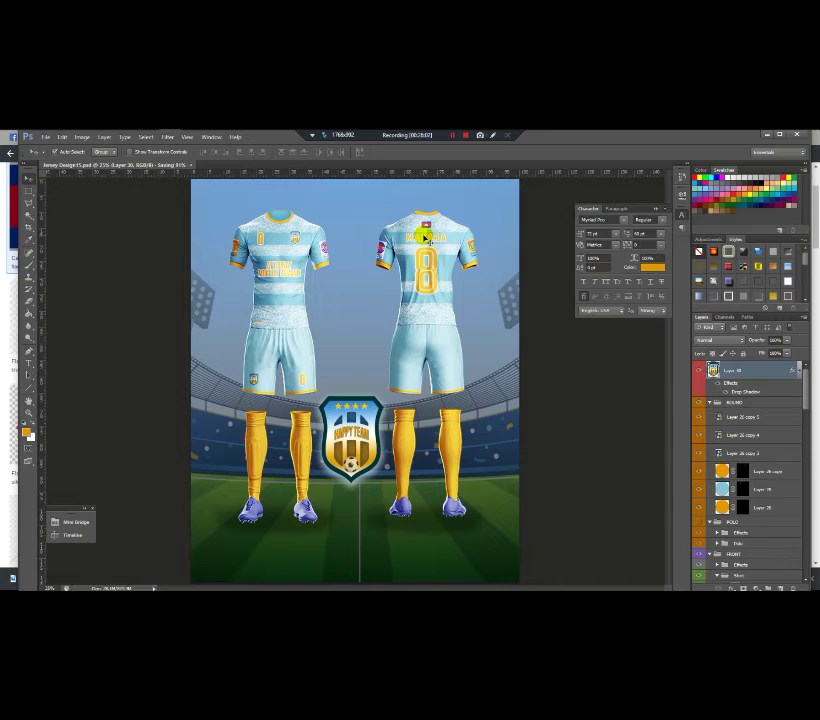
Step: Save a PNG copy of the mockup as Jersey Design15, accepting the default PNG options
left_click(46, 137)
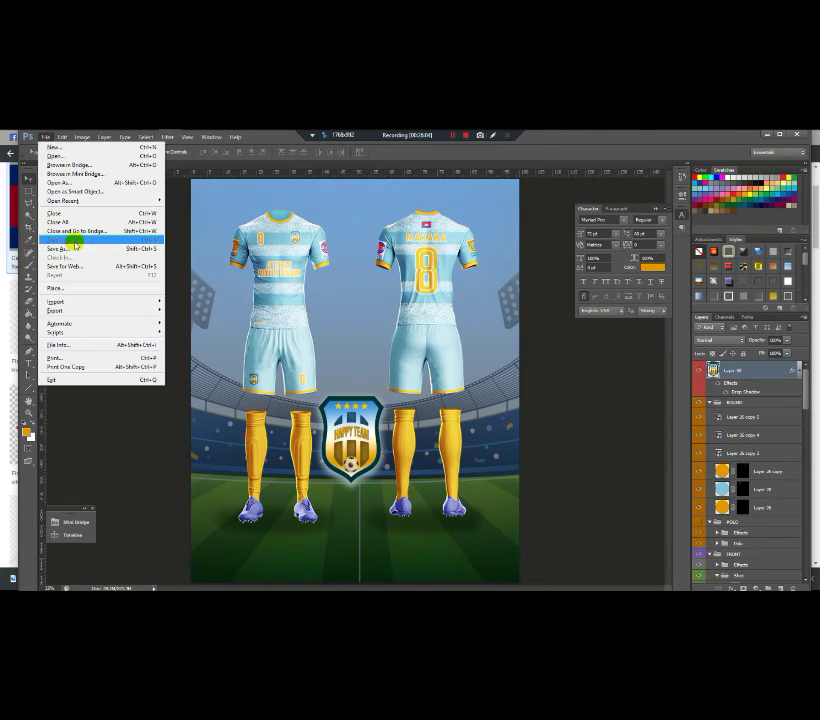
left_click(73, 238)
left_click(493, 372)
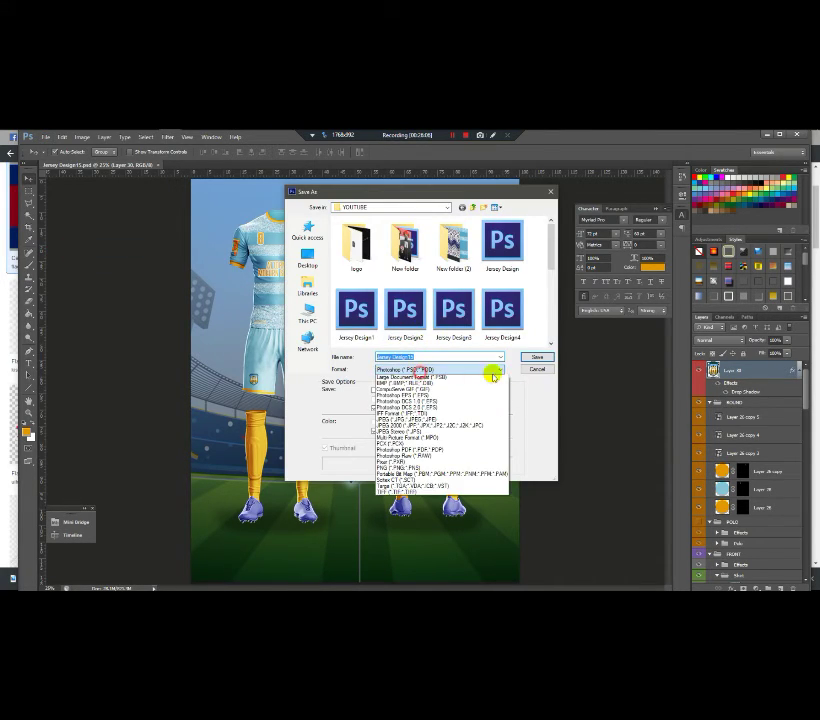
left_click(549, 256)
scroll(549, 256, "down", 5)
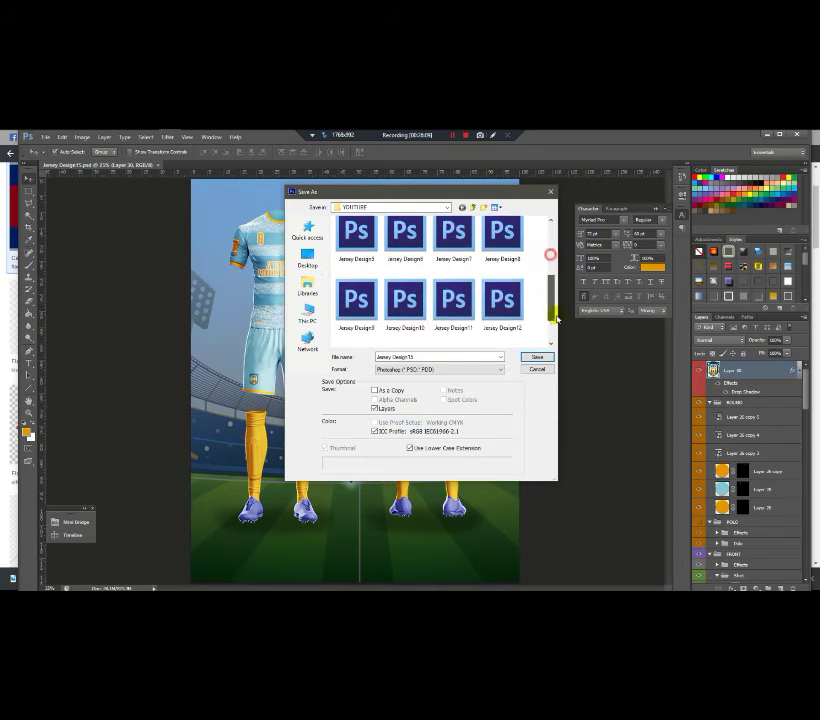
left_click(469, 371)
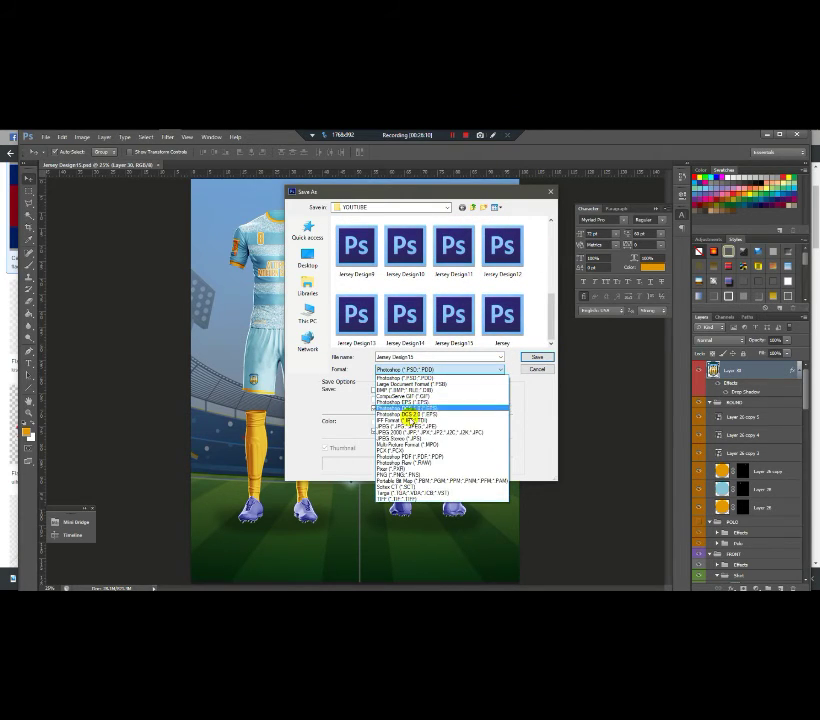
left_click(407, 467)
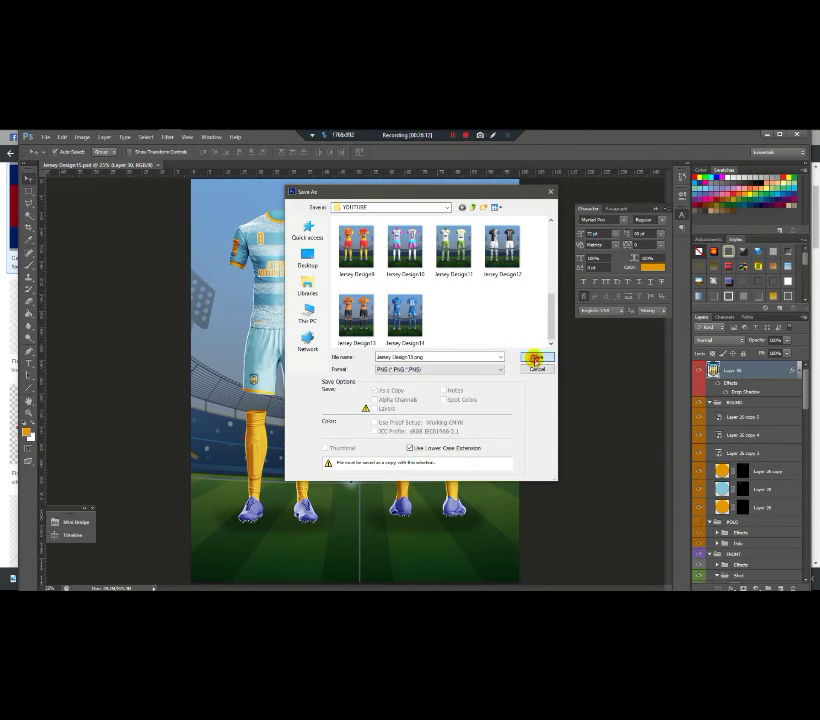
left_click(536, 358)
left_click(332, 275)
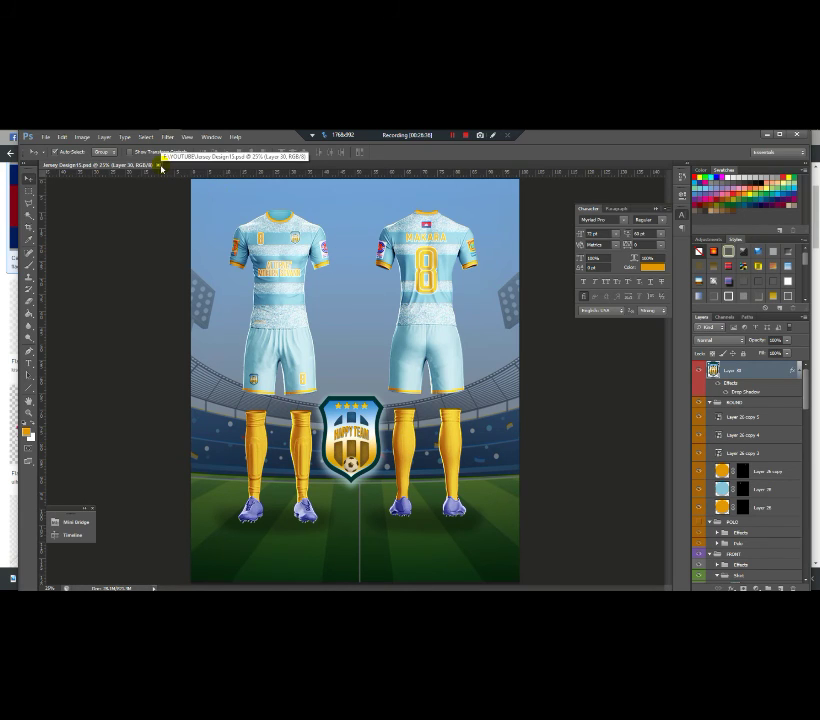
left_click(125, 138)
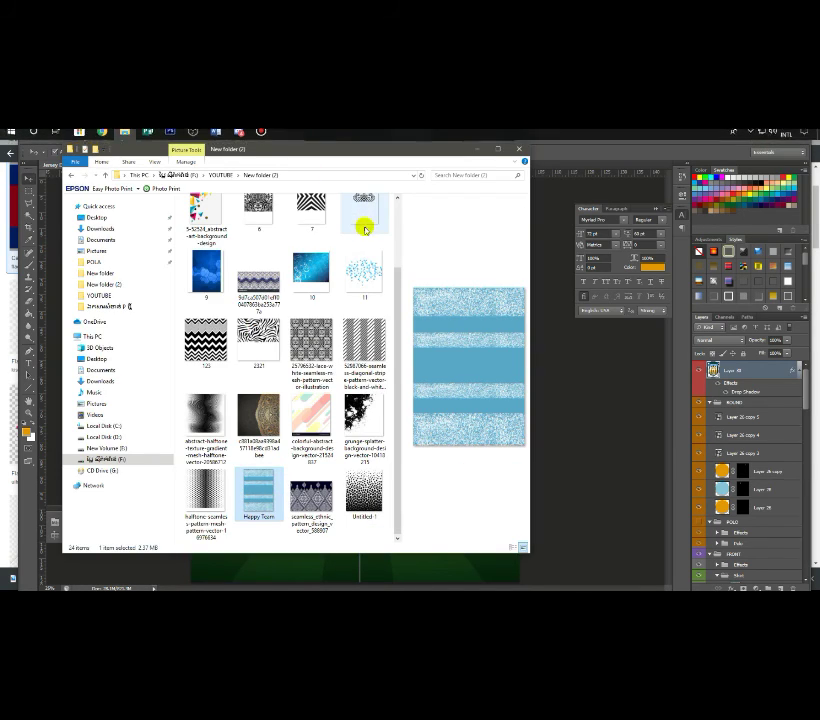
key("alt+Up")
left_click_drag(392, 285, 398, 400)
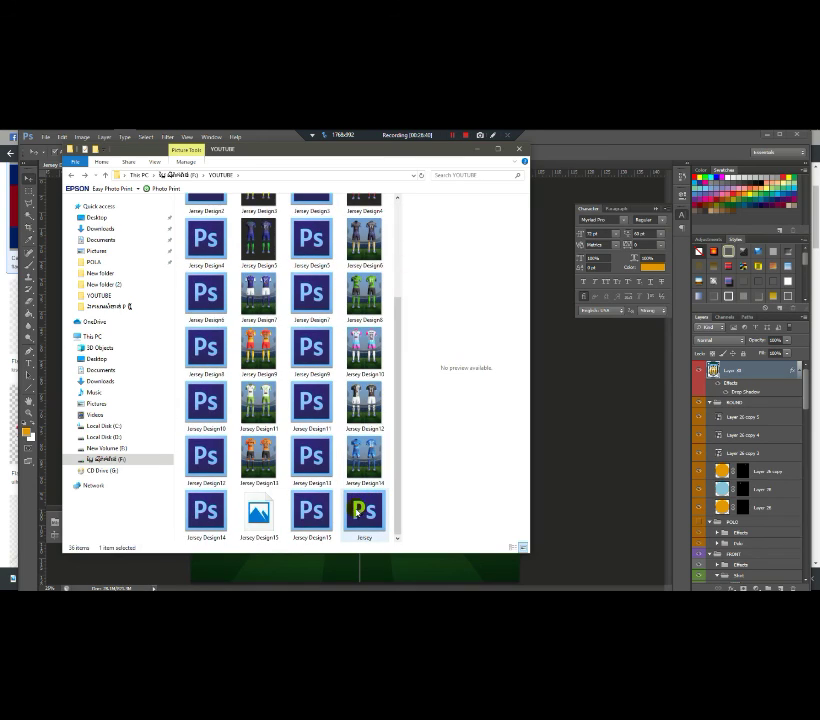
left_click(258, 510)
double_click(375, 527)
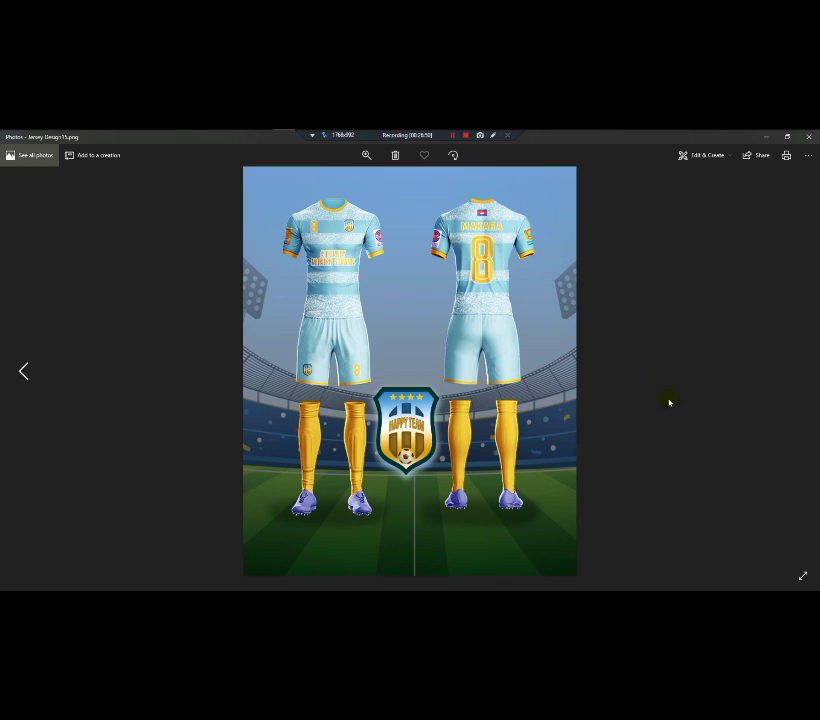
left_click(809, 136)
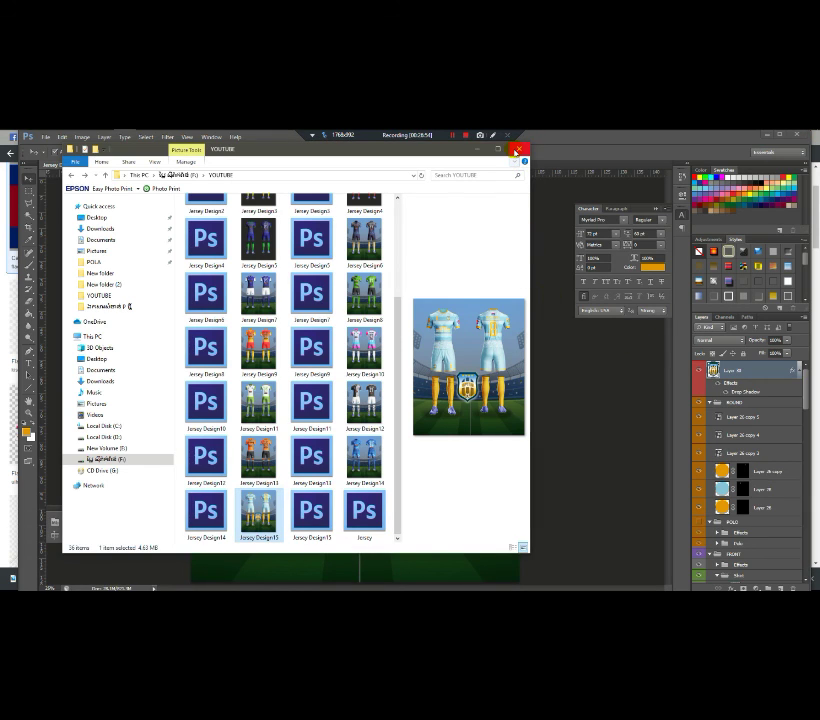
left_click(517, 150)
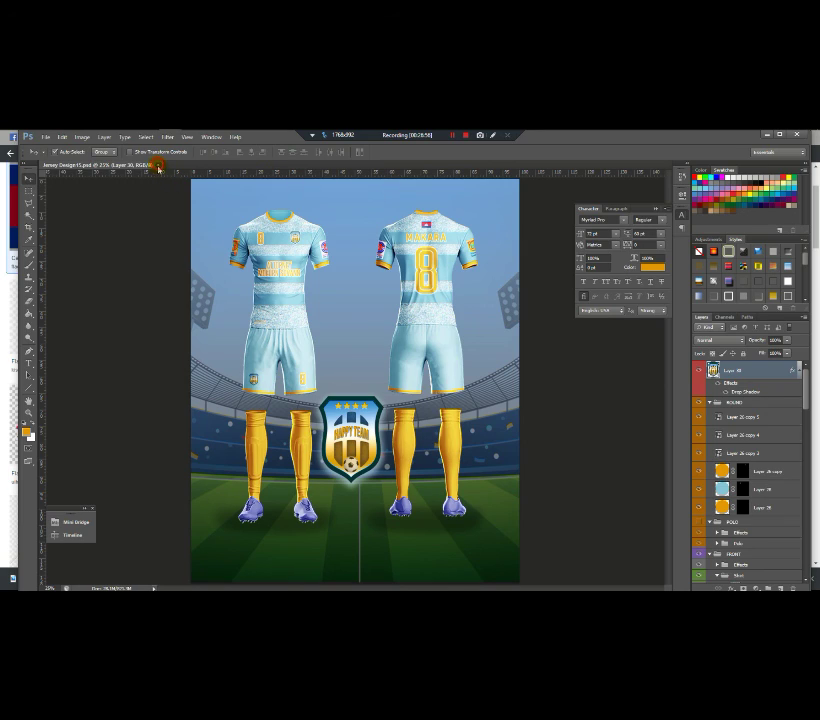